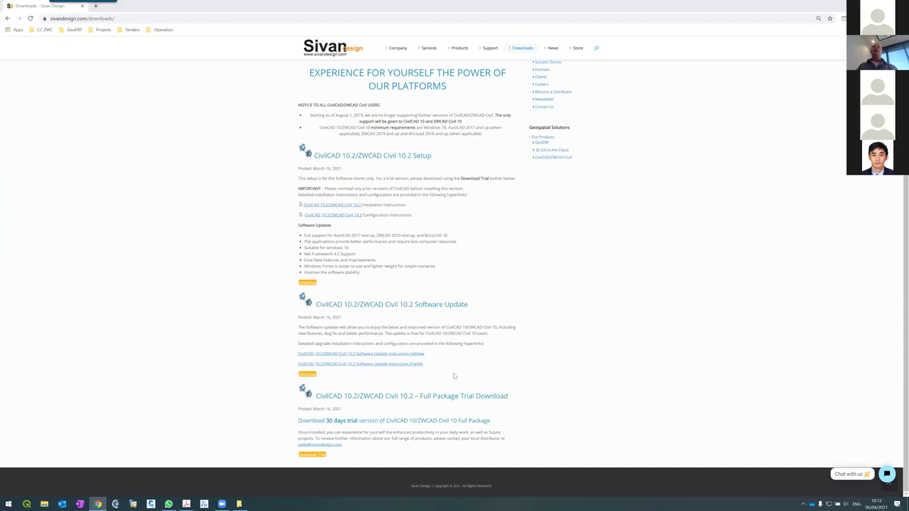
# Highlight the CivilCAD 10.2 Setup, Software Update and Full Package Trial Download headings, then switch to the workshop PDF.
pyautogui.moveTo(326, 155); pyautogui.dragTo(431, 154)
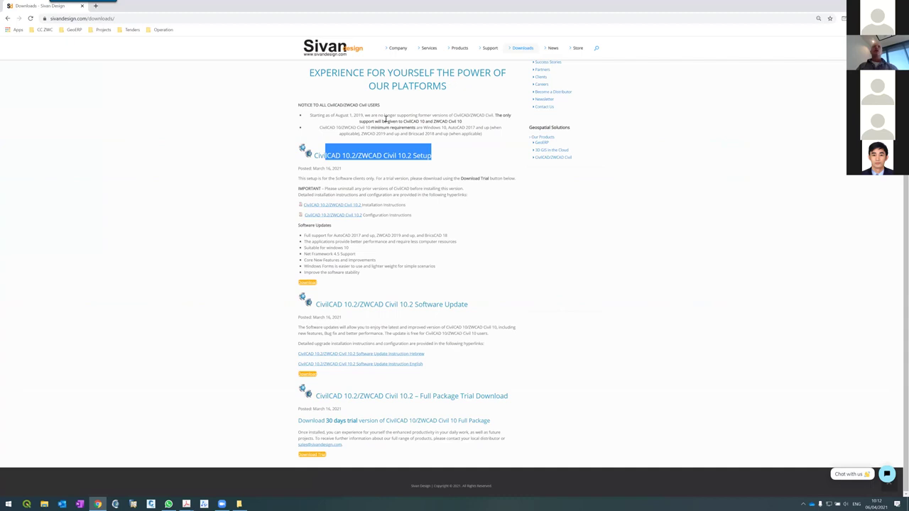
pyautogui.moveTo(320, 304); pyautogui.dragTo(467, 304)
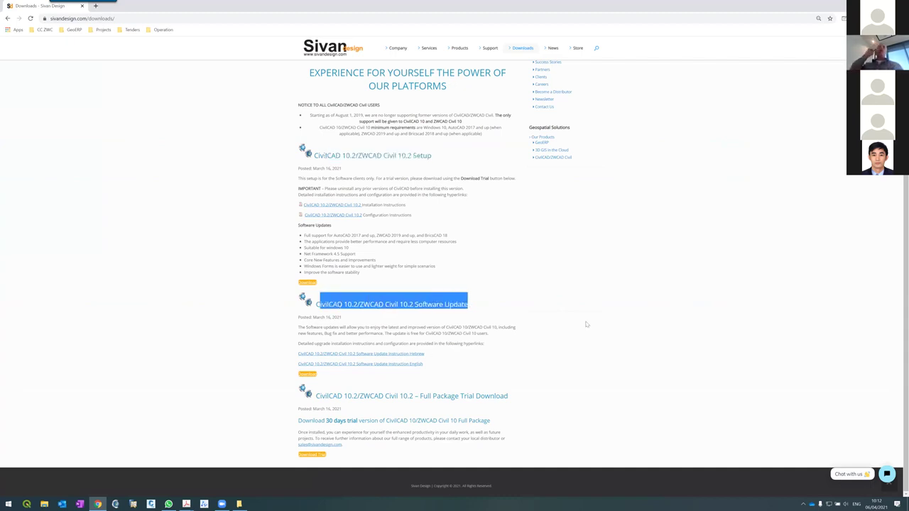
pyautogui.moveTo(315, 396); pyautogui.dragTo(509, 395)
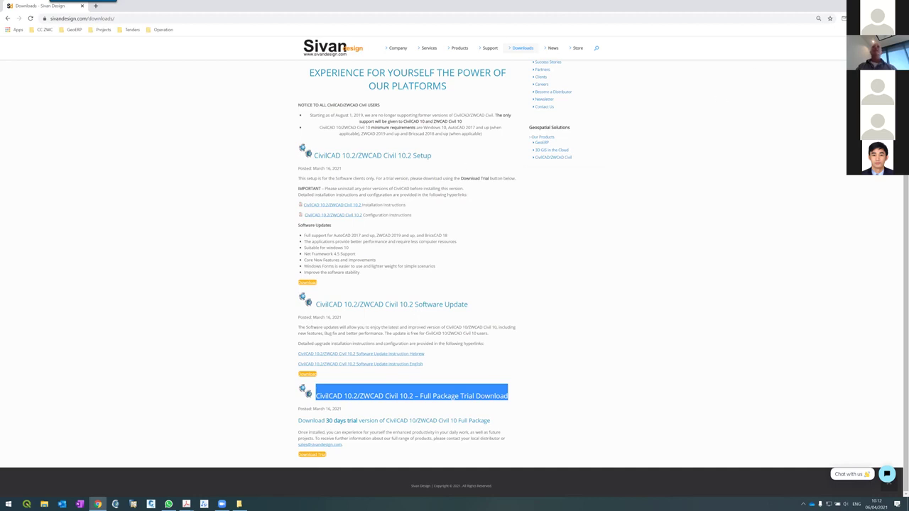
pyautogui.hotkey('alt', 'Tab')
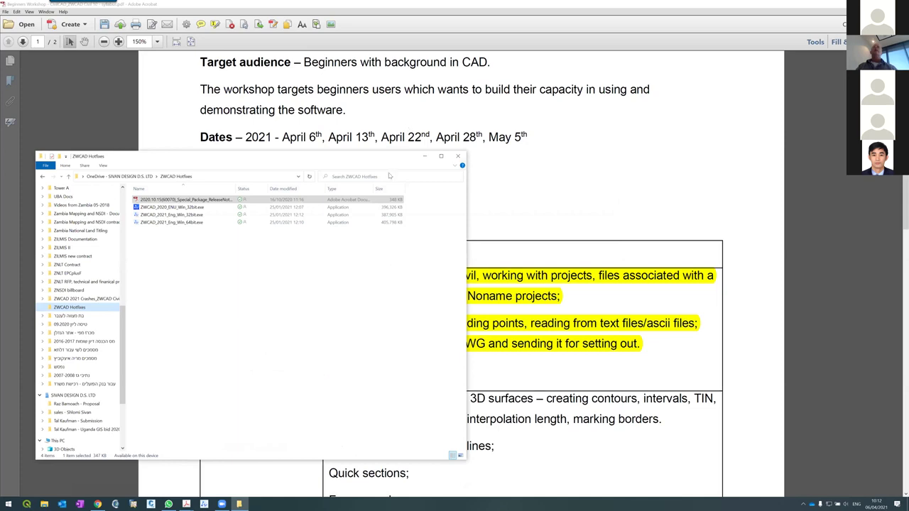
# Close the ZWCAD Hotfixes folder, clear the desktop, and launch ZWCAD Civil 10.2 from its shortcut.
pyautogui.click(457, 155)
pyautogui.press('super+d')
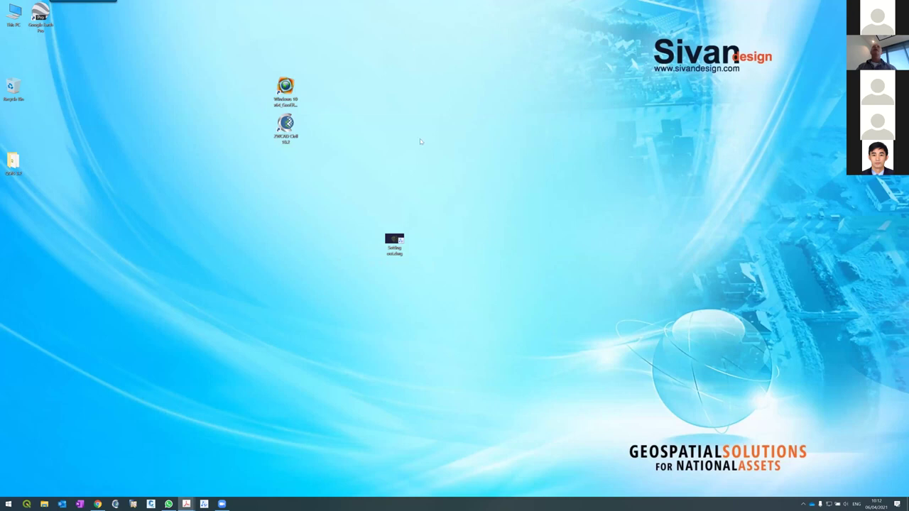
pyautogui.moveTo(399, 131); pyautogui.dragTo(398, 130)
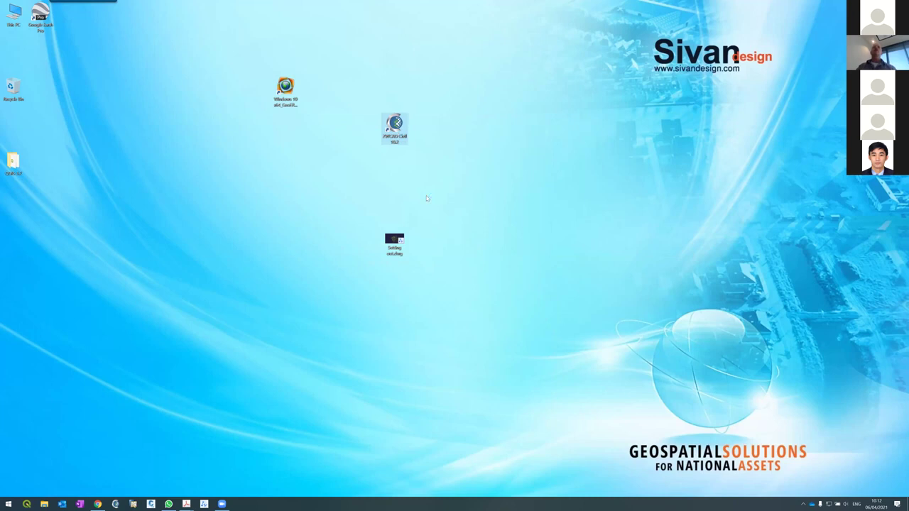
pyautogui.press('Return')
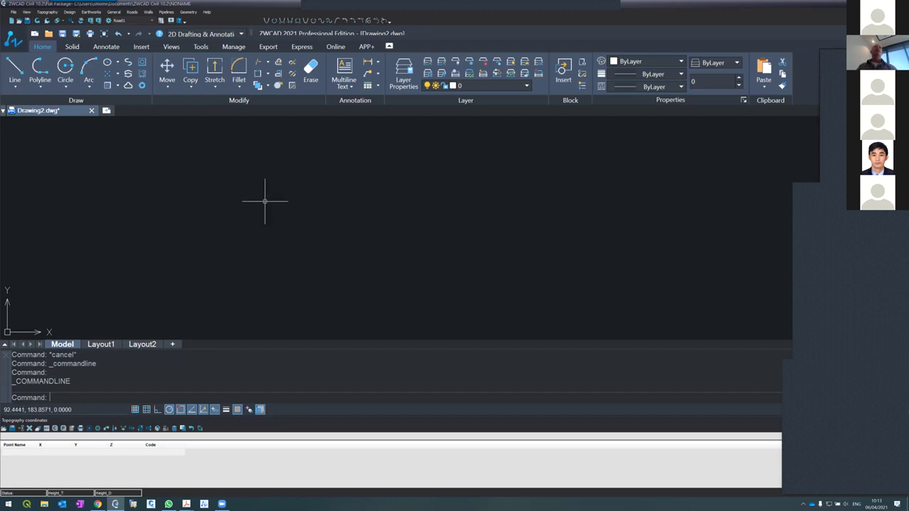
pyautogui.write('about')
pyautogui.press('Return')
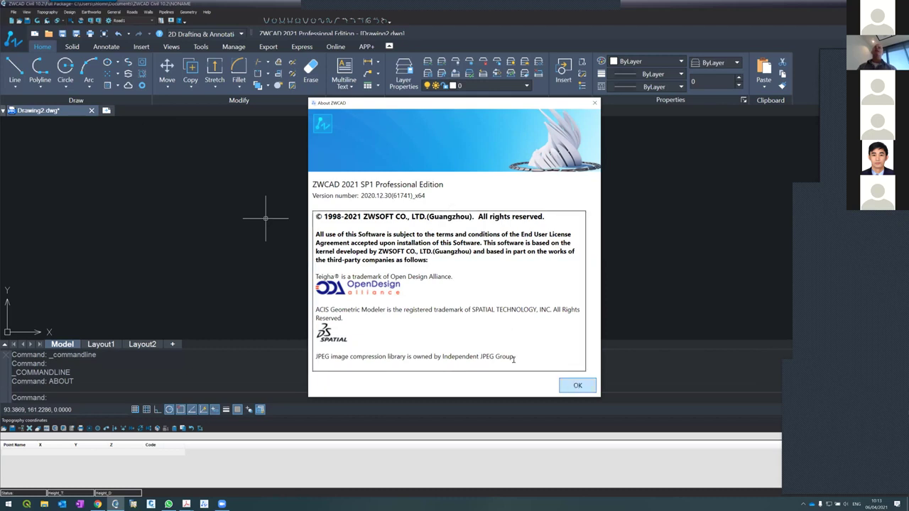
pyautogui.click(576, 385)
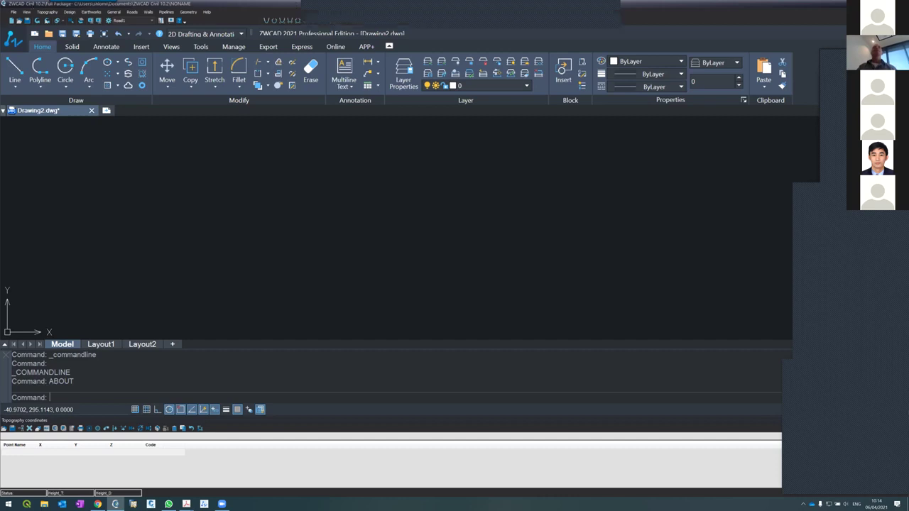
# Shrink the ZWCAD window, then close it without saving the NONAME project or Drawing2.
pyautogui.doubleClick(158, 4)
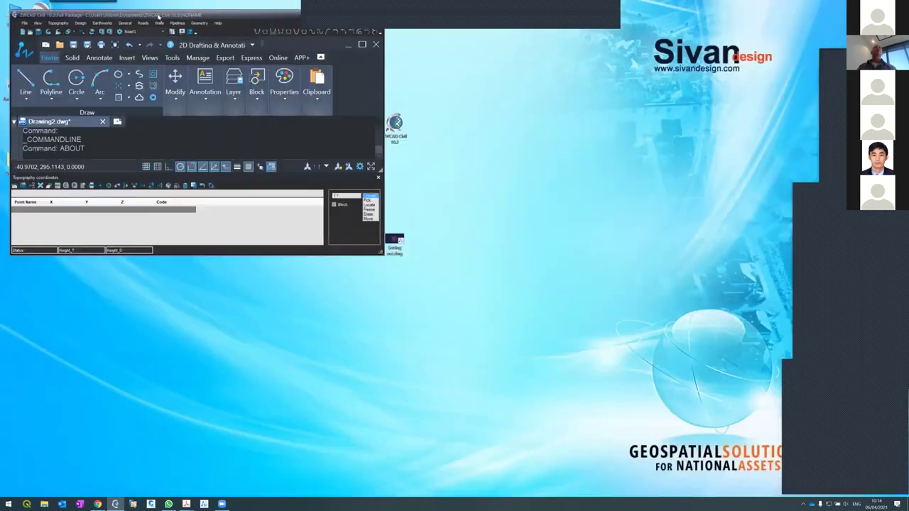
pyautogui.moveTo(158, 13); pyautogui.dragTo(208, 105)
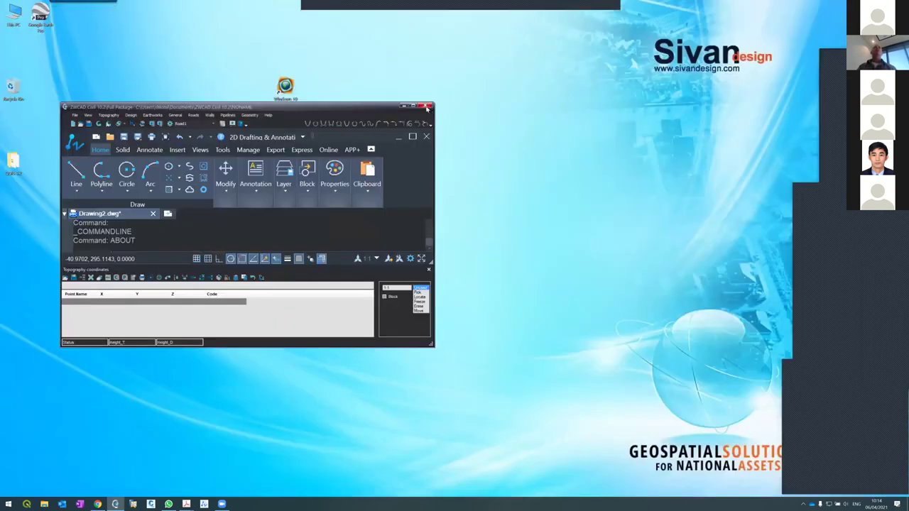
pyautogui.click(426, 106)
pyautogui.click(475, 276)
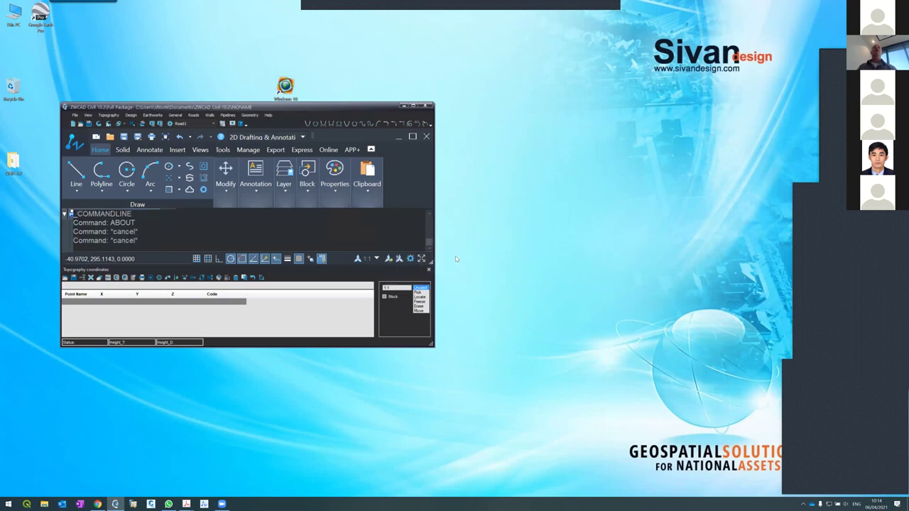
pyautogui.click(200, 88)
# Lower the display resolution in Display settings and relaunch ZWCAD Civil from its shortcut.
pyautogui.rightClick(250, 246)
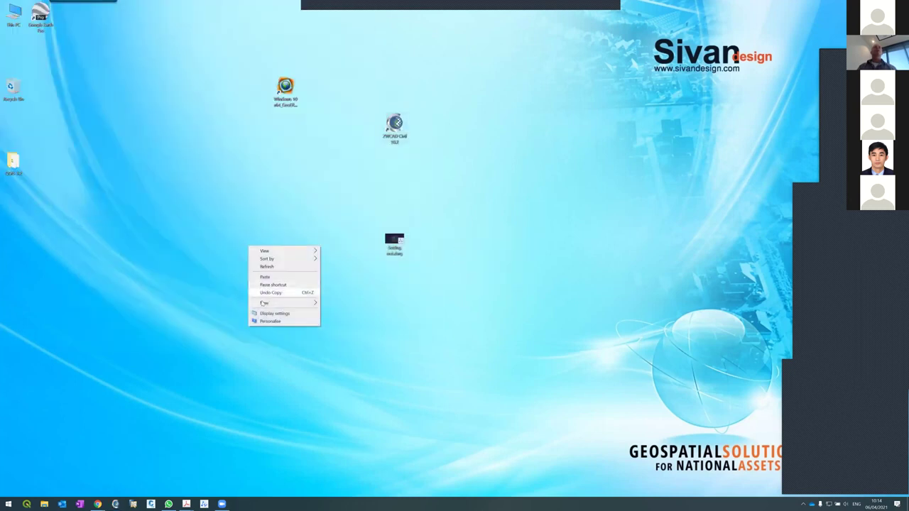
pyautogui.click(262, 312)
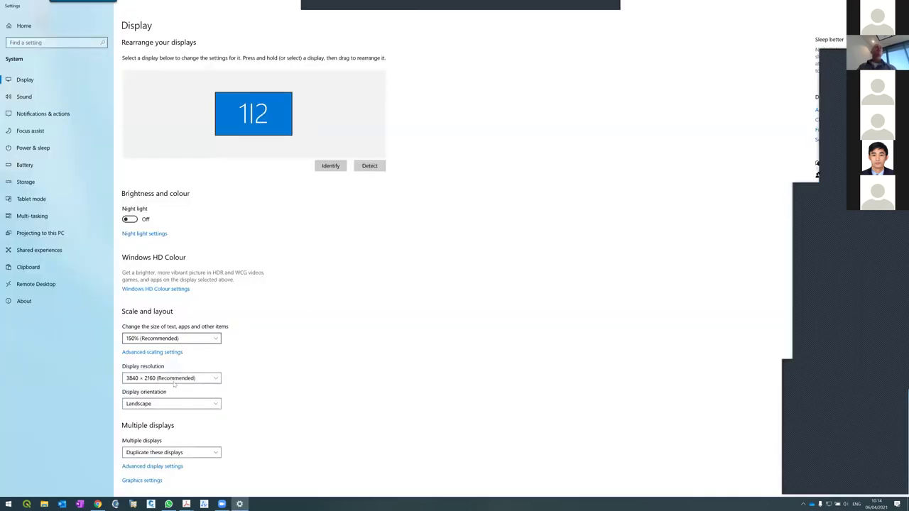
pyautogui.click(174, 381)
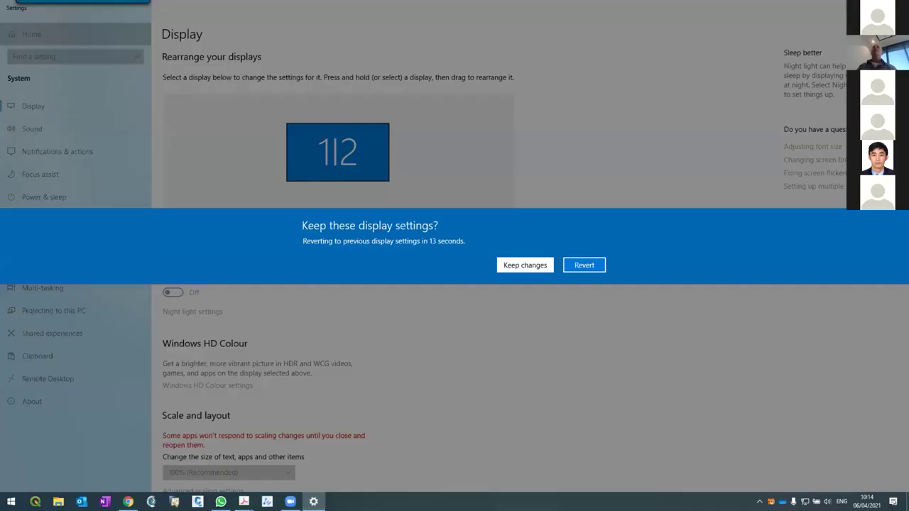
pyautogui.click(525, 266)
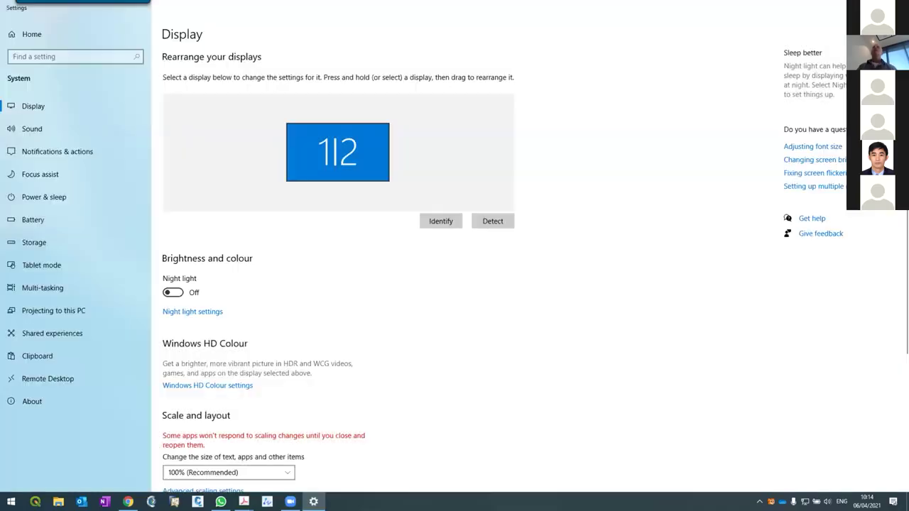
pyautogui.hotkey('alt', 'F4')
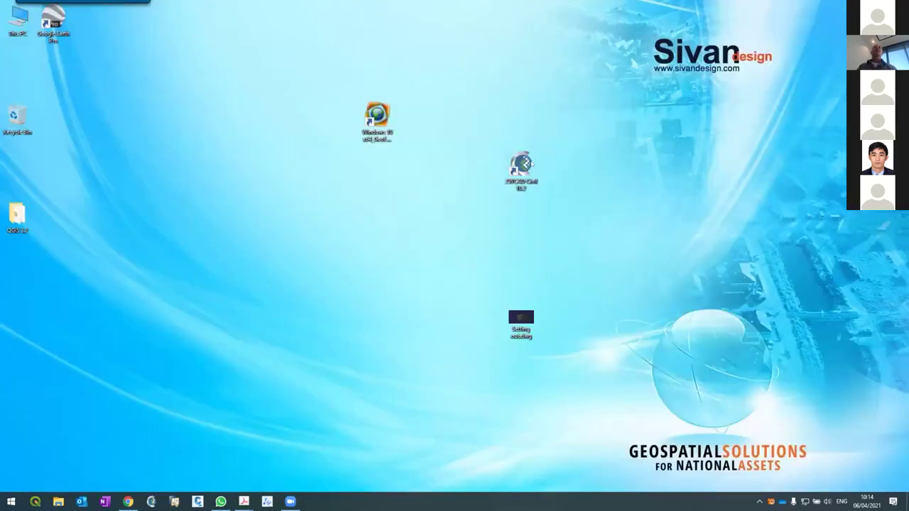
pyautogui.click(525, 165)
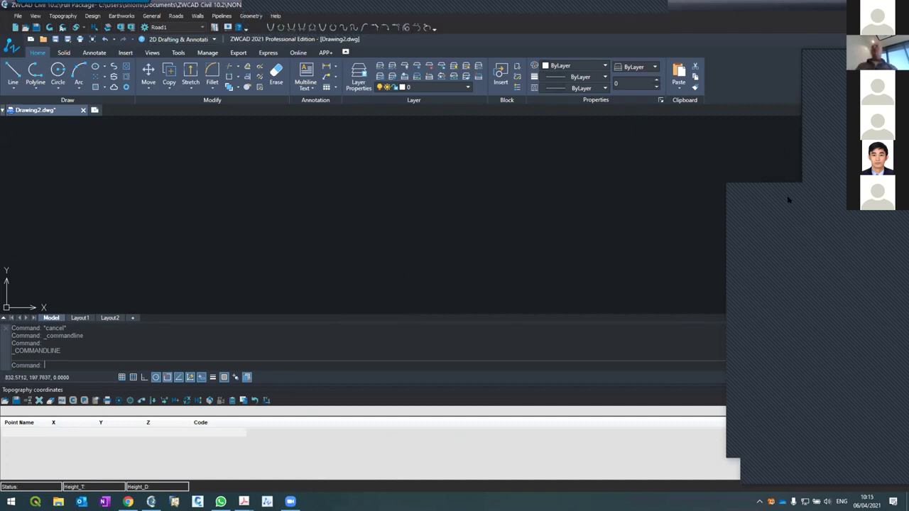
# Narrow the ZWCAD window, glance at the Roads menu, and bring up the taskbar menu with Task Manager.
pyautogui.moveTo(788, 200); pyautogui.dragTo(632, 241)
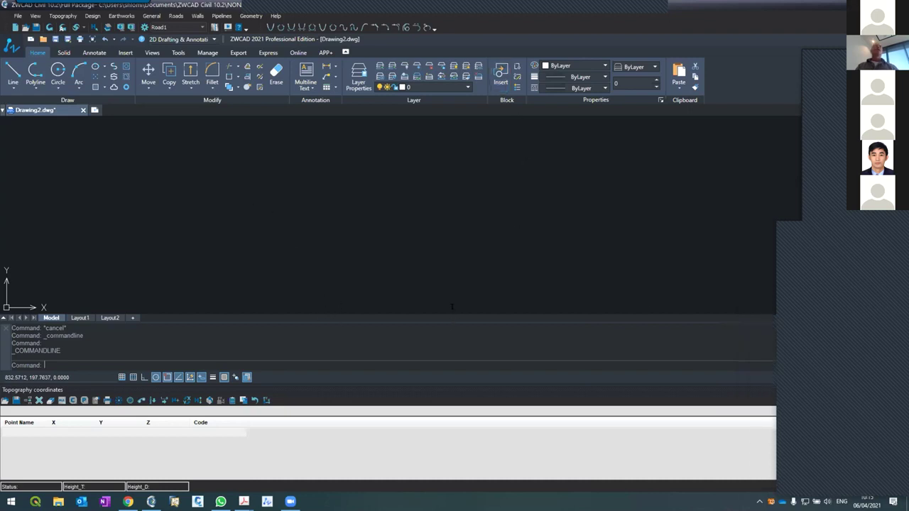
pyautogui.click(329, 4)
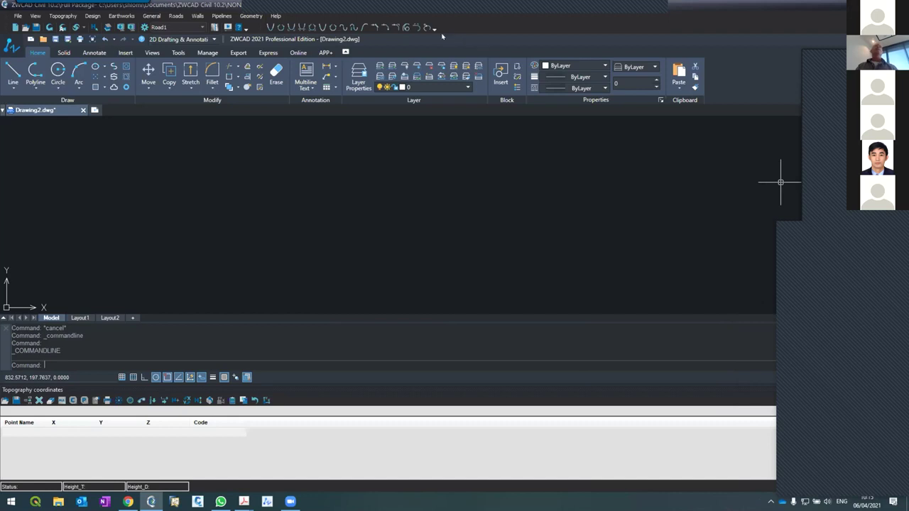
pyautogui.click(176, 16)
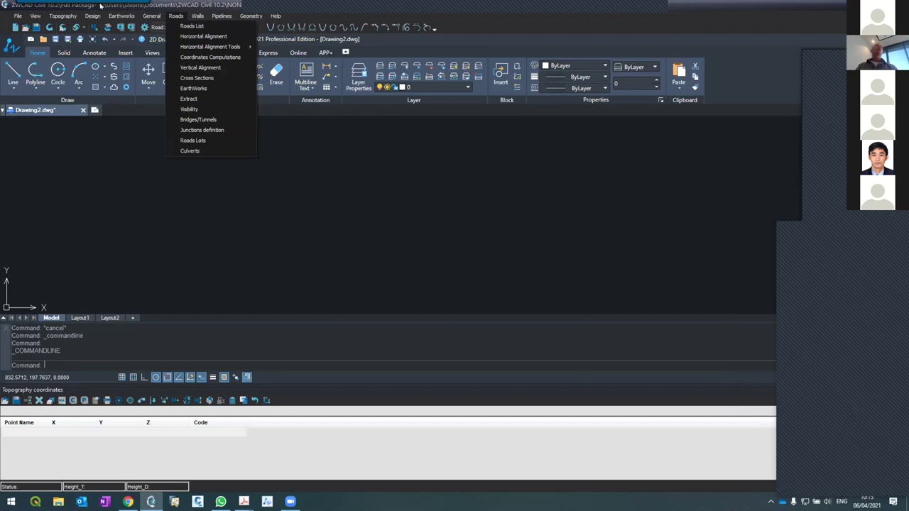
pyautogui.press('Escape')
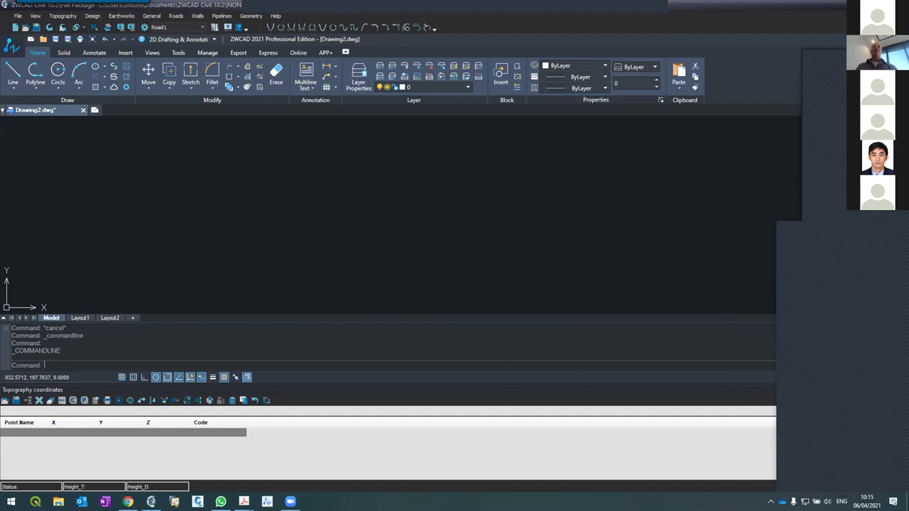
pyautogui.rightClick(354, 501)
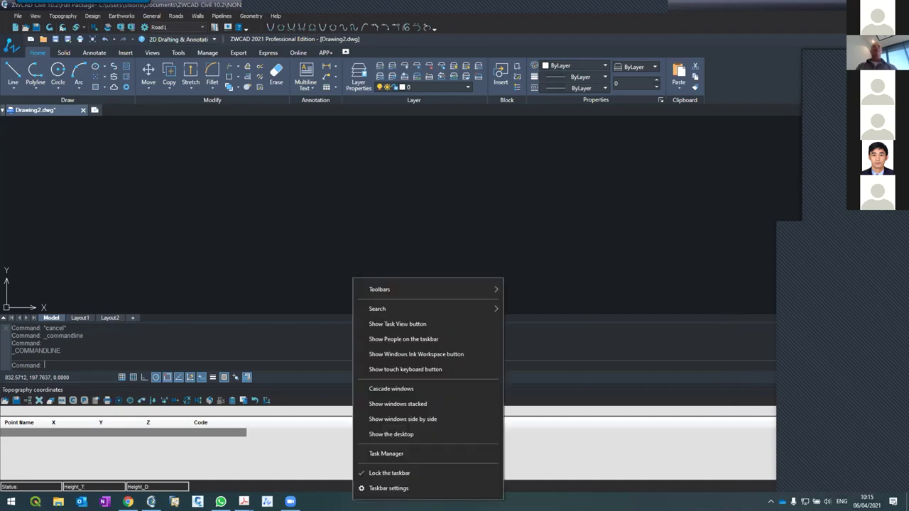
pyautogui.click(367, 454)
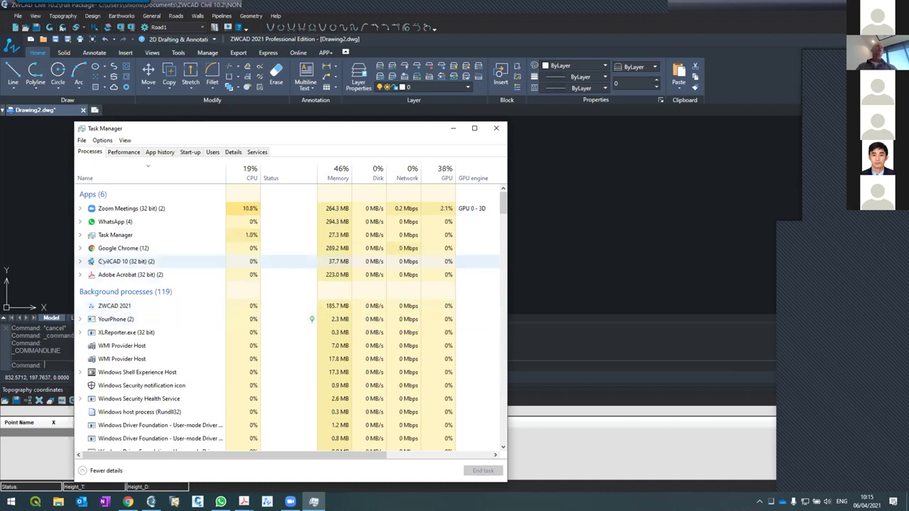
pyautogui.click(496, 128)
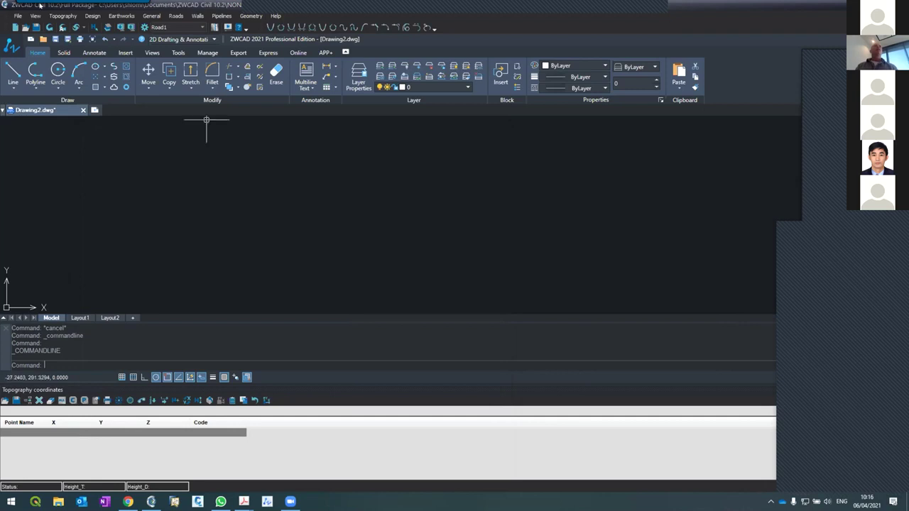
# Look through the File, View and Topography menus, then dismiss them.
pyautogui.click(17, 15)
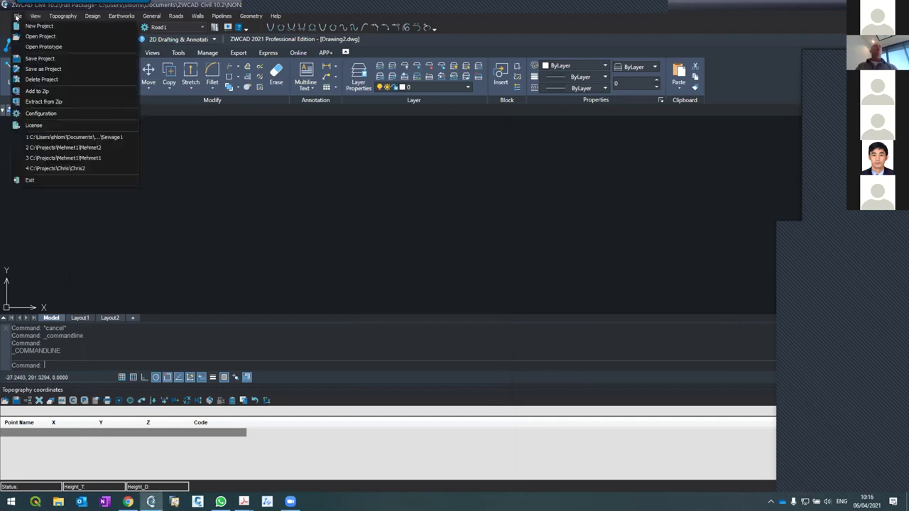
pyautogui.click(39, 17)
pyautogui.click(39, 17)
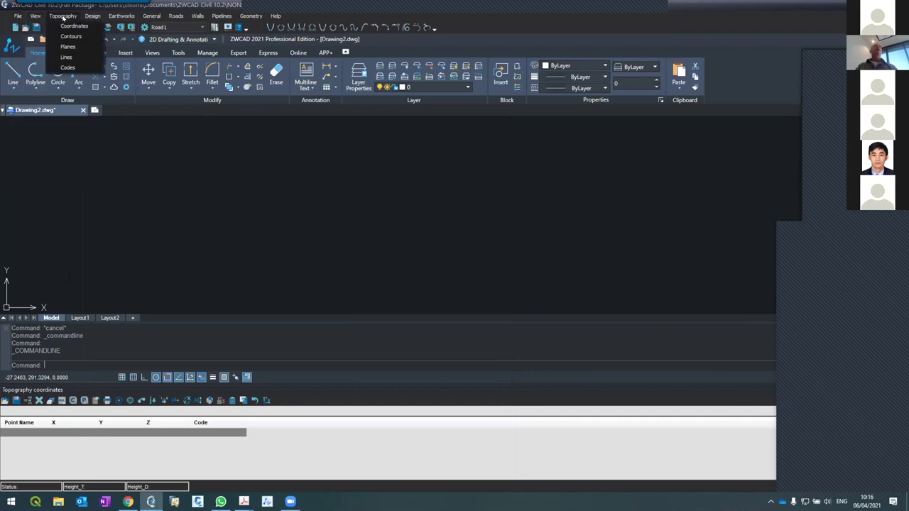
pyautogui.moveTo(88, 16)
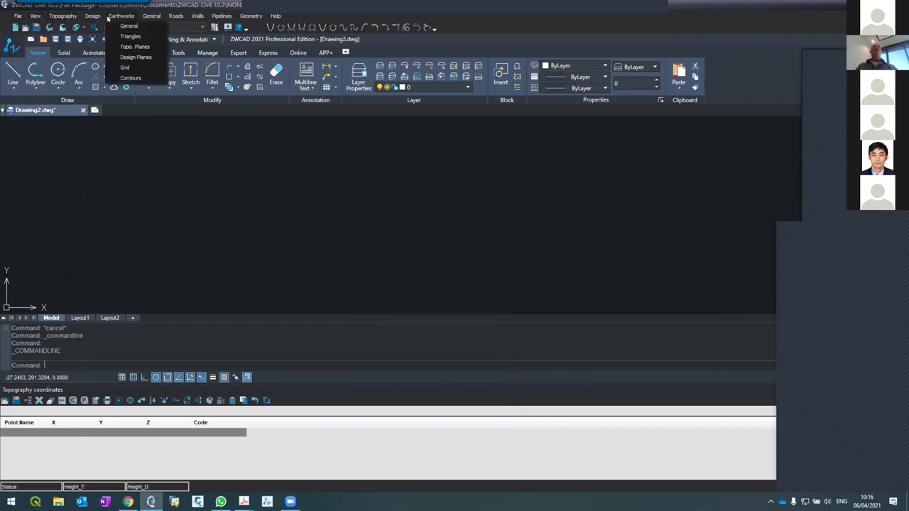
pyautogui.moveTo(189, 16)
pyautogui.moveTo(278, 17)
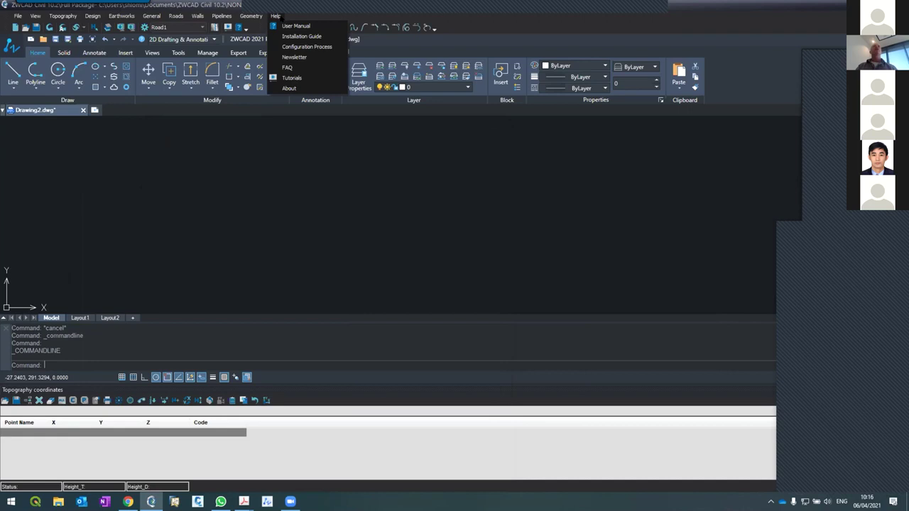
pyautogui.click(154, 322)
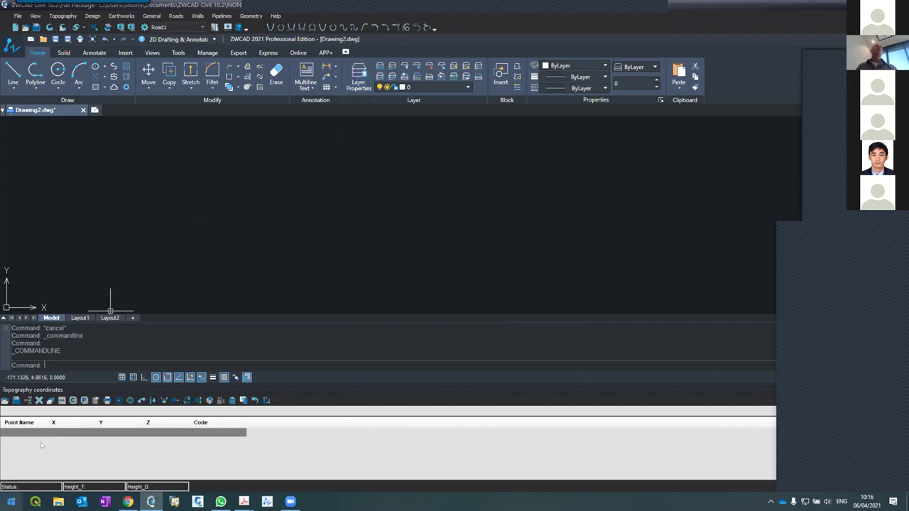
# Type test characters into the Topography coordinates table and erase them, leaving it empty.
pyautogui.click(8, 422)
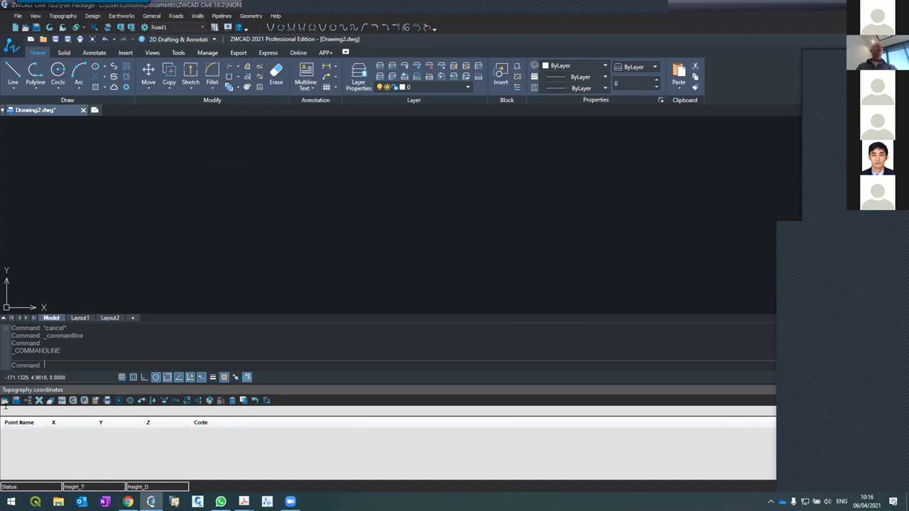
pyautogui.write('isgidfjfdfi')
pyautogui.press('BackSpace')
pyautogui.press('BackSpace')
pyautogui.press('BackSpace')
pyautogui.press('BackSpace')
pyautogui.press('BackSpace')
pyautogui.press('BackSpace')
pyautogui.press('BackSpace')
pyautogui.press('BackSpace')
pyautogui.press('BackSpace')
pyautogui.press('BackSpace')
pyautogui.press('BackSpace')
pyautogui.write('3')
pyautogui.press('BackSpace')
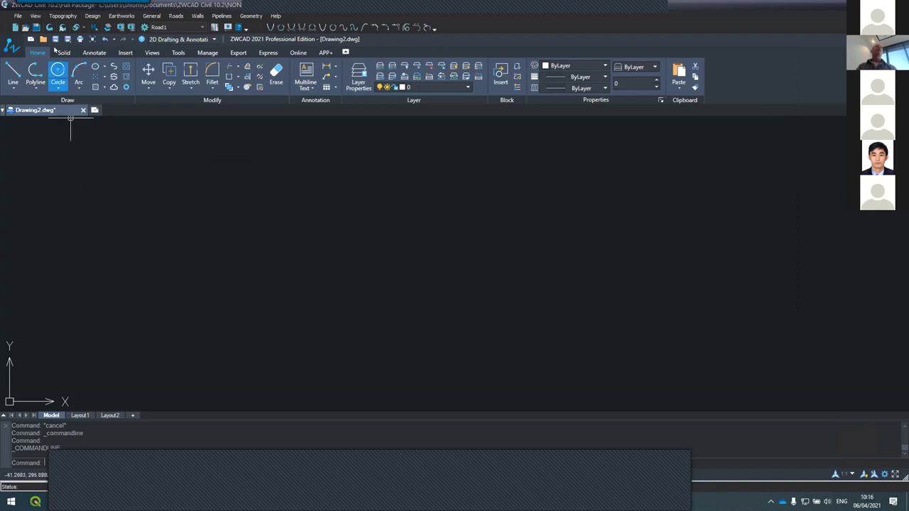
# Reopen the empty Topography coordinates table from the Topography menu and click into it.
pyautogui.click(62, 15)
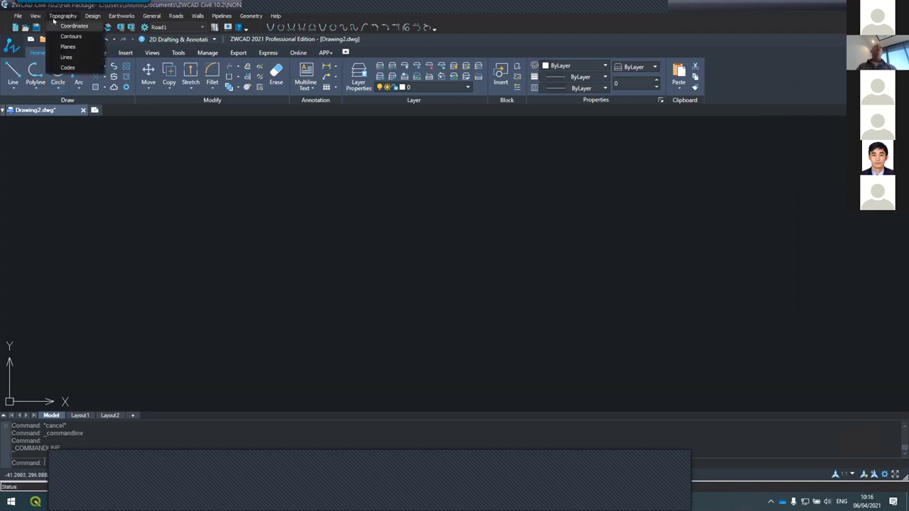
pyautogui.click(68, 23)
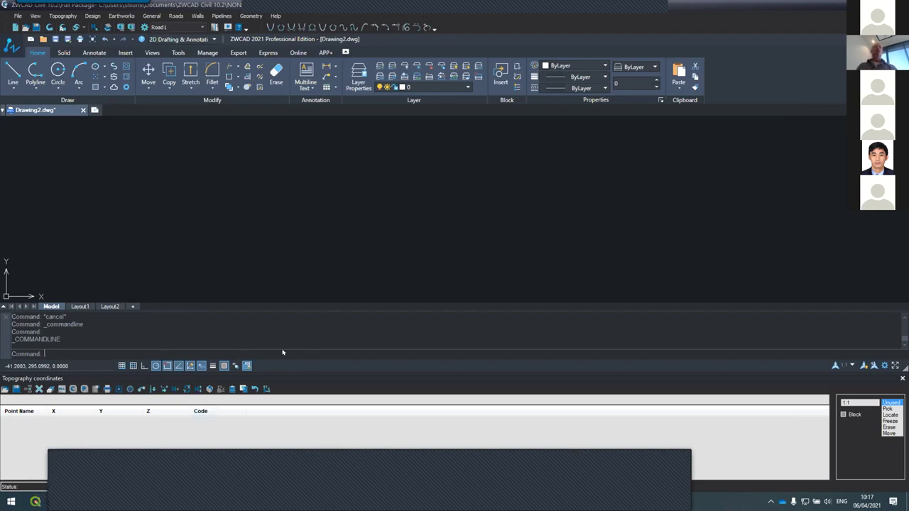
pyautogui.click(54, 448)
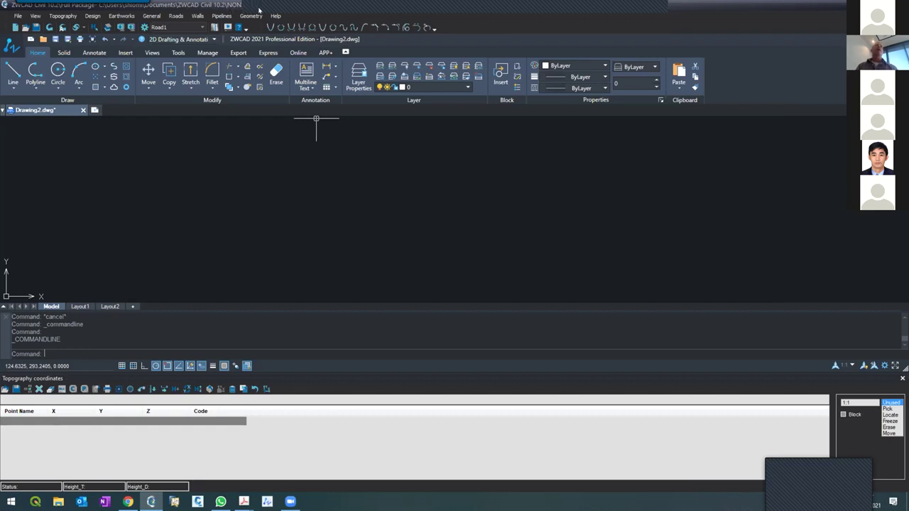
pyautogui.click(58, 502)
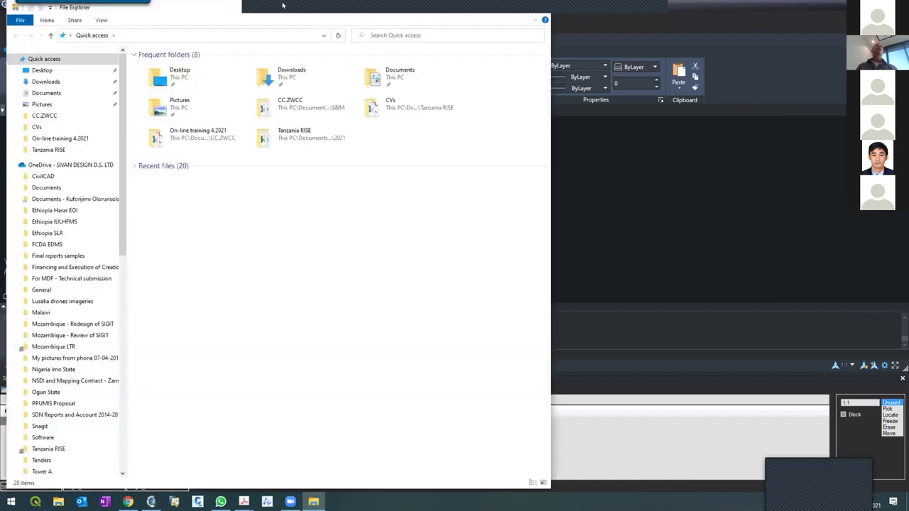
pyautogui.moveTo(284, 6); pyautogui.dragTo(459, 90)
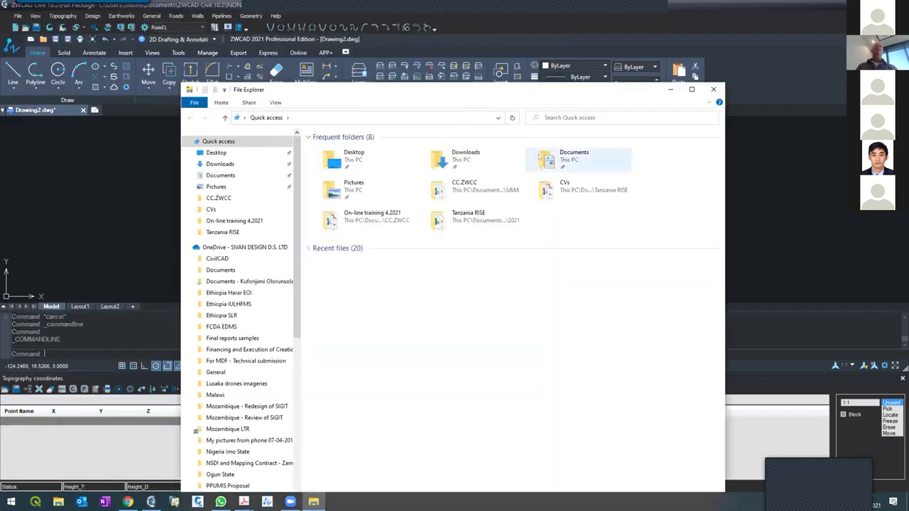
pyautogui.doubleClick(552, 162)
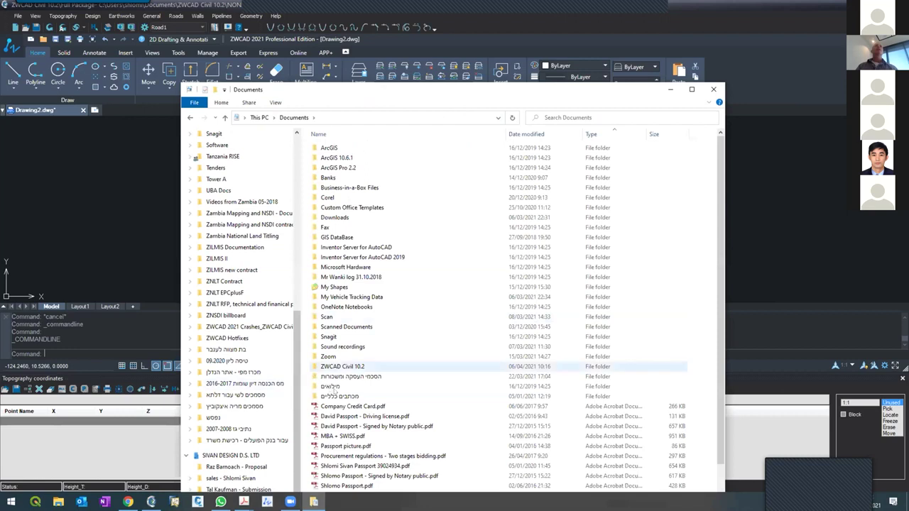
pyautogui.click(346, 217)
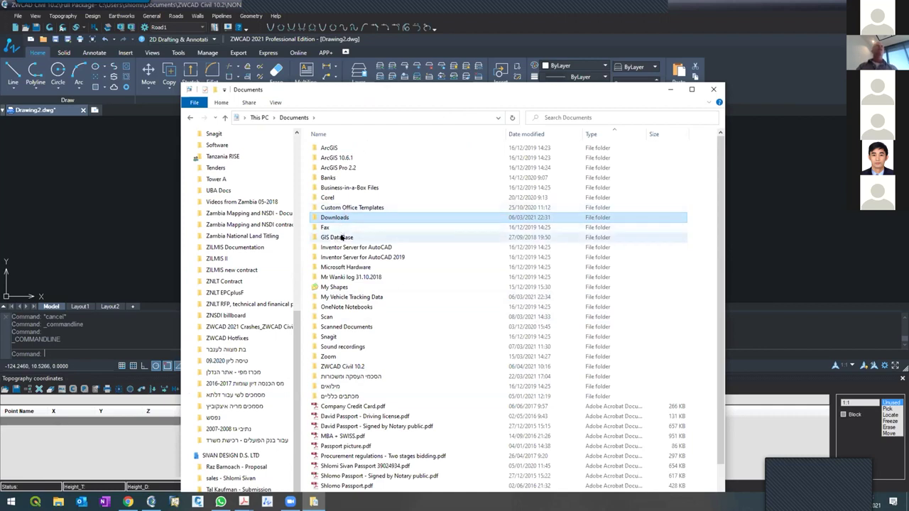
pyautogui.doubleClick(353, 367)
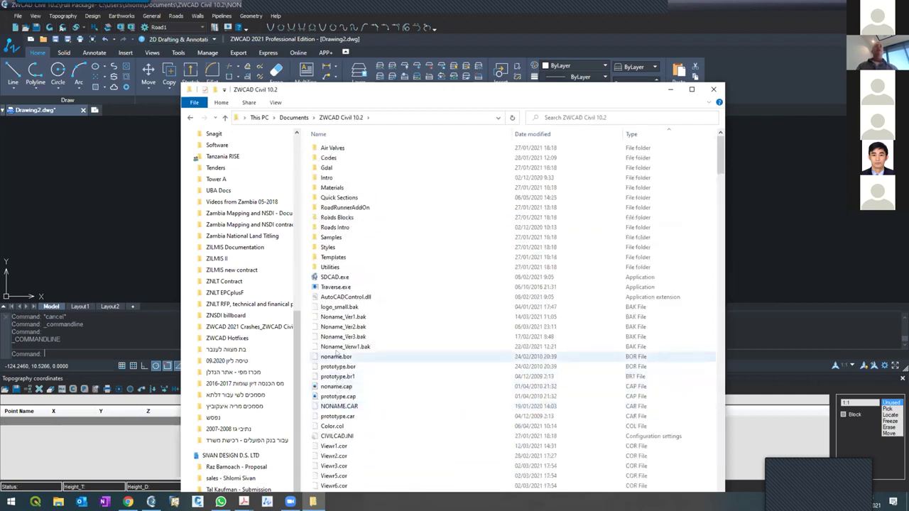
pyautogui.scroll(-3, 336, 353)
pyautogui.scroll(-1, 336, 353)
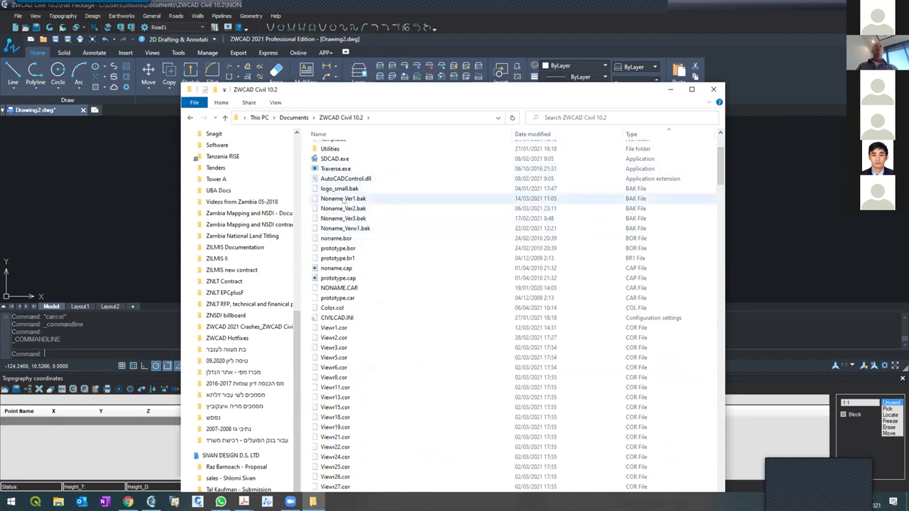
pyautogui.click(345, 199)
pyautogui.click(318, 135)
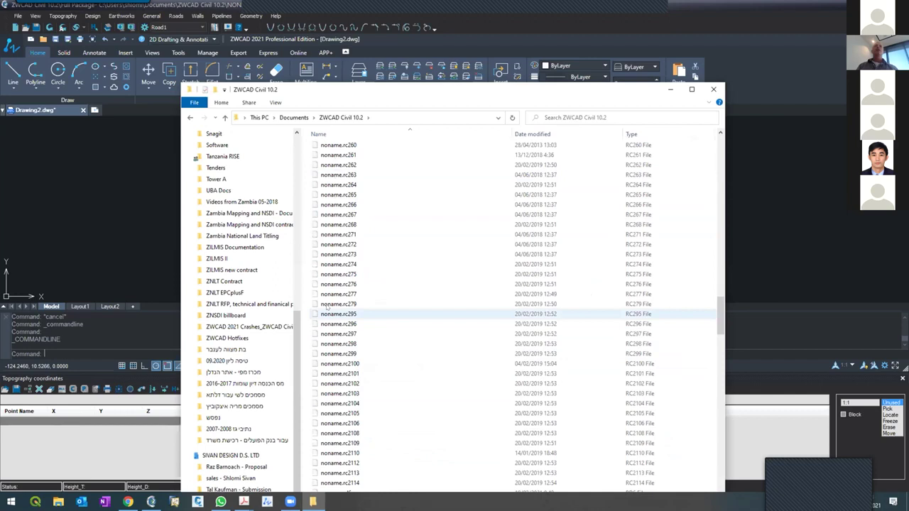
pyautogui.scroll(1, 329, 304)
pyautogui.scroll(15, 330, 306)
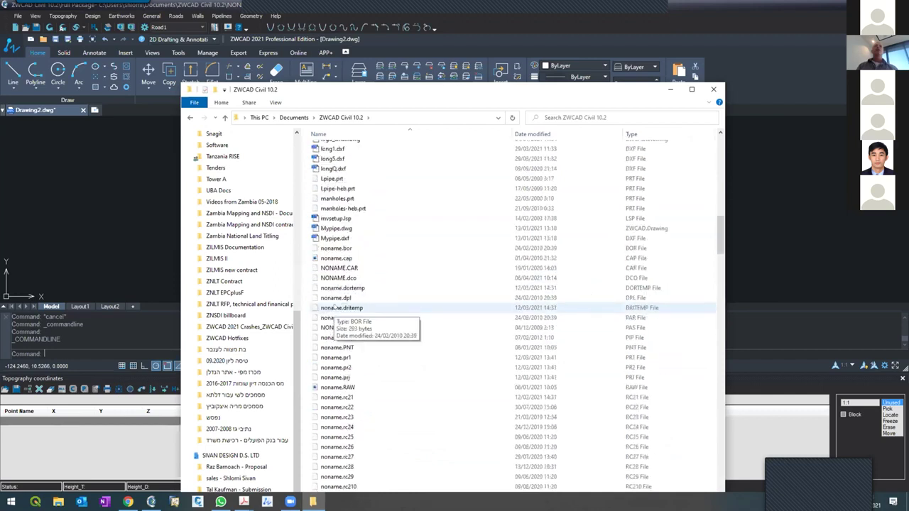
pyautogui.click(336, 248)
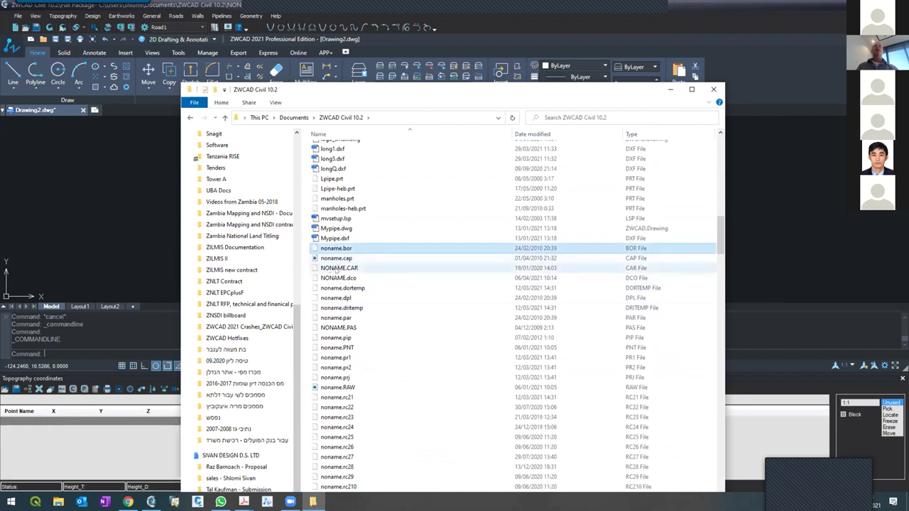
pyautogui.scroll(-1, 336, 279)
pyautogui.scroll(-20, 336, 282)
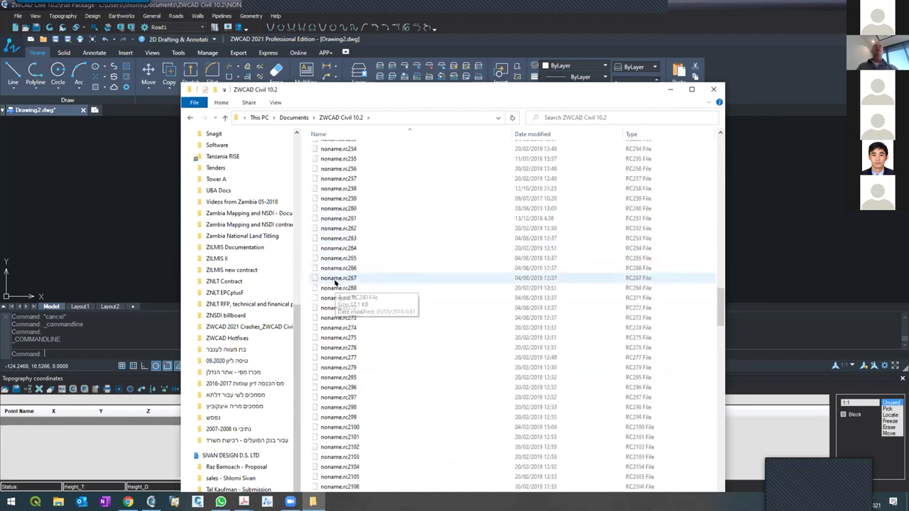
pyautogui.scroll(-6, 335, 284)
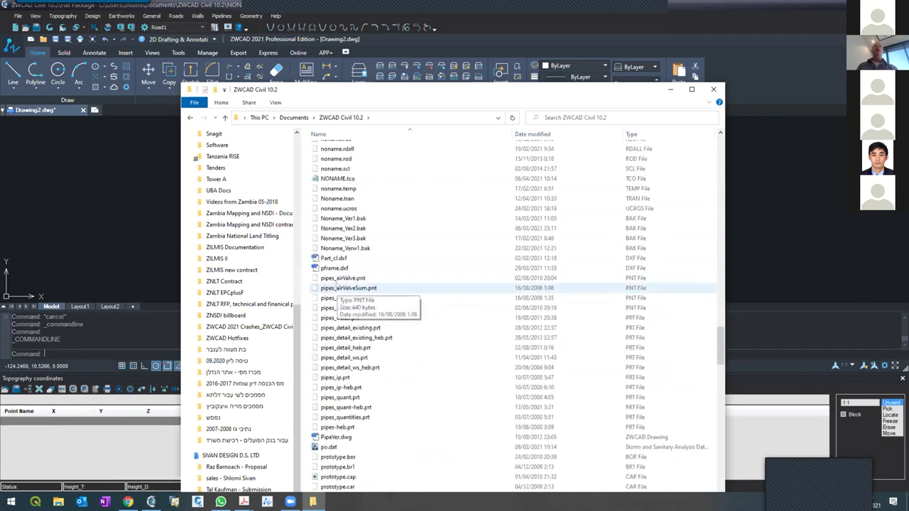
pyautogui.scroll(4, 337, 284)
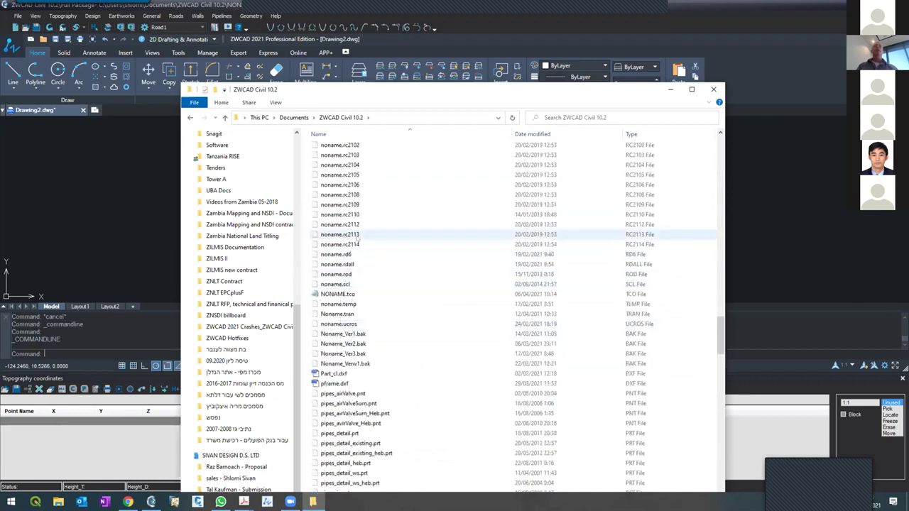
pyautogui.scroll(-5, 356, 317)
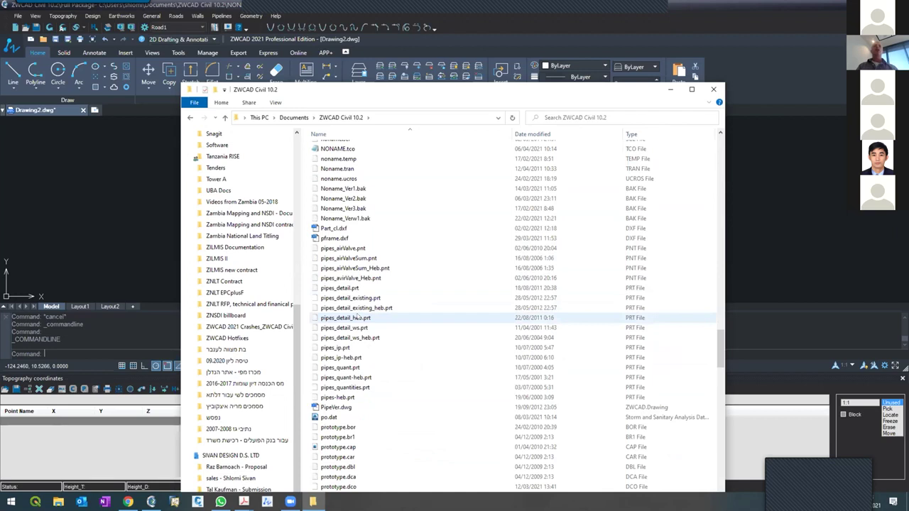
pyautogui.scroll(13, 357, 317)
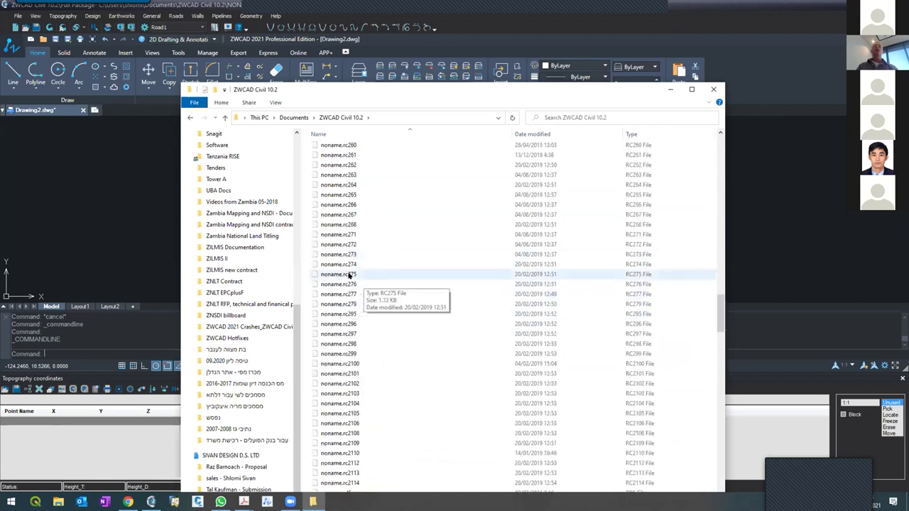
pyautogui.scroll(-5, 350, 277)
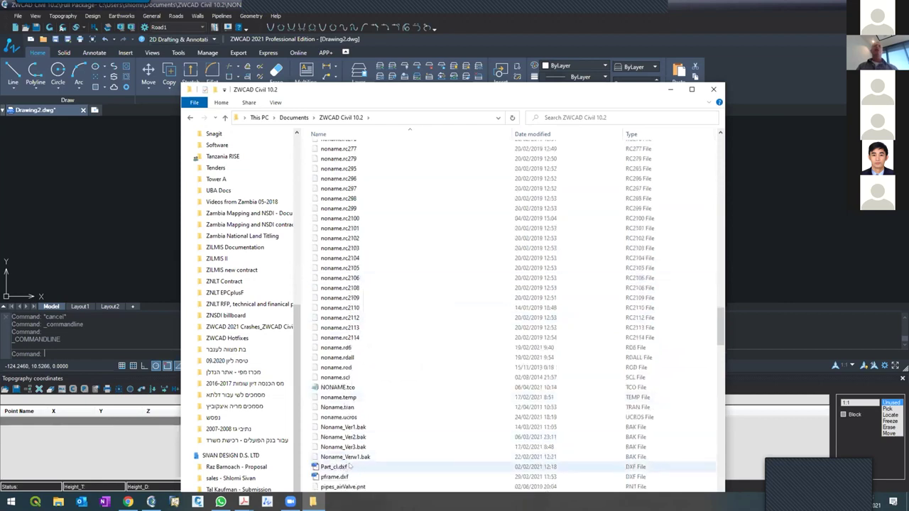
pyautogui.scroll(-7, 362, 421)
pyautogui.scroll(-5, 363, 419)
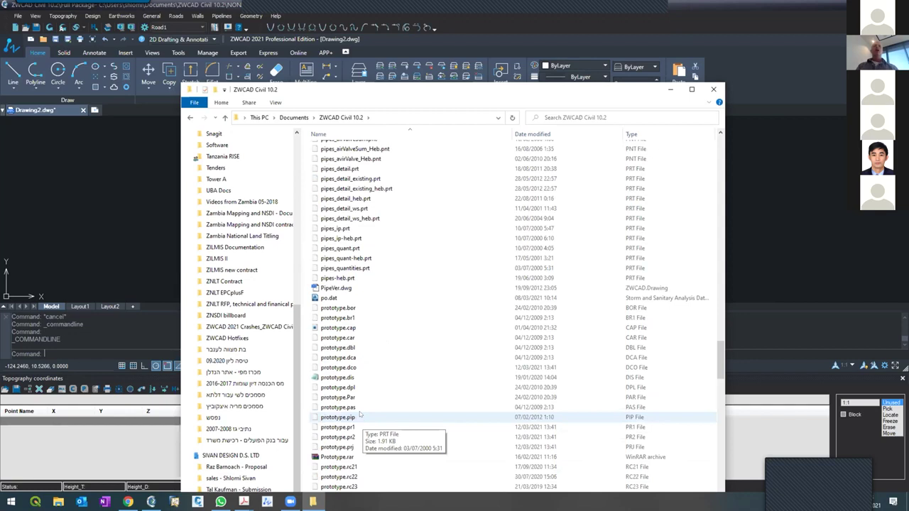
pyautogui.scroll(-10, 360, 414)
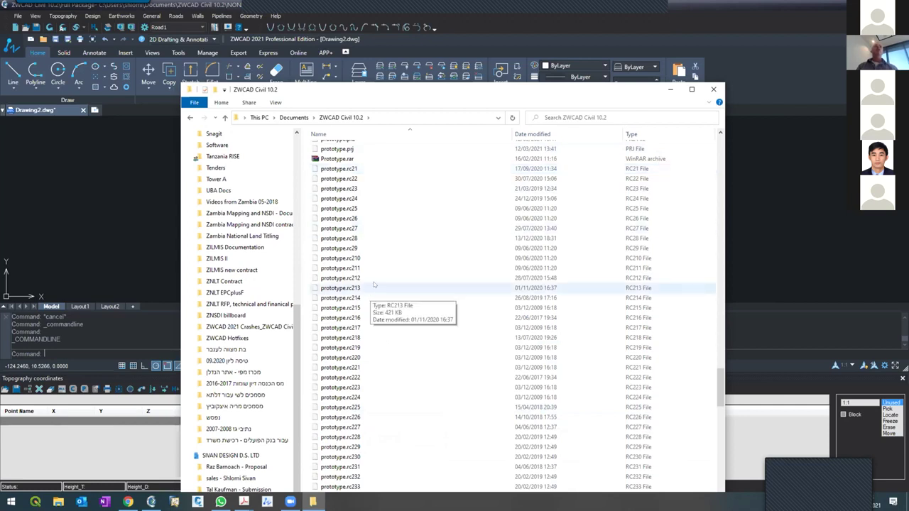
pyautogui.scroll(10, 379, 276)
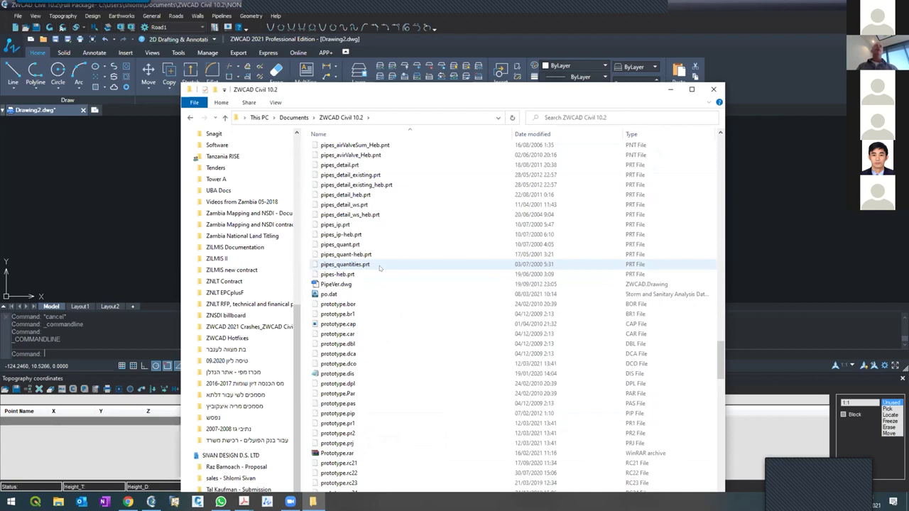
pyautogui.click(714, 89)
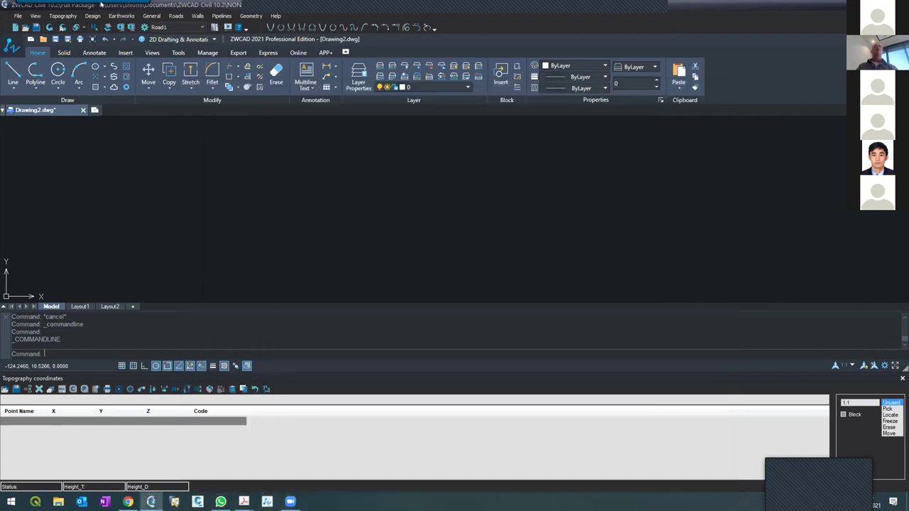
# Glance over the File and Pipelines menus, then start Open Project from the File menu.
pyautogui.click(18, 15)
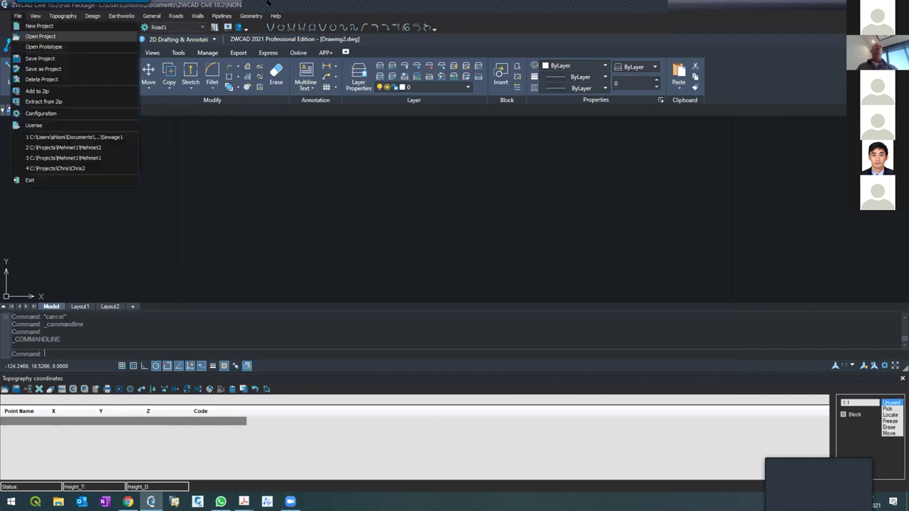
pyautogui.moveTo(222, 16)
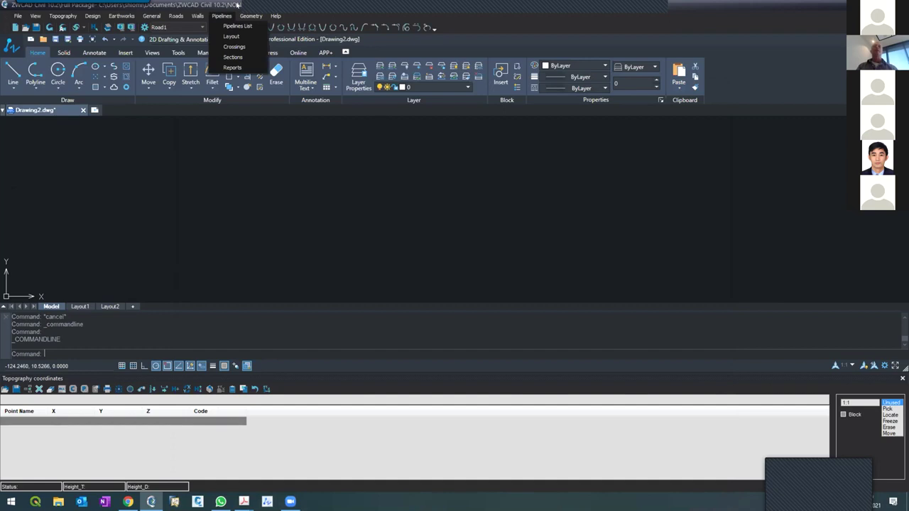
pyautogui.click(363, 201)
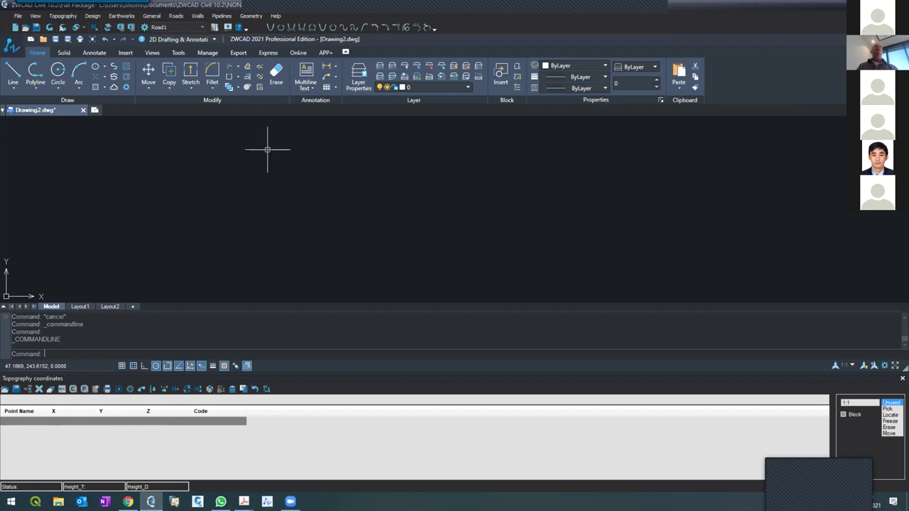
pyautogui.click(12, 14)
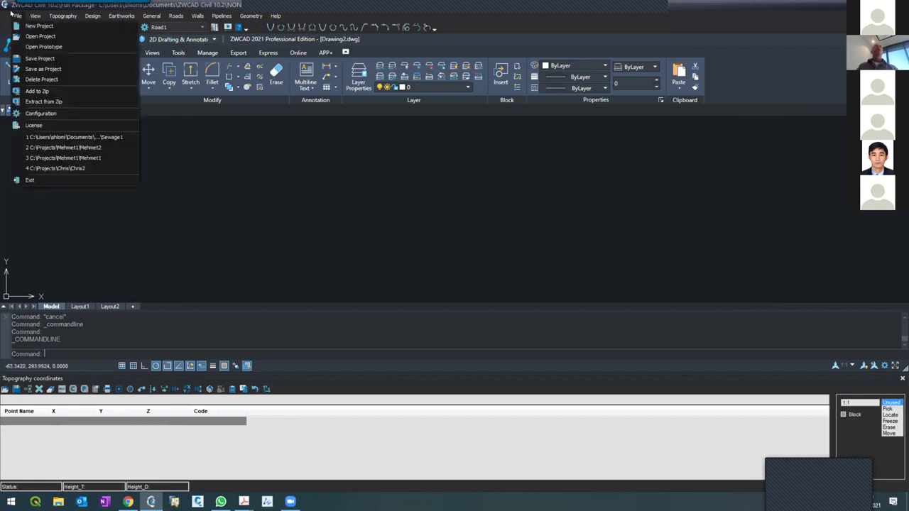
pyautogui.click(25, 36)
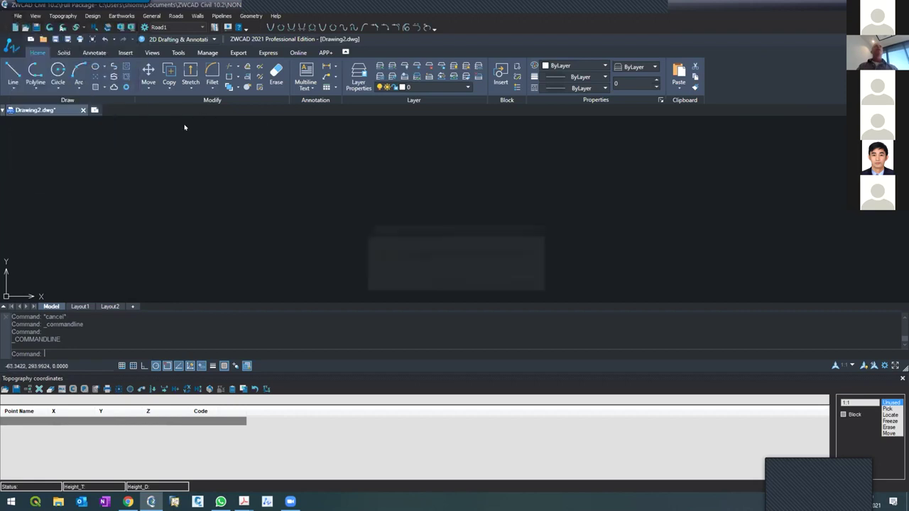
# Discard the unnamed project, open prototype.prj from the ZWCAD Civil 10.2 folder, and discard Drawing2.dwg.
pyautogui.click(483, 282)
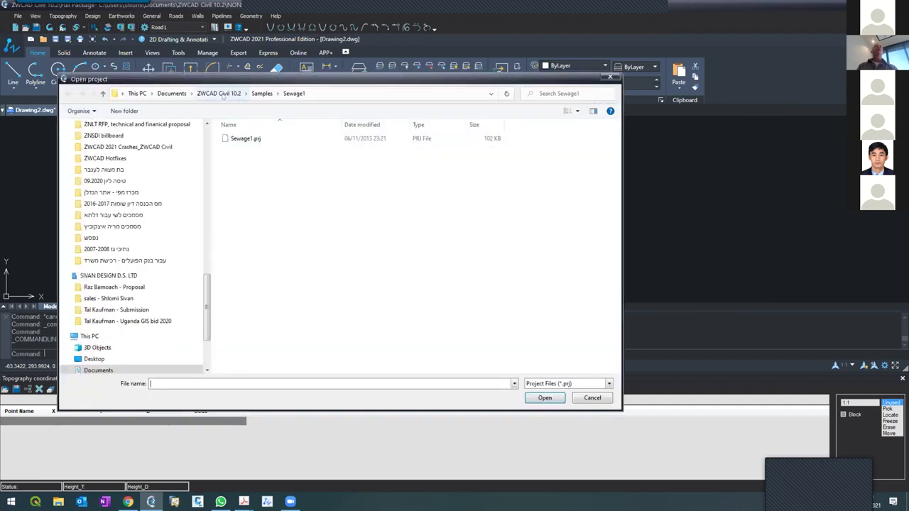
pyautogui.click(220, 94)
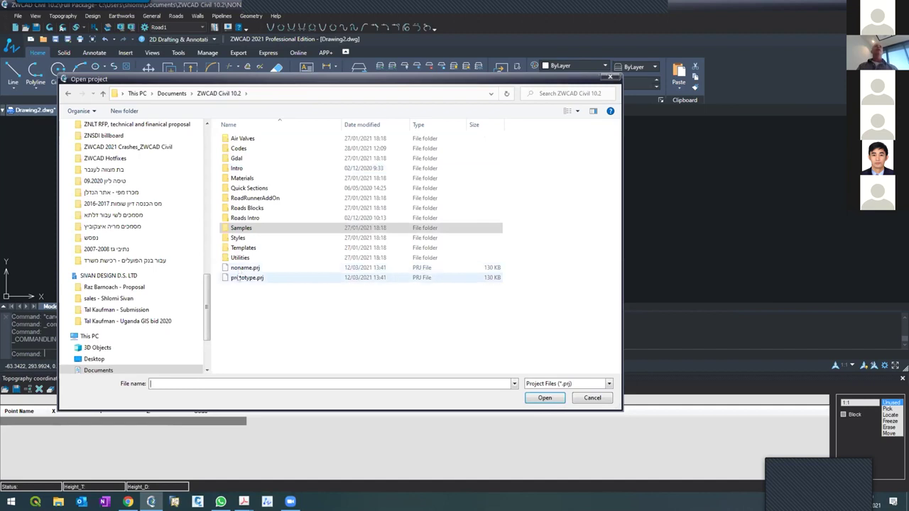
pyautogui.doubleClick(238, 278)
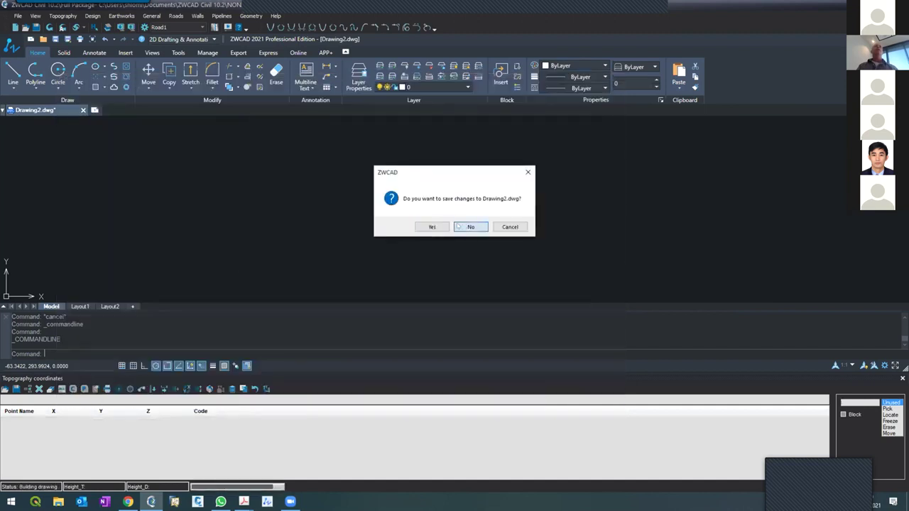
pyautogui.click(471, 227)
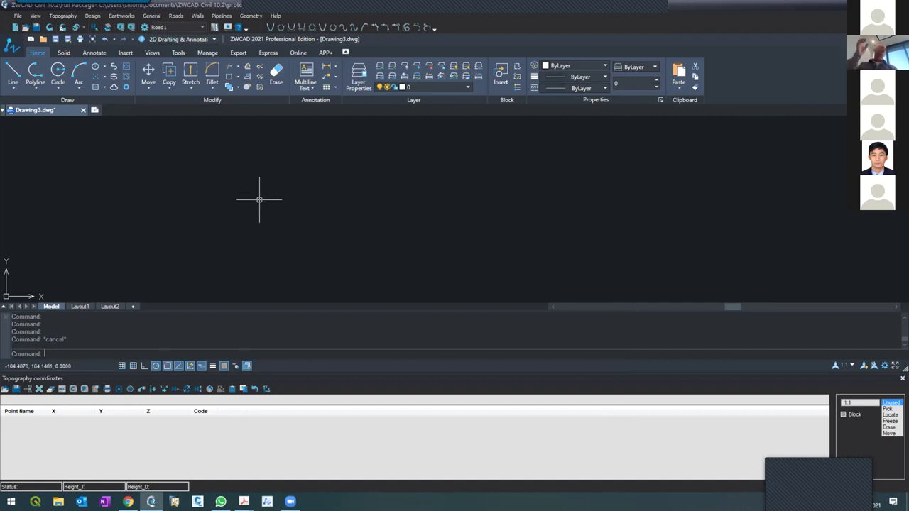
pyautogui.click(17, 16)
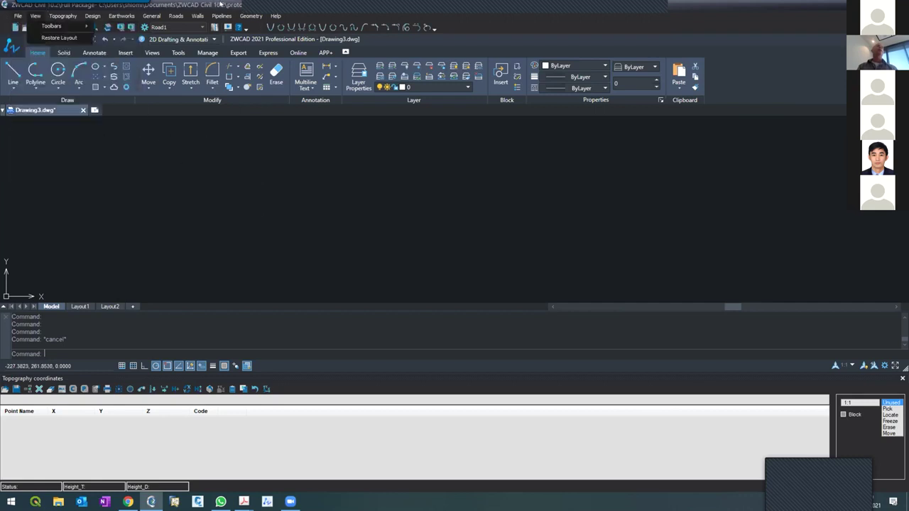
pyautogui.moveTo(18, 16)
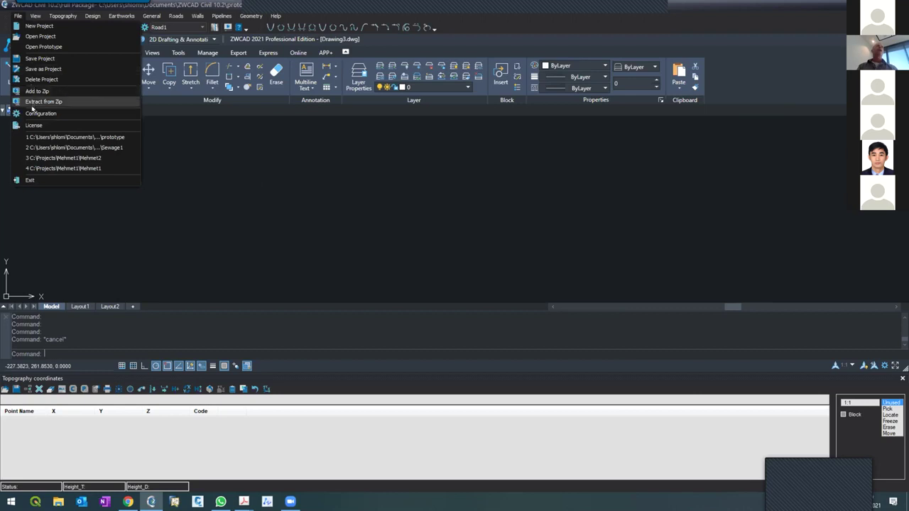
pyautogui.click(40, 113)
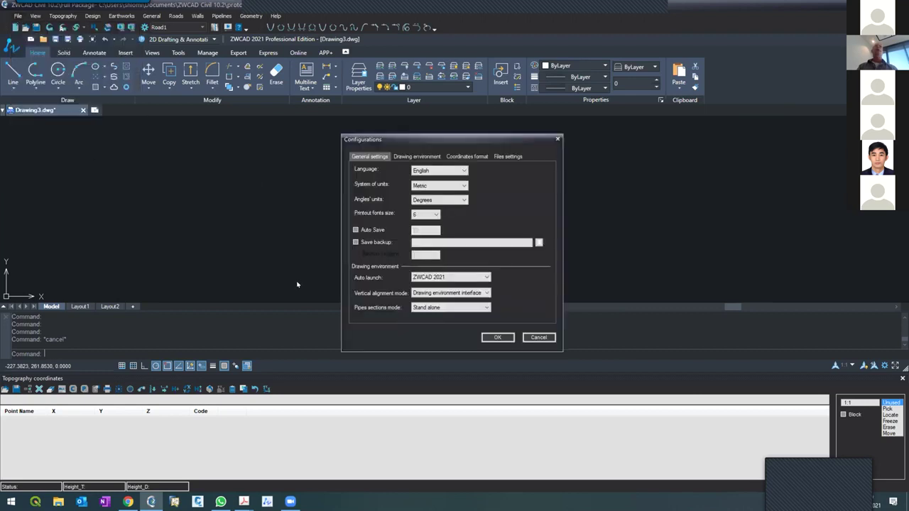
pyautogui.click(426, 277)
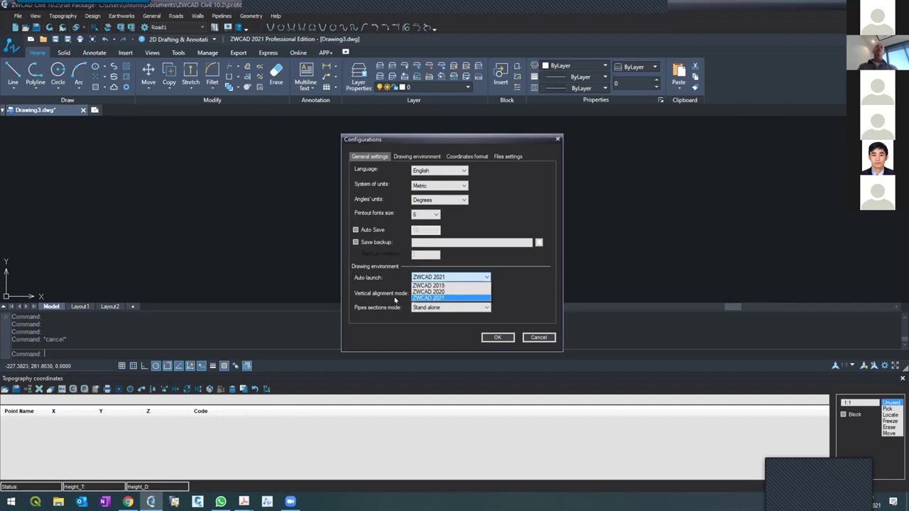
pyautogui.click(421, 298)
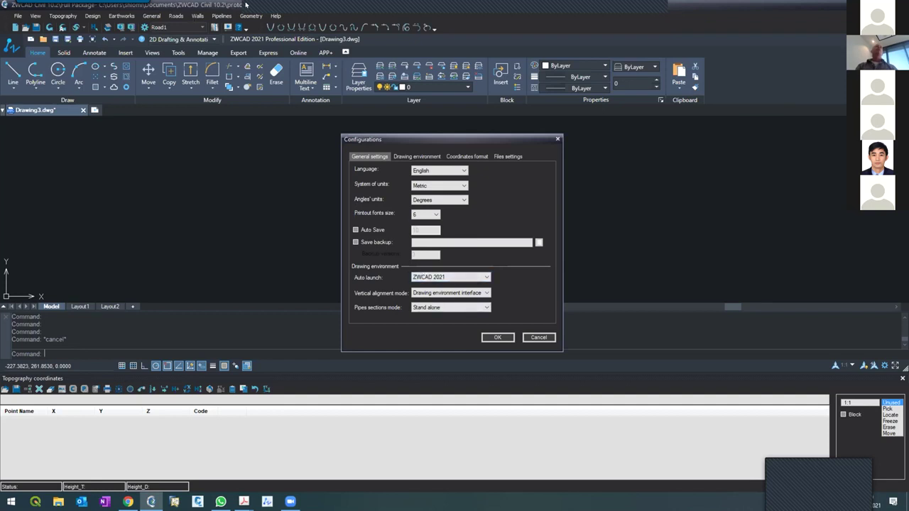
pyautogui.click(431, 282)
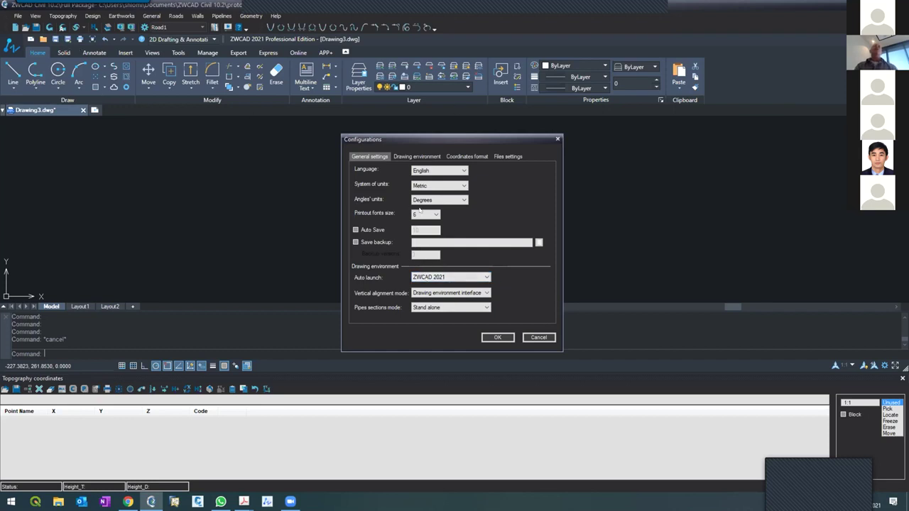
pyautogui.click(405, 157)
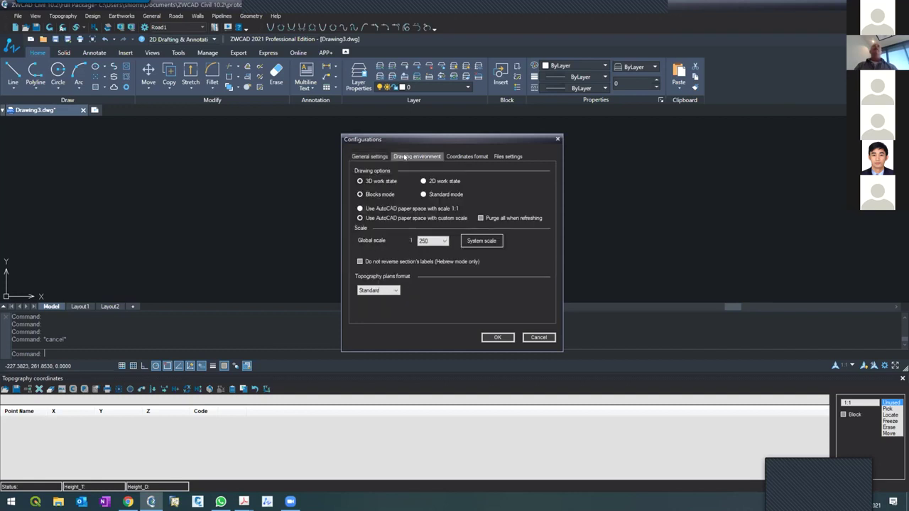
pyautogui.click(367, 157)
pyautogui.click(465, 157)
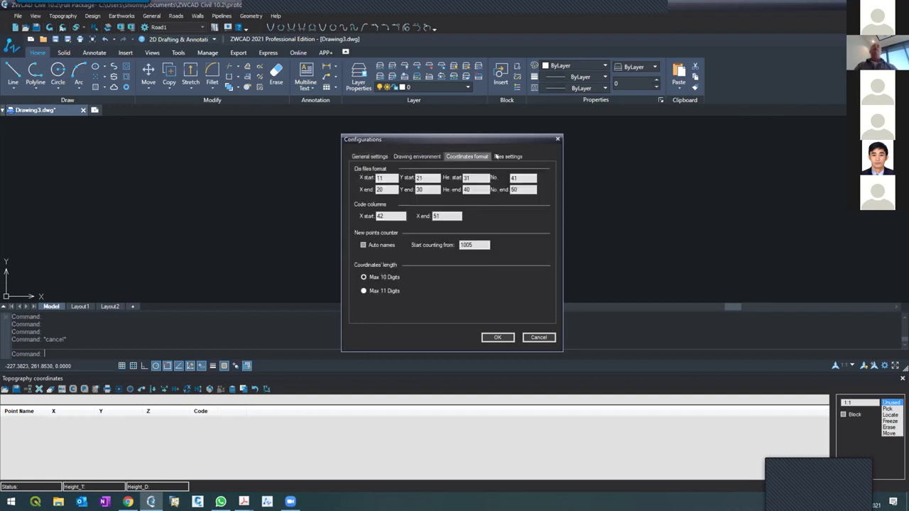
pyautogui.click(495, 156)
pyautogui.click(360, 157)
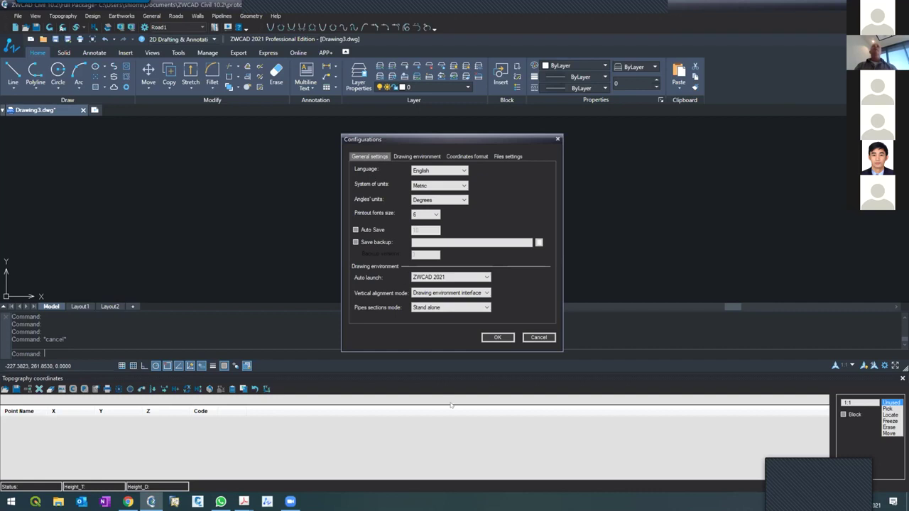
pyautogui.click(497, 337)
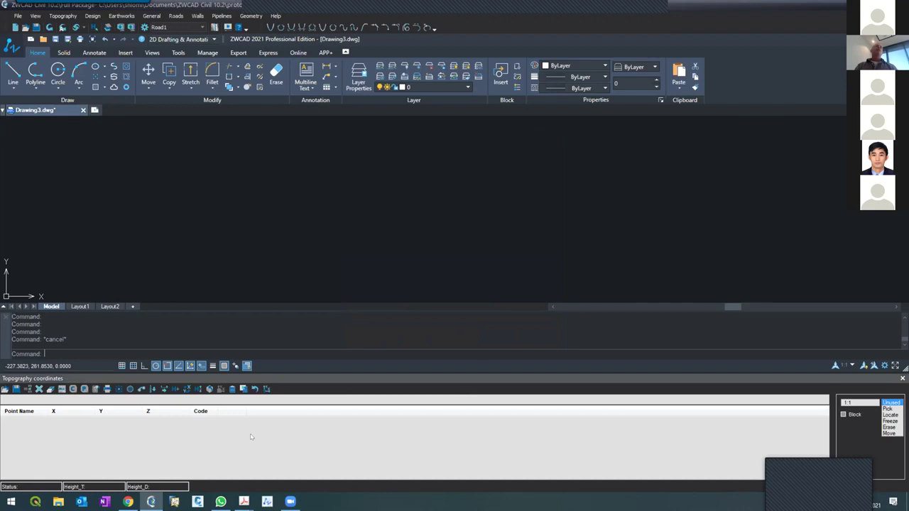
pyautogui.click(18, 16)
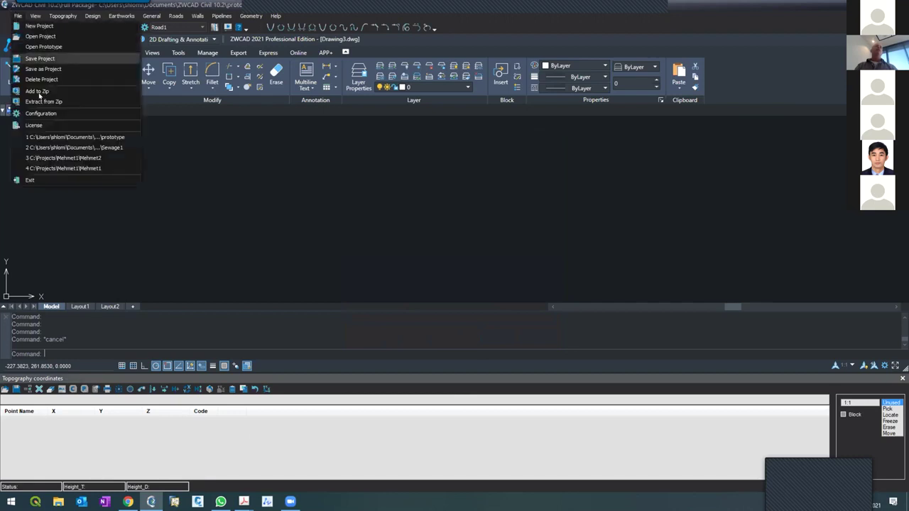
pyautogui.click(45, 112)
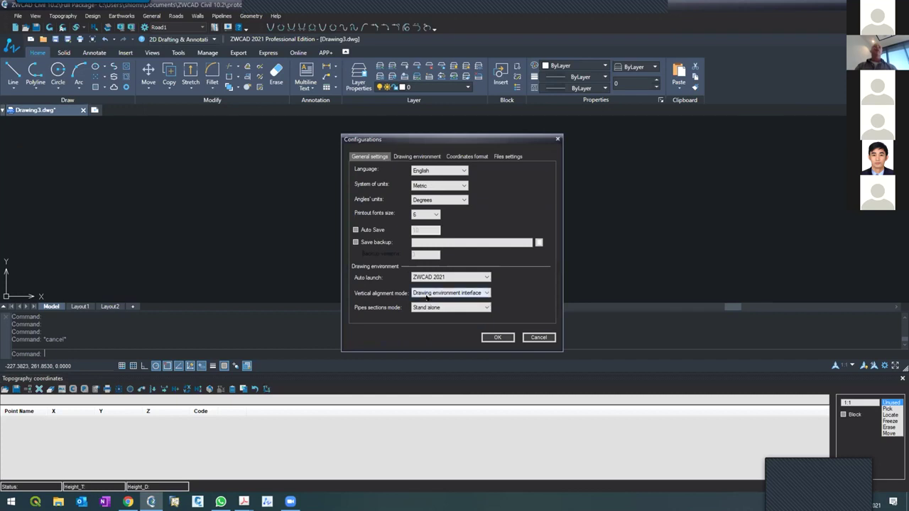
pyautogui.click(414, 156)
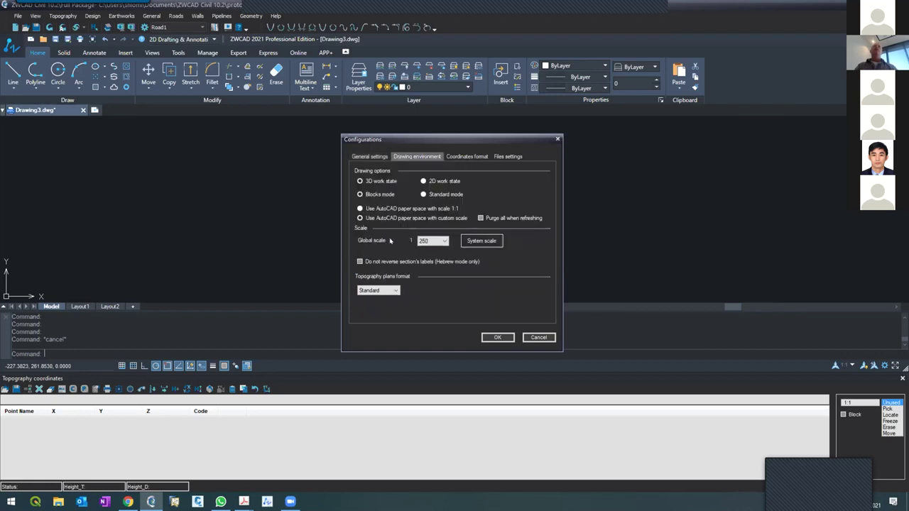
pyautogui.doubleClick(424, 241)
pyautogui.click(427, 241)
pyautogui.doubleClick(422, 242)
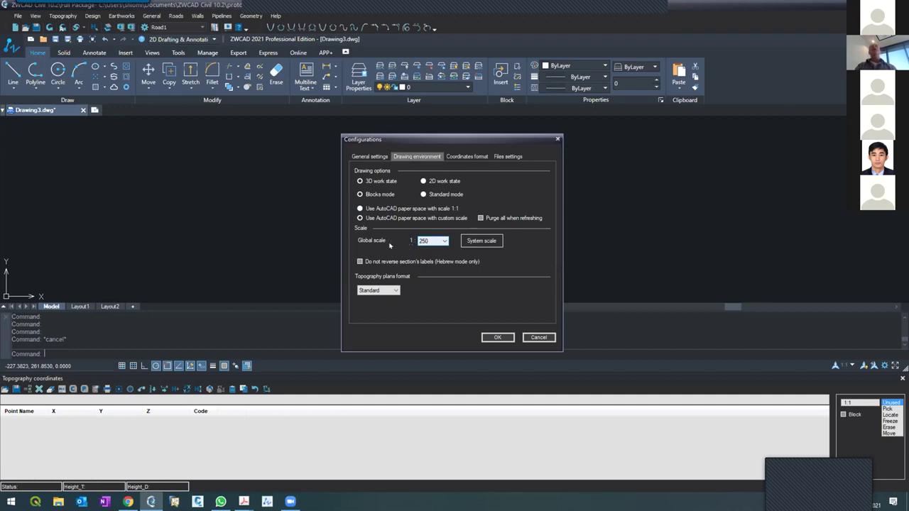
pyautogui.click(483, 337)
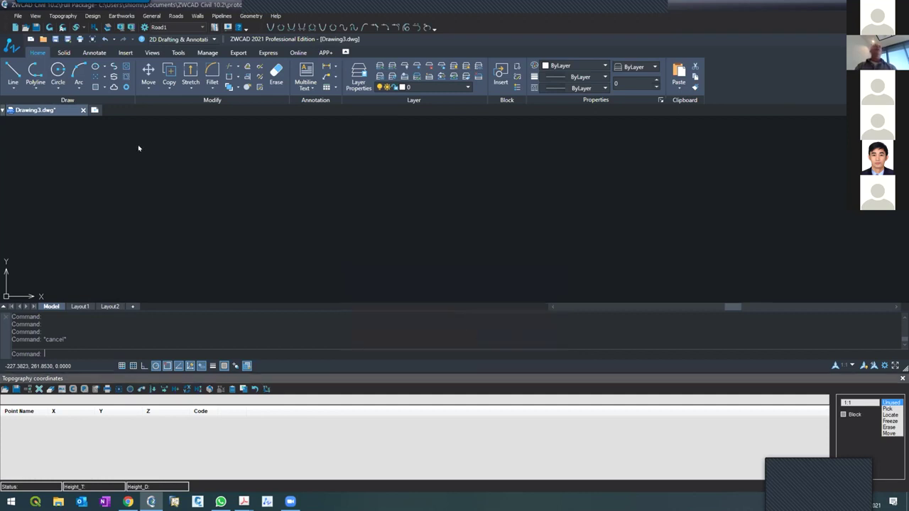
# Exit ZWCAD, saving the prototype project but not Drawing3.dwg, then relaunch and show the File menu.
pyautogui.click(18, 15)
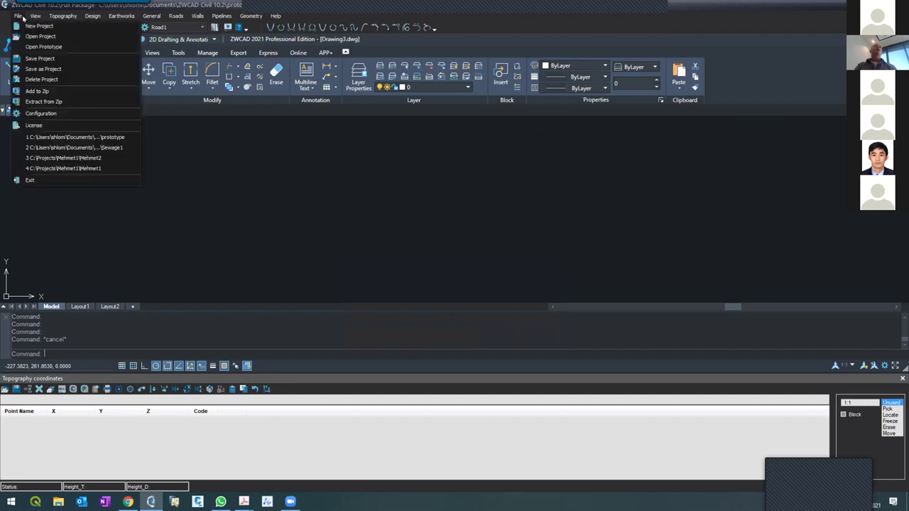
pyautogui.click(27, 180)
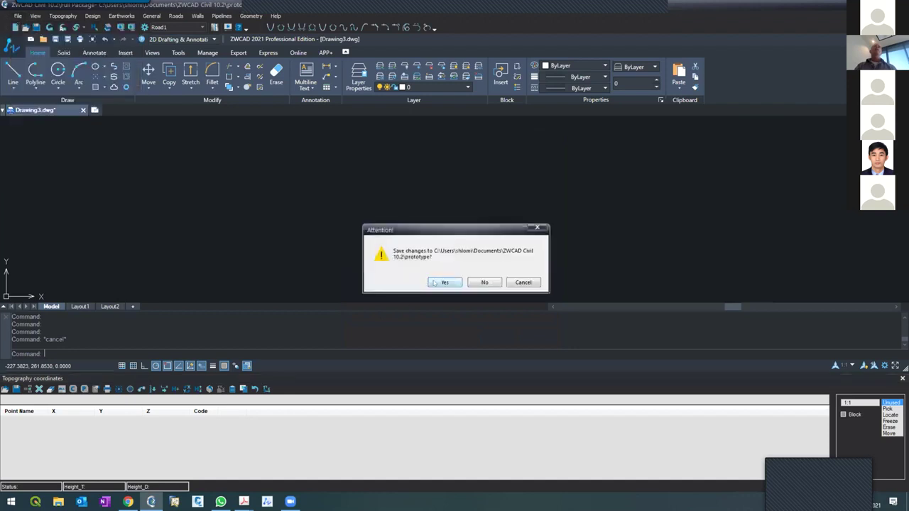
pyautogui.click(435, 282)
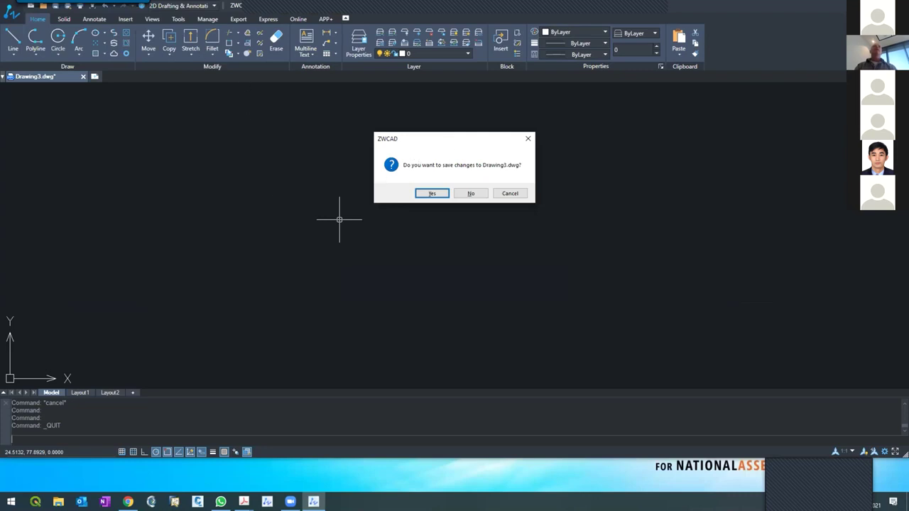
pyautogui.click(470, 194)
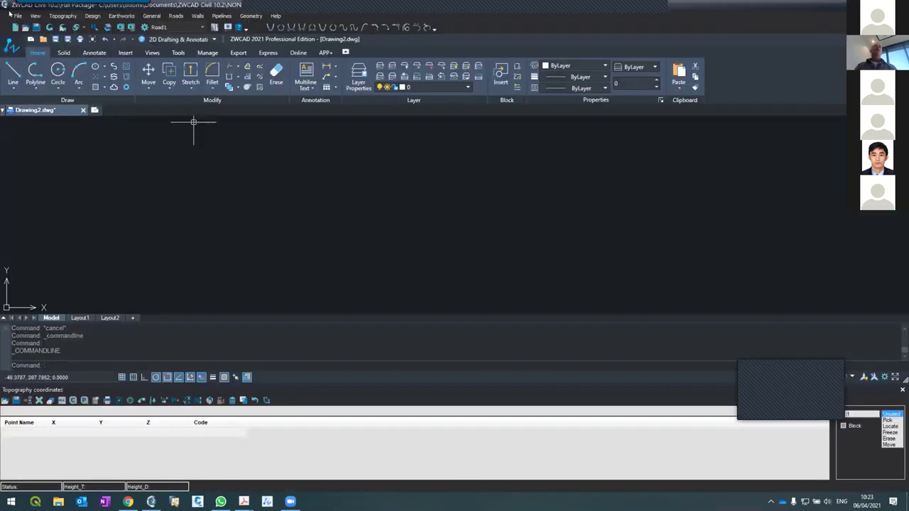
pyautogui.click(16, 16)
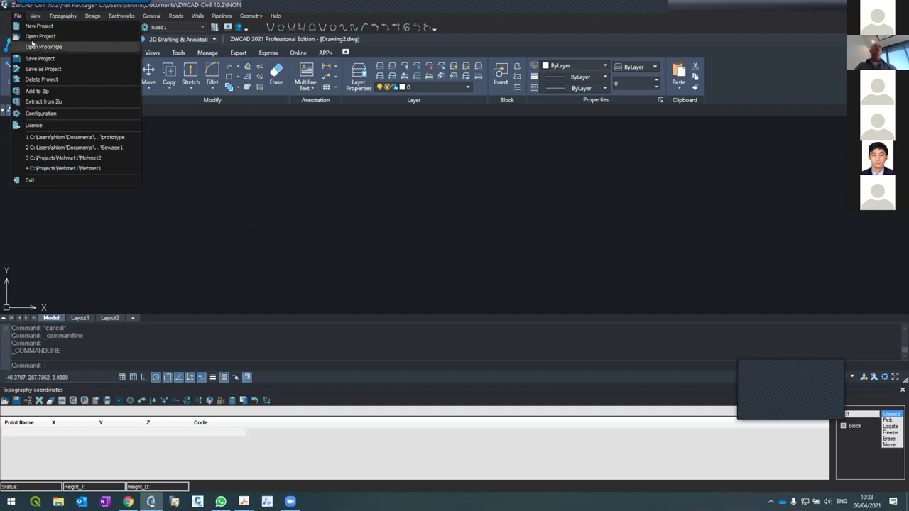
# Open the prototype project, saving the current project but not Drawing2.dwg, and bring up Configuration.
pyautogui.click(41, 46)
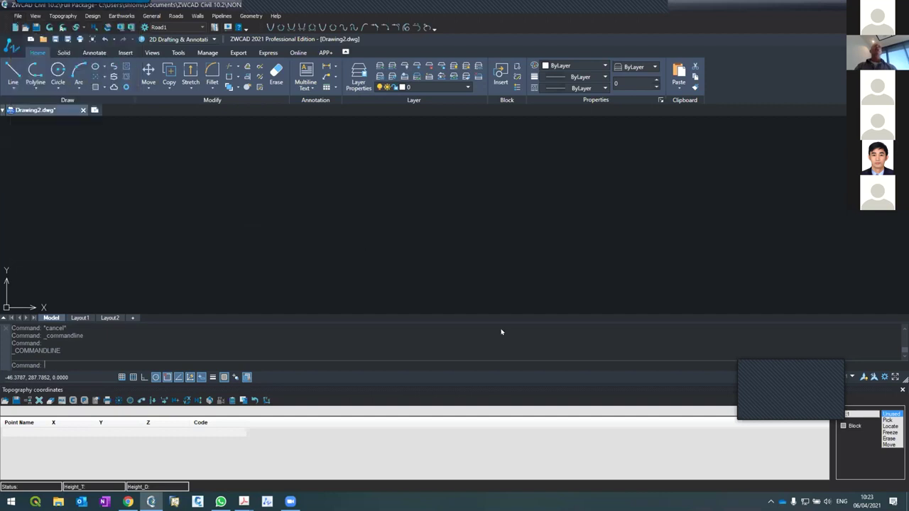
pyautogui.click(436, 280)
pyautogui.click(466, 235)
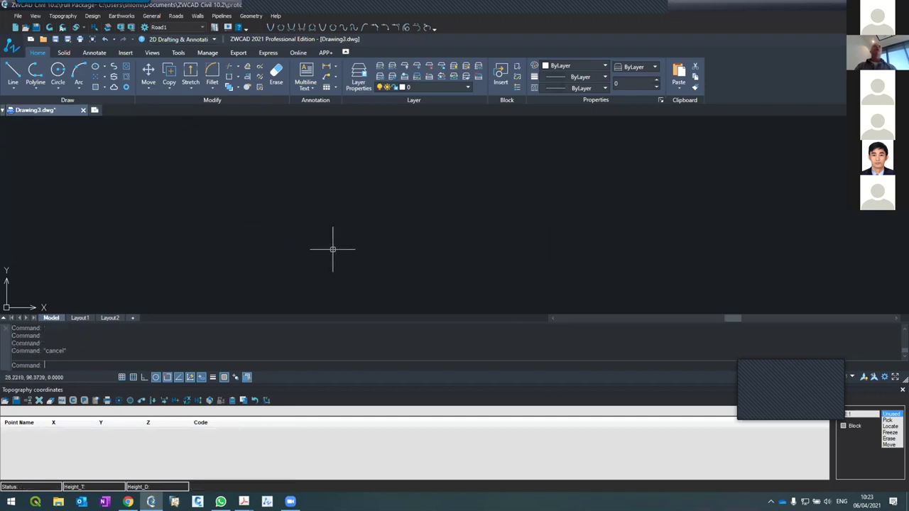
pyautogui.click(16, 15)
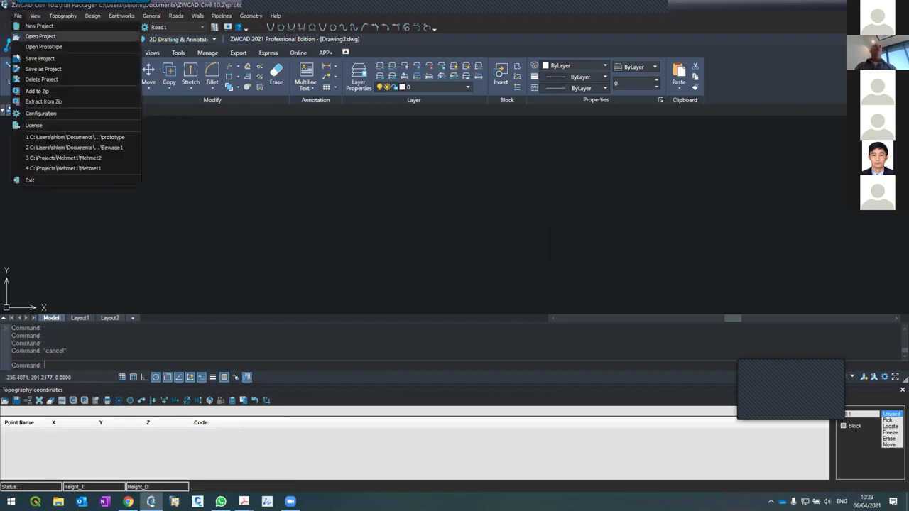
pyautogui.click(41, 113)
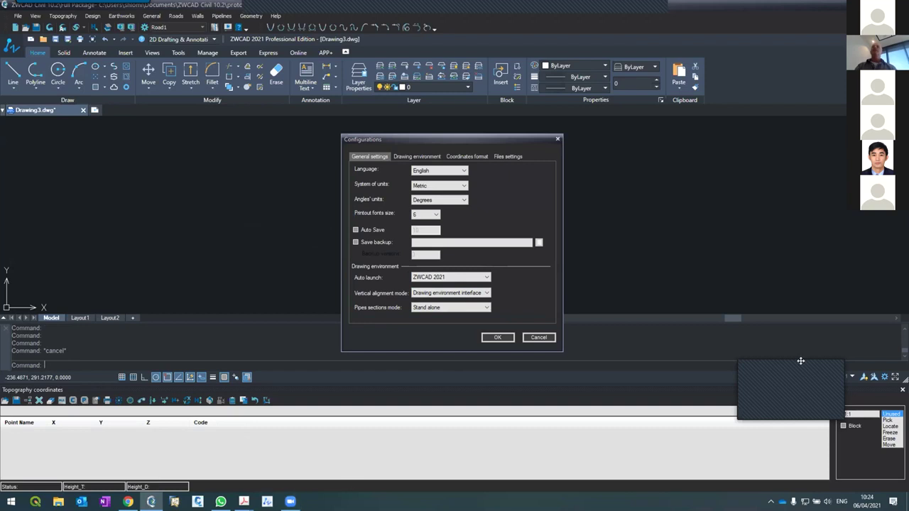
# Leave the Configurations dialog settings unchanged and confirm them with OK.
pyautogui.moveTo(805, 374); pyautogui.dragTo(841, 269)
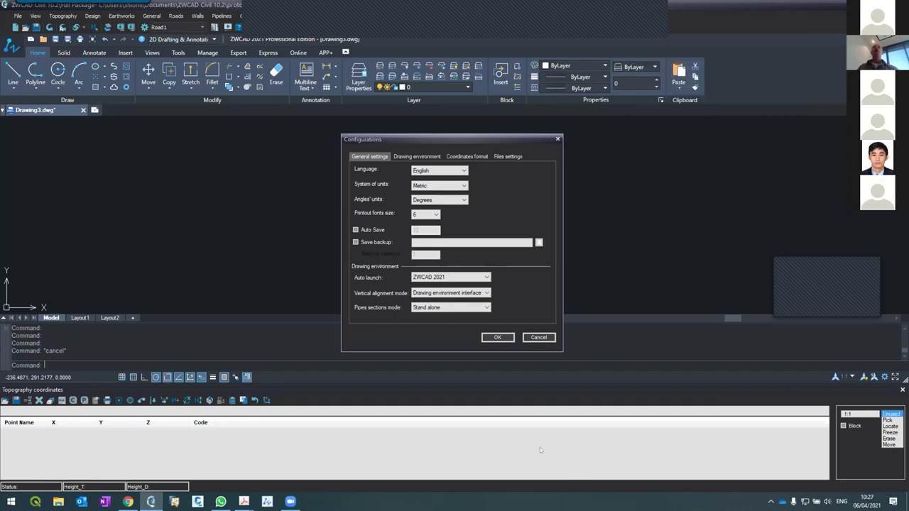
pyautogui.click(497, 338)
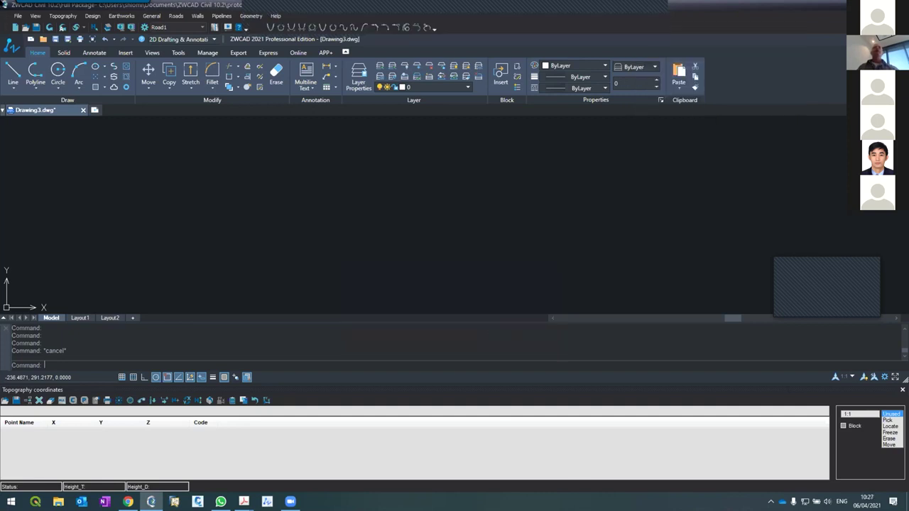
# Exit ZWCAD Civil, answering the Drawing3.dwg save prompt and discarding the other drawing's changes.
pyautogui.click(16, 15)
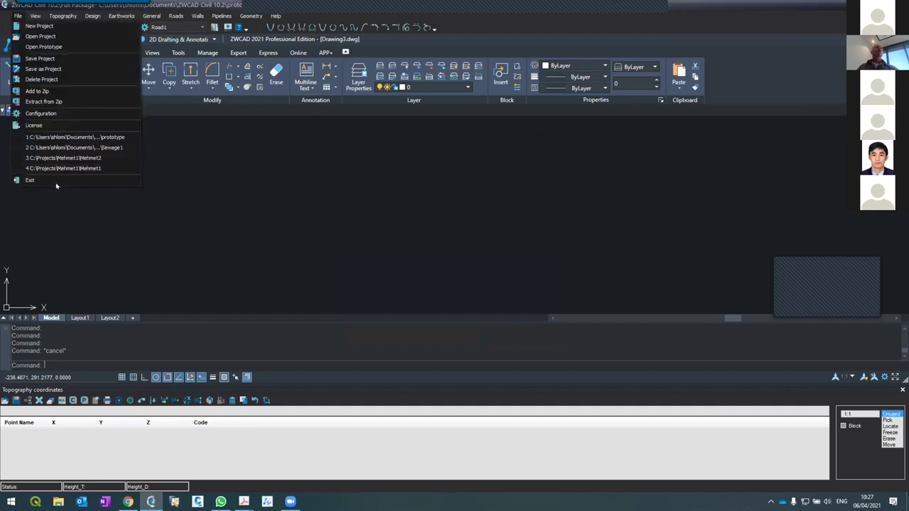
pyautogui.click(488, 239)
pyautogui.click(432, 282)
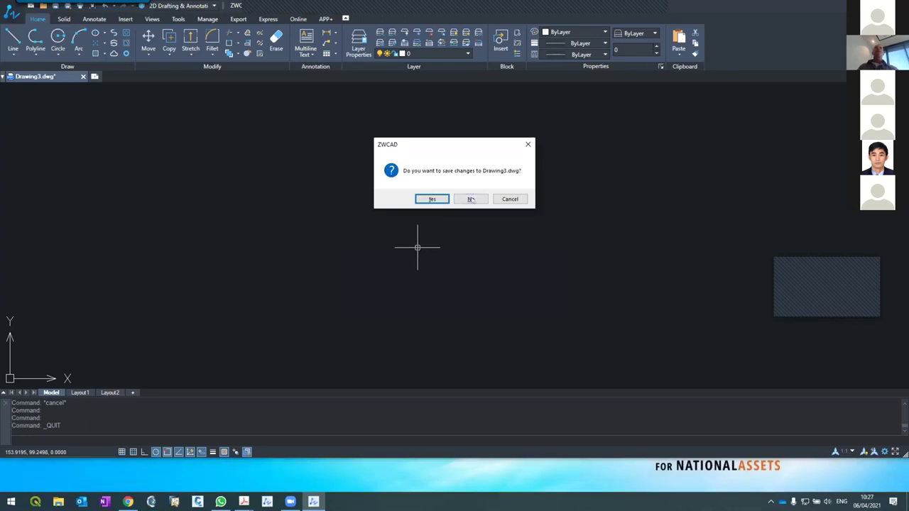
pyautogui.click(472, 197)
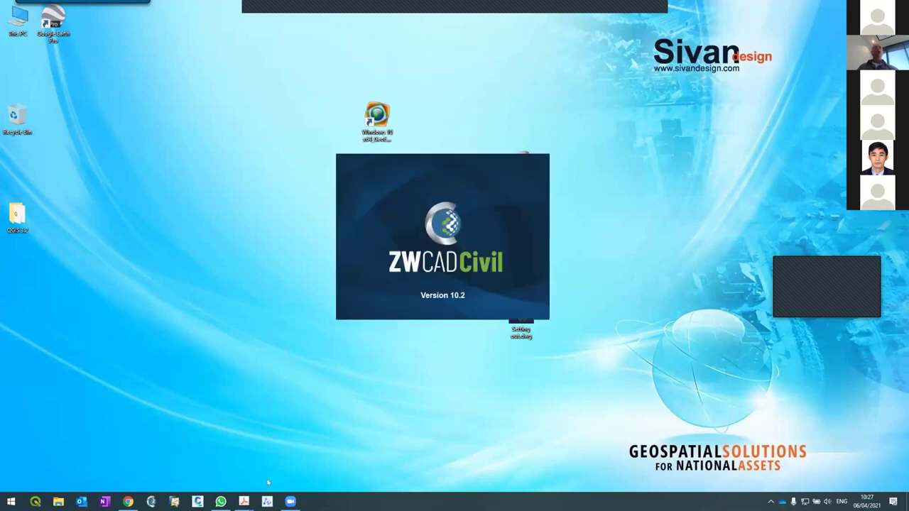
# Bring up the workshop syllabus PDF, scroll to the April 6th session, then return to ZWCAD Civil.
pyautogui.moveTo(243, 502)
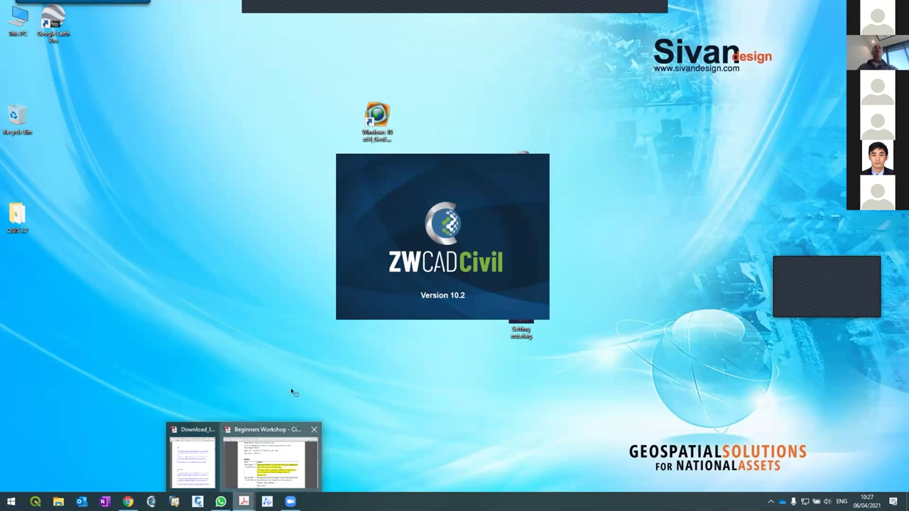
pyautogui.click(292, 455)
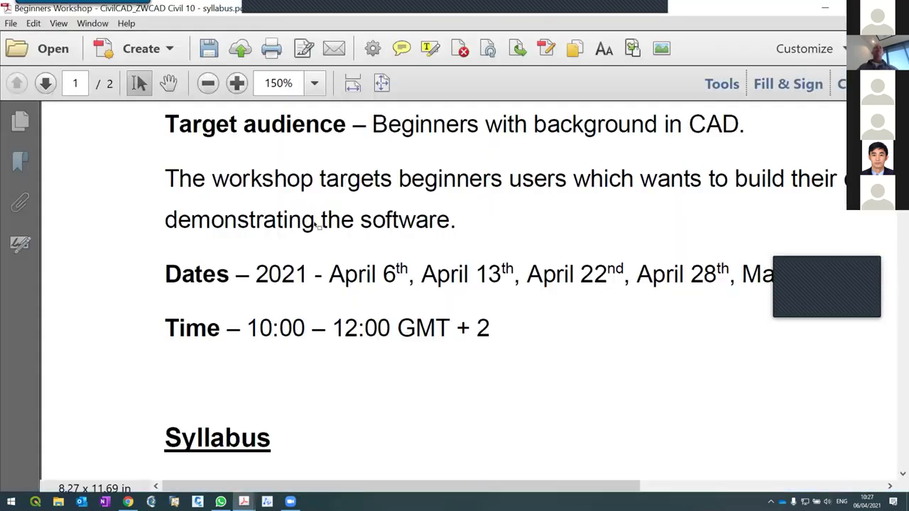
pyautogui.keyDown('ctrl'); pyautogui.scroll(-3, 319, 226); pyautogui.keyUp('ctrl')
pyautogui.scroll(-1, 389, 388)
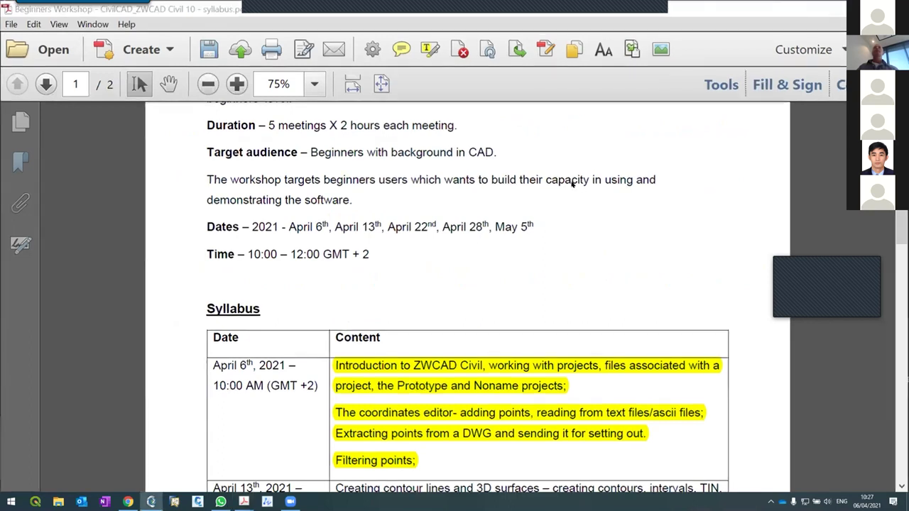
pyautogui.hotkey('alt', 'Tab')
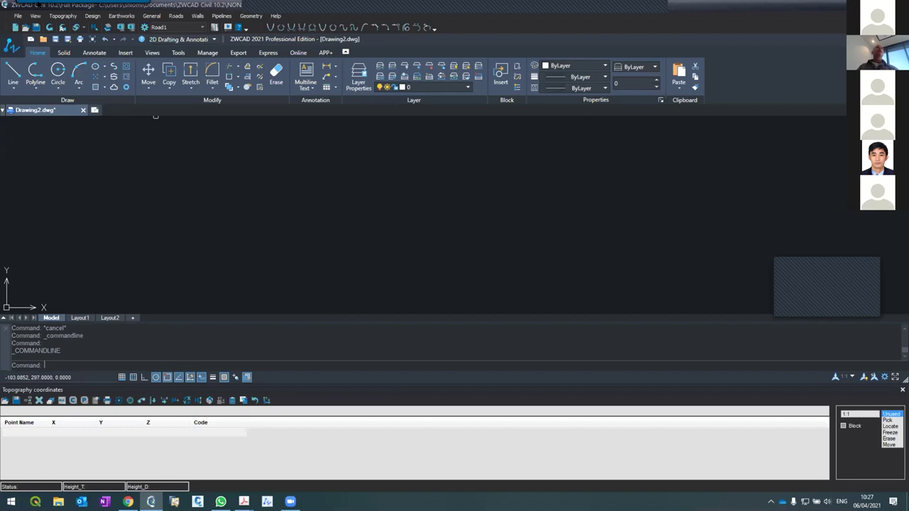
# Start a new project from the File menu without saving the NONAME project.
pyautogui.click(13, 14)
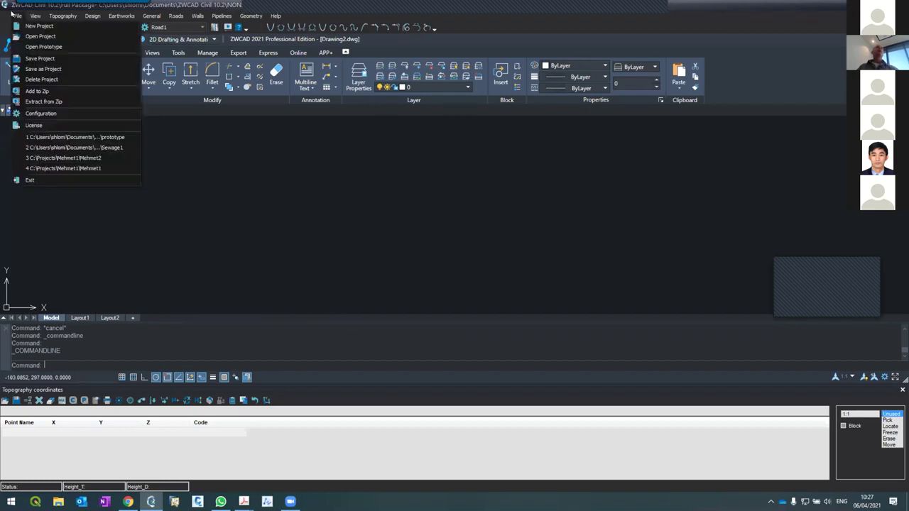
pyautogui.click(36, 25)
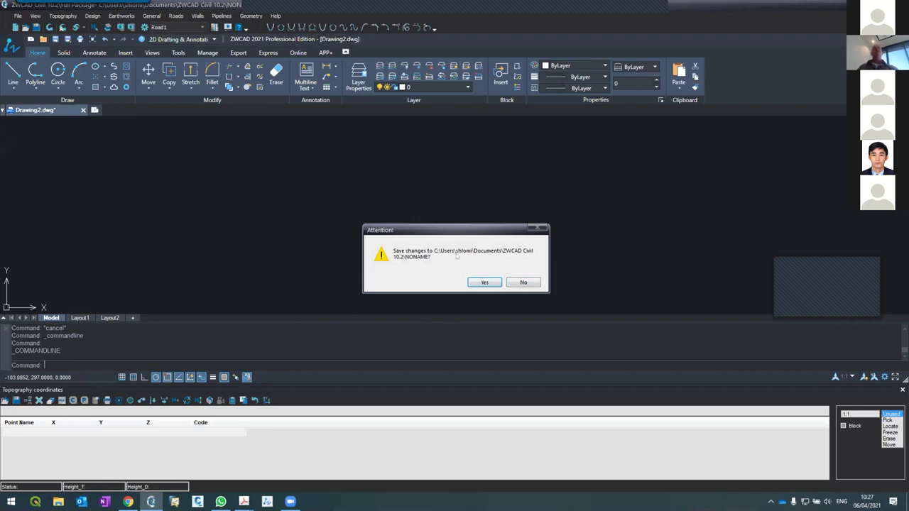
pyautogui.click(521, 283)
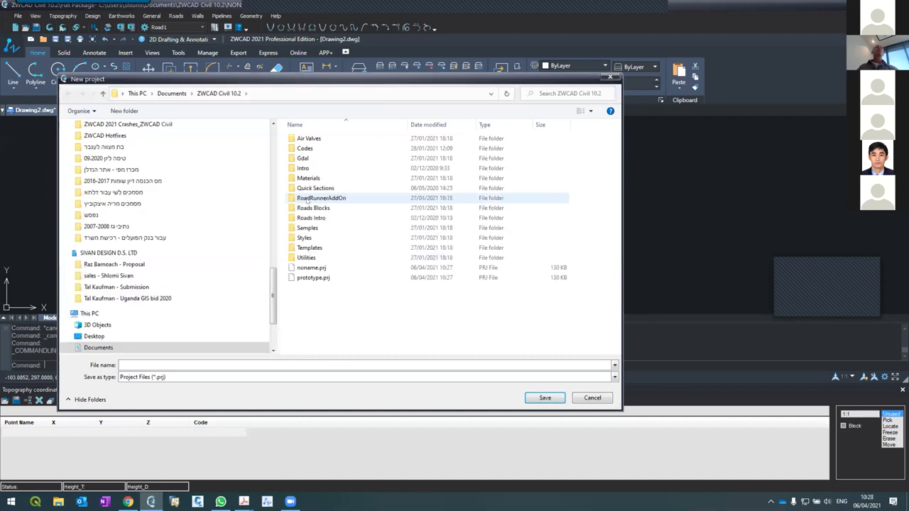
# Create a new folder named Beginners1 inside C:\Projects.
pyautogui.scroll(-3, 123, 233)
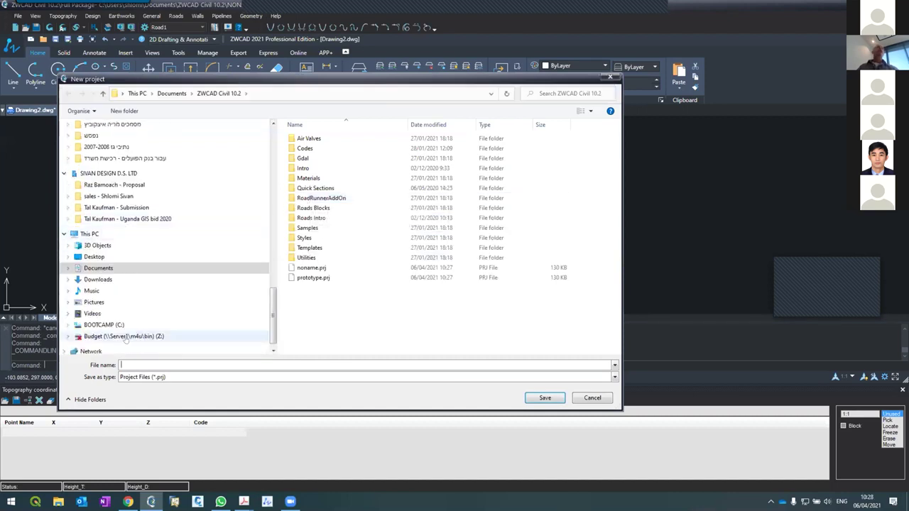
pyautogui.click(104, 324)
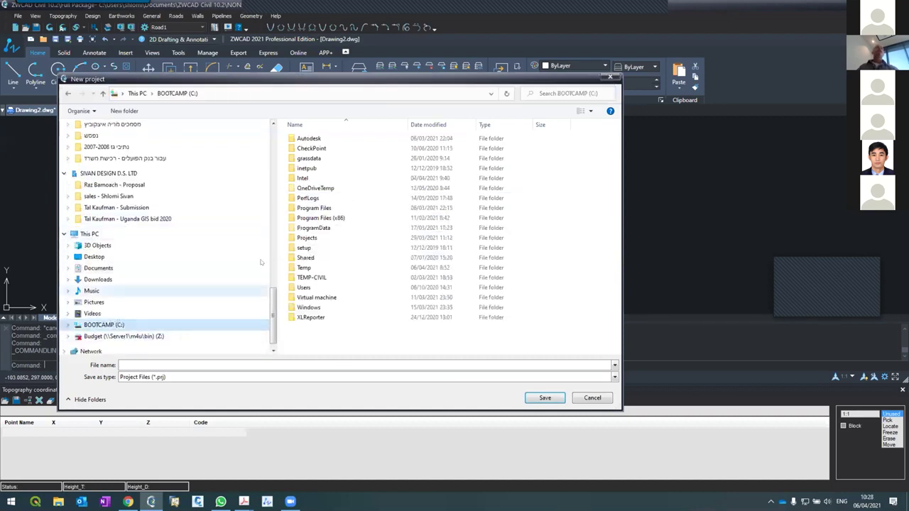
pyautogui.doubleClick(320, 237)
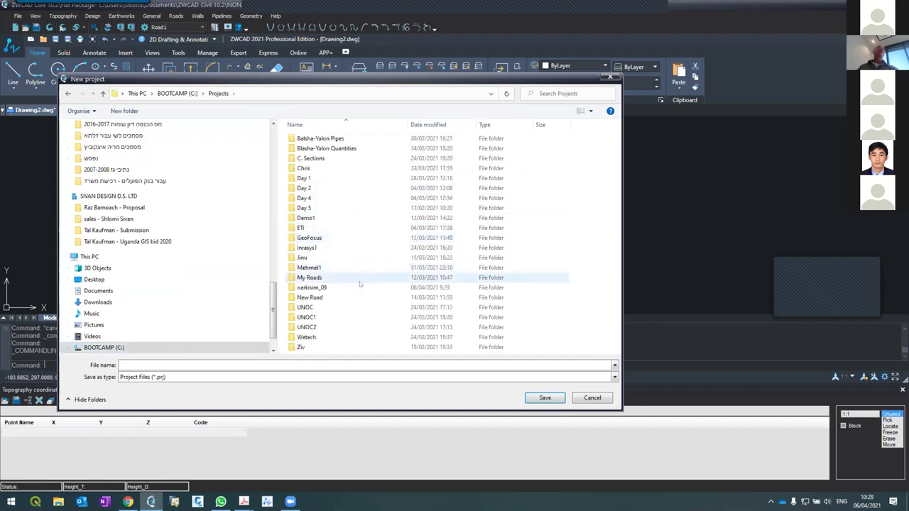
pyautogui.click(115, 111)
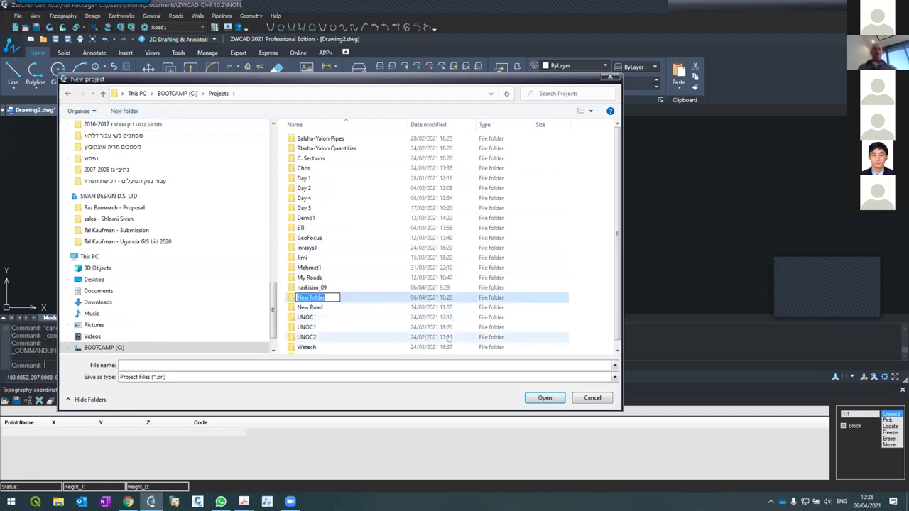
pyautogui.write('Beginners1')
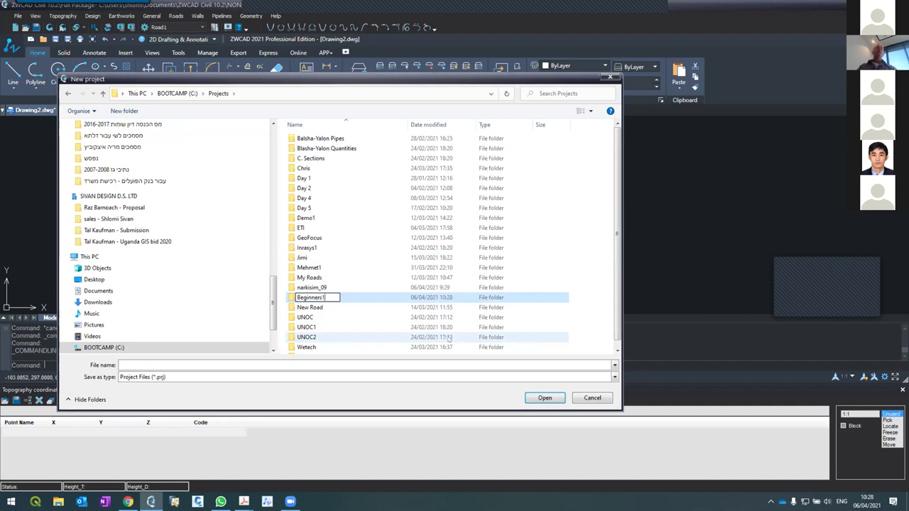
pyautogui.press('Return')
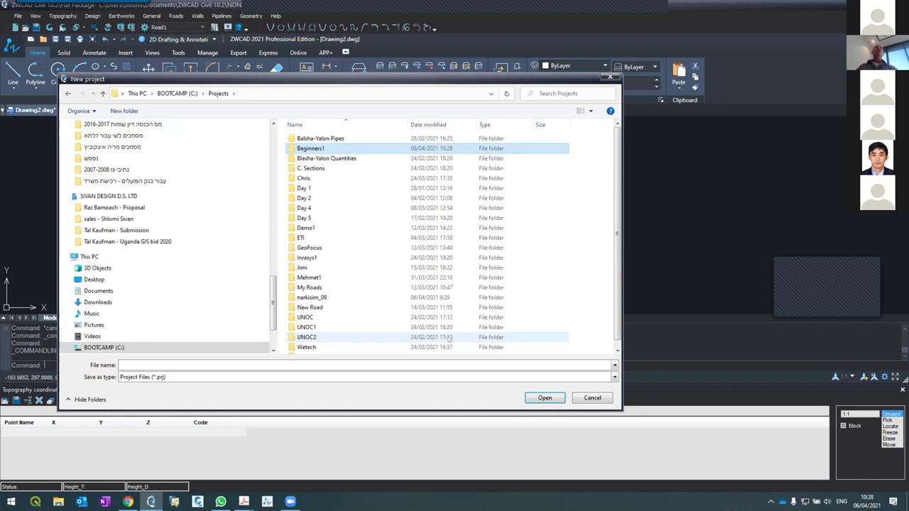
# Open the Beginners1 folder and enter Beginners1 as the project file name.
pyautogui.press('Return')
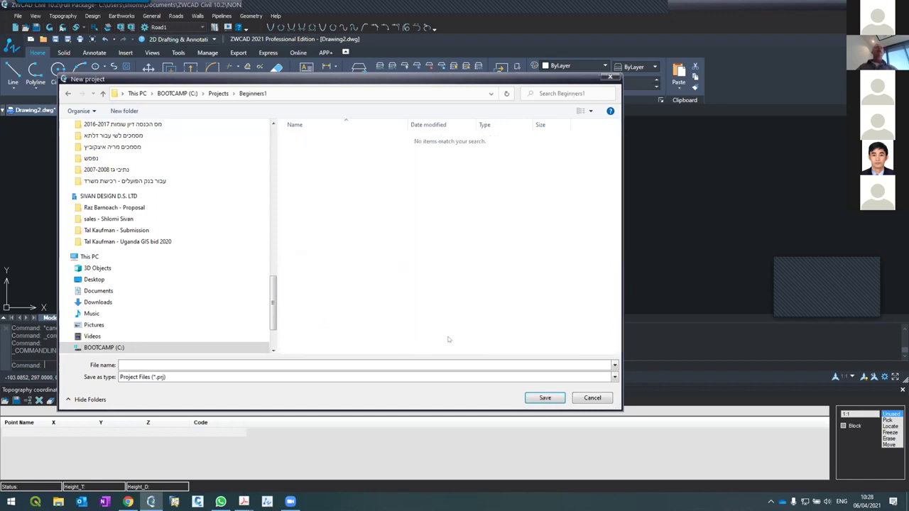
pyautogui.click(217, 365)
pyautogui.write('Beginners1')
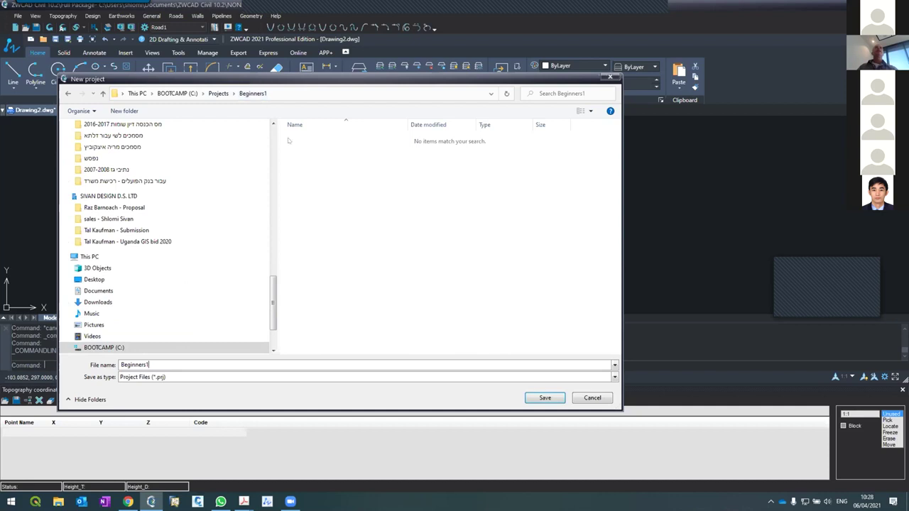
# Save the Beginners1 project, keep Drawing2.dwg's changes, and enlarge the Topography coordinates table.
pyautogui.click(540, 398)
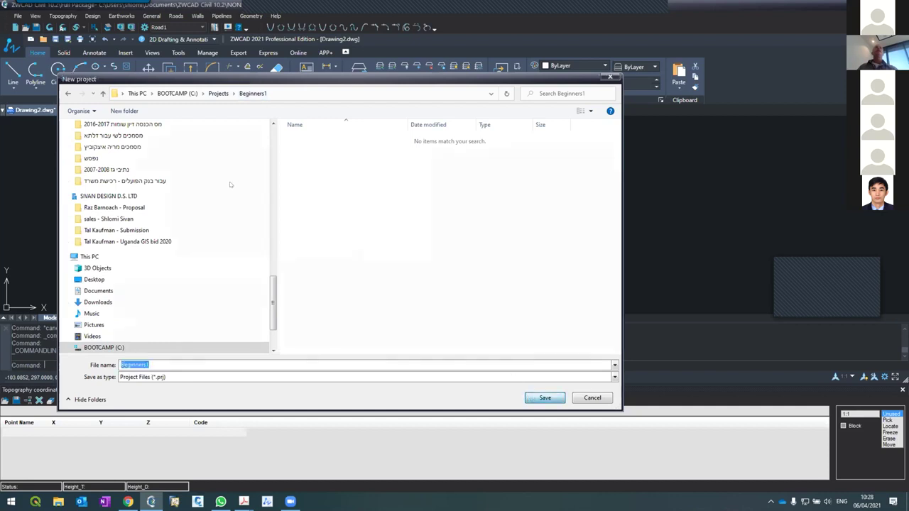
pyautogui.click(426, 232)
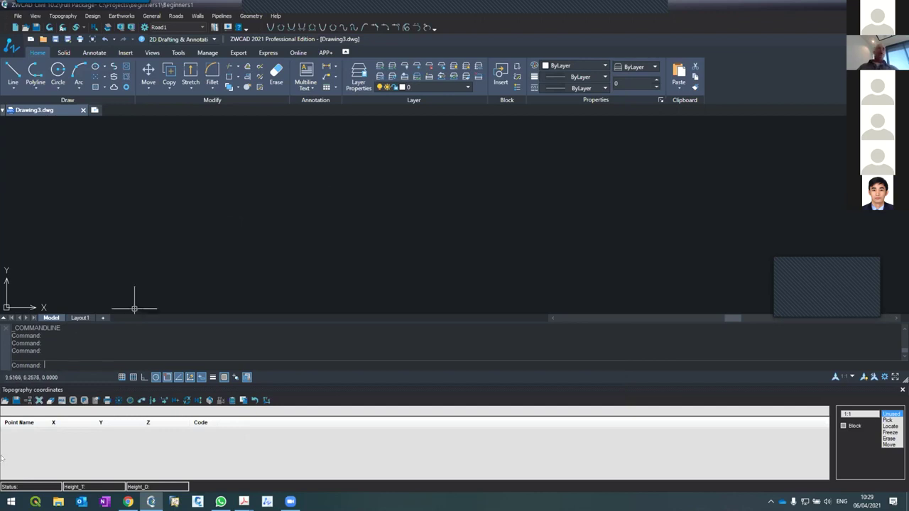
pyautogui.click(17, 436)
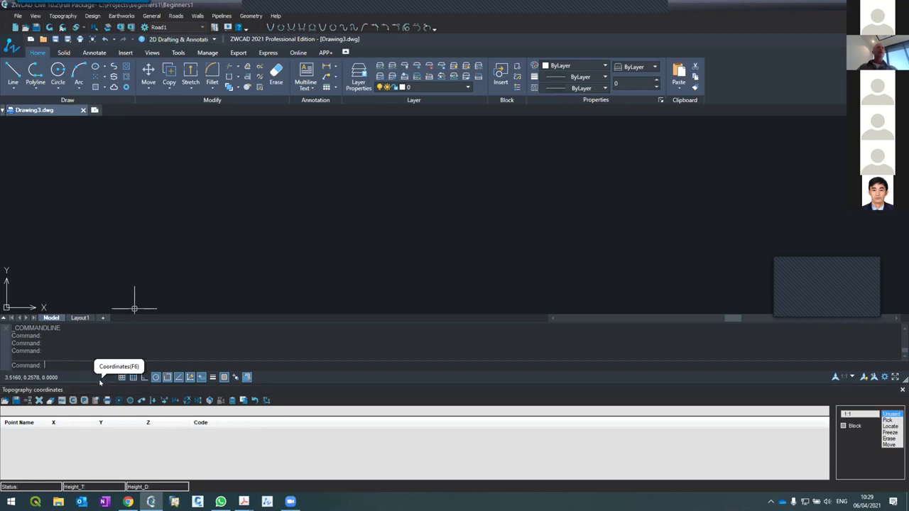
pyautogui.moveTo(92, 385)
pyautogui.mouseDown()
pyautogui.moveTo(87, 212)
pyautogui.moveTo(87, 223)
pyautogui.mouseUp()
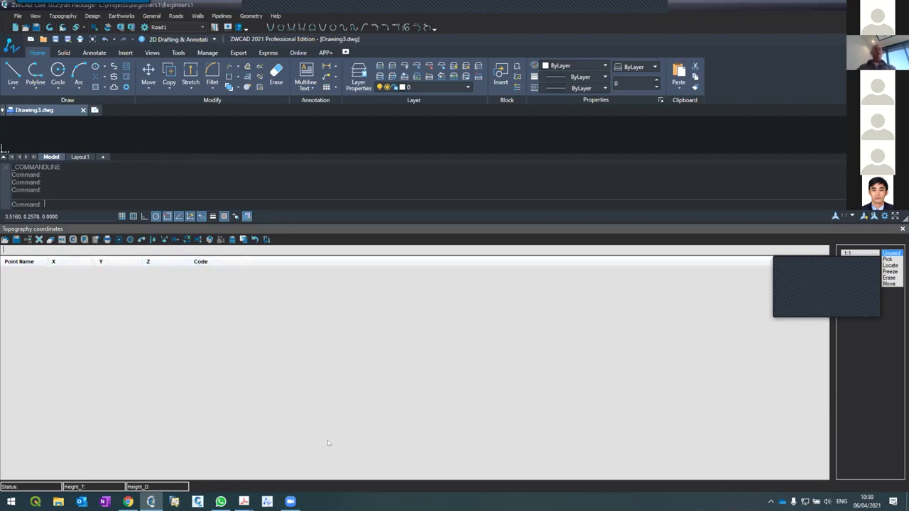
# Enter point 1 (X 1000, Y 1000, Z 50) and point 2 with elevation 52.5.
pyautogui.write('1')
pyautogui.press('Tab')
pyautogui.write('10001000')
pyautogui.press('Tab')
pyautogui.write('50')
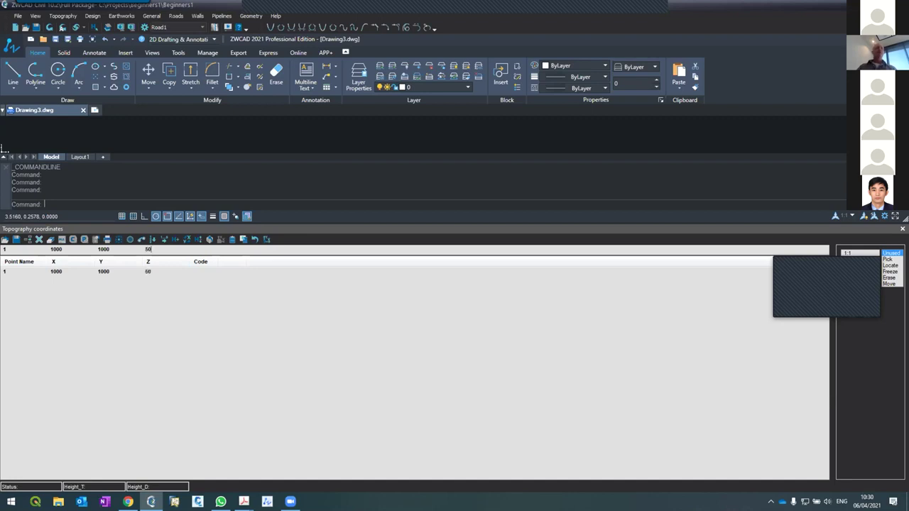
pyautogui.press('Return')
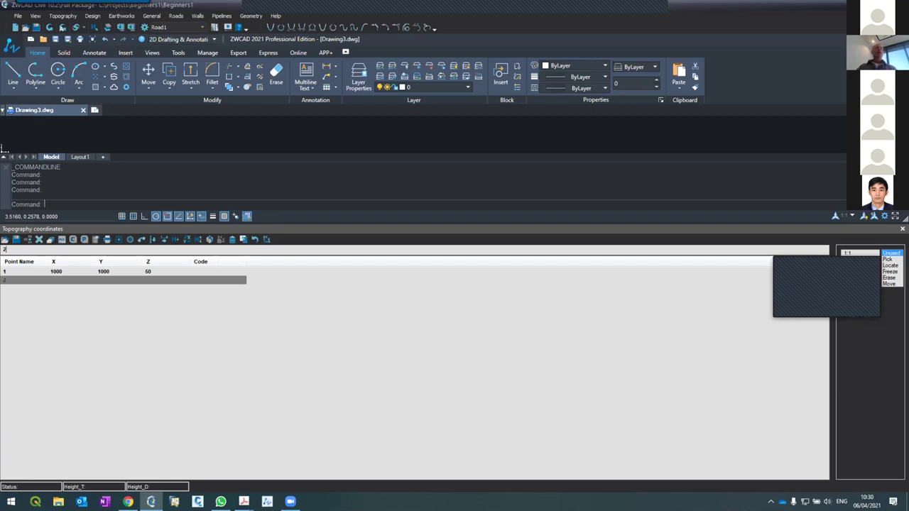
pyautogui.write('1050')
pyautogui.write('1000')
pyautogui.write('52.5')
pyautogui.press('Return')
# Add point 3 and point 4 (X 1000, Y 1050, Z 54.34), then reselect point 1.
pyautogui.write('3')
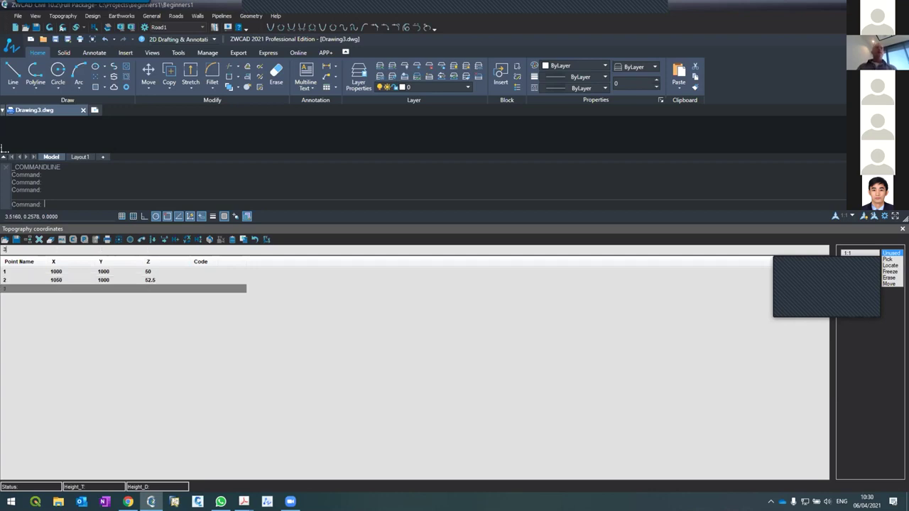
pyautogui.write('1010')
pyautogui.write('1010')
pyautogui.write('.567')
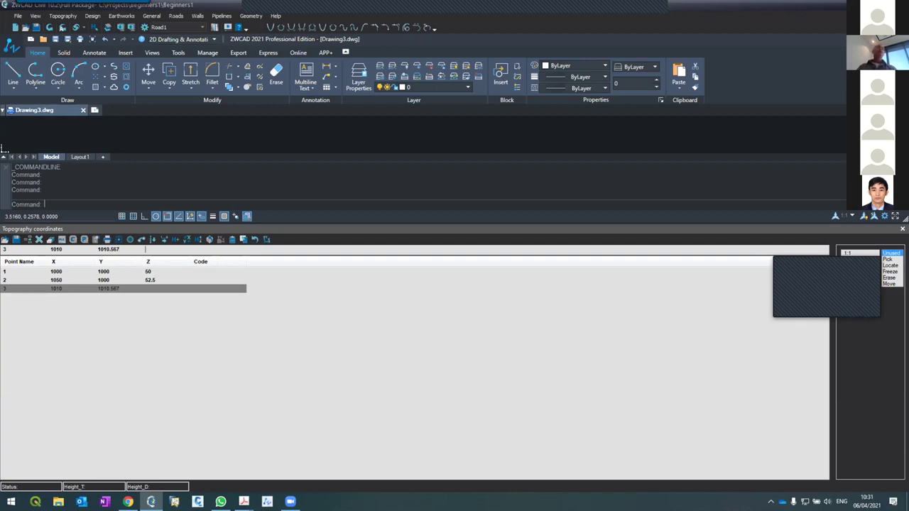
pyautogui.press('Return')
pyautogui.write('4')
pyautogui.press('Tab')
pyautogui.write('1000')
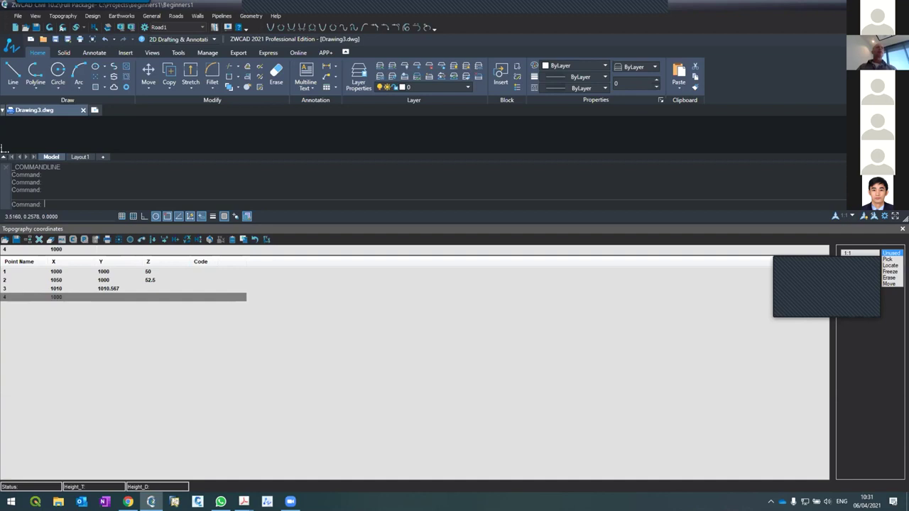
pyautogui.write('1050')
pyautogui.write('54.34')
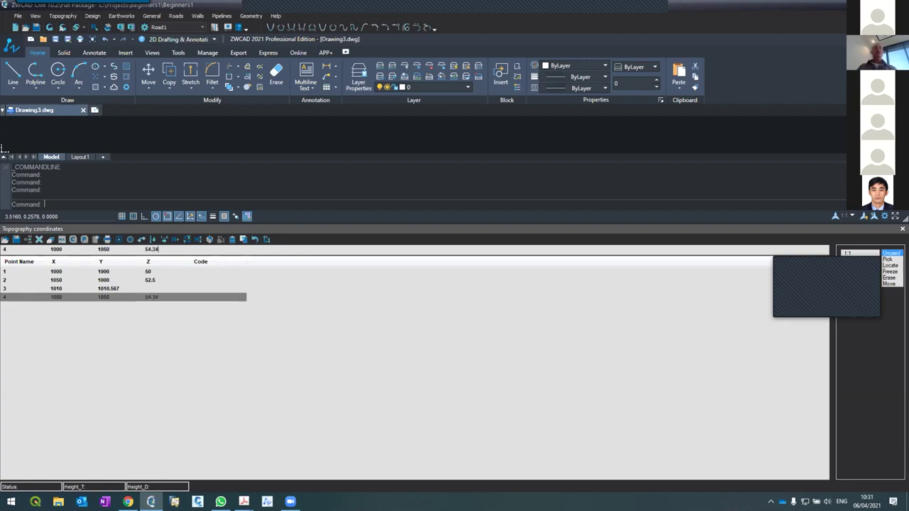
pyautogui.press('Return')
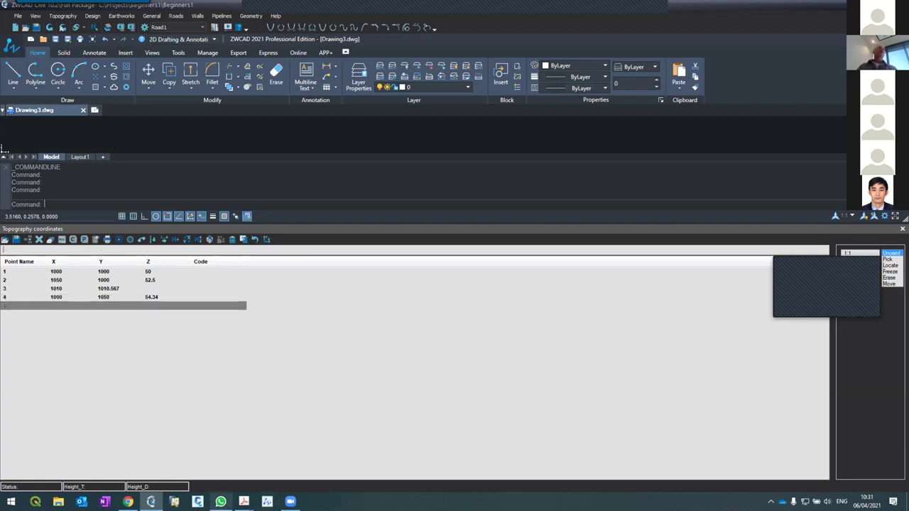
pyautogui.click(27, 273)
# Check the rows through point 4, re-commit it, and drag the coordinates panel splitter down.
pyautogui.click(26, 281)
pyautogui.click(31, 290)
pyautogui.click(28, 298)
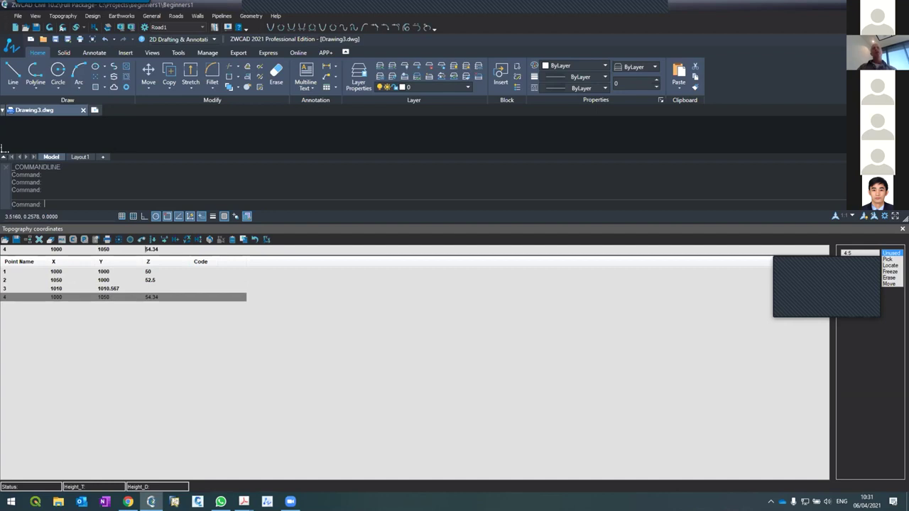
pyautogui.press('Return')
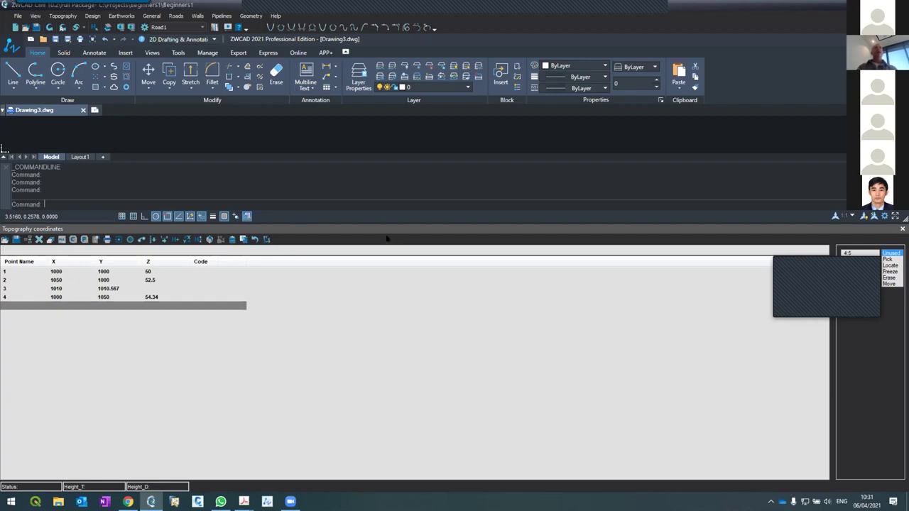
pyautogui.moveTo(377, 231); pyautogui.dragTo(389, 393)
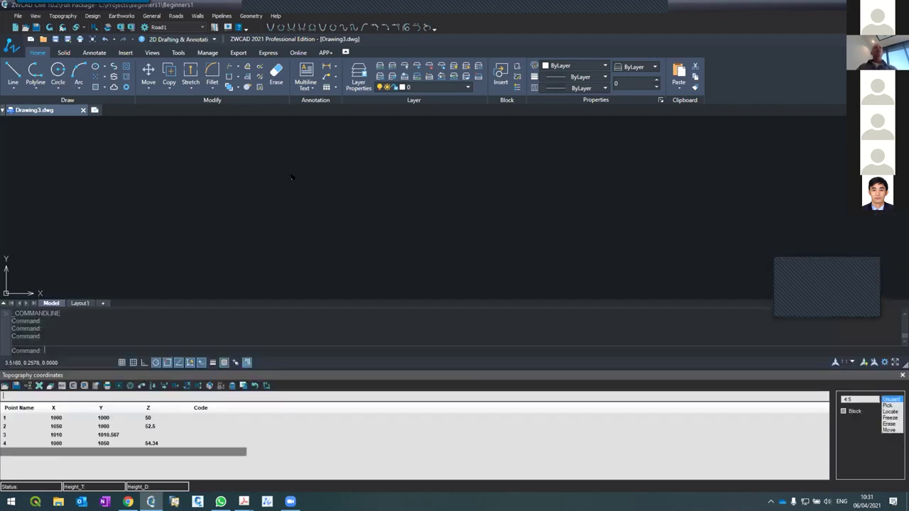
# Draw the table's points, then inspect point 1's block properties (X 1000, Y 1000, Z 50) with CH.
pyautogui.click(50, 27)
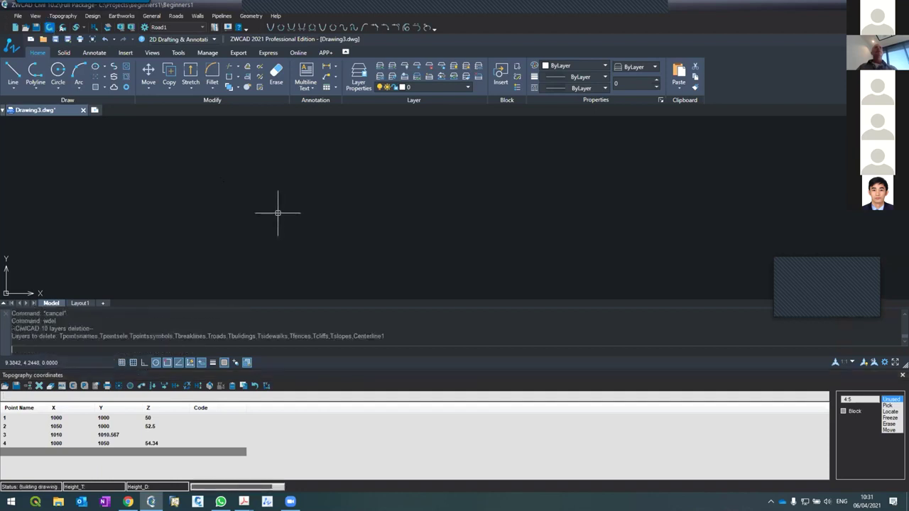
pyautogui.scroll(6, 335, 234)
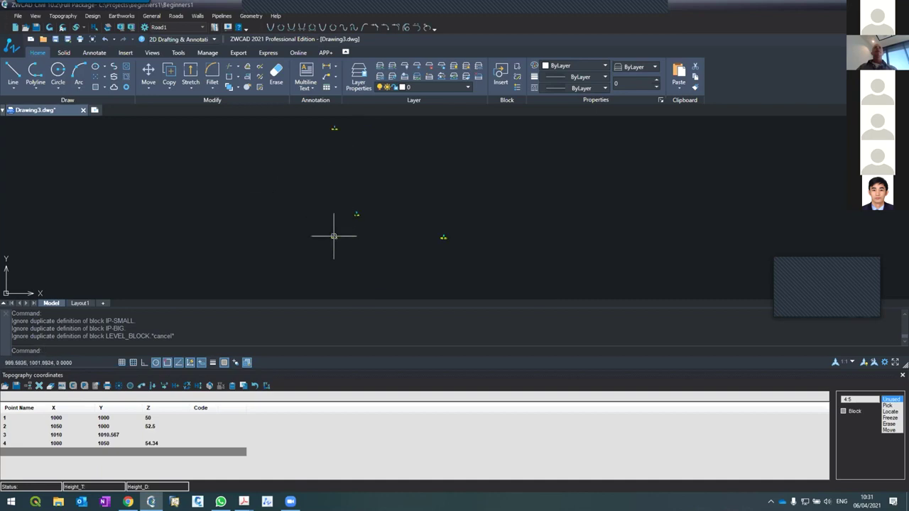
pyautogui.scroll(2, 343, 244)
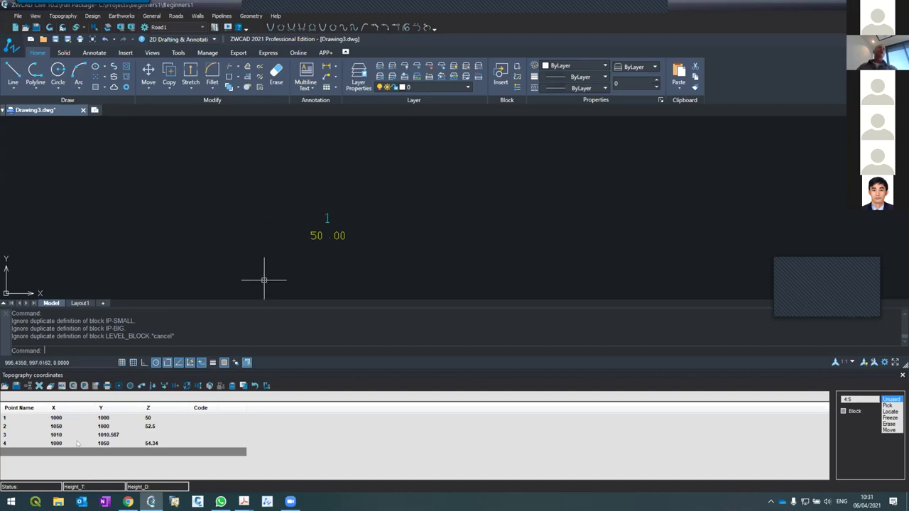
pyautogui.scroll(2, 325, 197)
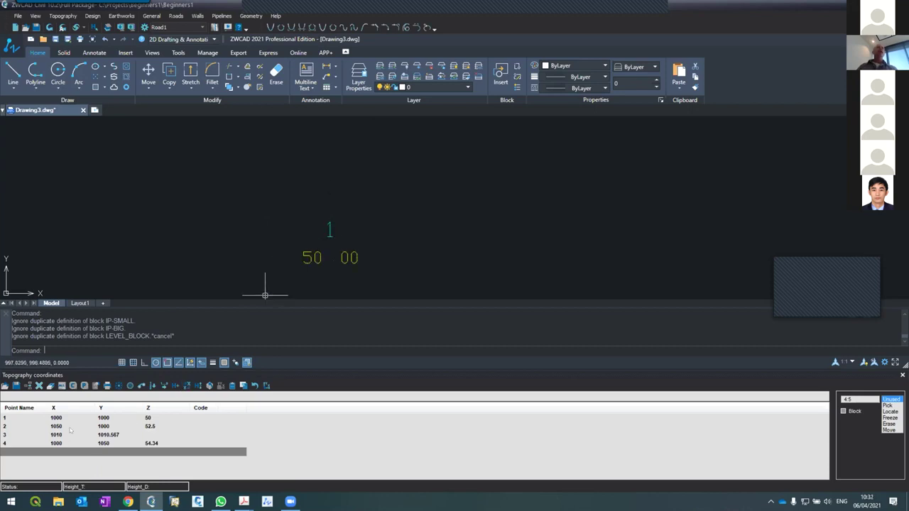
pyautogui.click(304, 256)
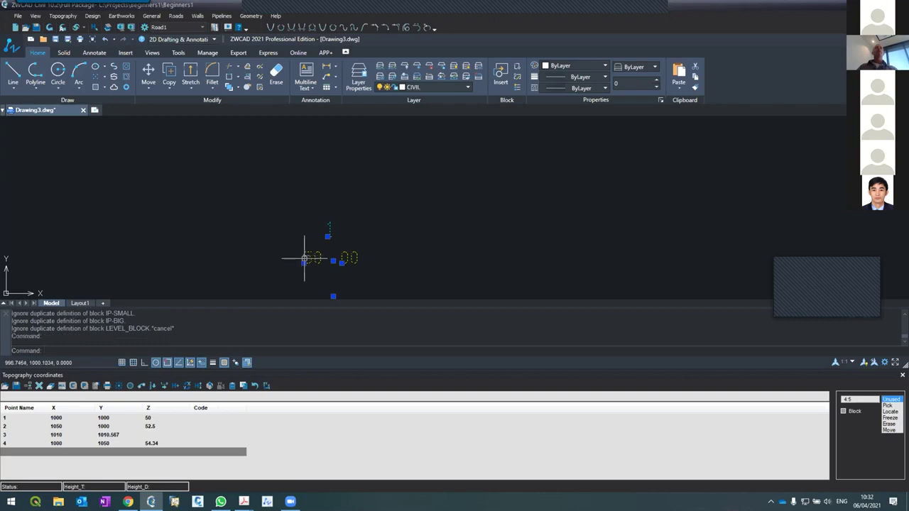
pyautogui.write('CH')
pyautogui.press('Return')
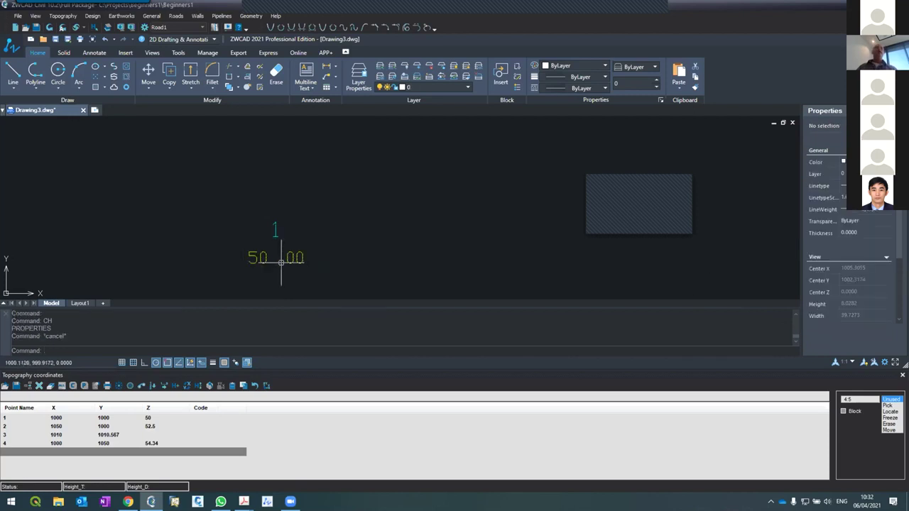
# Select every object in the drawing, then pick point 4 with its labels.
pyautogui.scroll(3, 284, 266)
pyautogui.scroll(4, 281, 271)
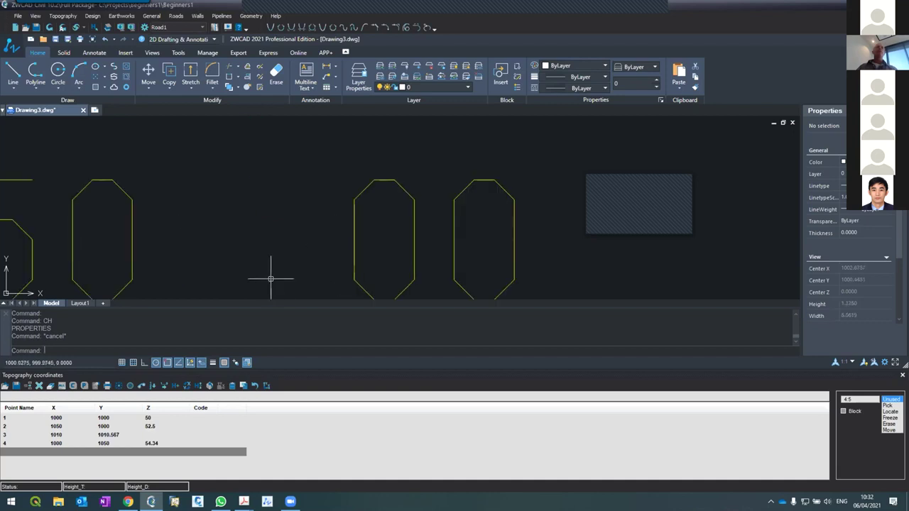
pyautogui.hotkey('ctrl', 'a')
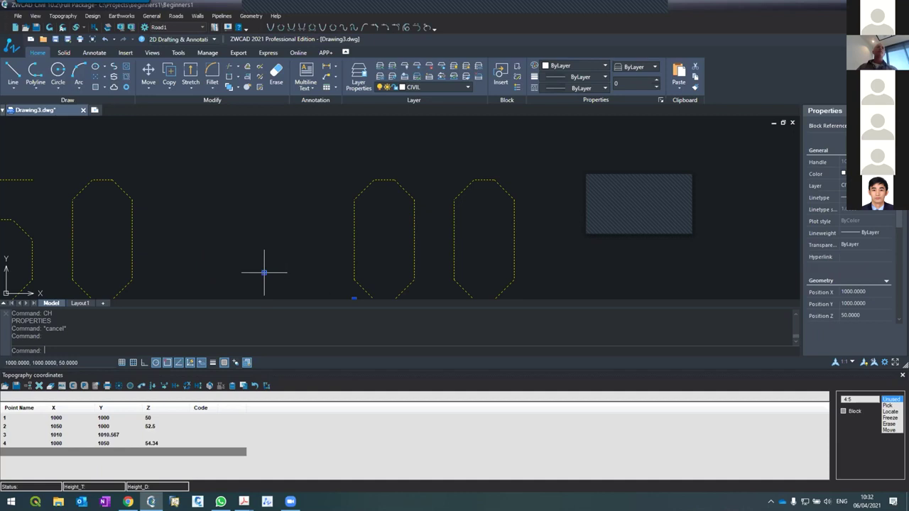
pyautogui.scroll(-2, 277, 230)
pyautogui.scroll(-5, 277, 229)
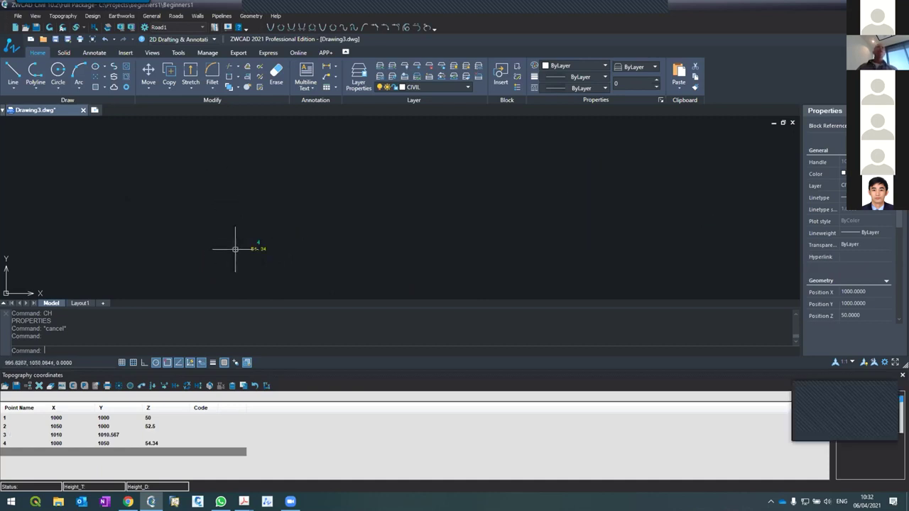
pyautogui.scroll(5, 252, 236)
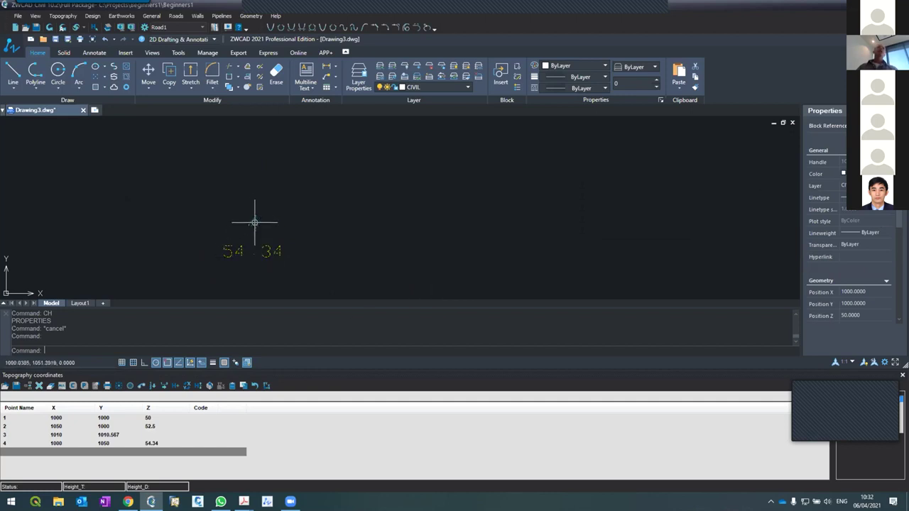
pyautogui.click(247, 250)
pyautogui.write('LI')
pyautogui.press('Return')
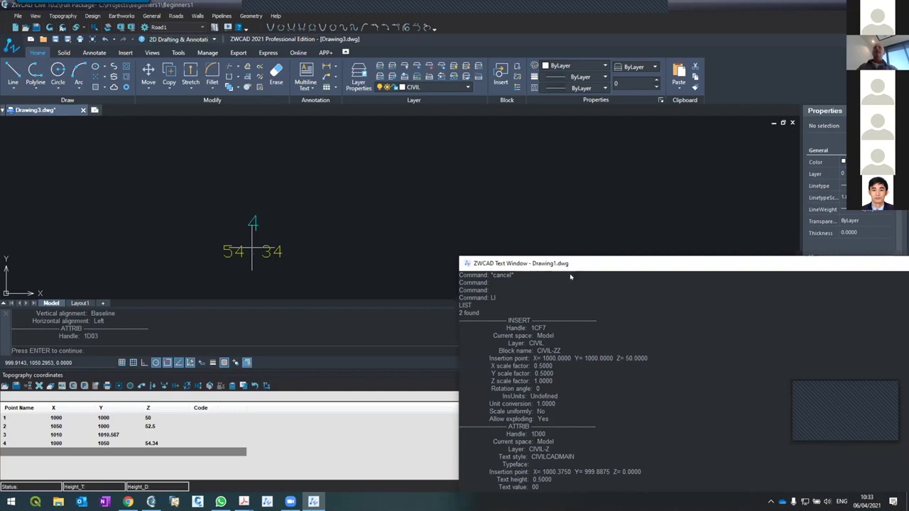
pyautogui.moveTo(572, 266); pyautogui.dragTo(512, 138)
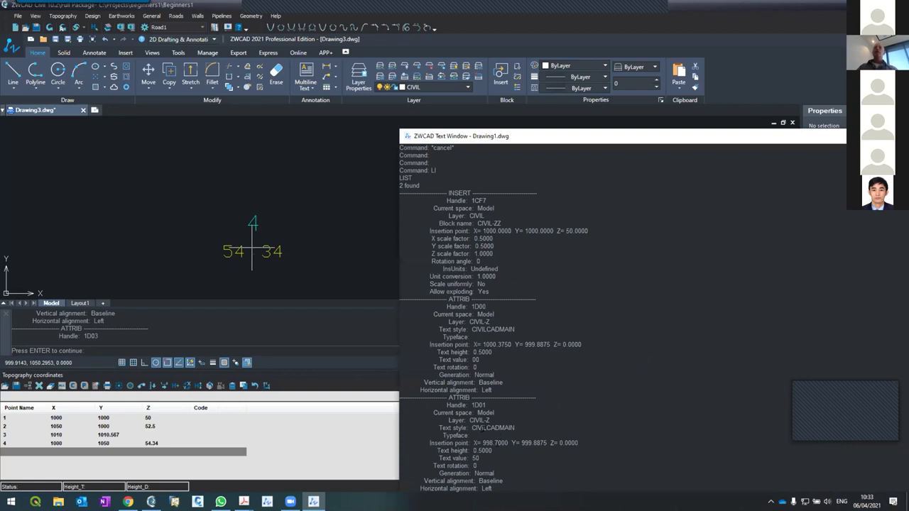
pyautogui.press('Return')
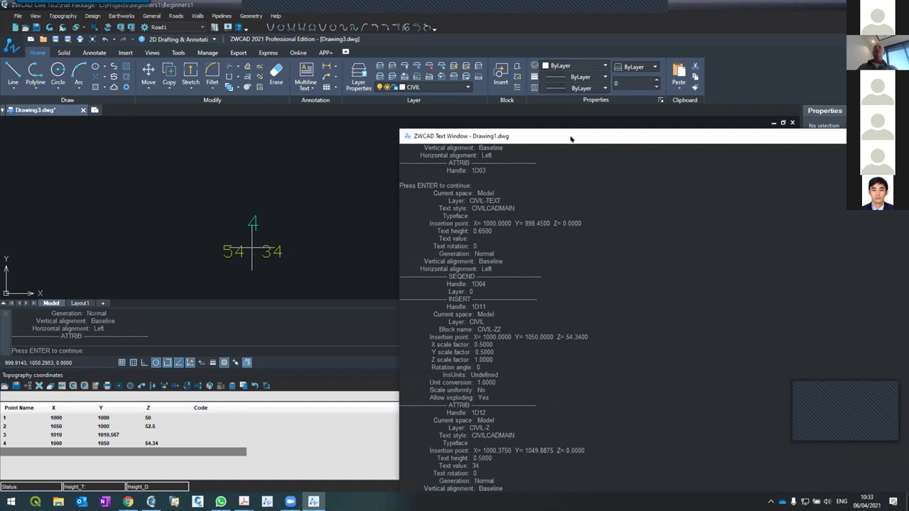
pyautogui.moveTo(571, 138); pyautogui.dragTo(486, 33)
pyautogui.press('Return')
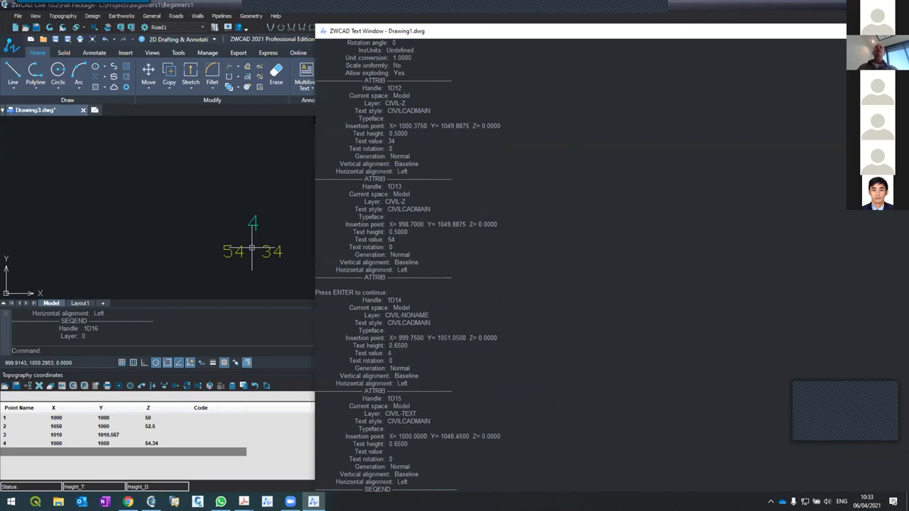
pyautogui.moveTo(307, 125); pyautogui.dragTo(311, 125)
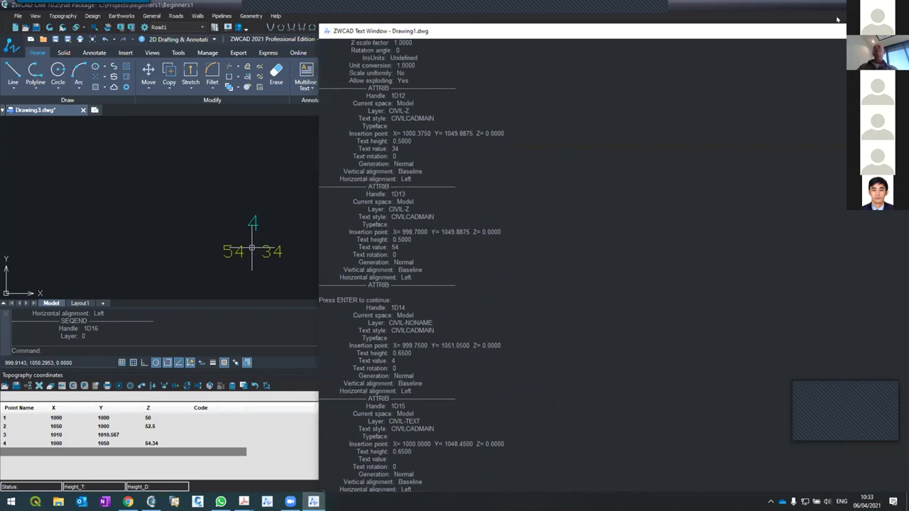
pyautogui.click(815, 32)
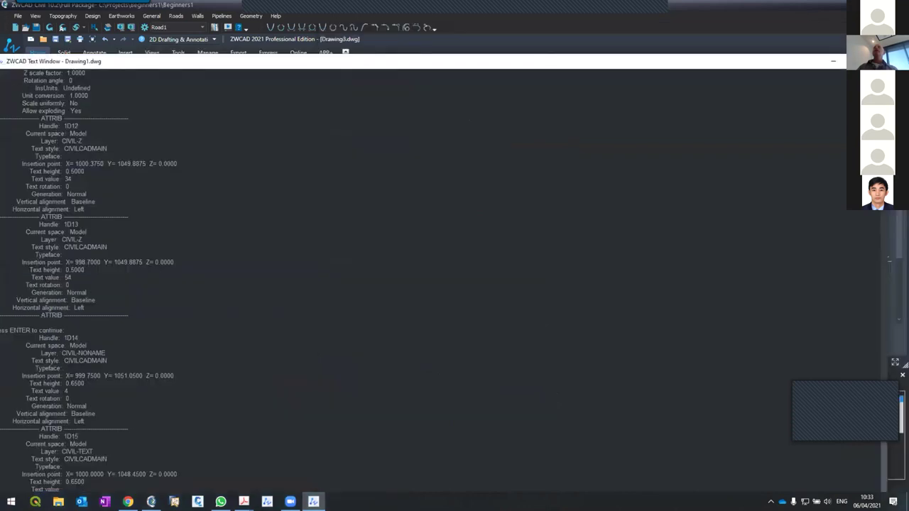
pyautogui.press('F2')
pyautogui.click(235, 234)
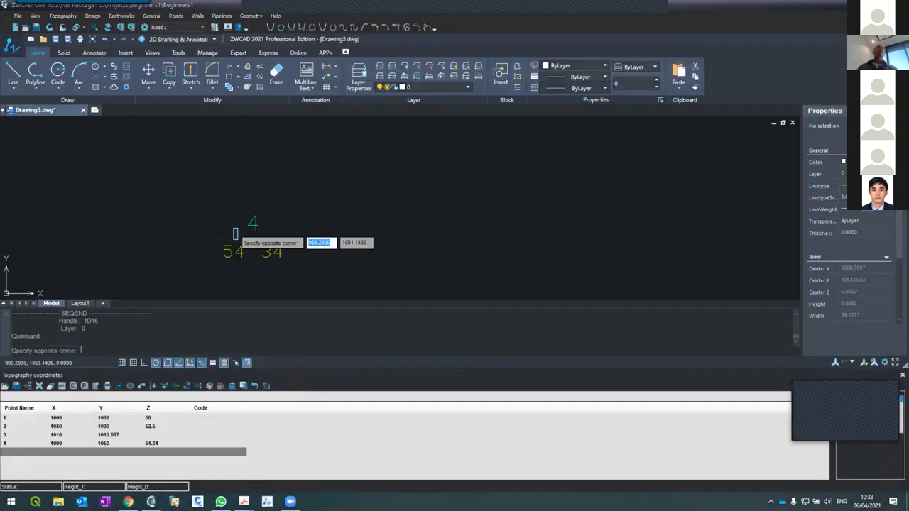
# Set the CIVIL-NAME layer colour to orange, index 20, in the Layer Properties Manager.
pyautogui.click(236, 254)
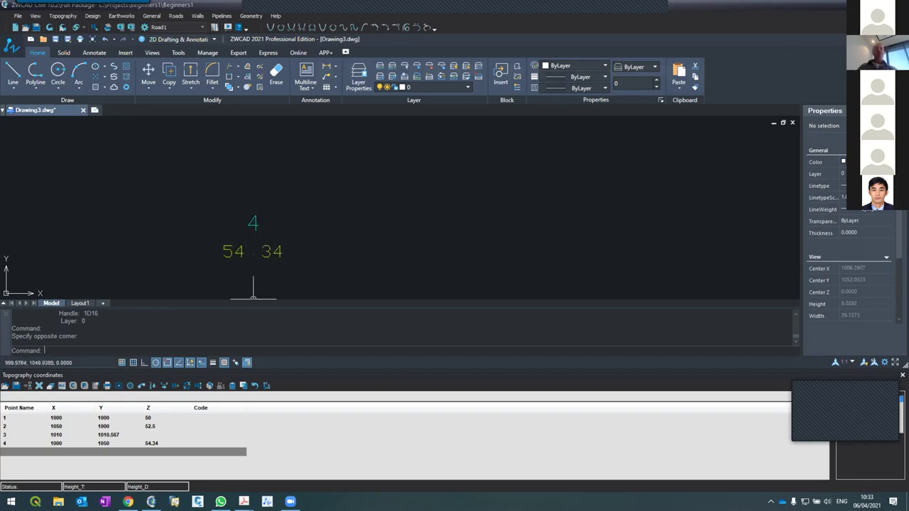
pyautogui.write('LA')
pyautogui.press('Return')
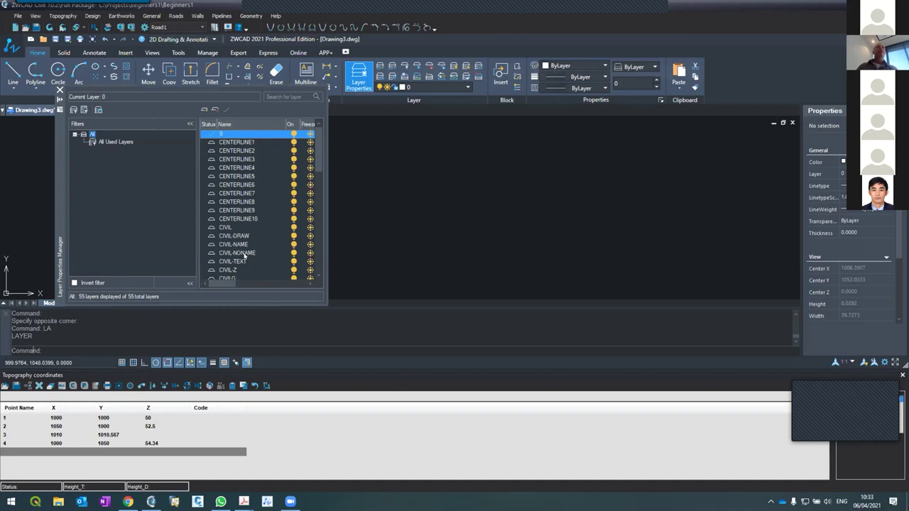
pyautogui.click(245, 246)
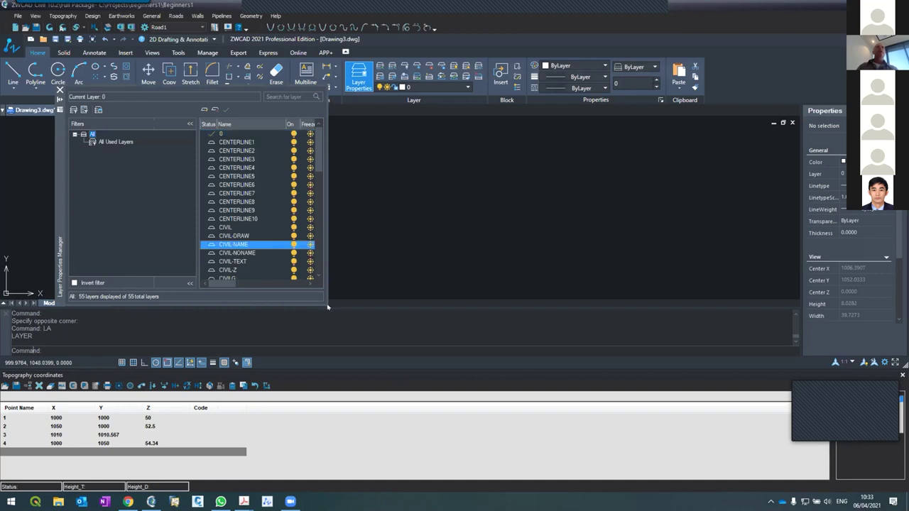
pyautogui.moveTo(322, 299); pyautogui.dragTo(484, 387)
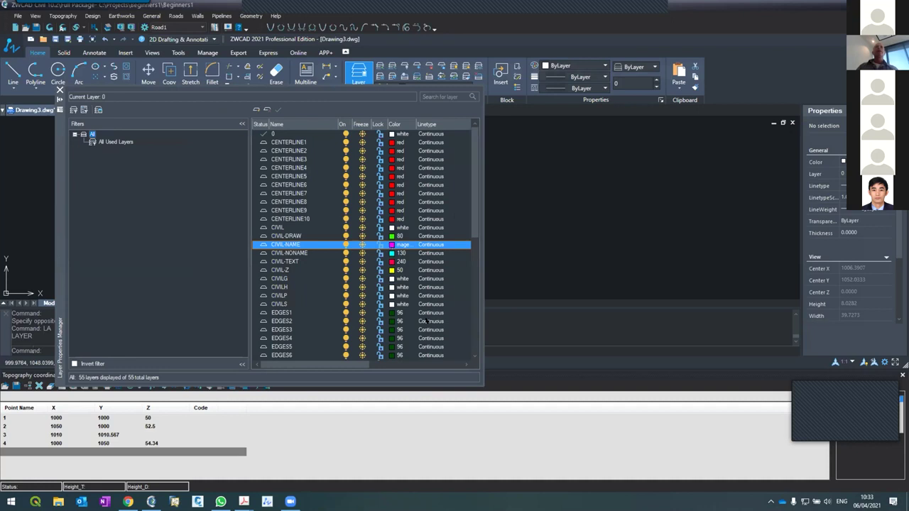
pyautogui.click(396, 245)
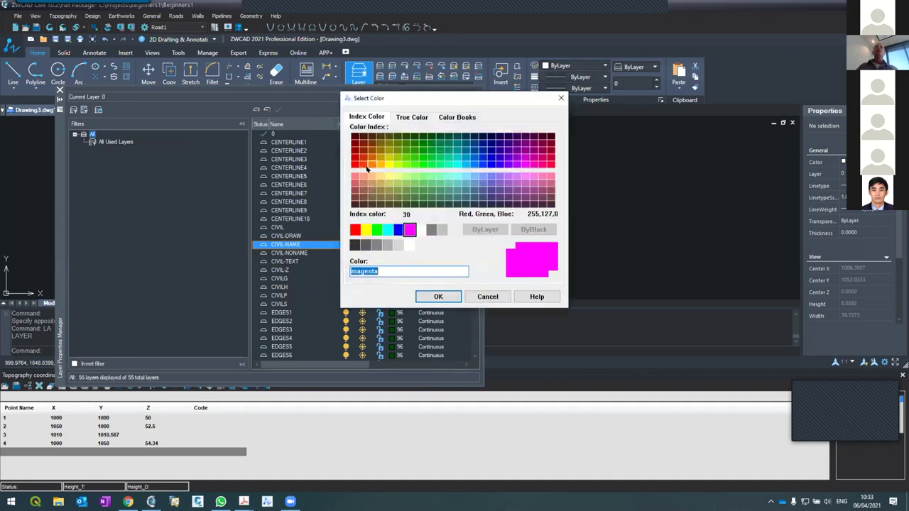
pyautogui.click(354, 136)
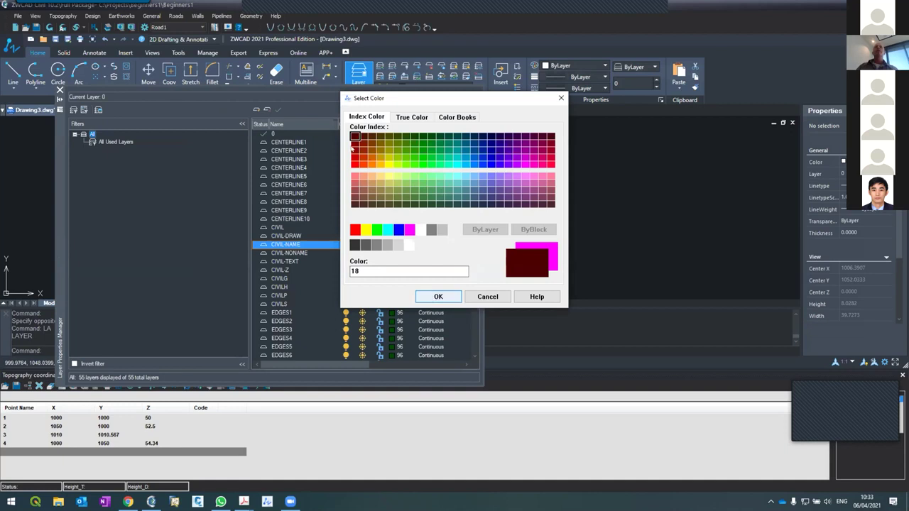
pyautogui.click(362, 164)
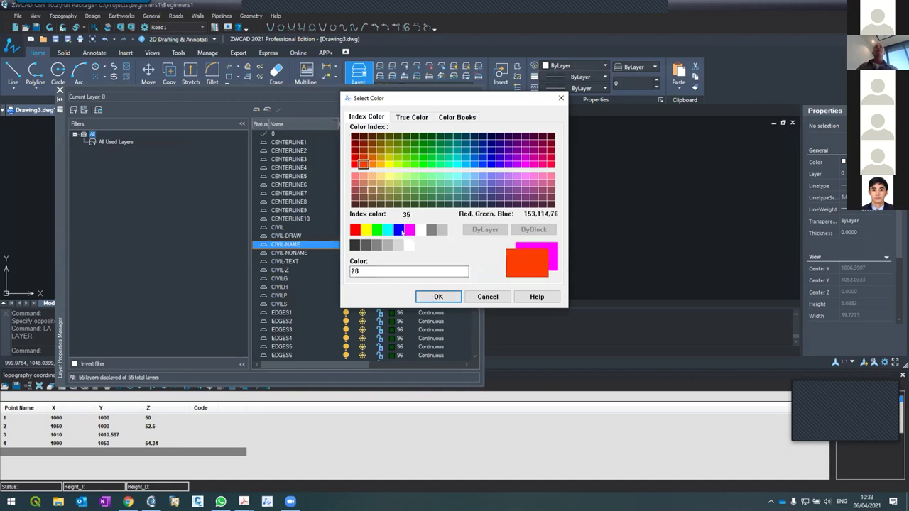
pyautogui.click(438, 297)
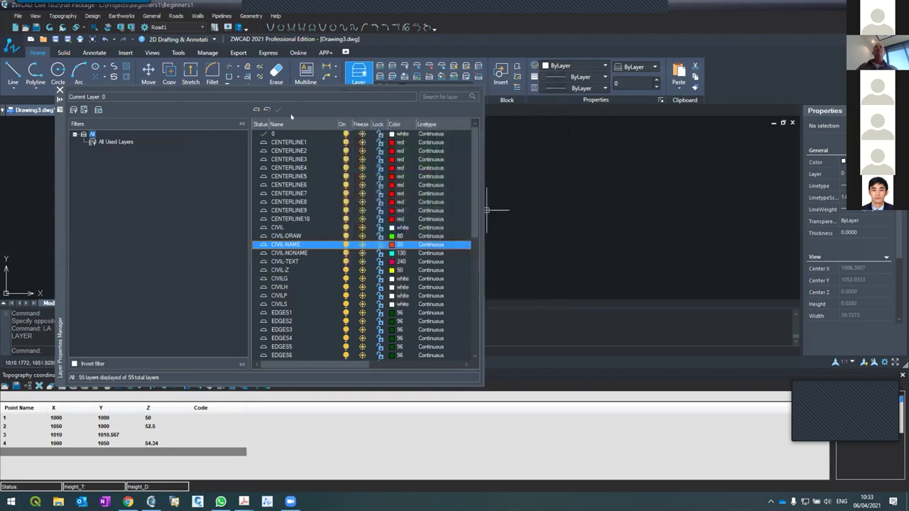
pyautogui.click(60, 89)
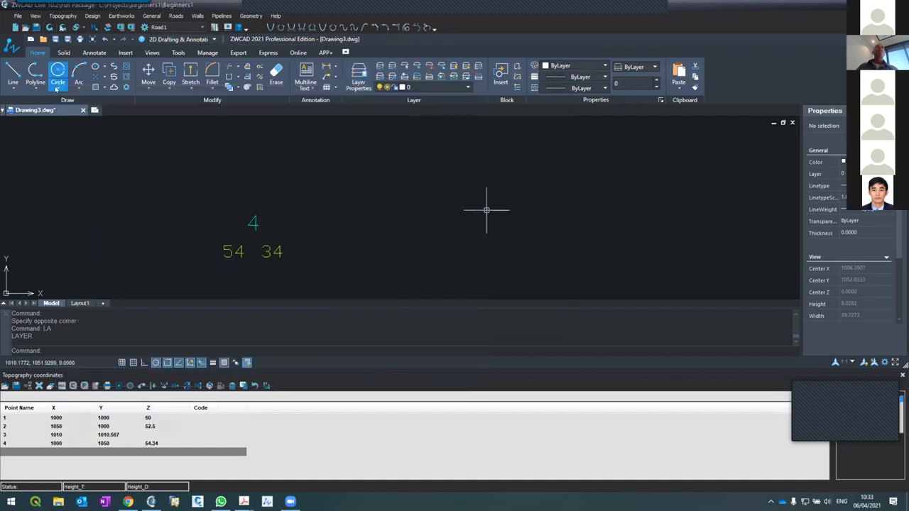
# Change the CIVIL-Z elevation layer colour to red, index 10.
pyautogui.click(227, 252)
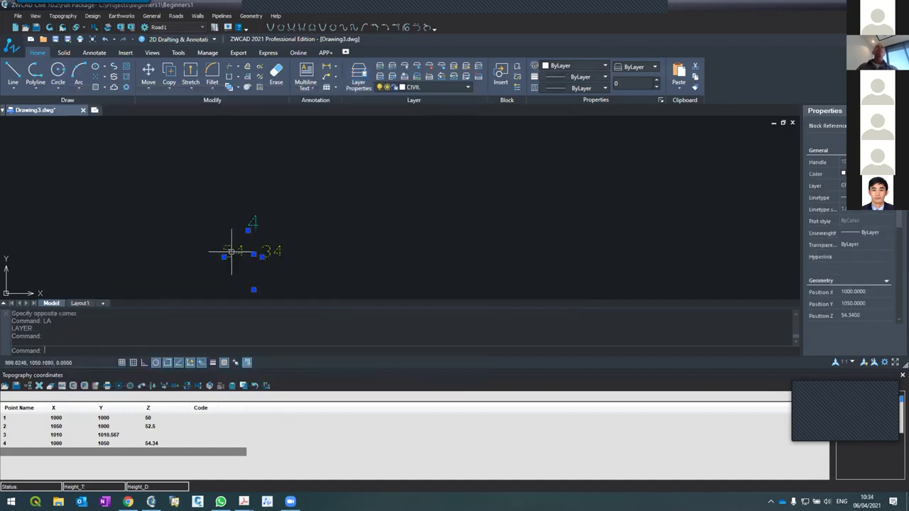
pyautogui.write('LA')
pyautogui.press('Return')
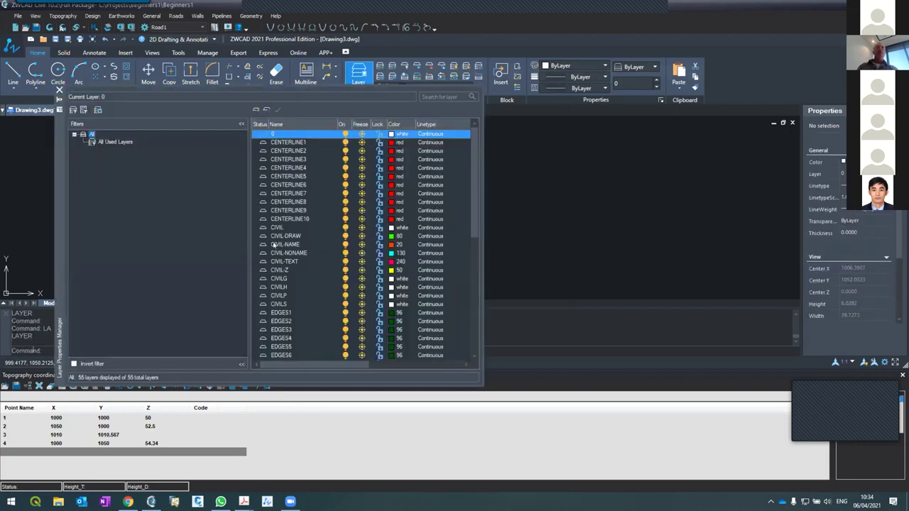
pyautogui.click(290, 263)
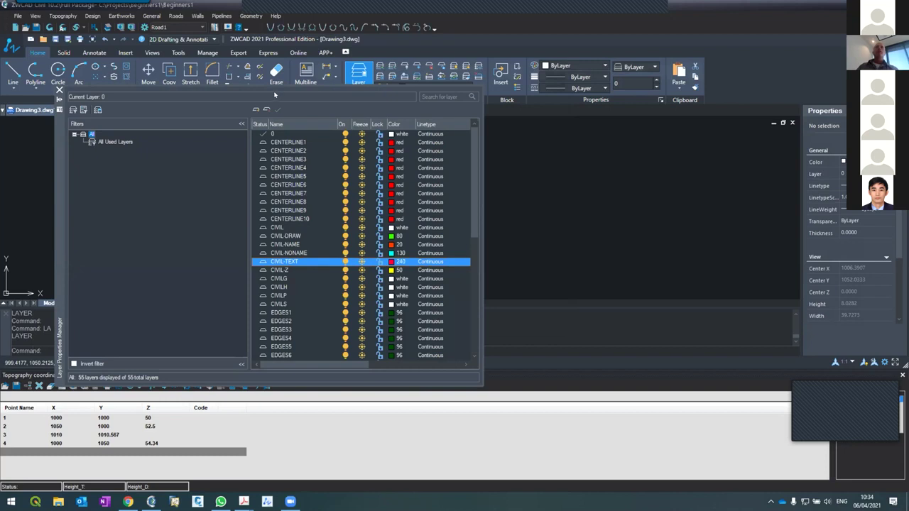
pyautogui.scroll(-10, 298, 253)
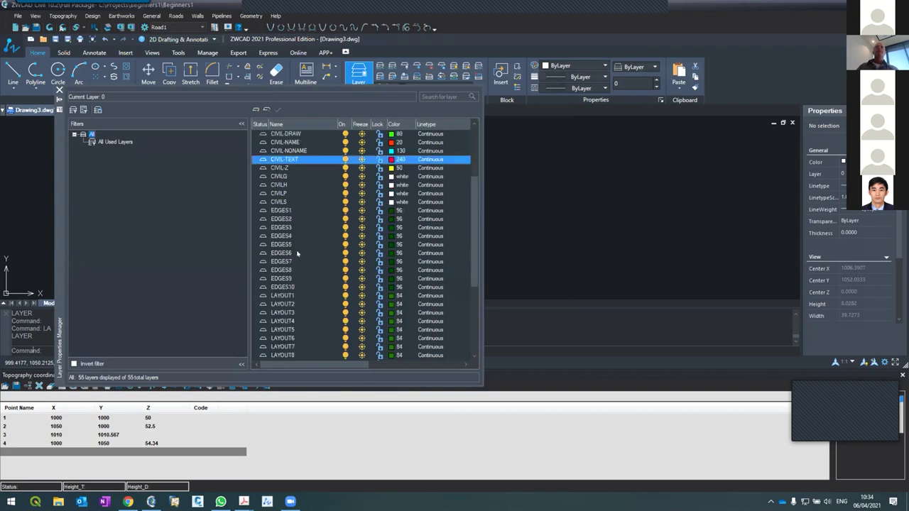
pyautogui.scroll(8, 297, 254)
pyautogui.scroll(2, 297, 255)
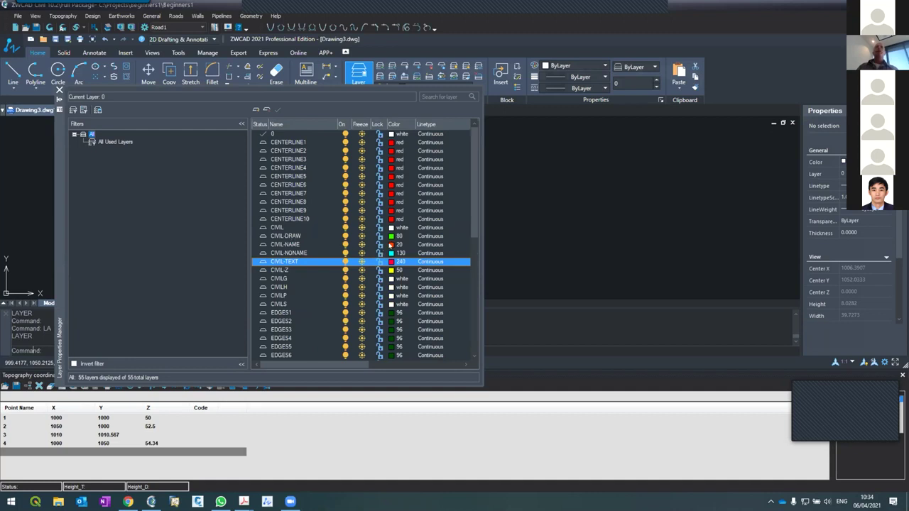
pyautogui.click(289, 228)
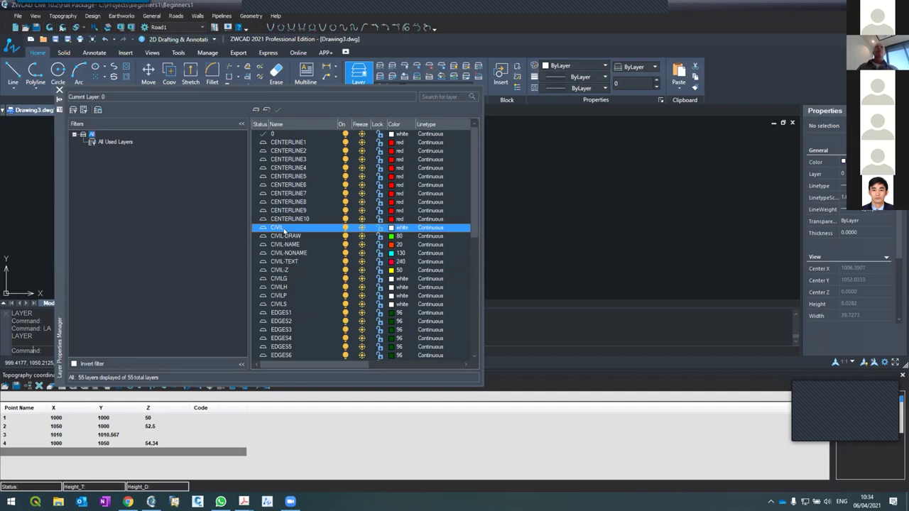
pyautogui.keyDown('shift'); pyautogui.click(276, 258); pyautogui.keyUp('shift')
pyautogui.click(283, 271)
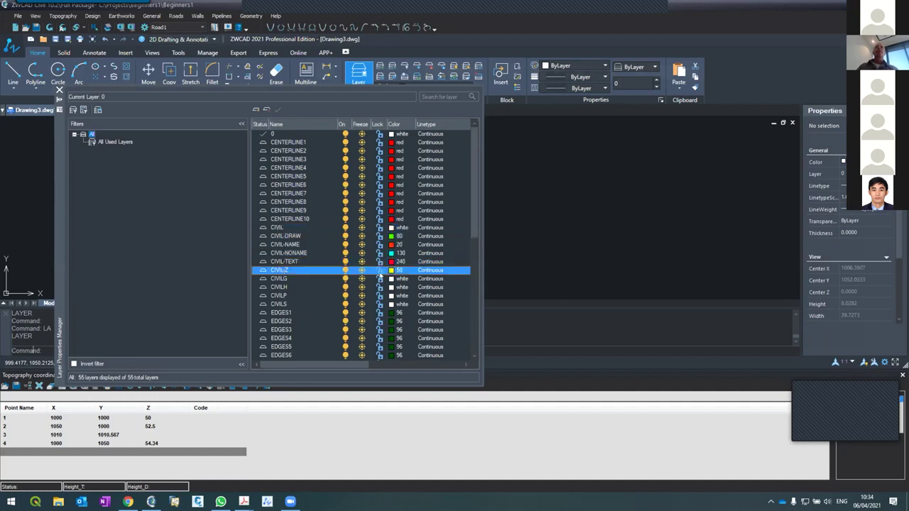
pyautogui.click(391, 271)
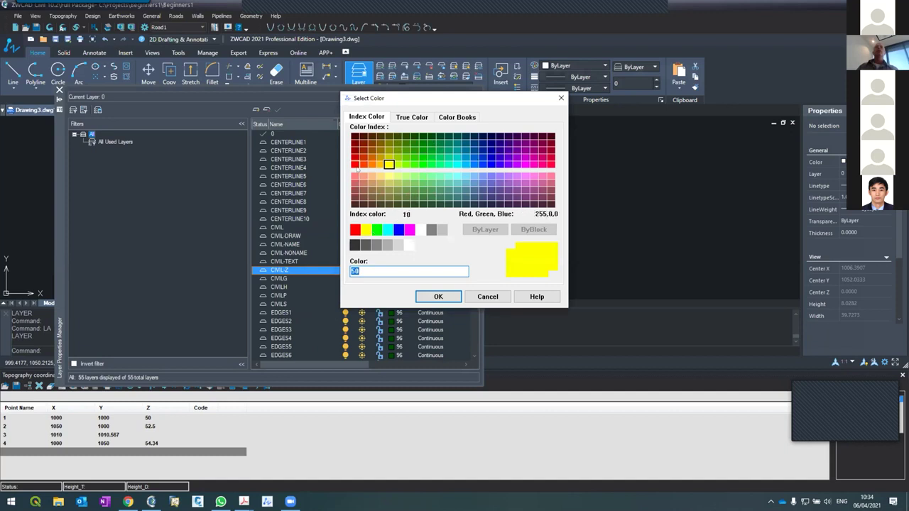
pyautogui.click(355, 164)
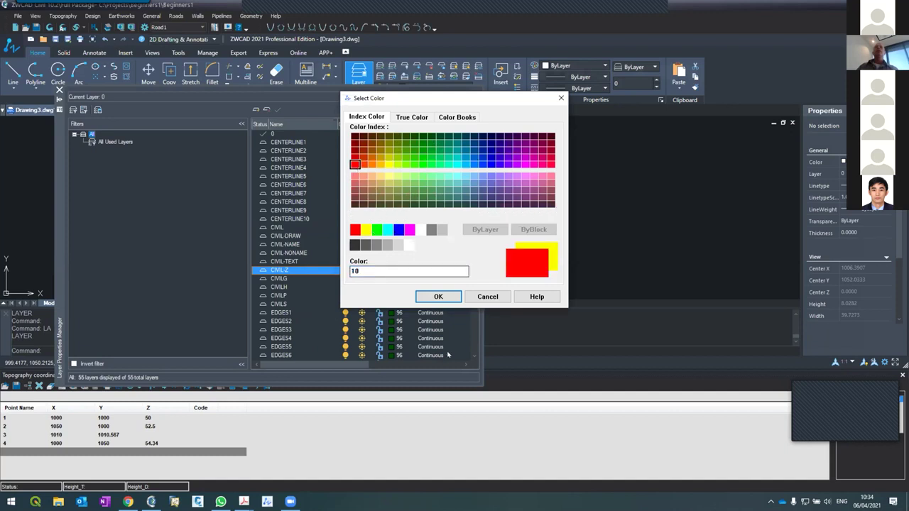
pyautogui.click(439, 297)
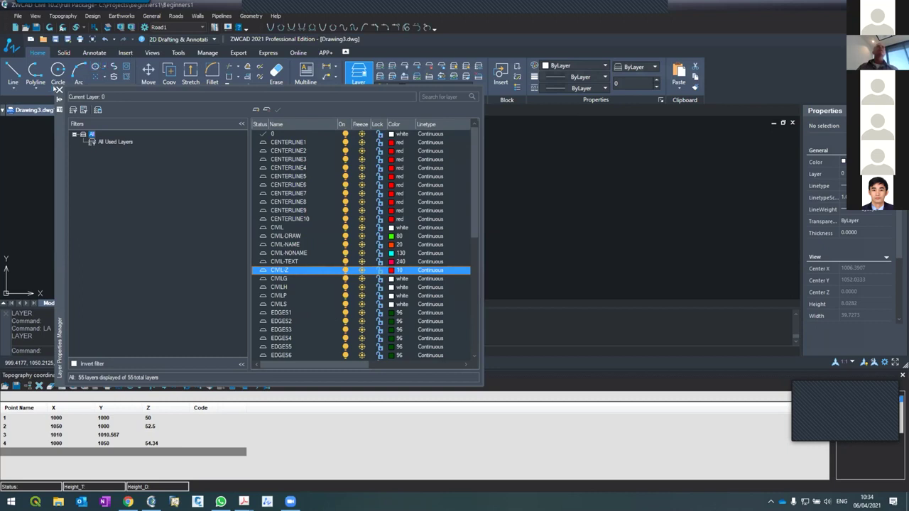
pyautogui.click(58, 90)
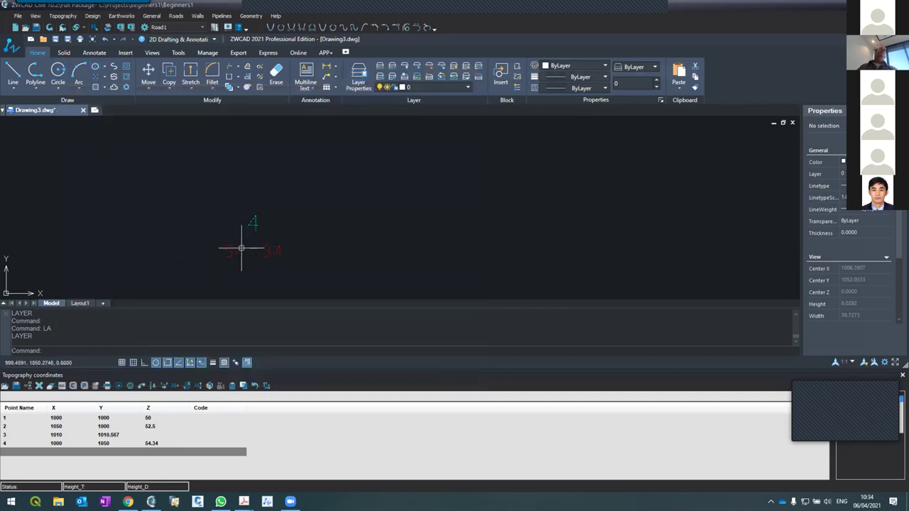
# Enter point 5 at X 1027, Y 1035.76, elevation 55 in the Topography coordinates table.
pyautogui.scroll(-5, 252, 245)
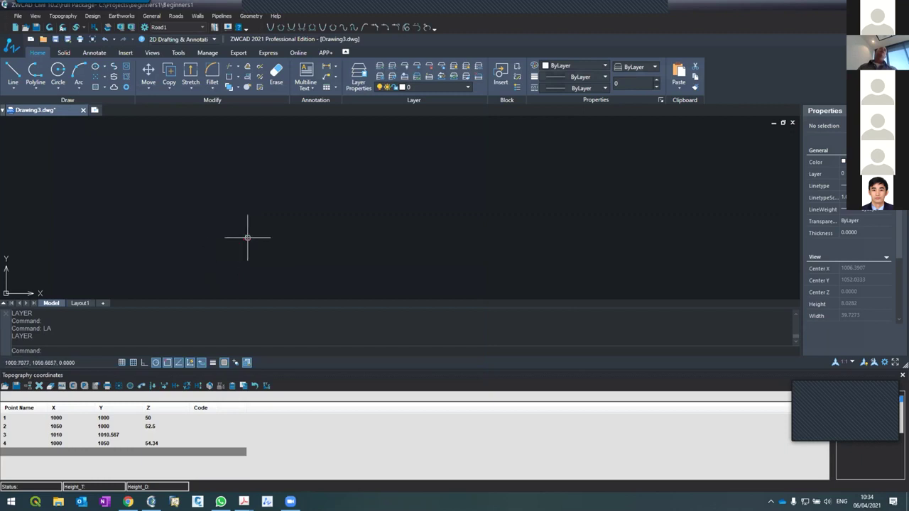
pyautogui.scroll(-5, 257, 241)
pyautogui.scroll(3, 257, 242)
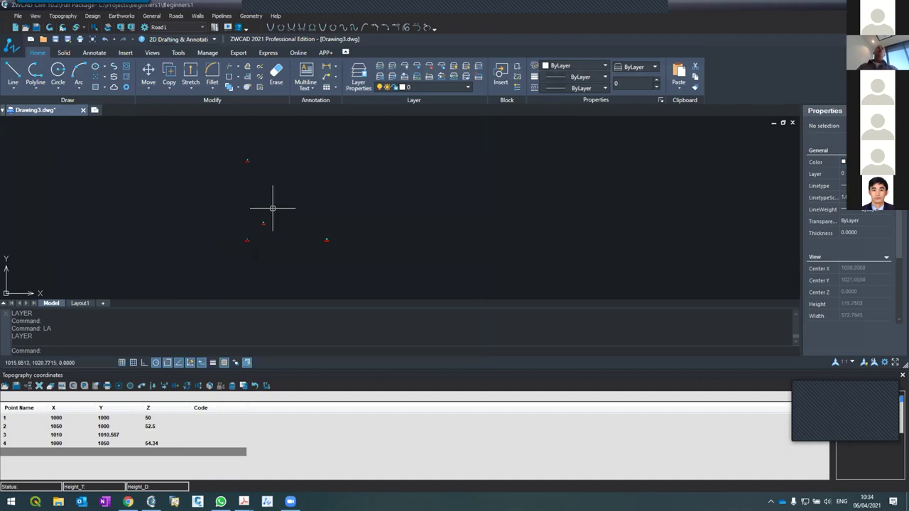
pyautogui.scroll(3, 280, 171)
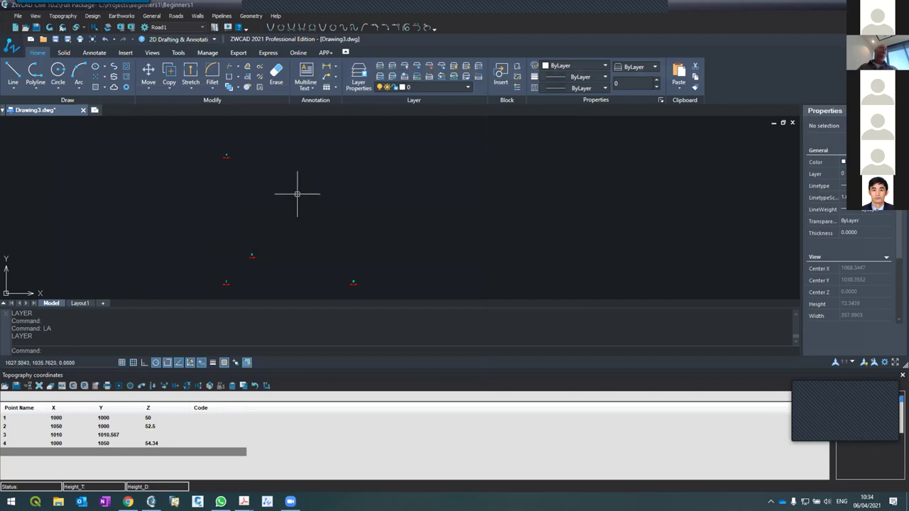
pyautogui.click(9, 452)
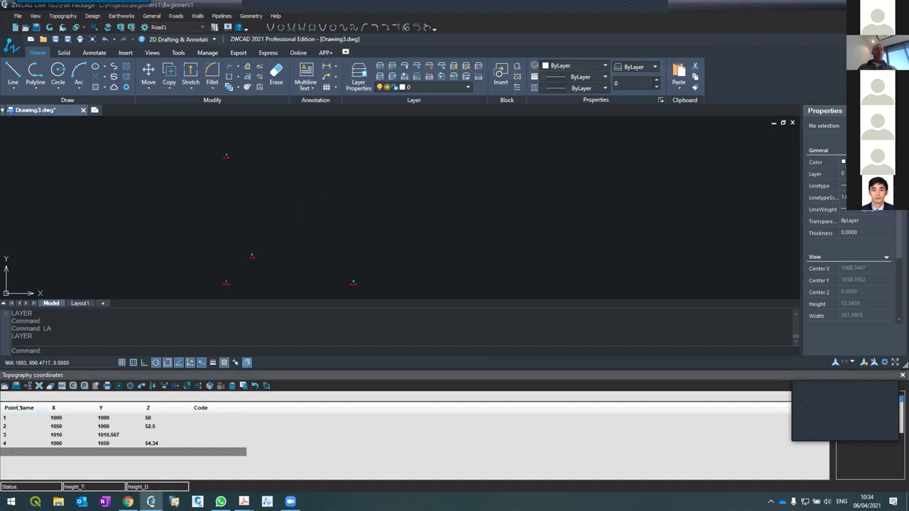
pyautogui.write('10')
pyautogui.write('1035')
pyautogui.write('.76')
pyautogui.write('5')
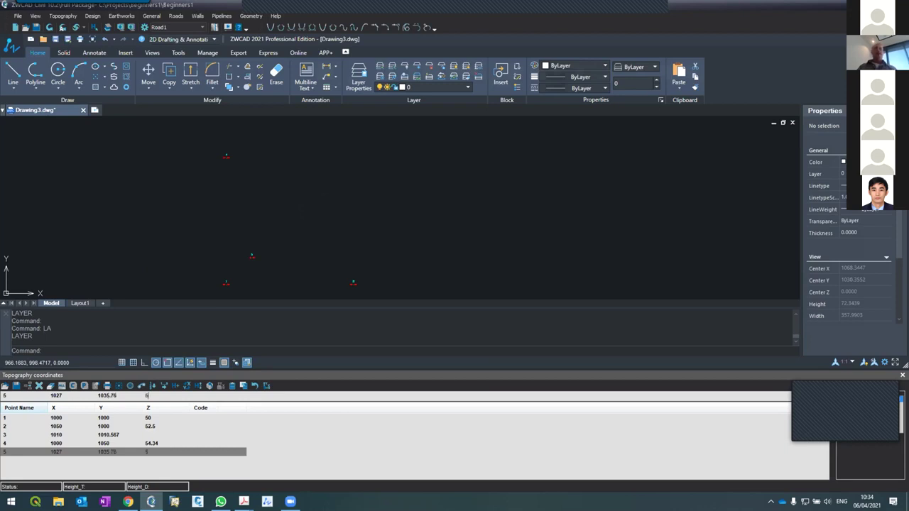
pyautogui.write('5')
pyautogui.press('Return')
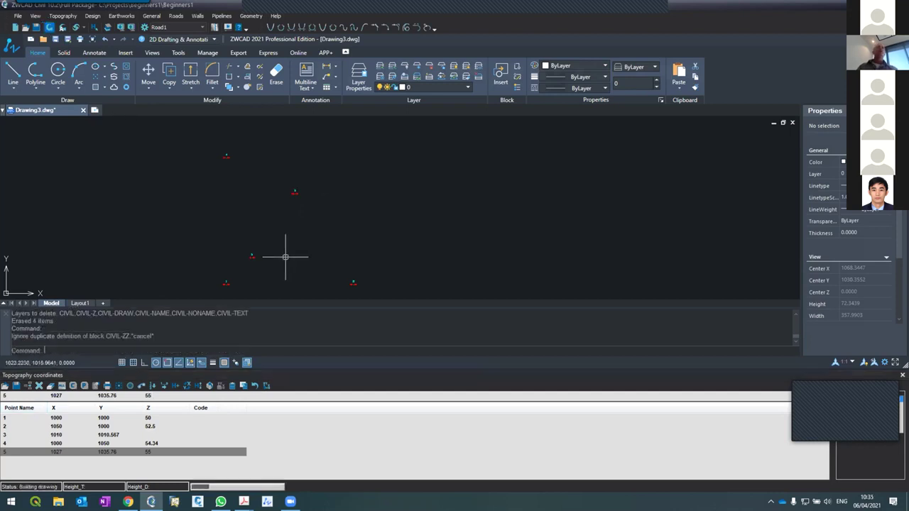
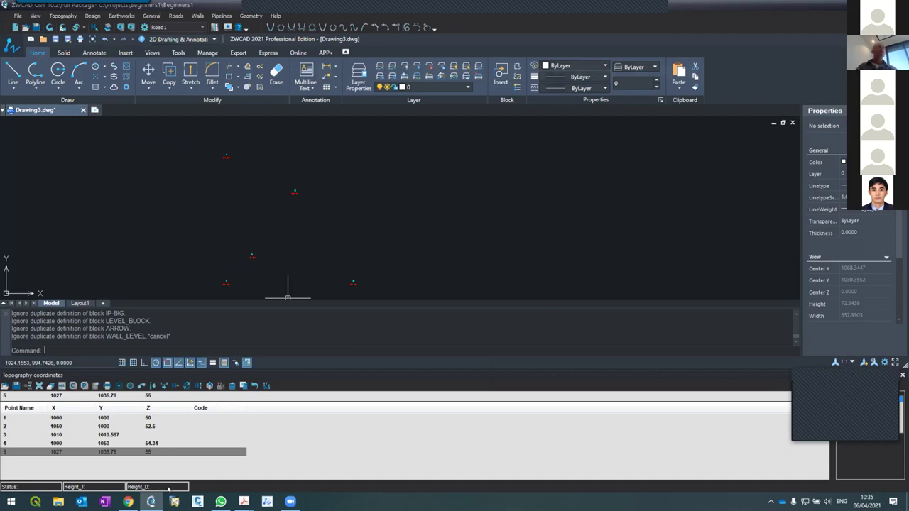
# Select point 3 in the coordinates table and zoom in on its 0.00 elevation label.
pyautogui.click(24, 435)
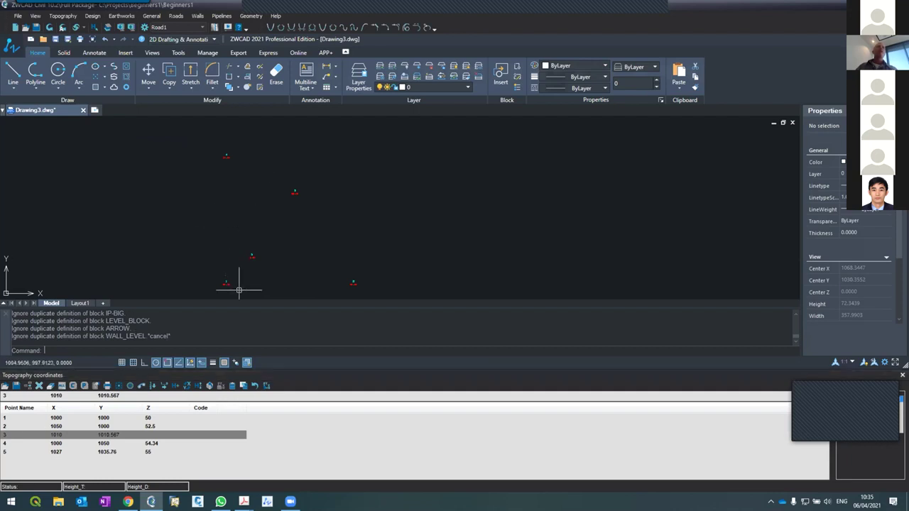
pyautogui.scroll(6, 242, 293)
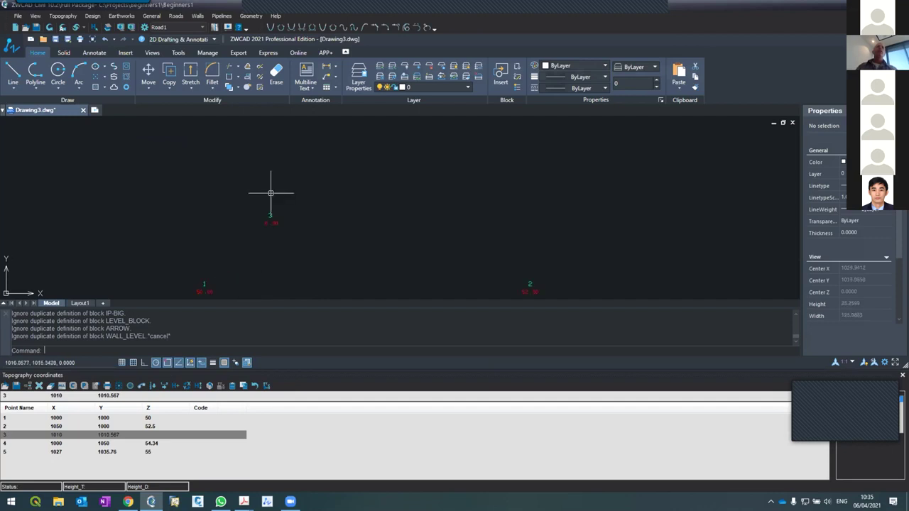
pyautogui.moveTo(258, 289); pyautogui.dragTo(244, 248, button='middle')
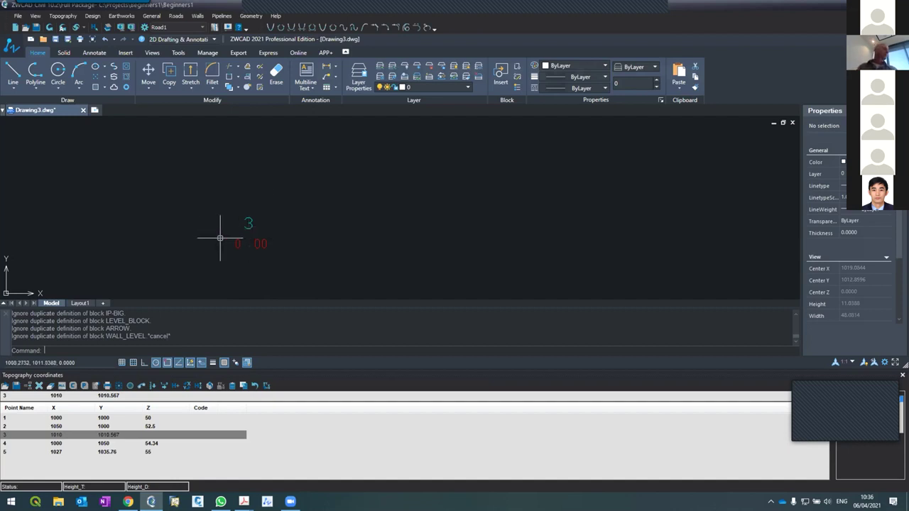
pyautogui.scroll(-5, 244, 239)
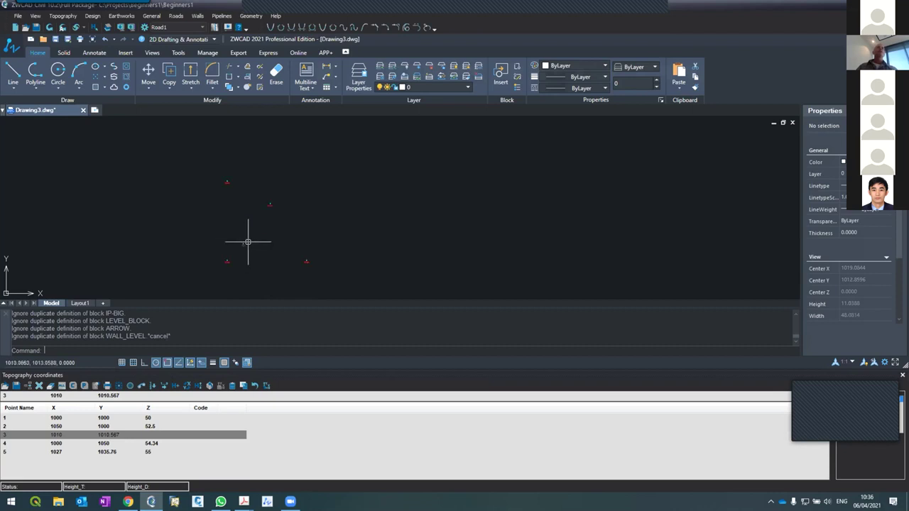
pyautogui.scroll(5, 243, 237)
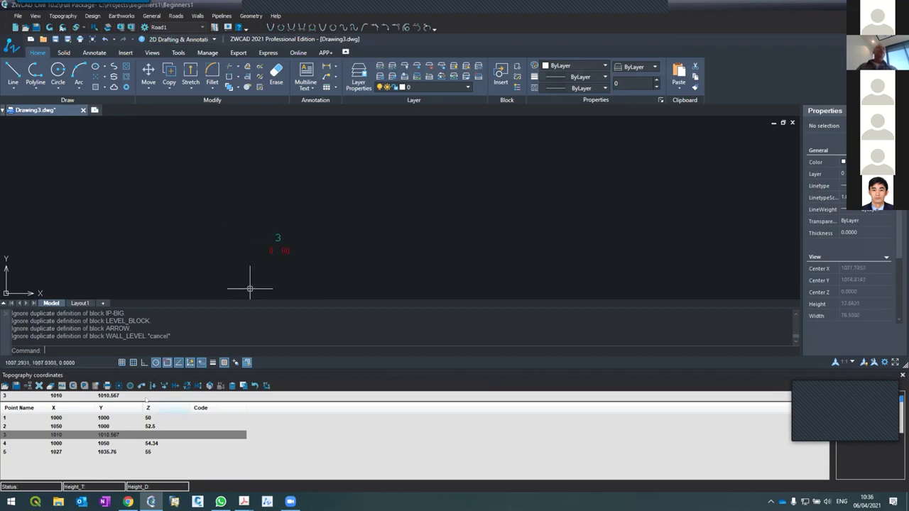
# Enter 0 in the Topography coordinates panel, then zoom out until points 1–5 are all visible.
pyautogui.click(144, 436)
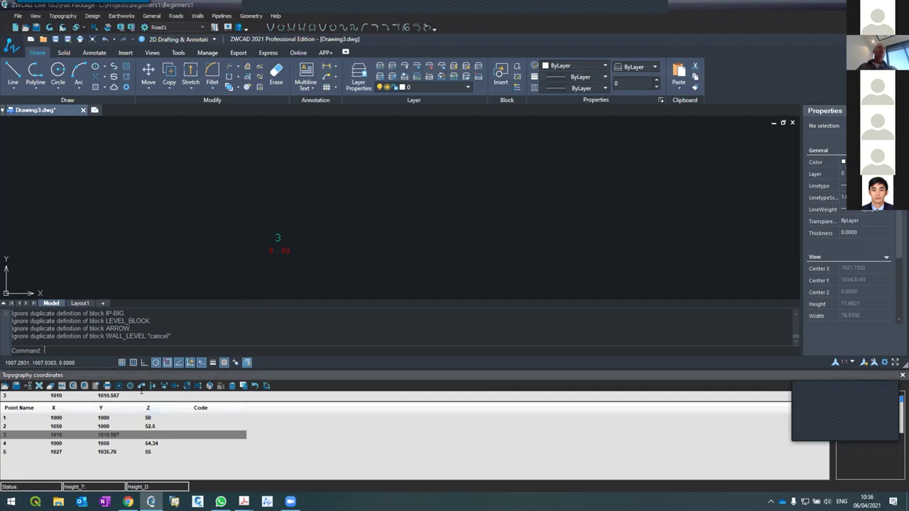
pyautogui.write('0')
pyautogui.scroll(-5, 229, 206)
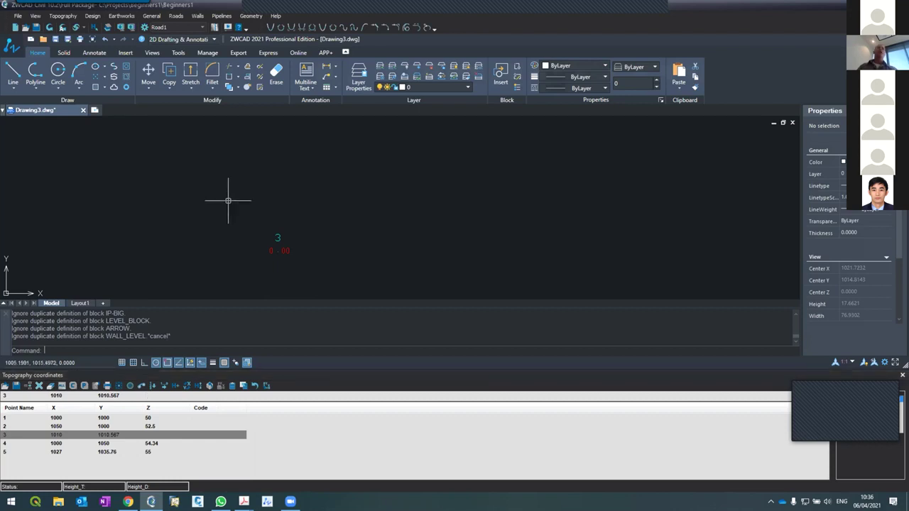
pyautogui.scroll(3, 233, 202)
pyautogui.scroll(2, 234, 204)
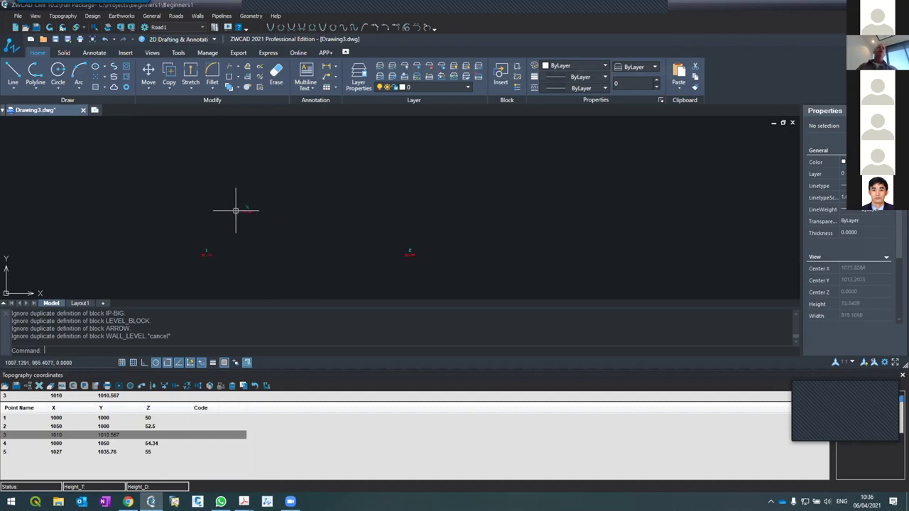
pyautogui.scroll(-2, 237, 210)
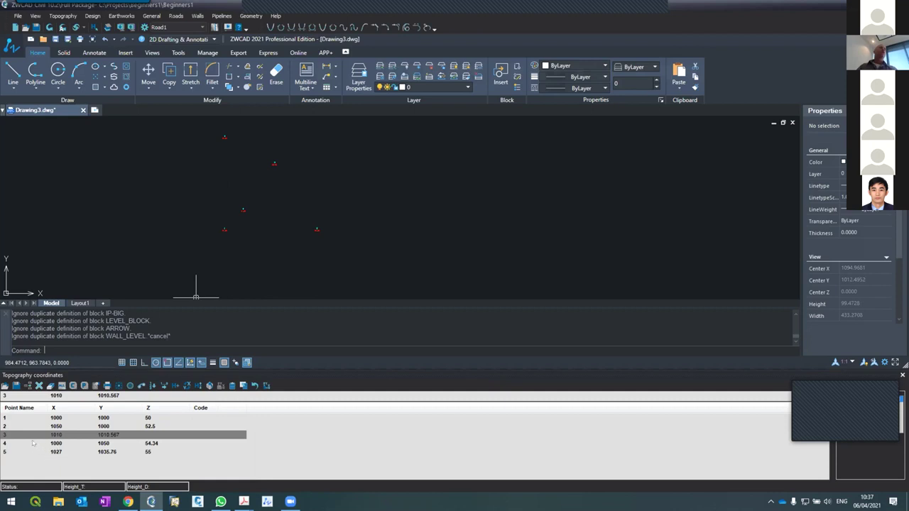
# Zoom the drawing to point 4, then rebuild the plotted points from the coordinates table.
pyautogui.click(4, 441)
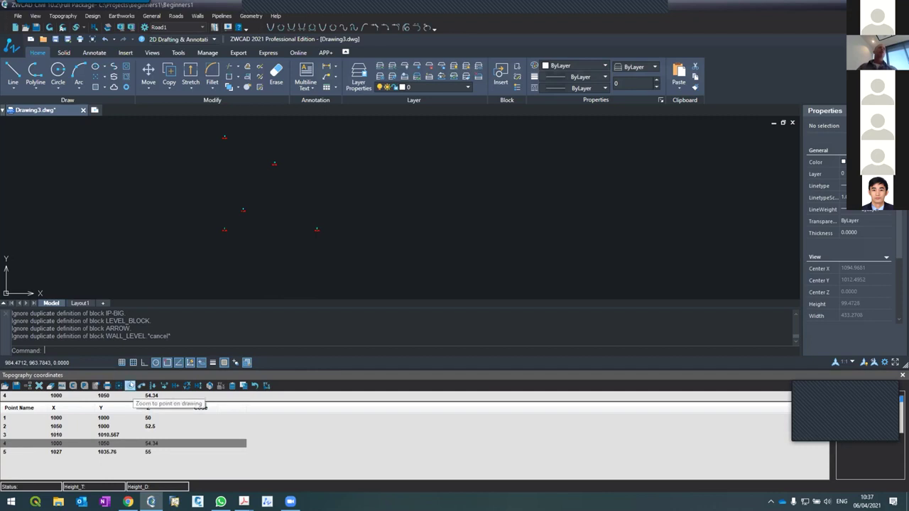
pyautogui.click(130, 386)
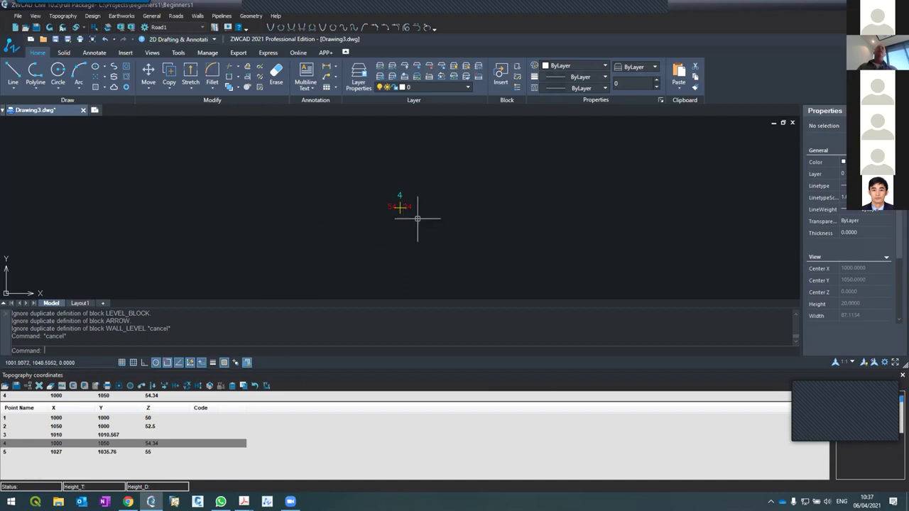
pyautogui.scroll(2, 408, 206)
pyautogui.scroll(6, 409, 211)
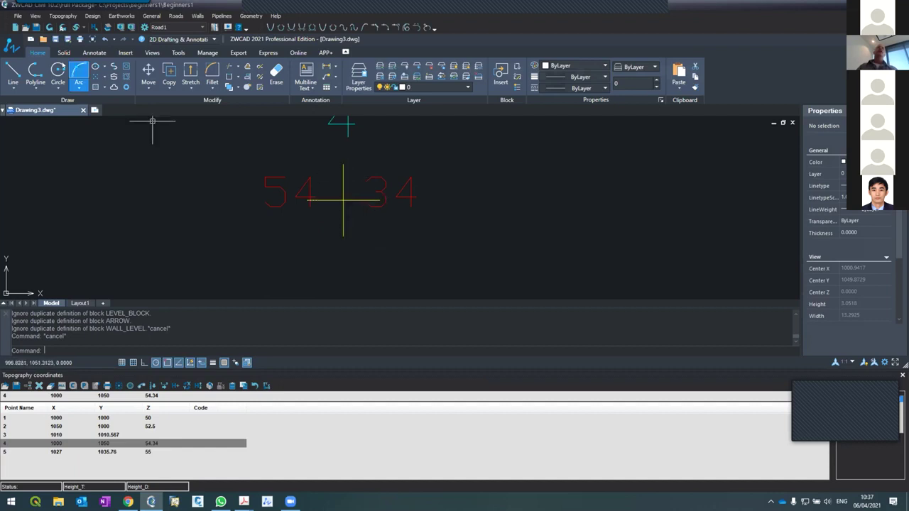
pyautogui.click(49, 27)
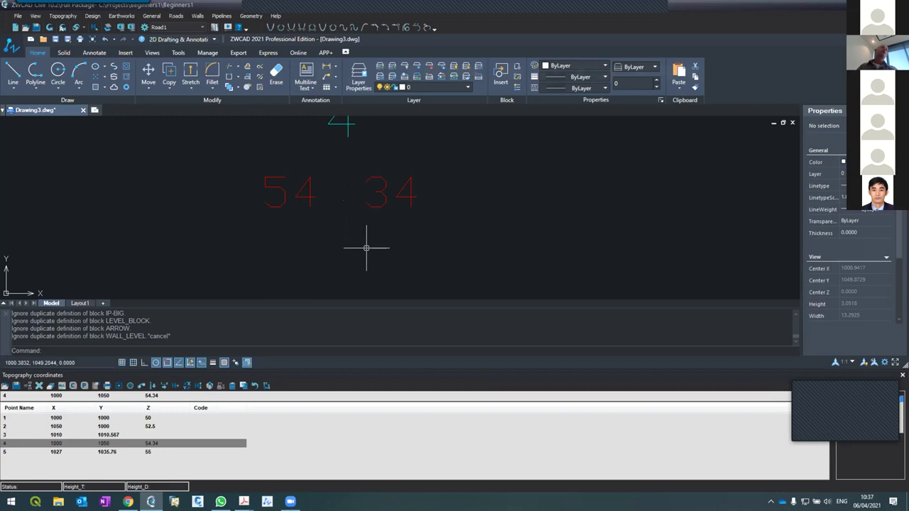
pyautogui.scroll(-3, 368, 243)
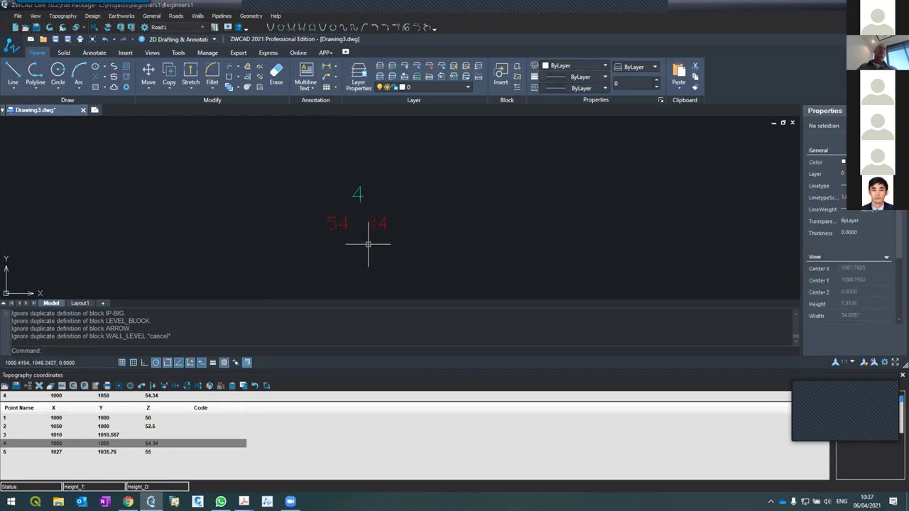
# Select point 5 in the table and zoom the drawing onto it.
pyautogui.click(62, 452)
pyautogui.click(119, 386)
pyautogui.scroll(1, 415, 196)
pyautogui.scroll(-3, 410, 210)
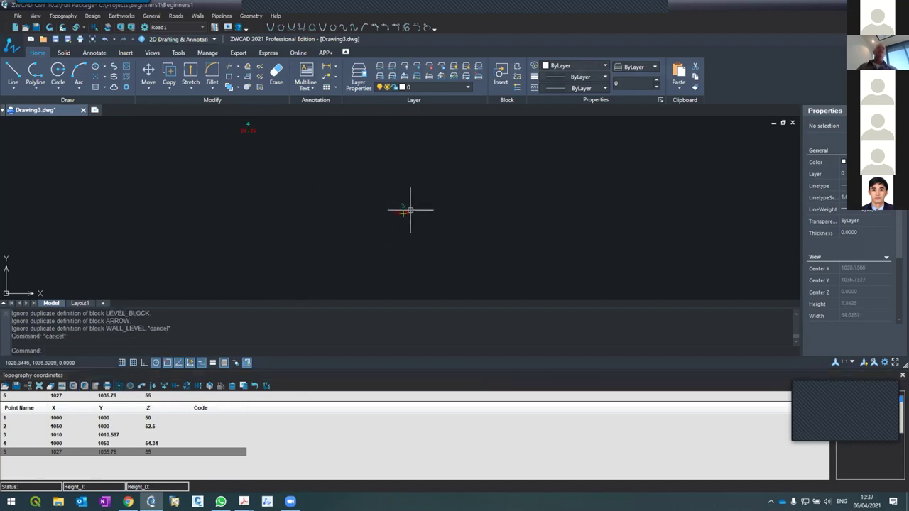
pyautogui.scroll(-6, 388, 228)
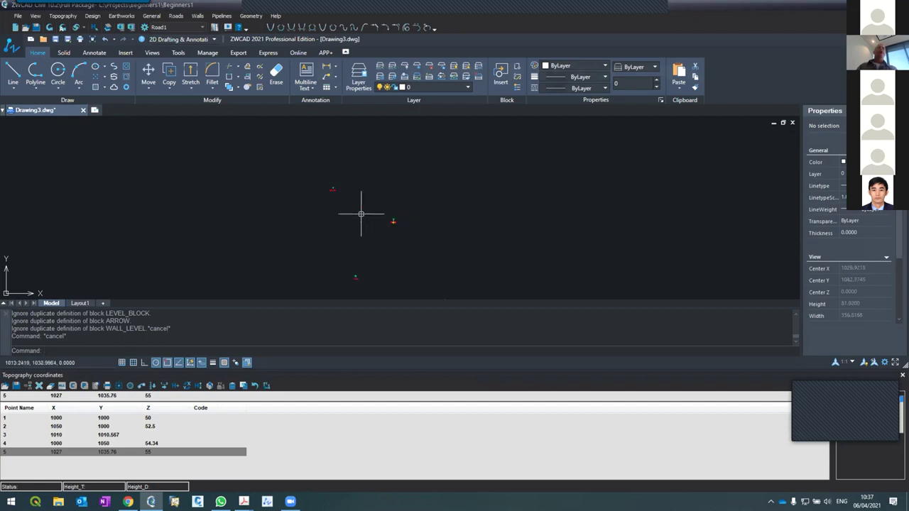
pyautogui.scroll(5, 334, 188)
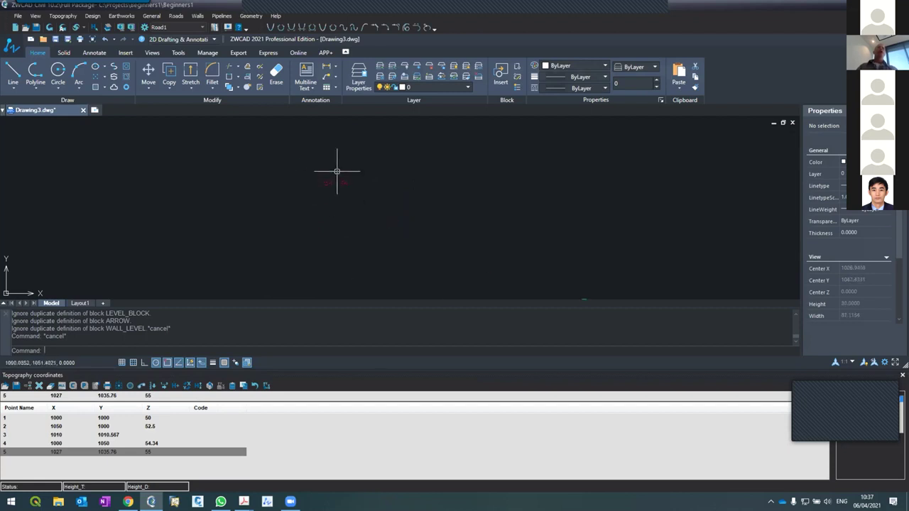
pyautogui.scroll(-8, 338, 183)
pyautogui.scroll(10, 325, 192)
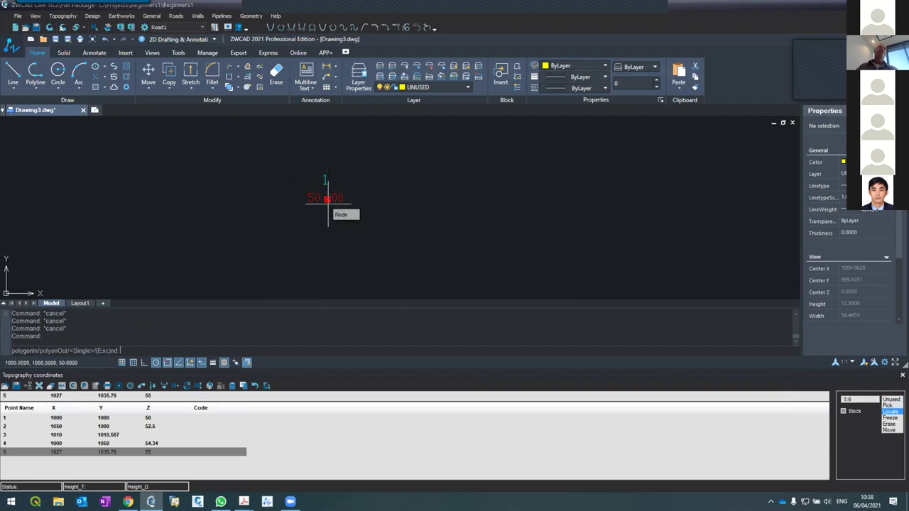
# Locate point 1, then point 3, from their drawing markers to select their table rows.
pyautogui.click(327, 198)
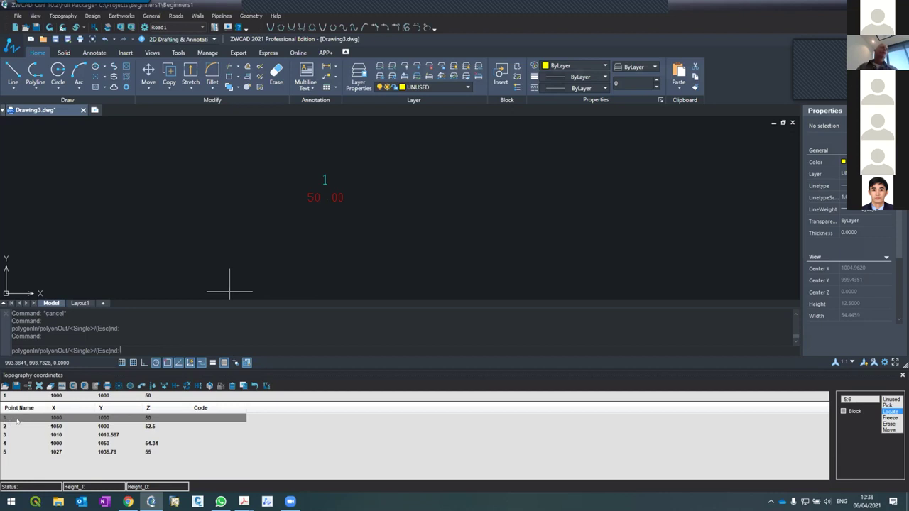
pyautogui.scroll(-8, 253, 240)
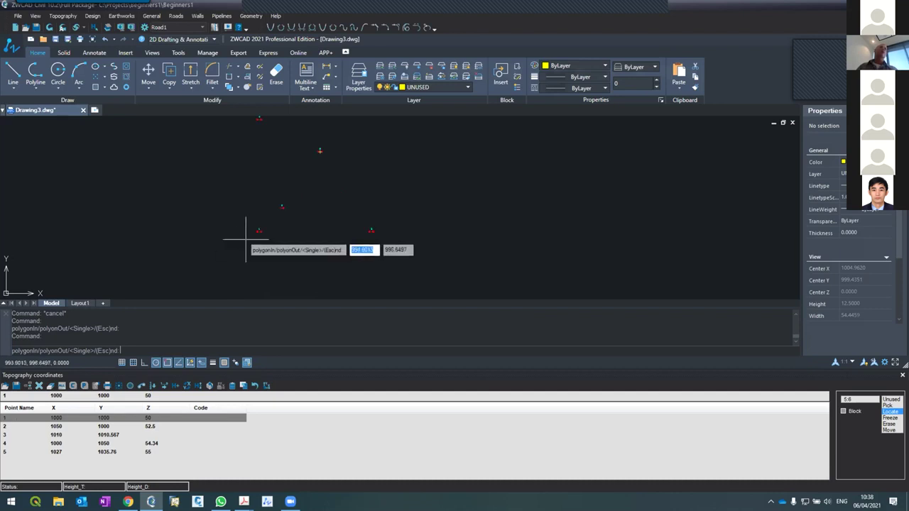
pyautogui.scroll(8, 302, 206)
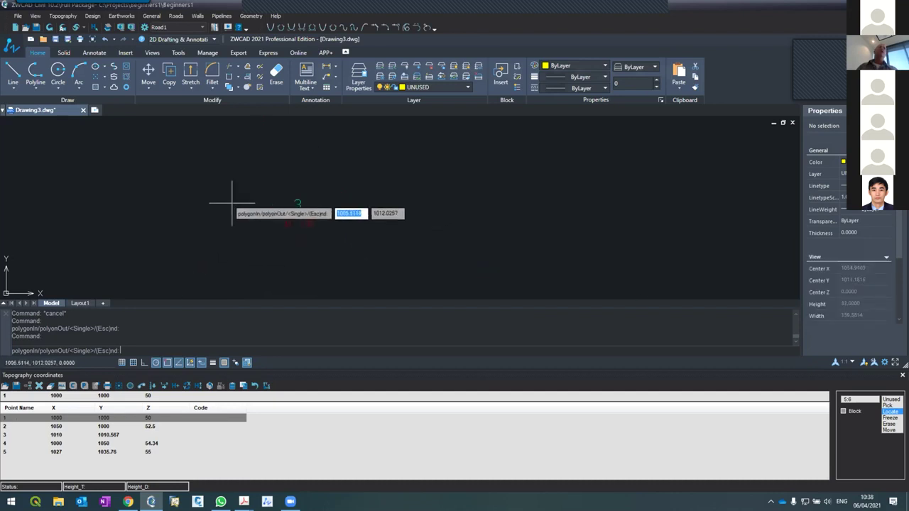
pyautogui.click(298, 223)
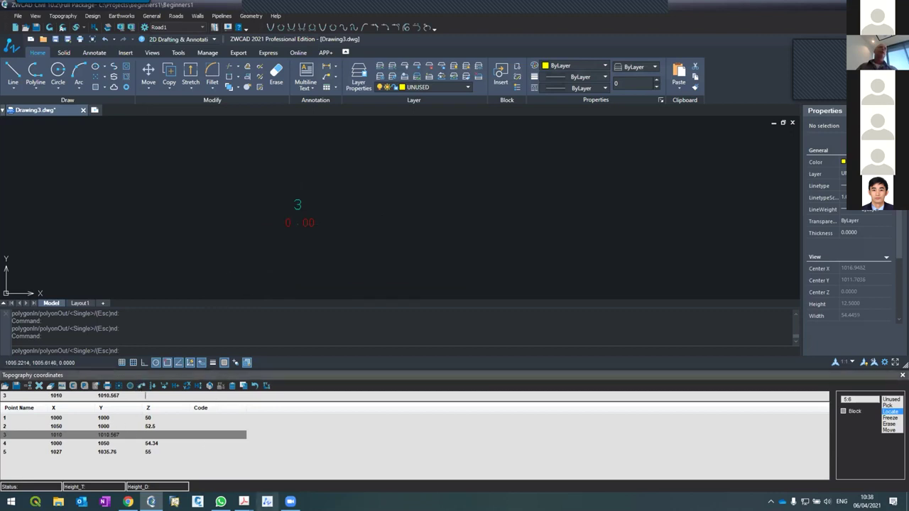
# Set point 3's Z to 53, rebuild the drawing, and zoom in to confirm the 53.00 label.
pyautogui.write('53')
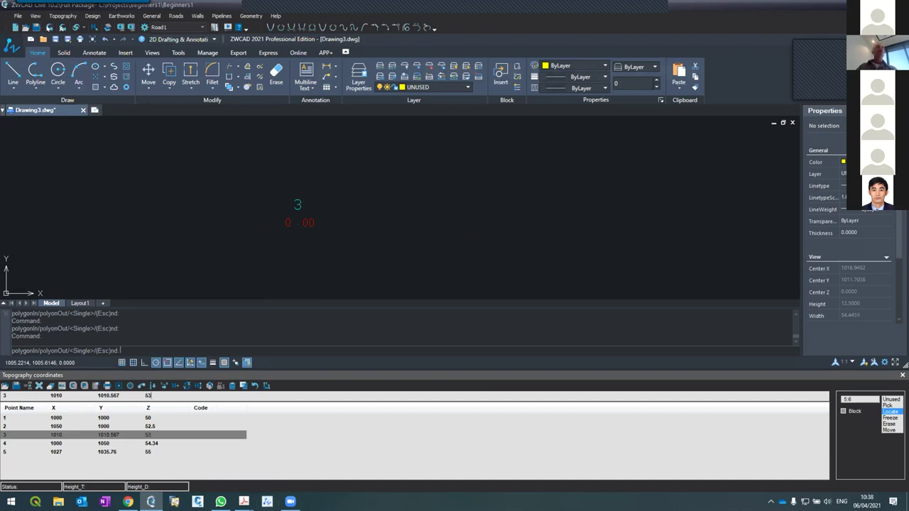
pyautogui.click(49, 27)
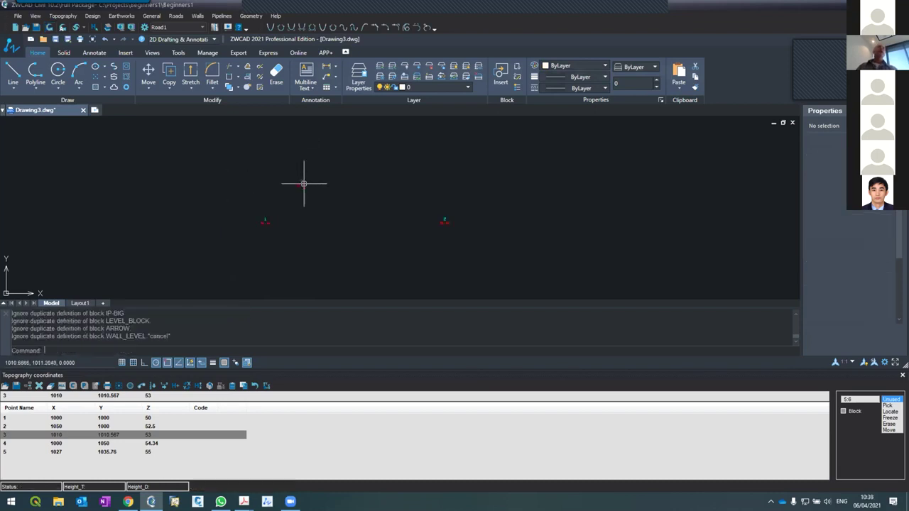
pyautogui.scroll(2, 355, 195)
pyautogui.scroll(-3, 409, 212)
pyautogui.scroll(2, 369, 177)
pyautogui.scroll(-3, 337, 153)
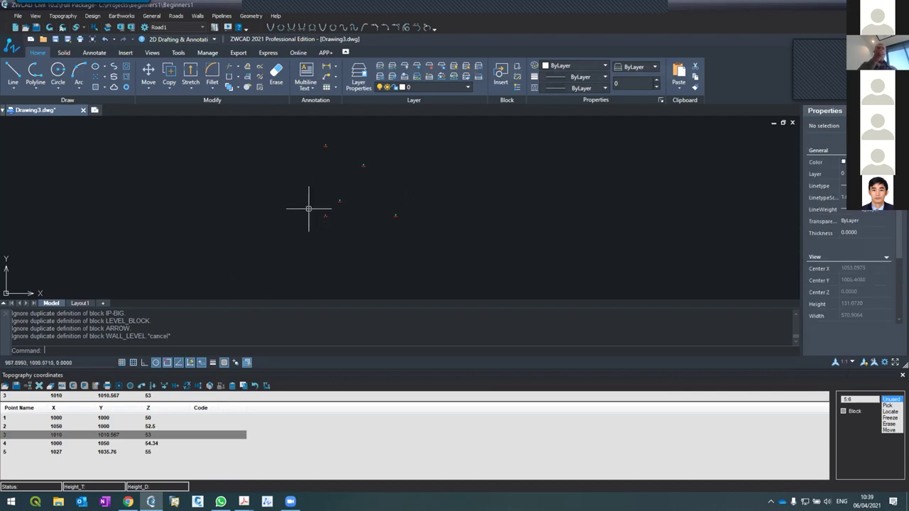
pyautogui.scroll(4, 314, 213)
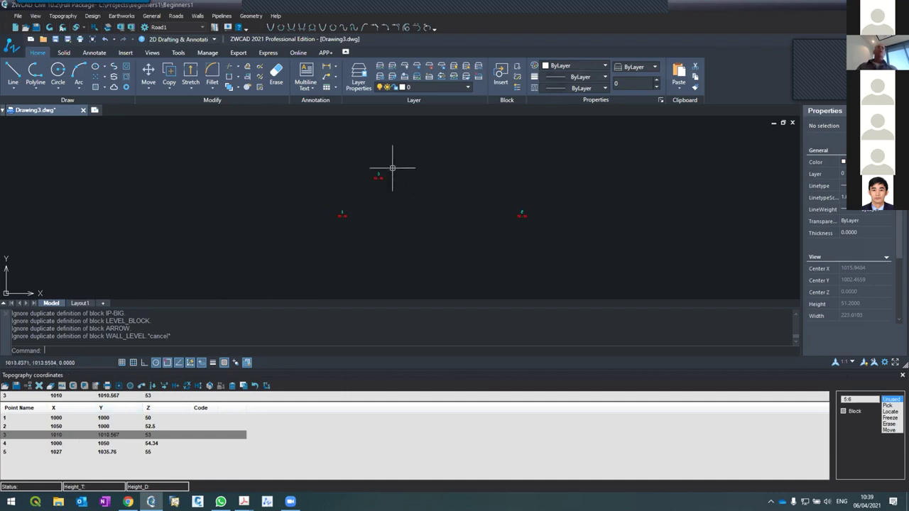
pyautogui.scroll(8, 382, 179)
pyautogui.scroll(-12, 369, 220)
pyautogui.scroll(8, 365, 245)
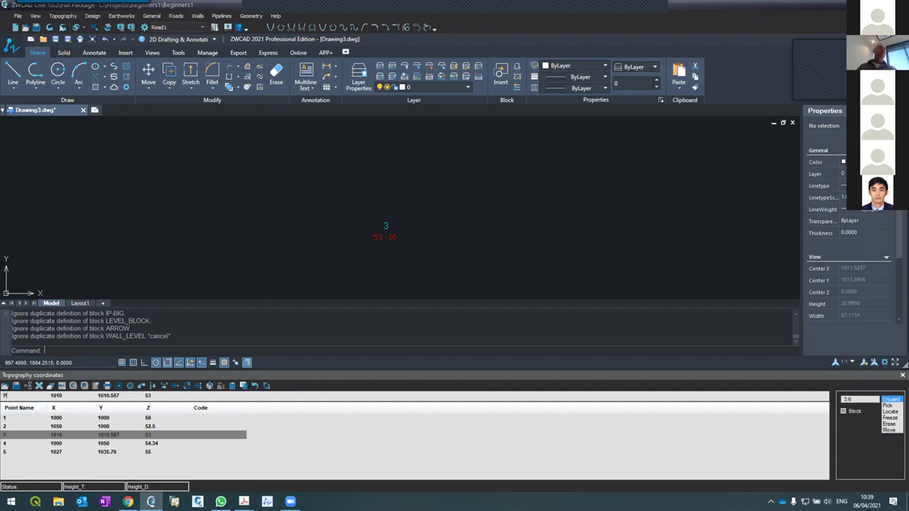
# Rename point 3 to P-5 and rebuild the drawing so its label shows the new name.
pyautogui.click(49, 27)
pyautogui.write('-5')
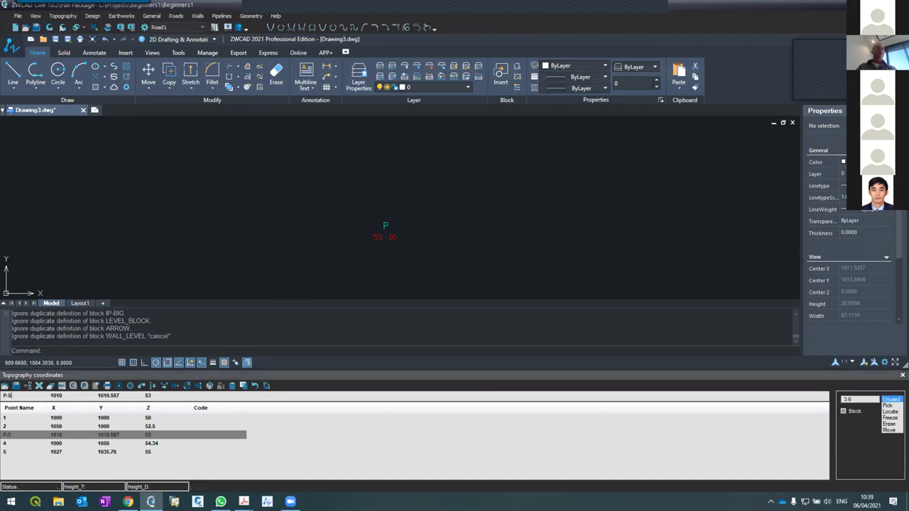
pyautogui.click(50, 27)
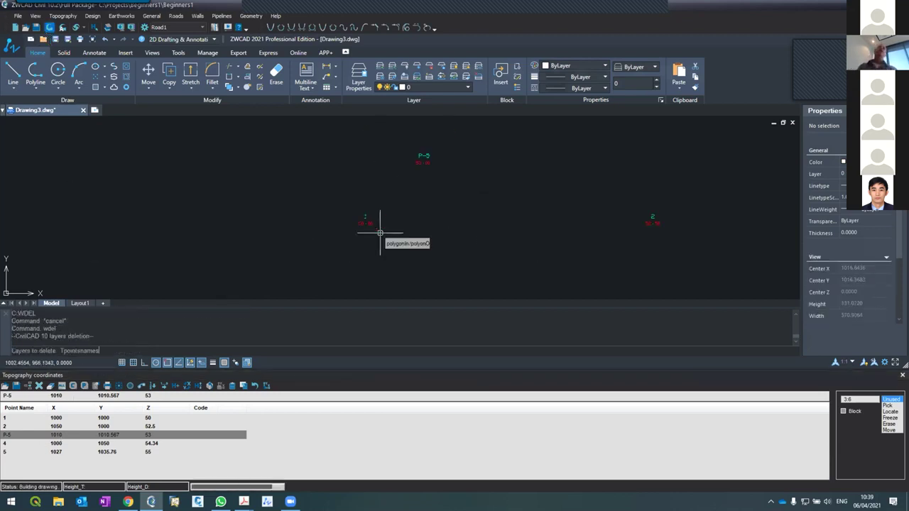
pyautogui.scroll(-2, 371, 218)
pyautogui.scroll(3, 372, 125)
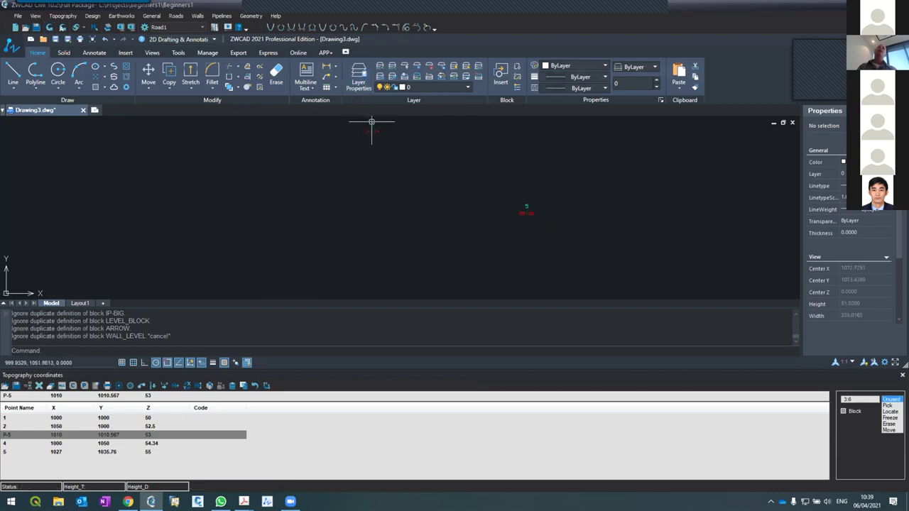
pyautogui.scroll(-4, 373, 142)
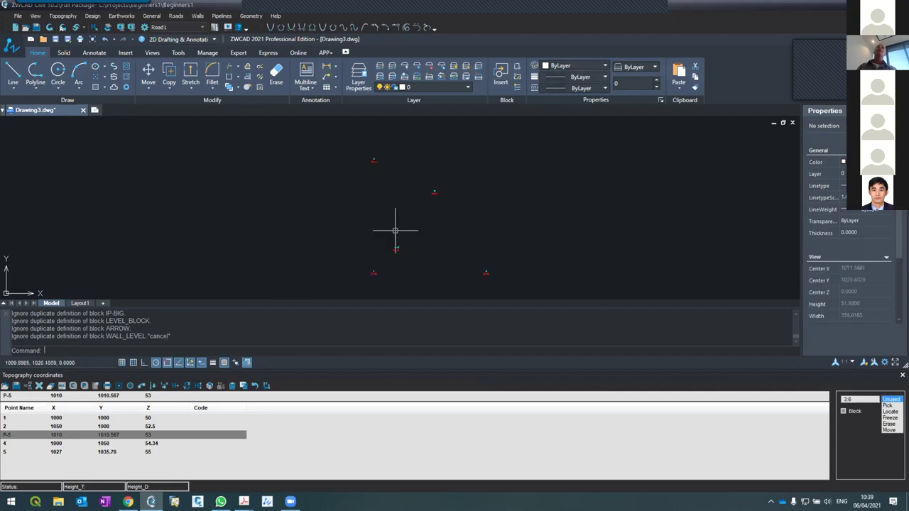
pyautogui.scroll(3, 412, 203)
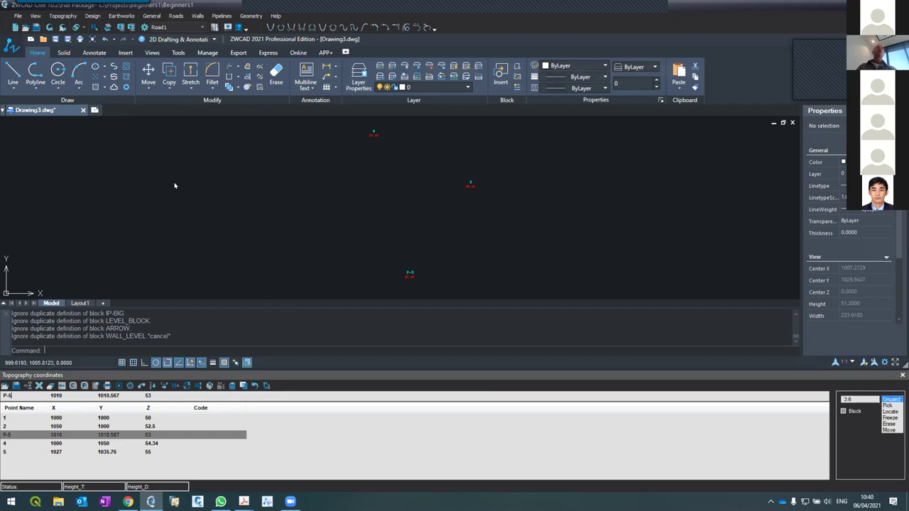
pyautogui.scroll(-5, 260, 197)
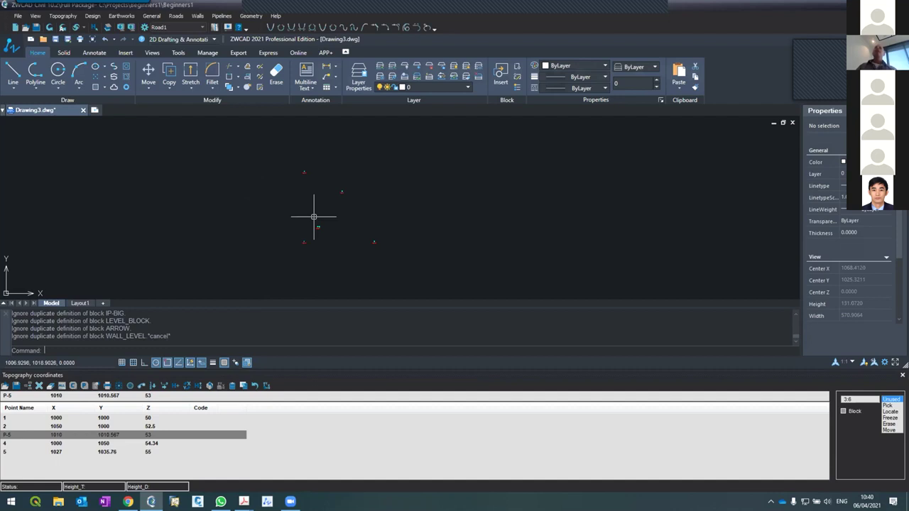
pyautogui.scroll(2, 314, 217)
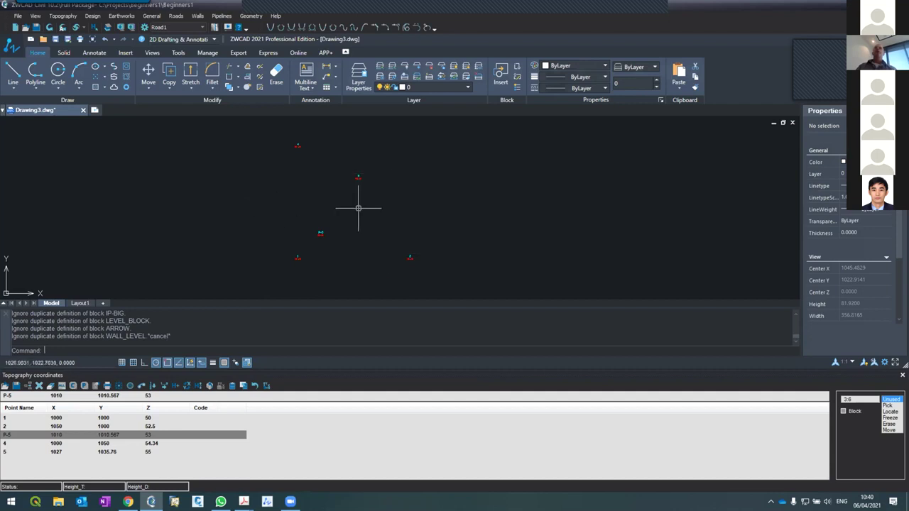
pyautogui.scroll(2, 358, 209)
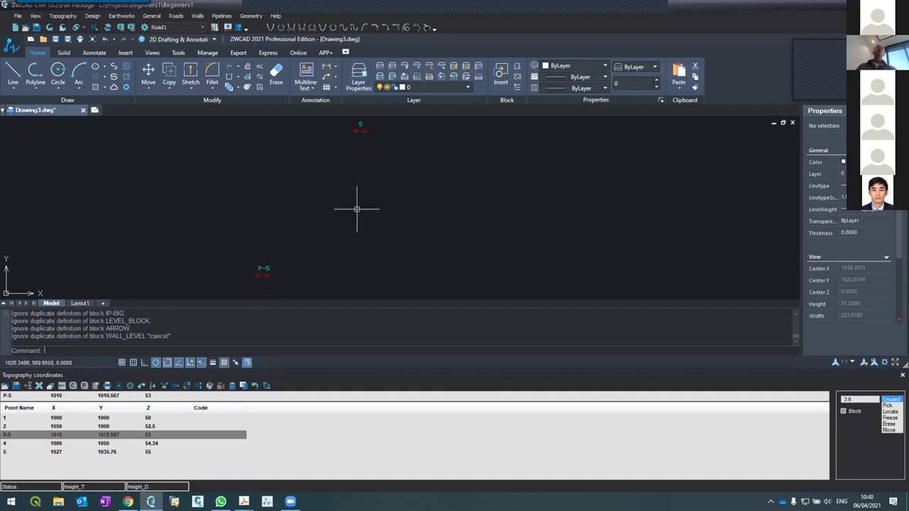
pyautogui.scroll(2, 357, 208)
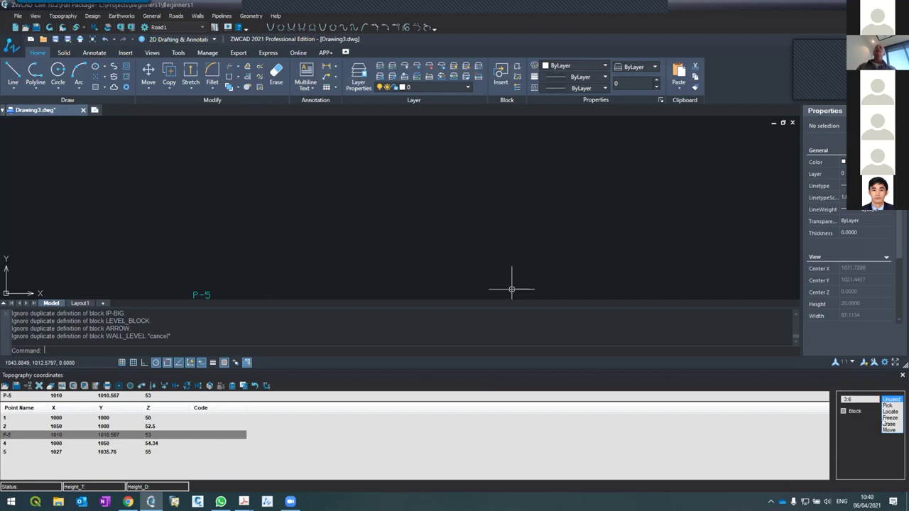
pyautogui.scroll(-4, 397, 141)
pyautogui.scroll(2, 365, 203)
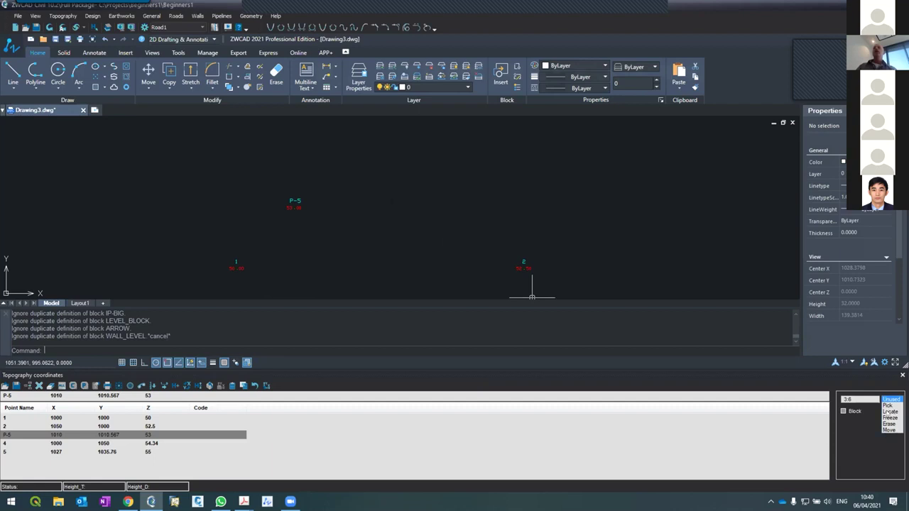
# Locate point 2 from the drawing in the coordinates table, then cancel the locate prompt.
pyautogui.click(889, 412)
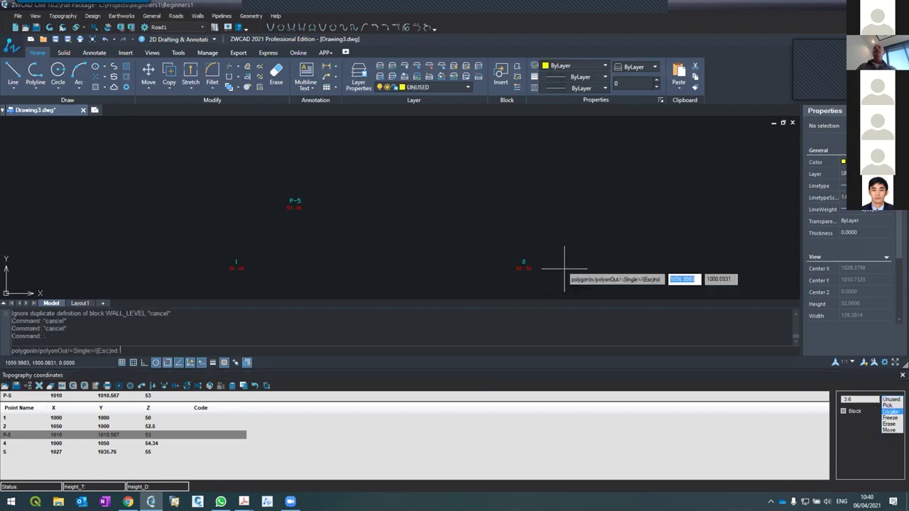
pyautogui.click(523, 270)
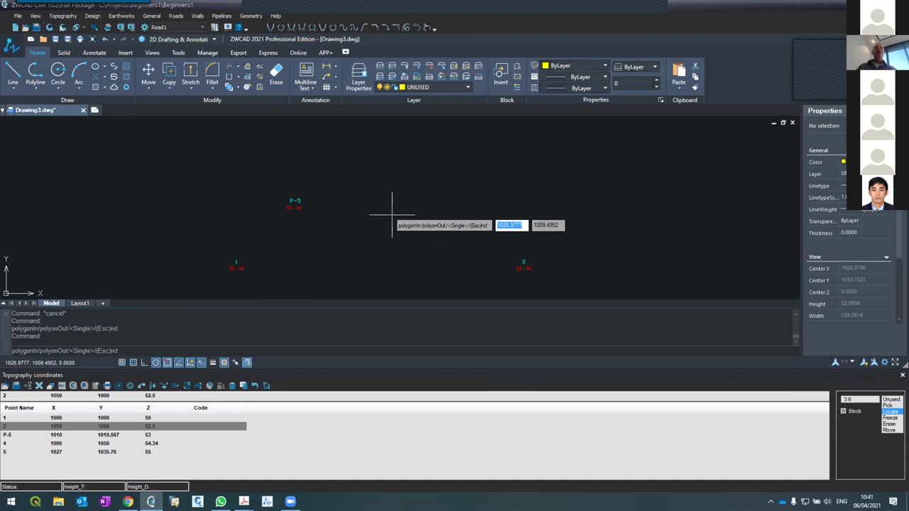
pyautogui.press('Escape')
pyautogui.press('Escape')
pyautogui.press('Escape')
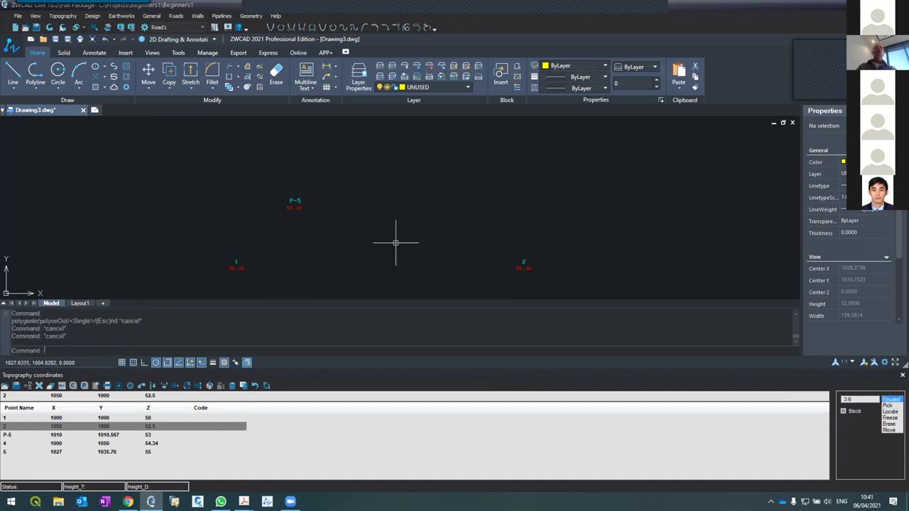
# Pick three new points, 1005, 1006 and 1007, on the drawing near P-5.
pyautogui.click(888, 406)
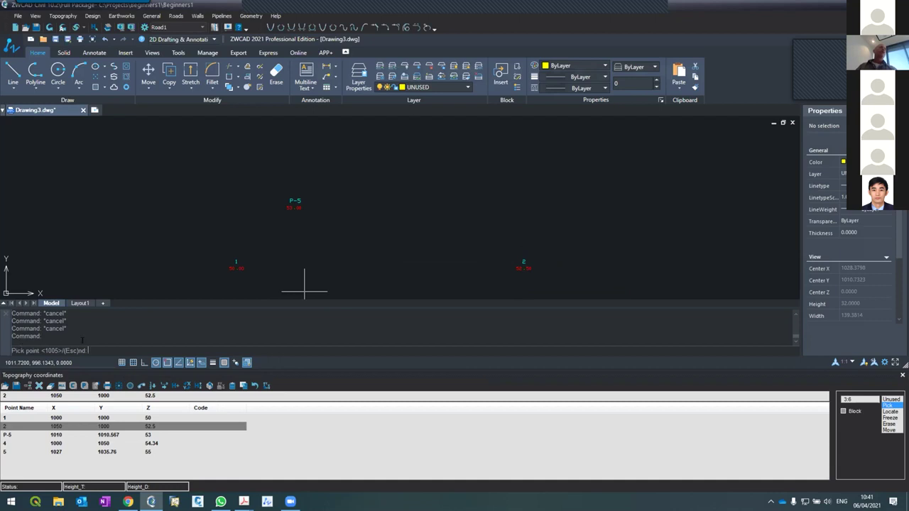
pyautogui.scroll(4, 426, 219)
pyautogui.click(421, 205)
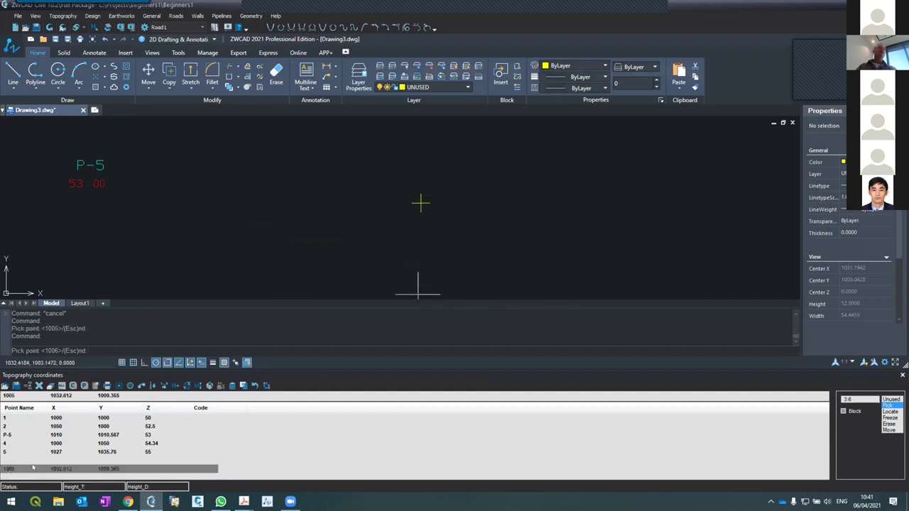
pyautogui.click(342, 225)
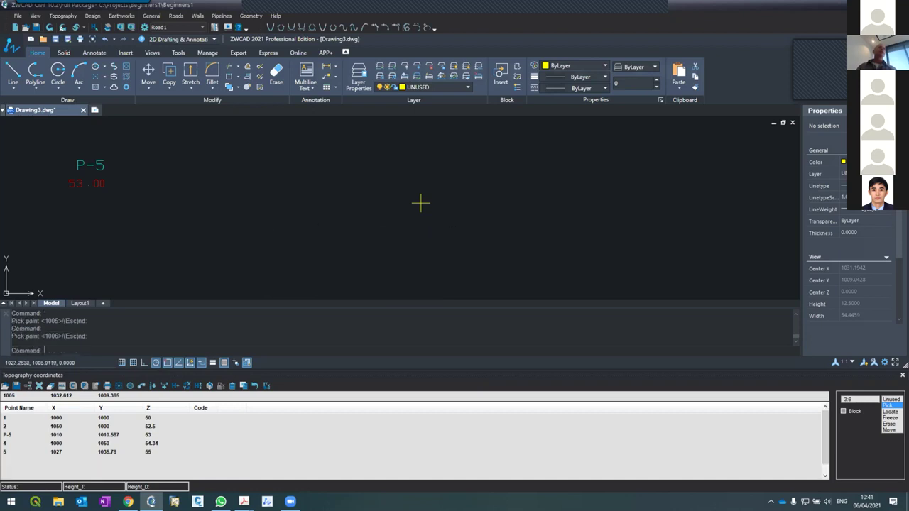
pyautogui.click(262, 220)
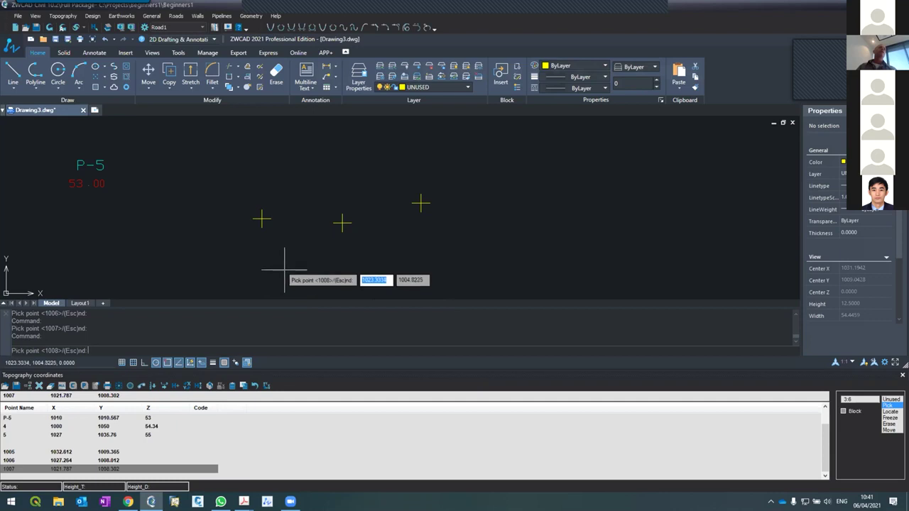
pyautogui.press('Escape')
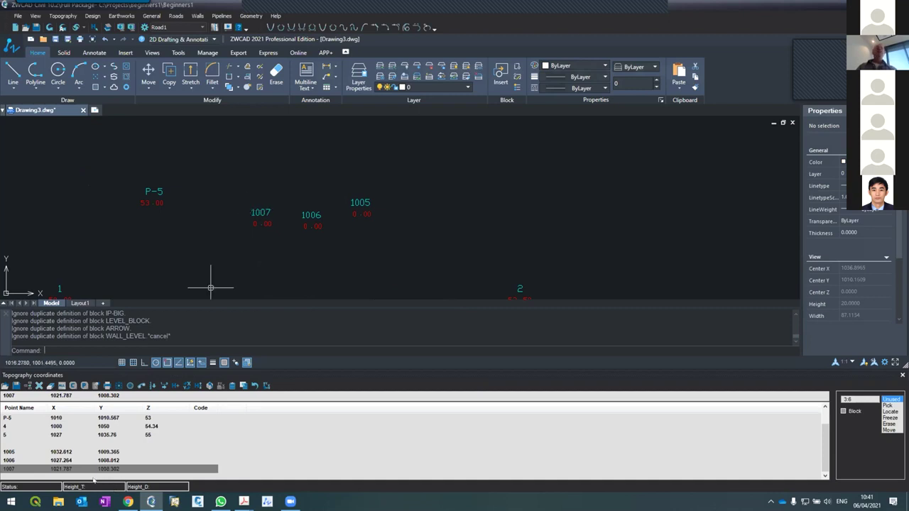
# Rename points 1005, 1006 and 1007 to LINE1, LINE2 and LINE3, then redraw their labels.
pyautogui.click(9, 453)
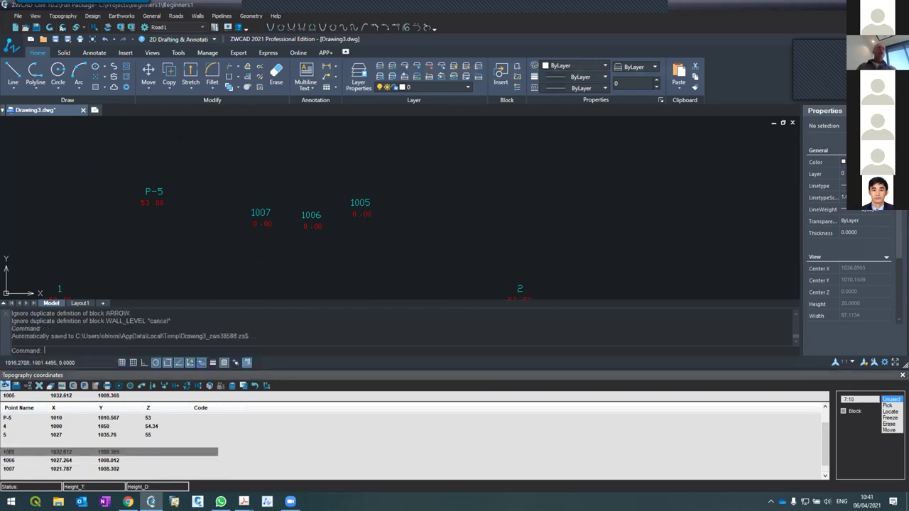
pyautogui.press('BackSpace')
pyautogui.press('BackSpace')
pyautogui.press('BackSpace')
pyautogui.press('BackSpace')
pyautogui.write('SW1')
pyautogui.click(21, 460)
pyautogui.click(14, 395)
pyautogui.press('BackSpace')
pyautogui.press('BackSpace')
pyautogui.press('BackSpace')
pyautogui.press('BackSpace')
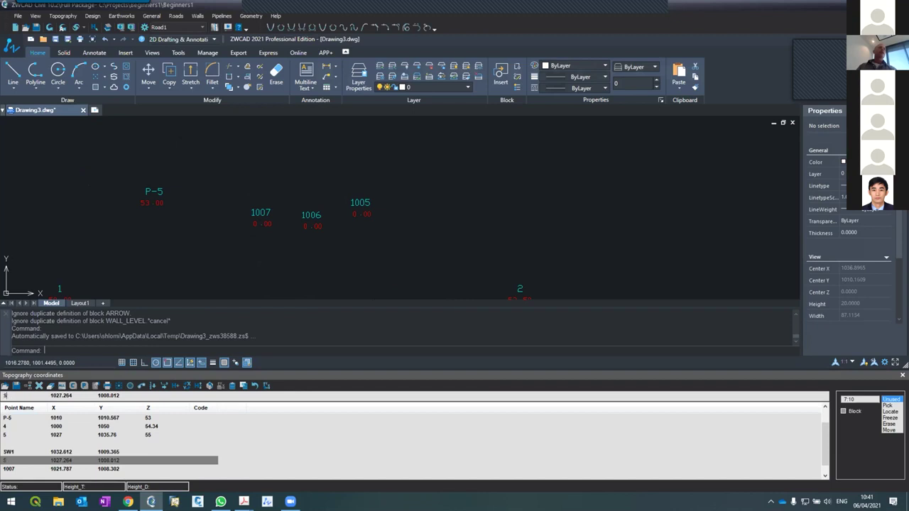
pyautogui.click(20, 452)
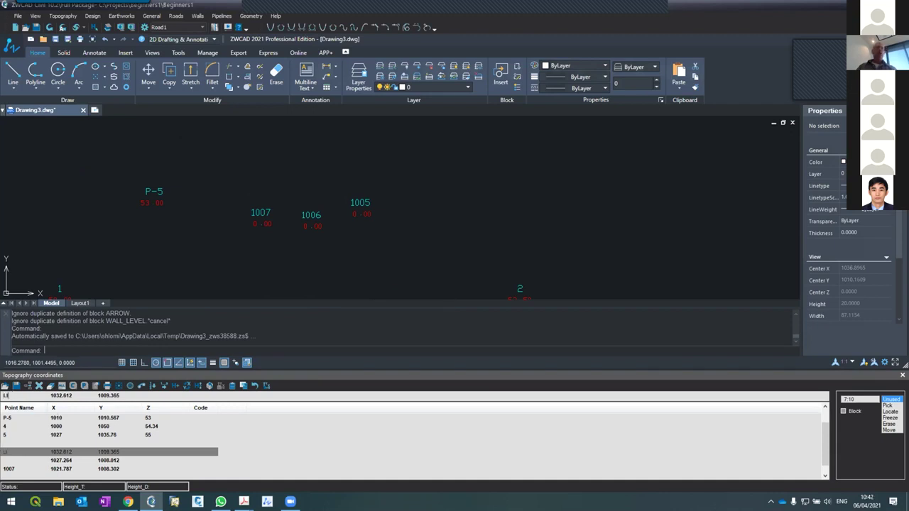
pyautogui.click(20, 460)
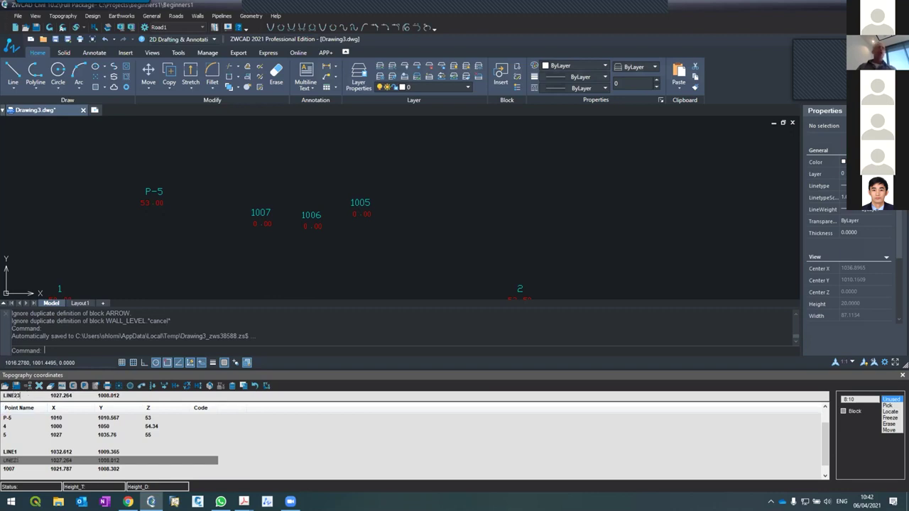
pyautogui.click(19, 470)
pyautogui.doubleClick(10, 396)
pyautogui.write('LINE3')
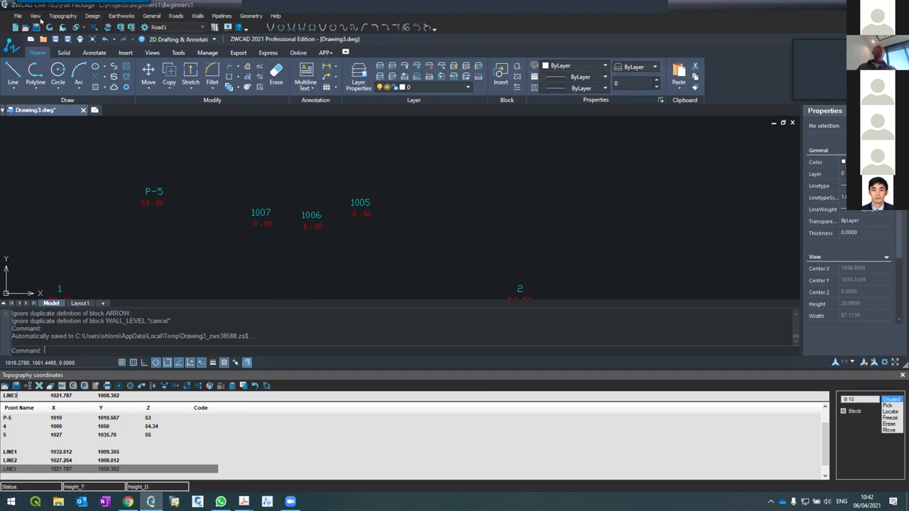
pyautogui.click(49, 27)
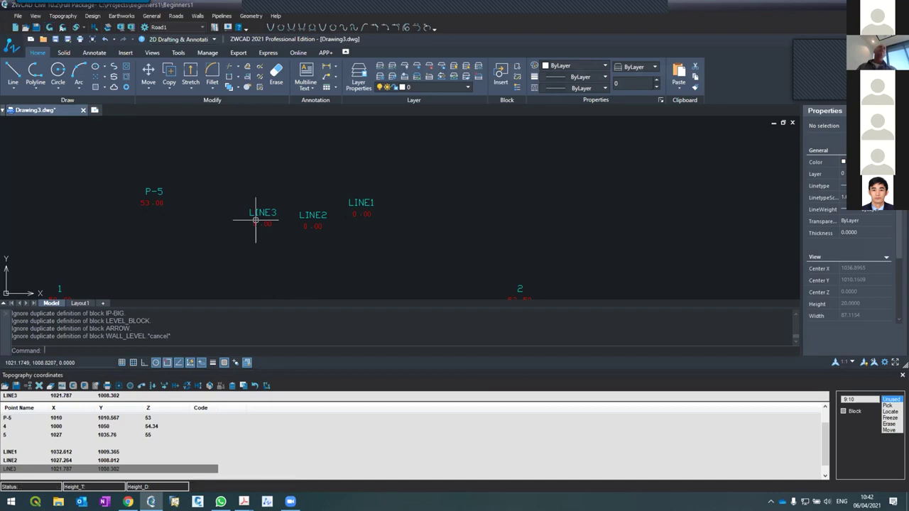
pyautogui.scroll(-5, 256, 222)
pyautogui.scroll(2, 264, 198)
pyautogui.scroll(-2, 265, 198)
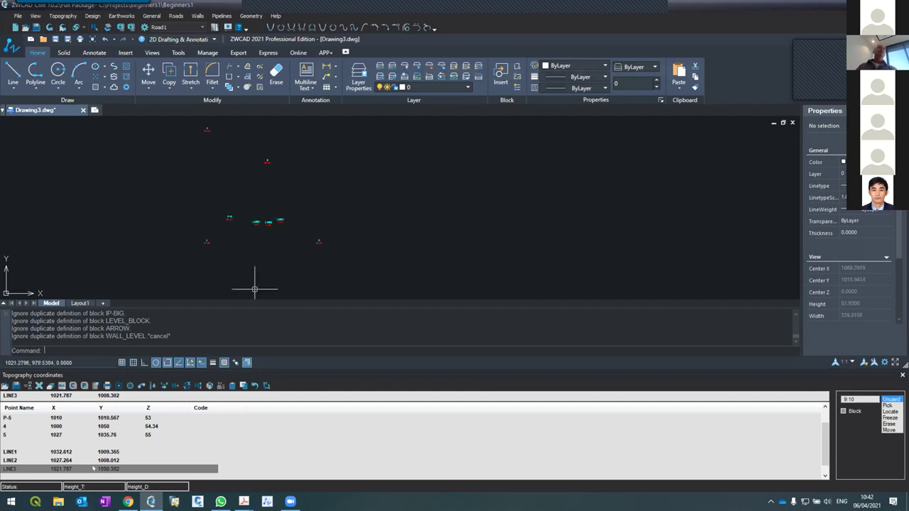
pyautogui.scroll(2, 256, 213)
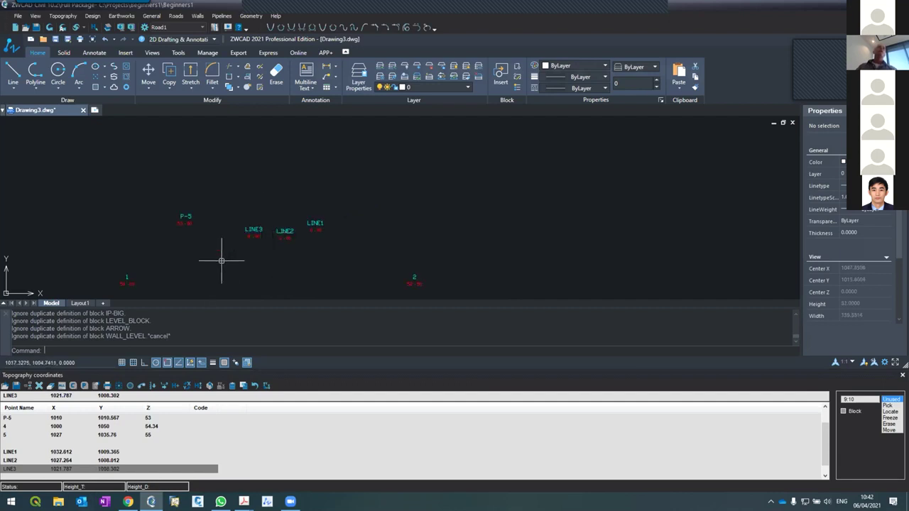
pyautogui.click(13, 452)
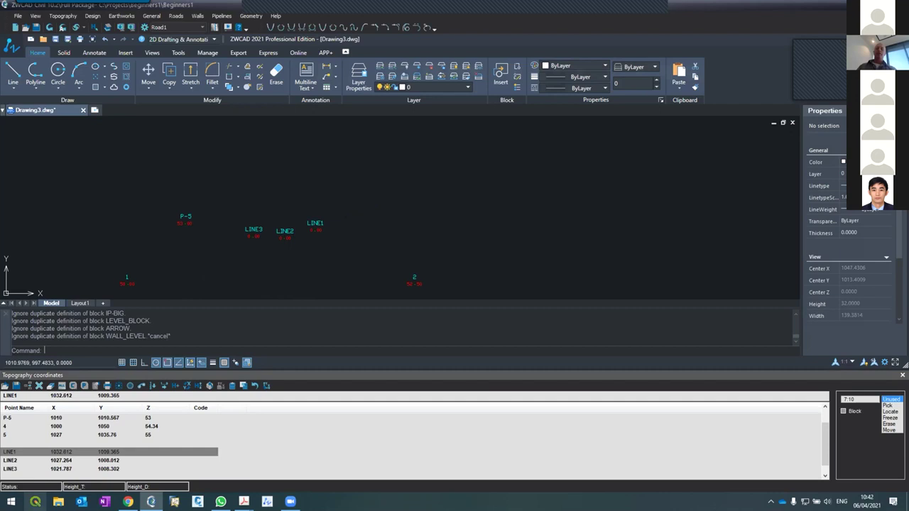
# Mark the LINE1–LINE3 rows as a block, rebuild the drawing with names L1–L3, and refocus the table.
pyautogui.keyDown('shift'); pyautogui.click(33, 469); pyautogui.keyUp('shift')
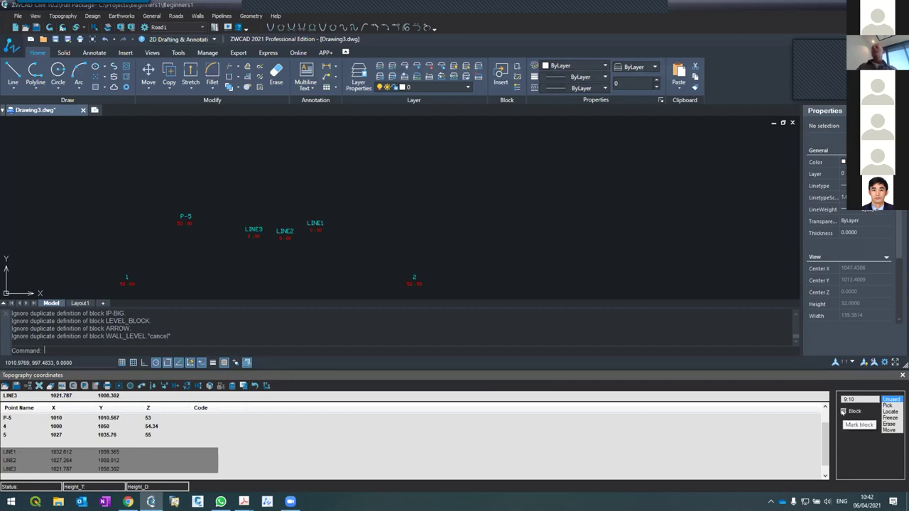
pyautogui.click(843, 412)
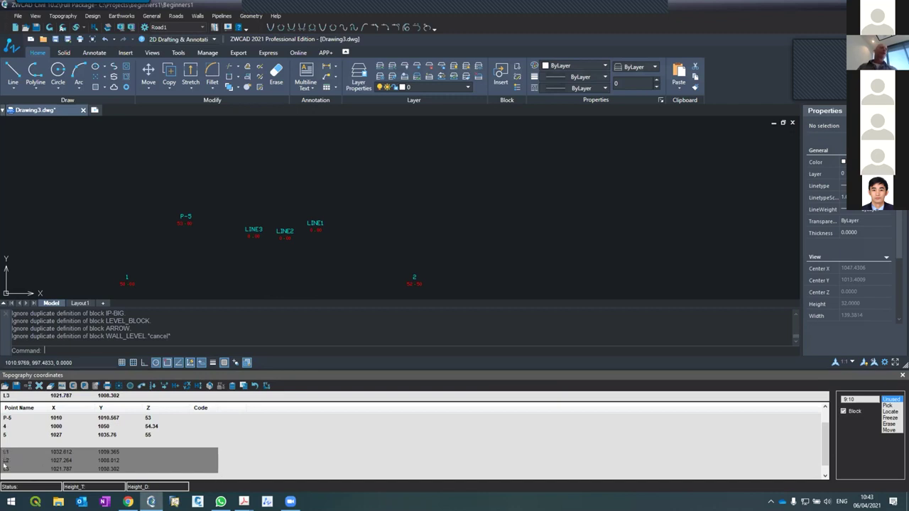
pyautogui.click(49, 27)
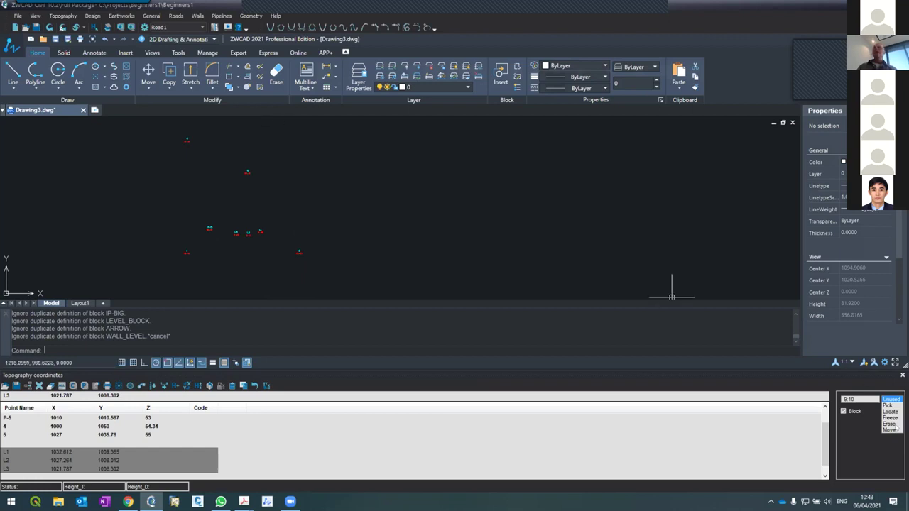
pyautogui.click(850, 412)
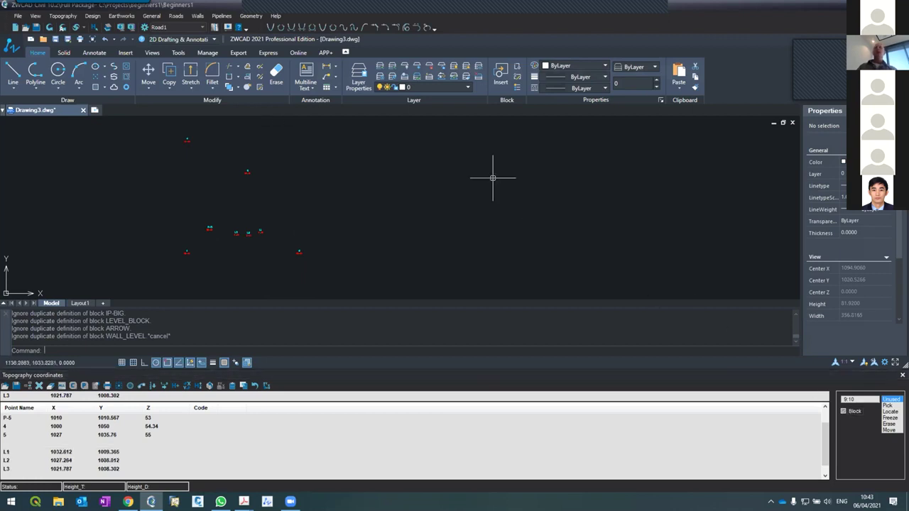
# Create a new layer named SIDEWALK in the layer manager opened with LA.
pyautogui.write('LA')
pyautogui.press('Return')
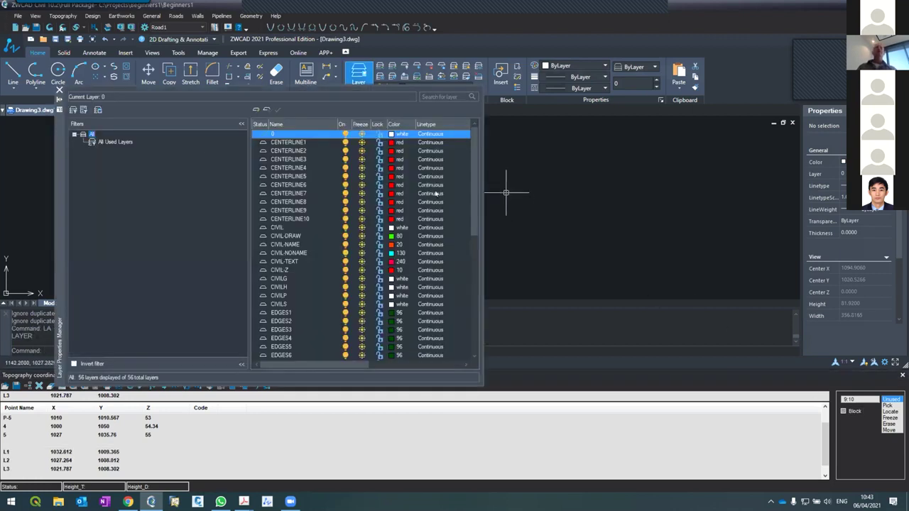
pyautogui.click(256, 110)
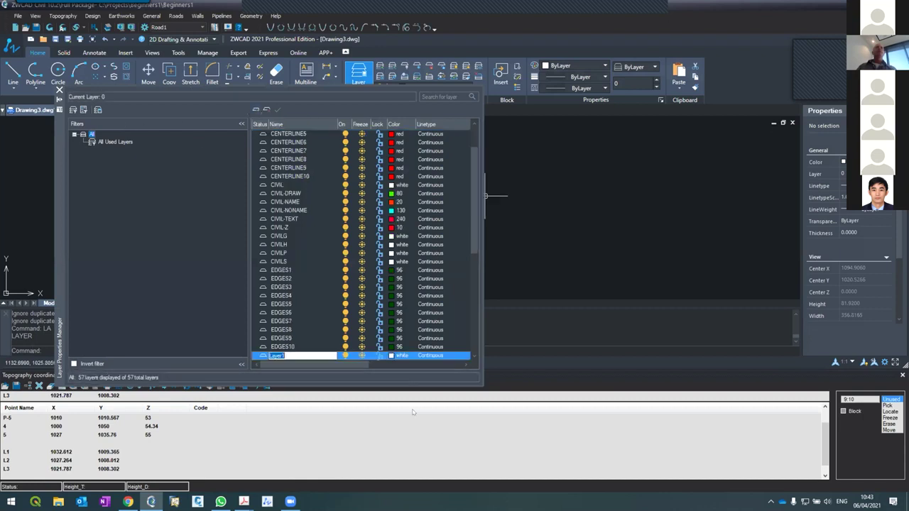
pyautogui.write('SIDEWALK')
pyautogui.press('Return')
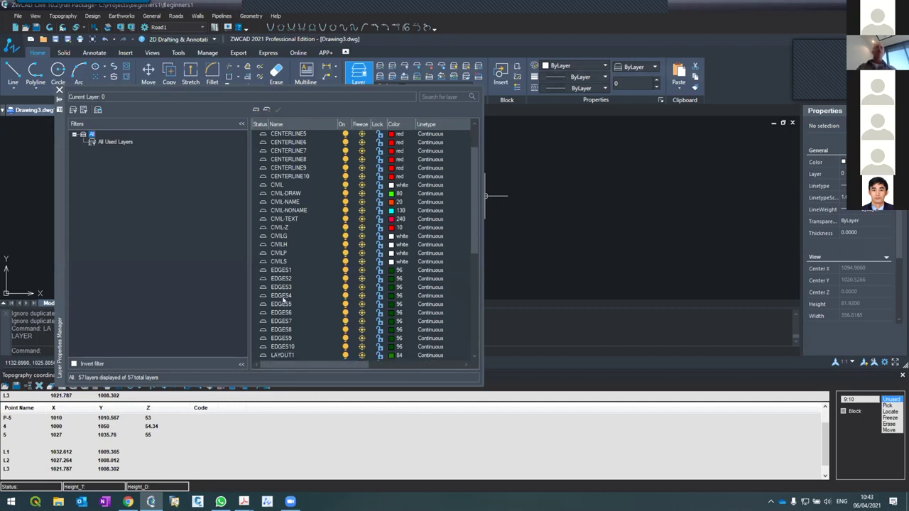
# Give SIDEWALK colour 10 (red) and make it the current layer.
pyautogui.click(283, 297)
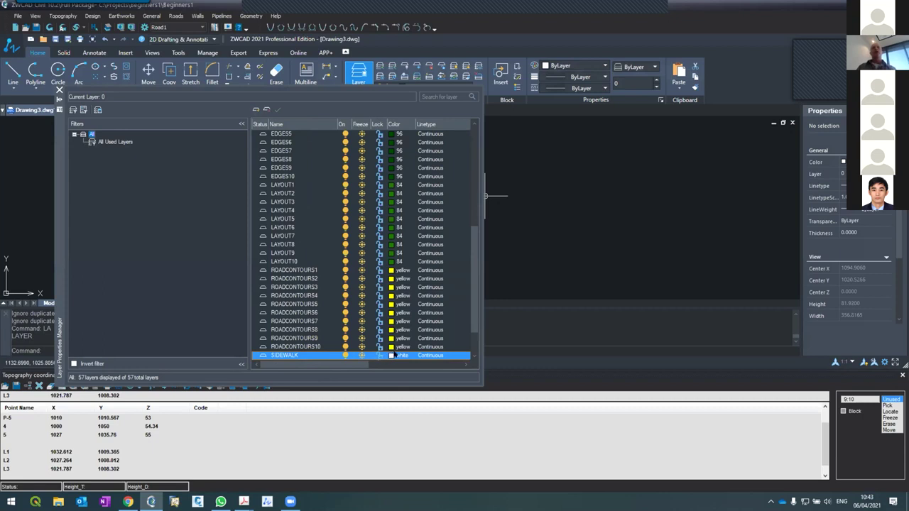
pyautogui.click(400, 356)
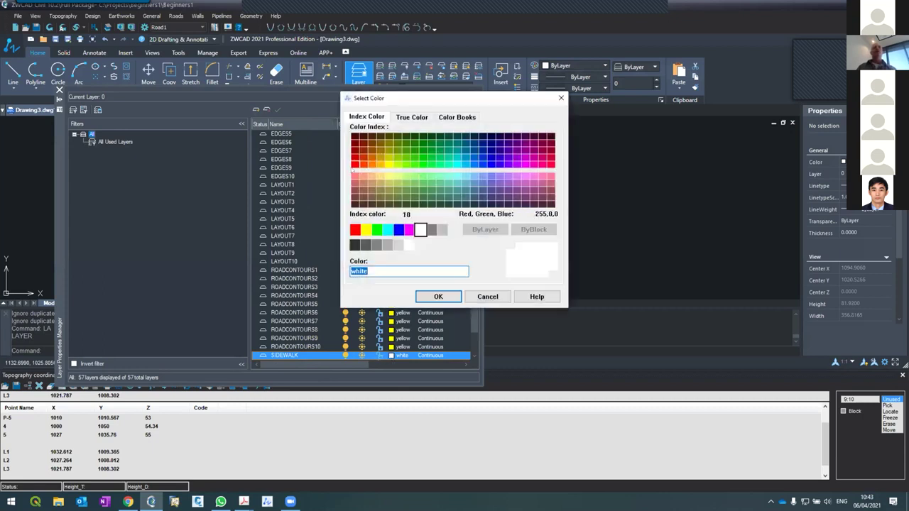
pyautogui.click(355, 164)
pyautogui.click(432, 296)
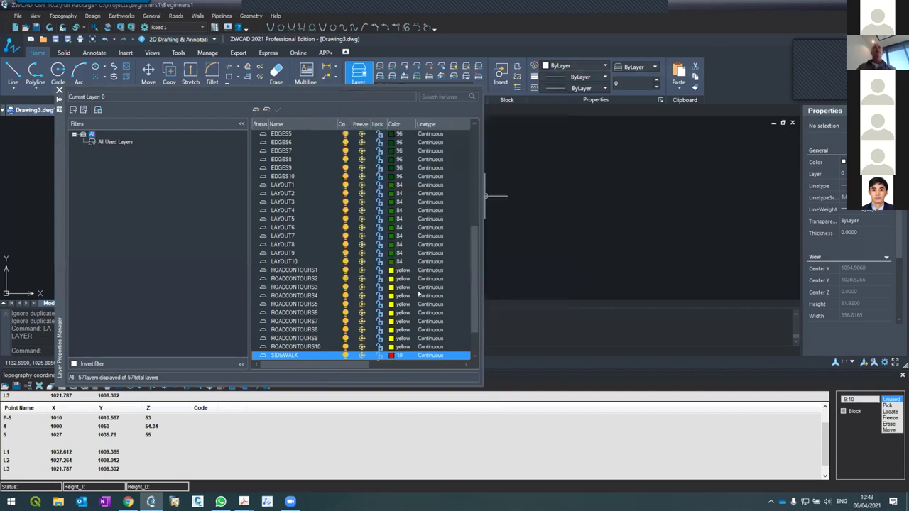
pyautogui.click(276, 110)
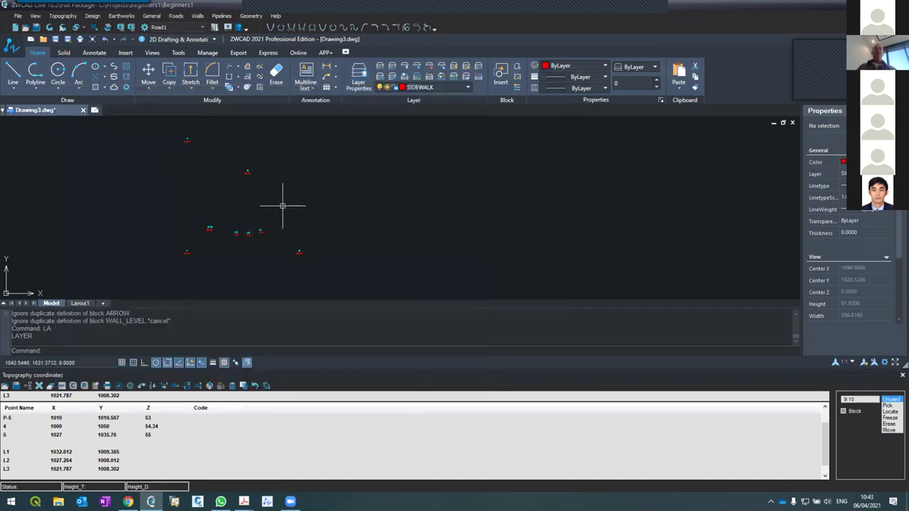
# Draw the red sidewalk polyline from near the top, switching to arc mode to sweep right.
pyautogui.write('pl')
pyautogui.press('Return')
pyautogui.click(283, 128)
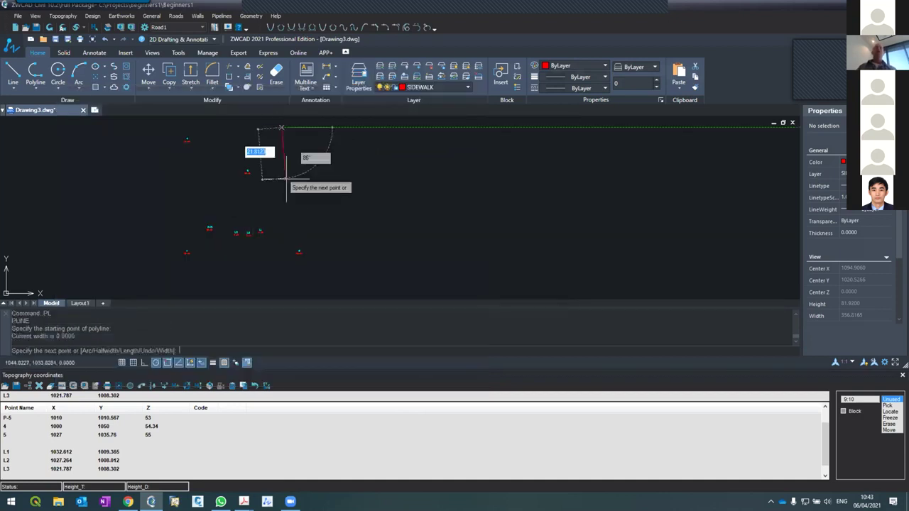
pyautogui.write('a')
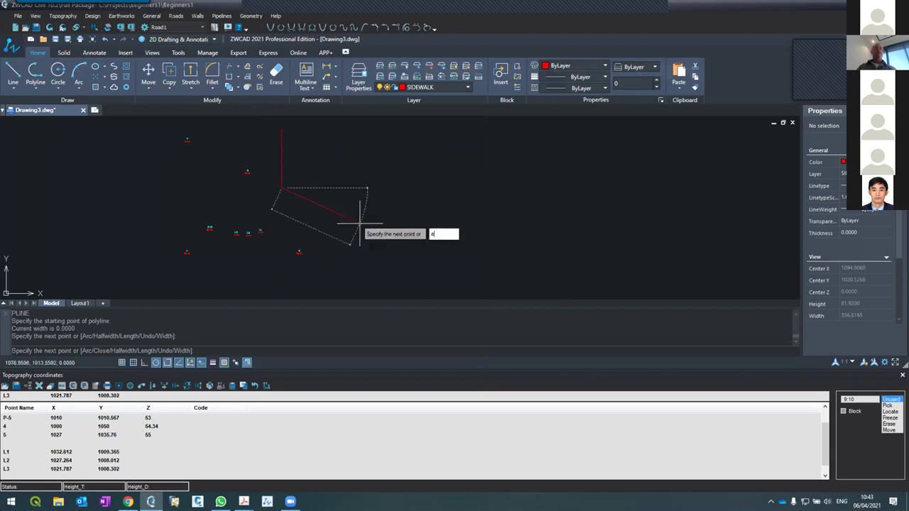
pyautogui.press('Return')
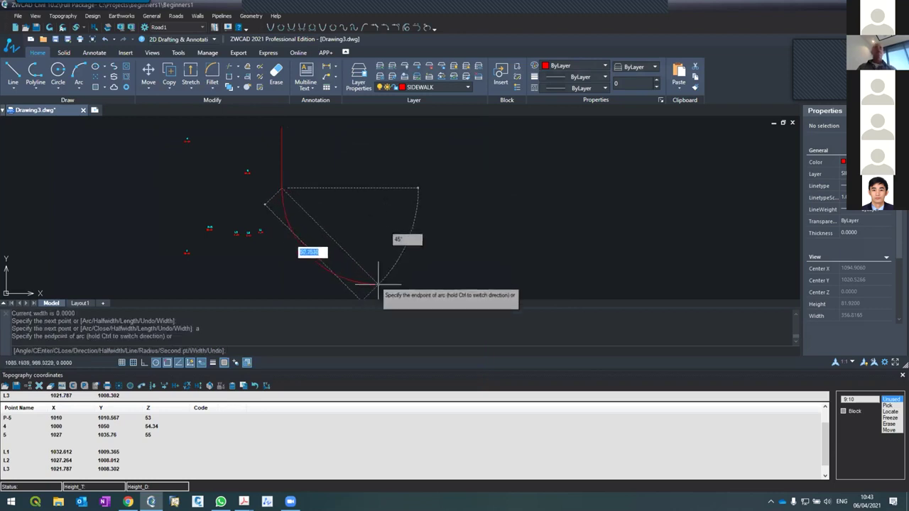
pyautogui.click(424, 292)
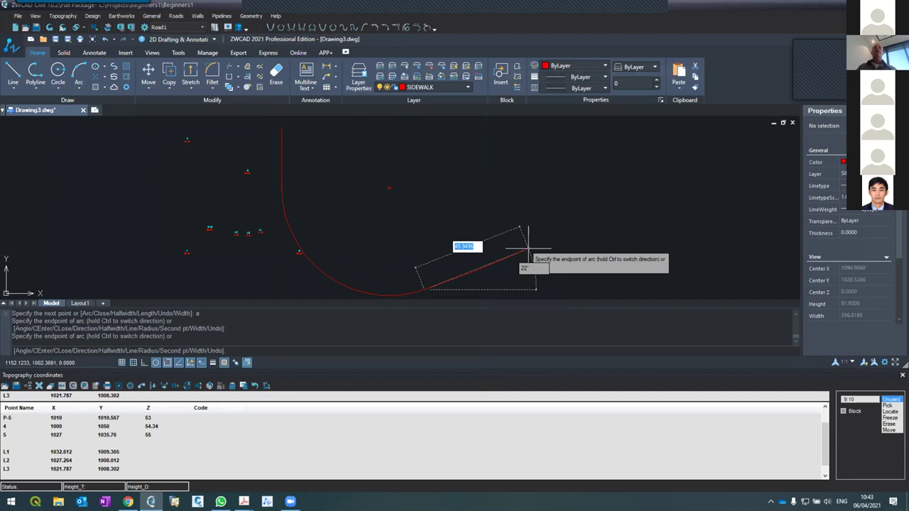
pyautogui.click(524, 248)
pyautogui.press('Return')
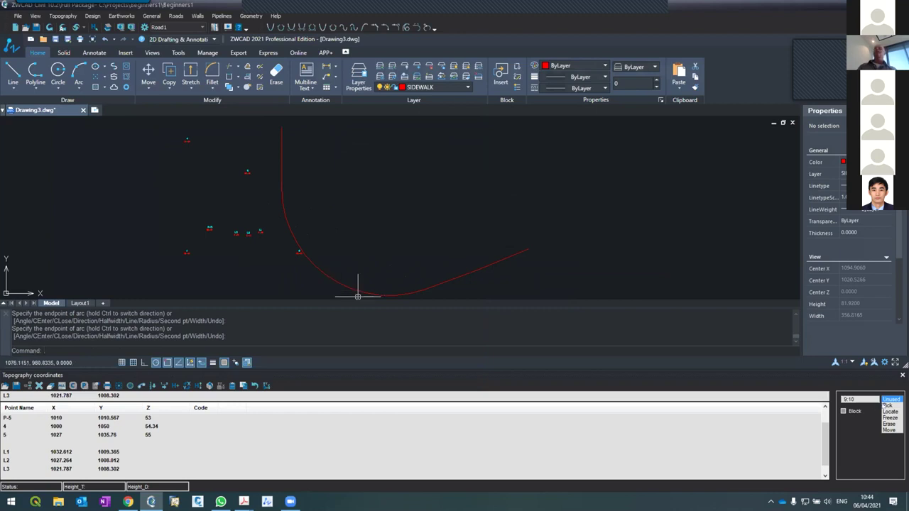
# Pick point 1008 at the curve's top, then turn on Nearest snap and turn off Intersection snap.
pyautogui.click(282, 129)
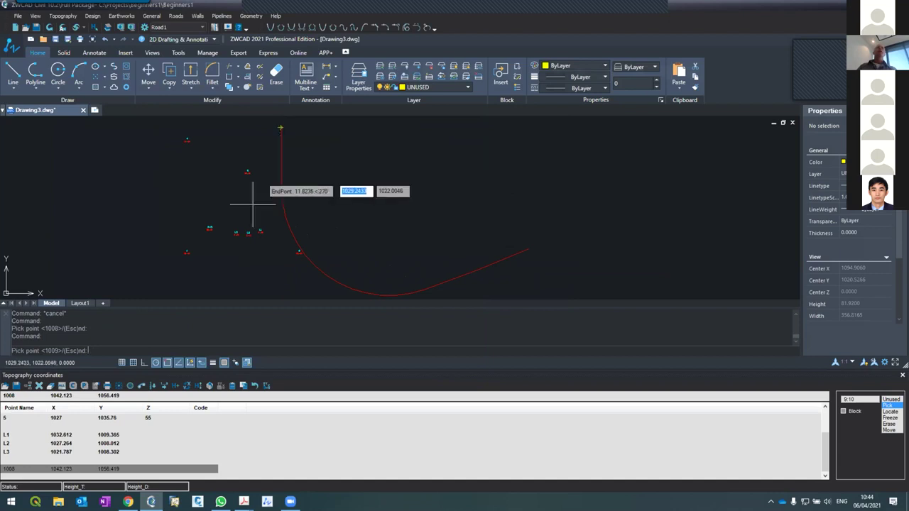
pyautogui.rightClick(164, 363)
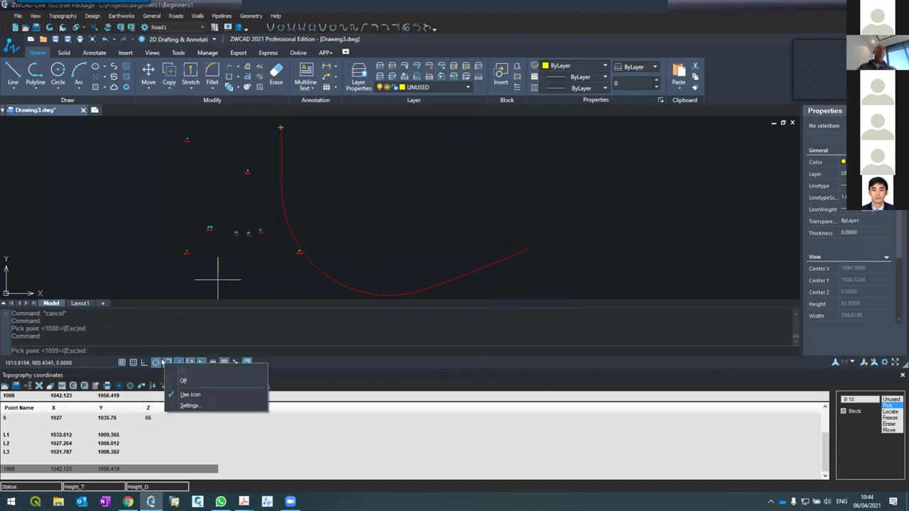
pyautogui.click(188, 403)
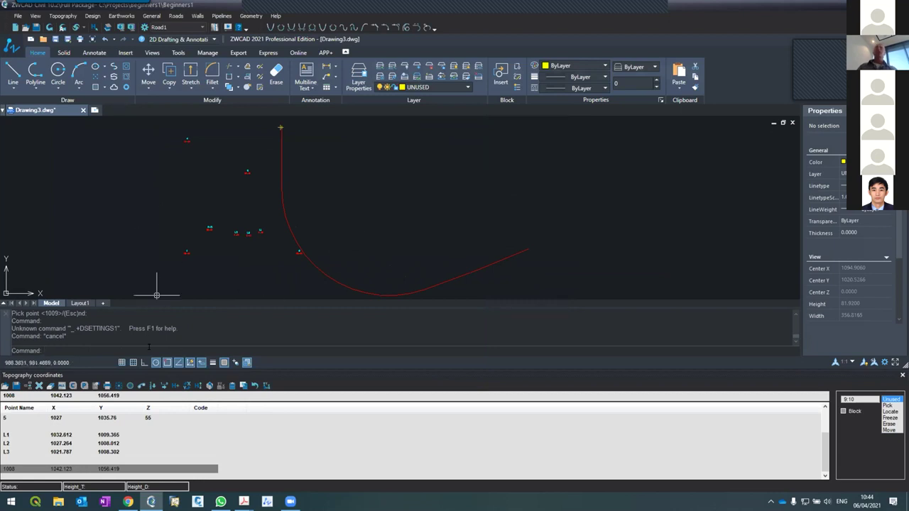
pyautogui.rightClick(167, 363)
pyautogui.click(191, 406)
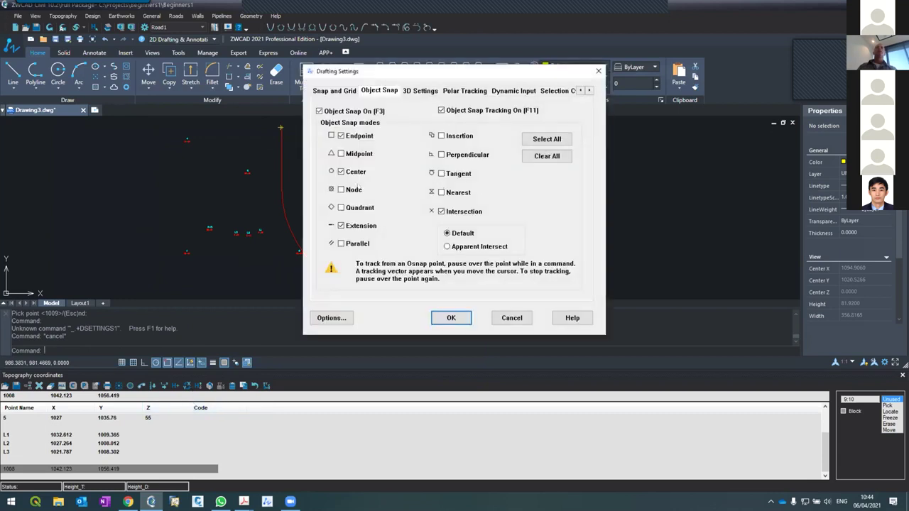
pyautogui.click(441, 192)
pyautogui.click(441, 211)
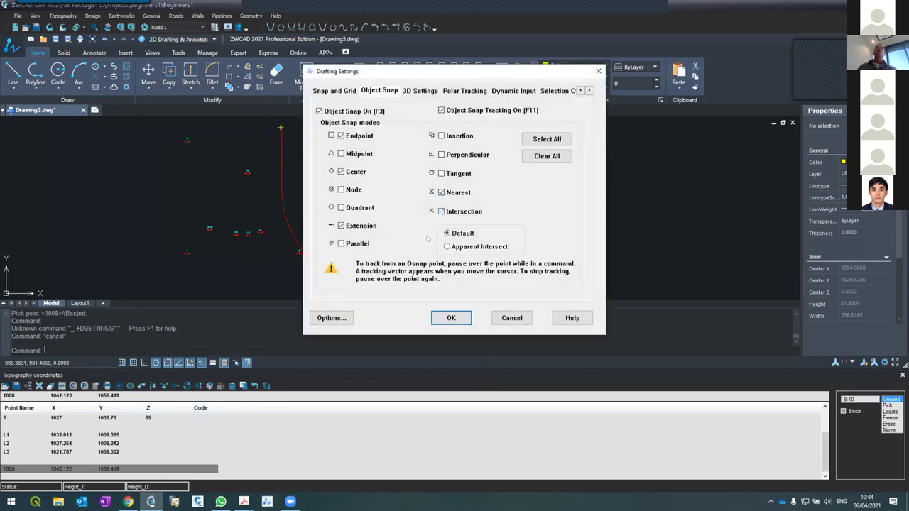
pyautogui.click(451, 319)
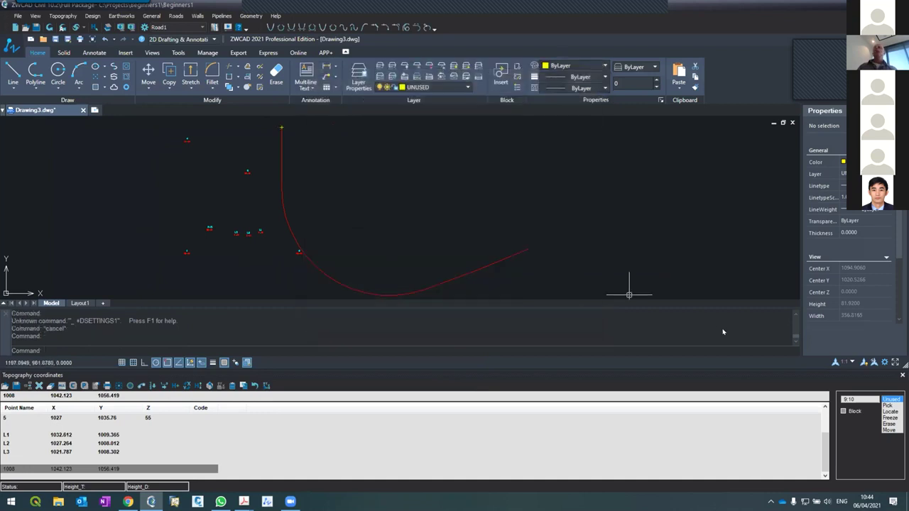
# Pick survey points 1010 to 1018 down the curve and along the bend.
pyautogui.click(888, 406)
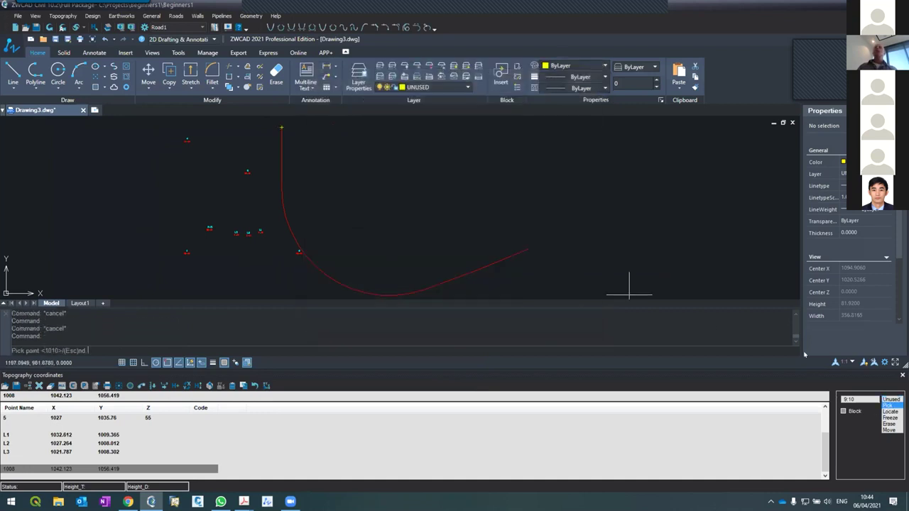
pyautogui.click(281, 147)
pyautogui.click(282, 170)
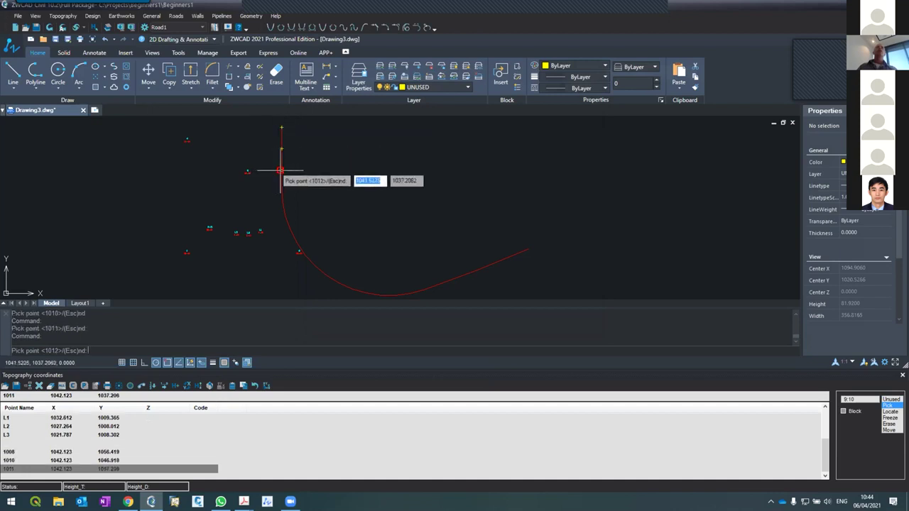
pyautogui.click(284, 211)
pyautogui.click(290, 230)
pyautogui.click(298, 242)
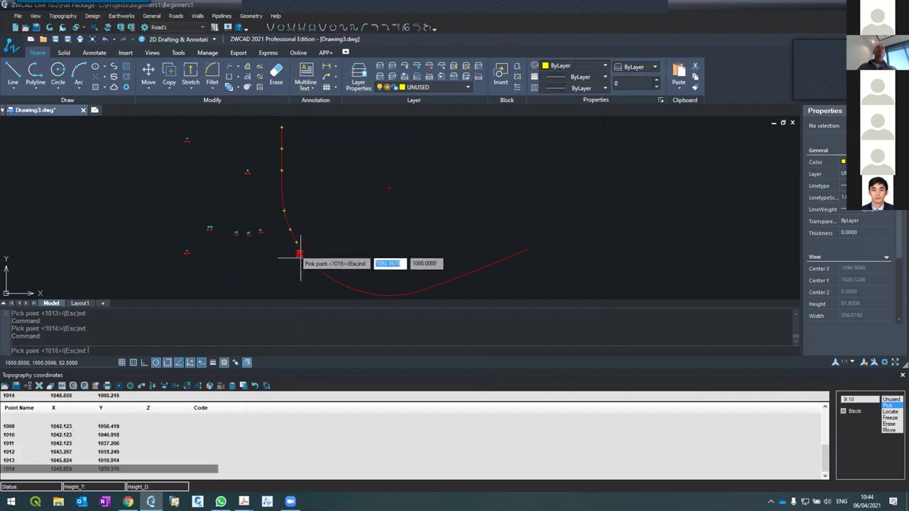
pyautogui.click(307, 256)
pyautogui.click(319, 270)
pyautogui.click(333, 281)
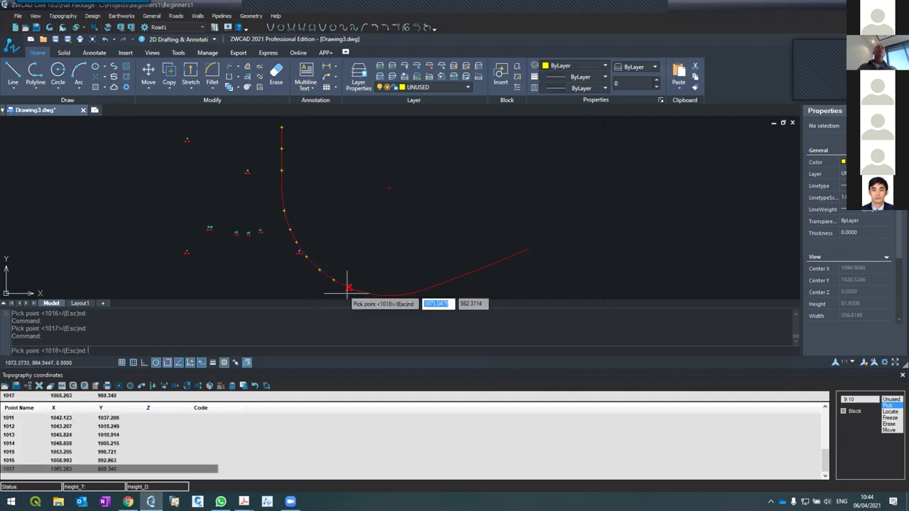
pyautogui.click(353, 289)
# Pick points 1019 to 1026 across the bottom and up the right side of the curve.
pyautogui.click(371, 293)
pyautogui.click(378, 293)
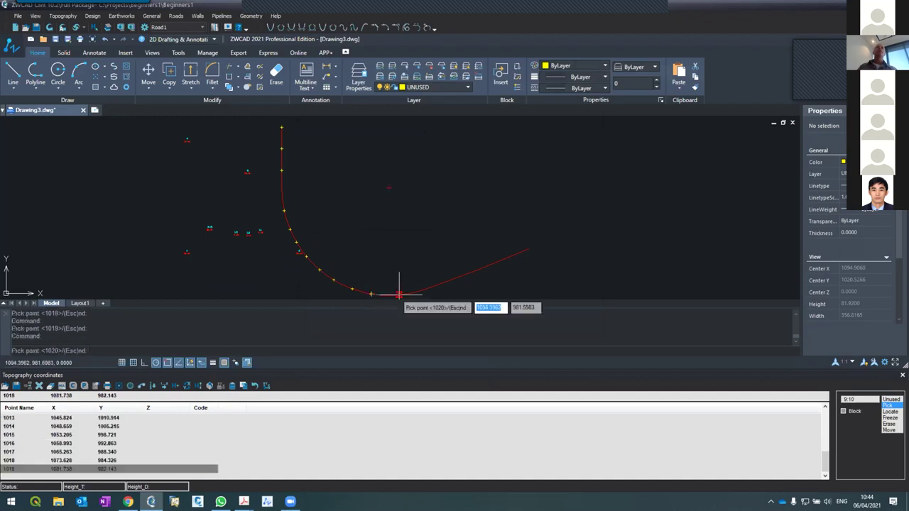
pyautogui.click(424, 290)
pyautogui.click(447, 282)
pyautogui.click(469, 274)
pyautogui.click(490, 265)
pyautogui.click(507, 258)
pyautogui.click(540, 250)
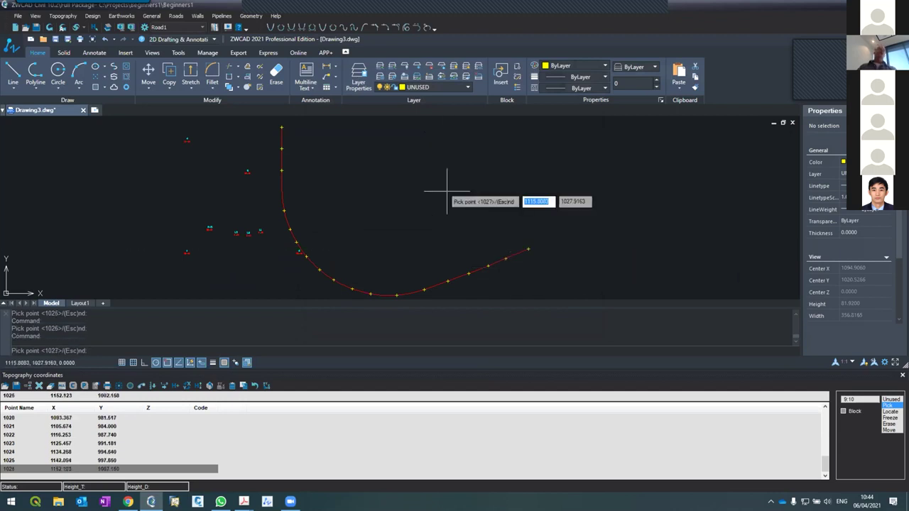
pyautogui.press('Escape')
pyautogui.press('Escape')
pyautogui.press('Escape')
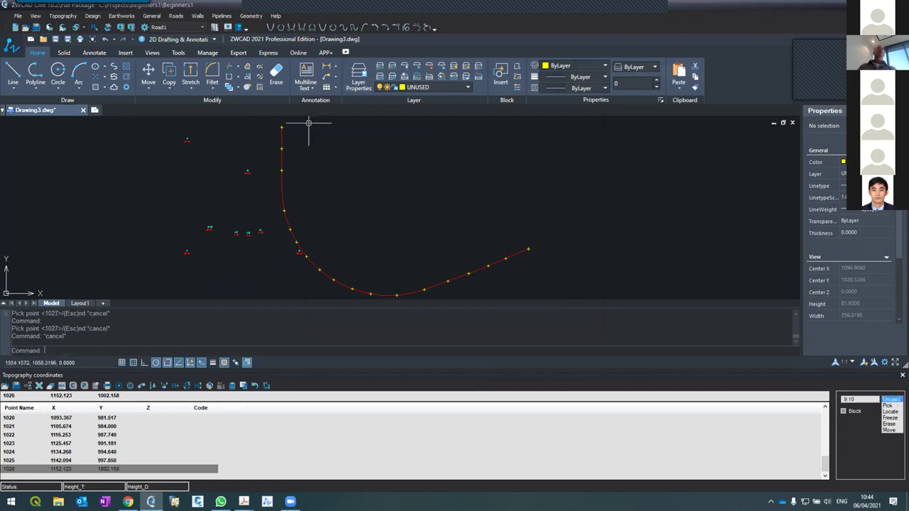
pyautogui.click(49, 27)
# Redraw the points with their labels and pan around to check the curve's top point.
pyautogui.write('a')
pyautogui.press('Return')
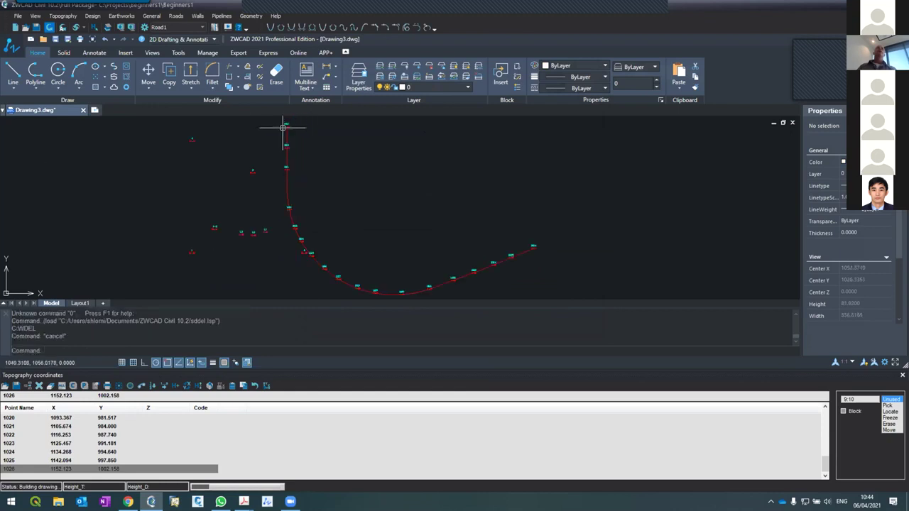
pyautogui.moveTo(288, 126); pyautogui.dragTo(286, 250, button='middle')
pyautogui.scroll(2, 286, 250)
pyautogui.scroll(-2, 292, 196)
pyautogui.scroll(3, 292, 203)
pyautogui.scroll(-1, 285, 156)
pyautogui.moveTo(294, 277); pyautogui.dragTo(296, 204, button='middle')
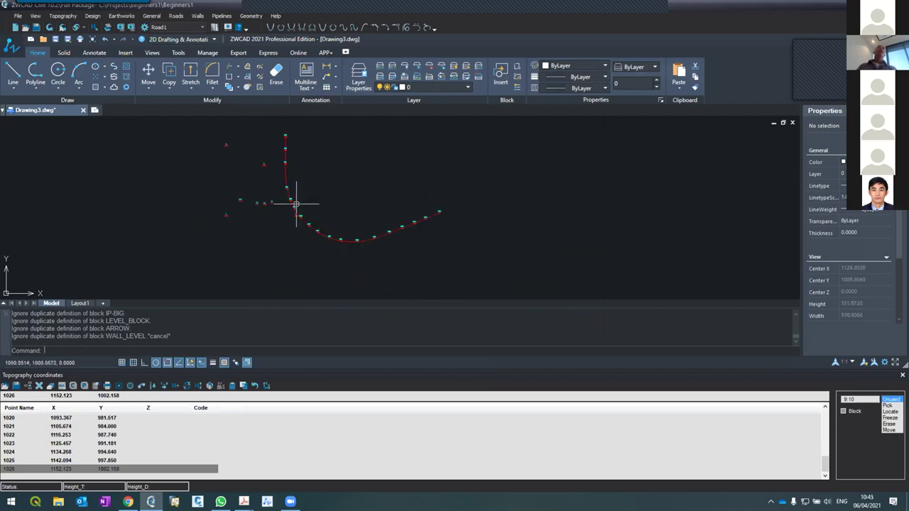
# Scroll the coordinates table to the bottom and select rows 1021–1026.
pyautogui.click(824, 408)
pyautogui.click(824, 407)
pyautogui.click(824, 407)
pyautogui.click(824, 407)
pyautogui.click(824, 407)
pyautogui.click(824, 407)
pyautogui.click(824, 407)
pyautogui.click(824, 407)
pyautogui.click(824, 408)
pyautogui.click(824, 407)
pyautogui.click(824, 407)
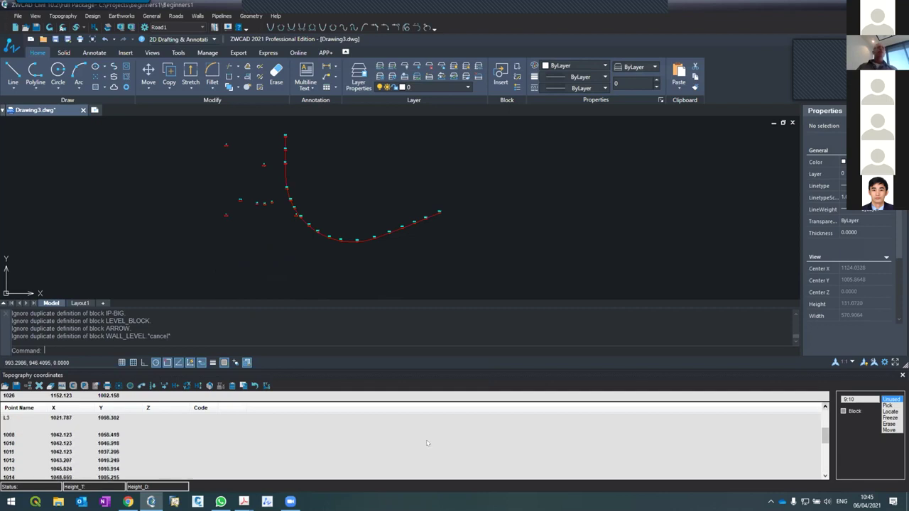
pyautogui.click(95, 436)
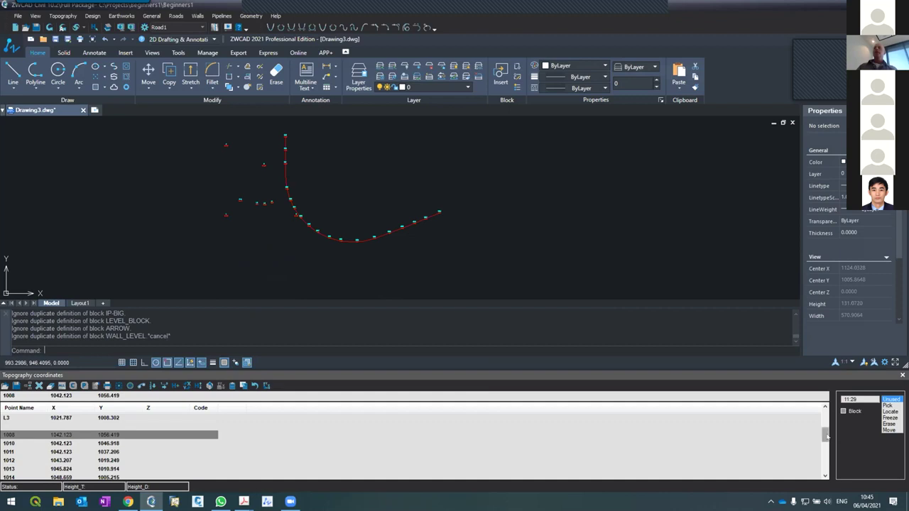
pyautogui.moveTo(824, 434); pyautogui.dragTo(816, 481)
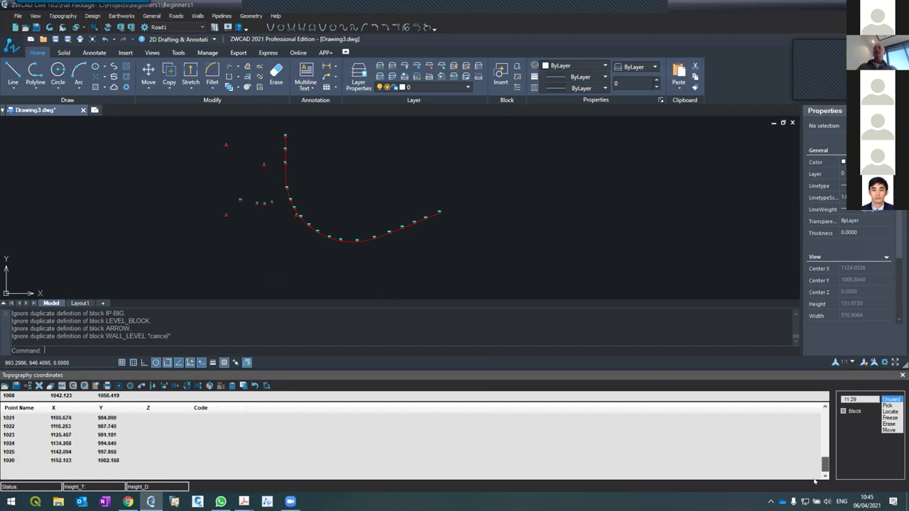
pyautogui.keyDown('shift'); pyautogui.click(8, 460); pyautogui.keyUp('shift')
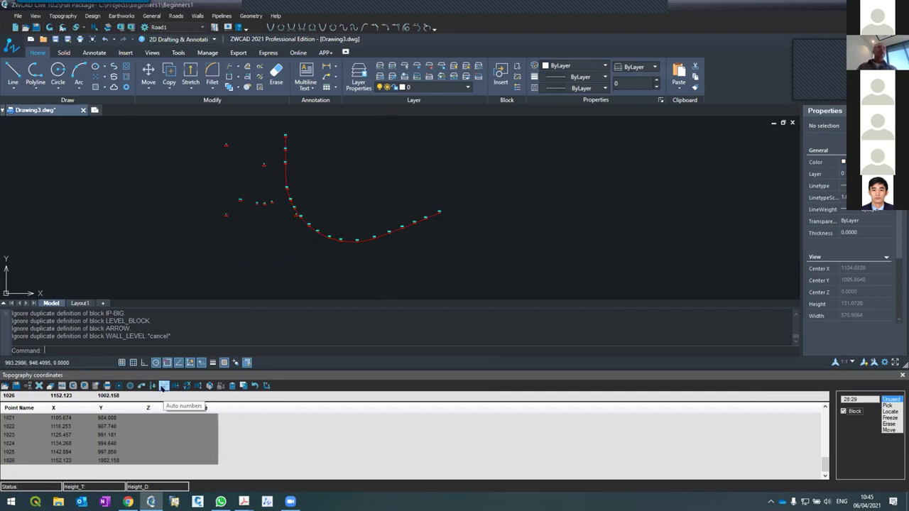
# Auto-number the block points starting at 1, accepting the block-only renumbering warning.
pyautogui.click(162, 387)
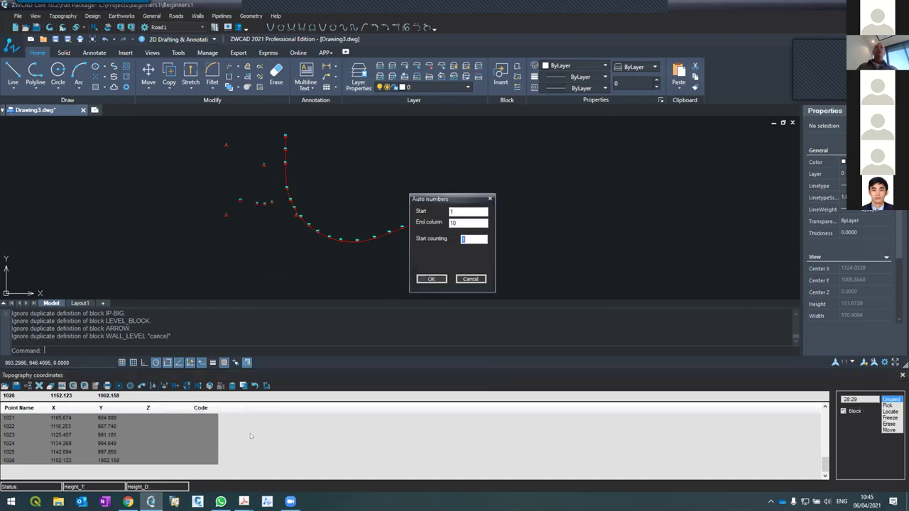
pyautogui.click(429, 279)
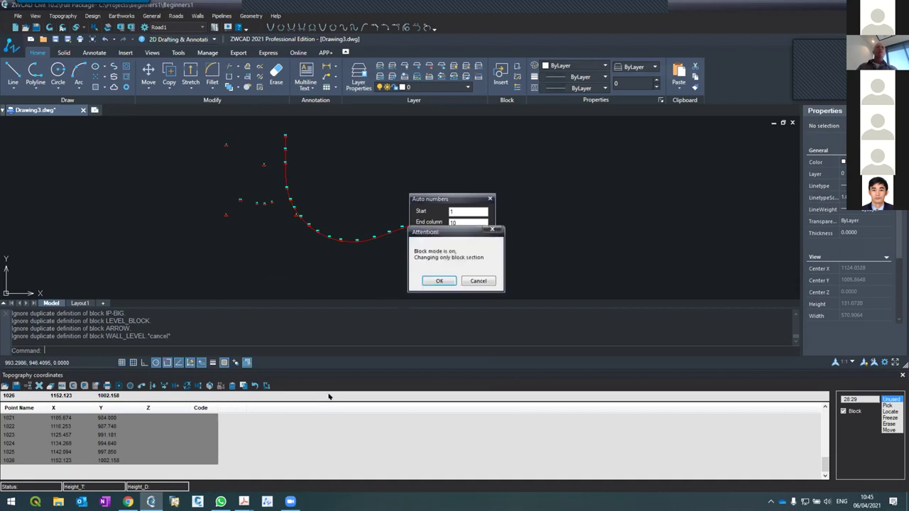
pyautogui.click(439, 280)
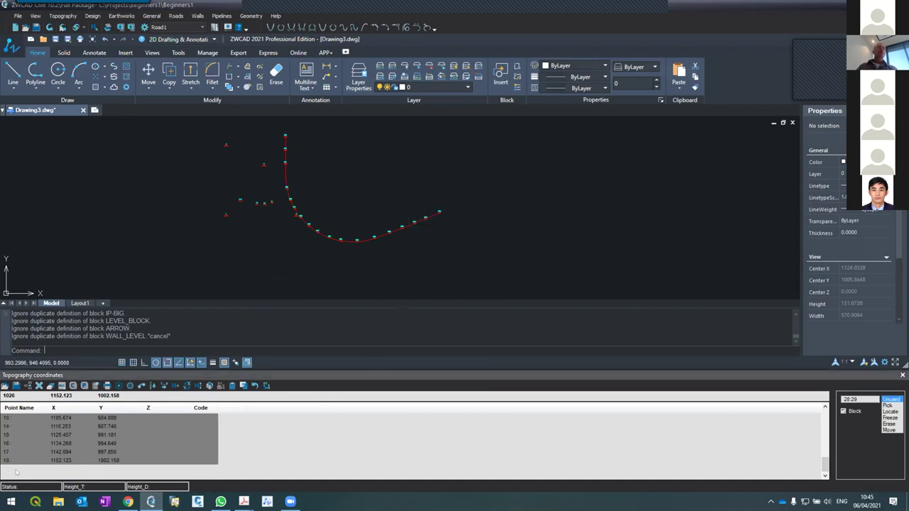
# Scroll the coordinates table down and select the last renumbered point, 18.
pyautogui.click(825, 407)
pyautogui.click(824, 407)
pyautogui.click(825, 408)
pyautogui.click(825, 407)
pyautogui.click(826, 406)
pyautogui.click(826, 407)
pyautogui.click(826, 407)
pyautogui.click(826, 406)
pyautogui.click(826, 407)
pyautogui.click(826, 407)
pyautogui.click(826, 406)
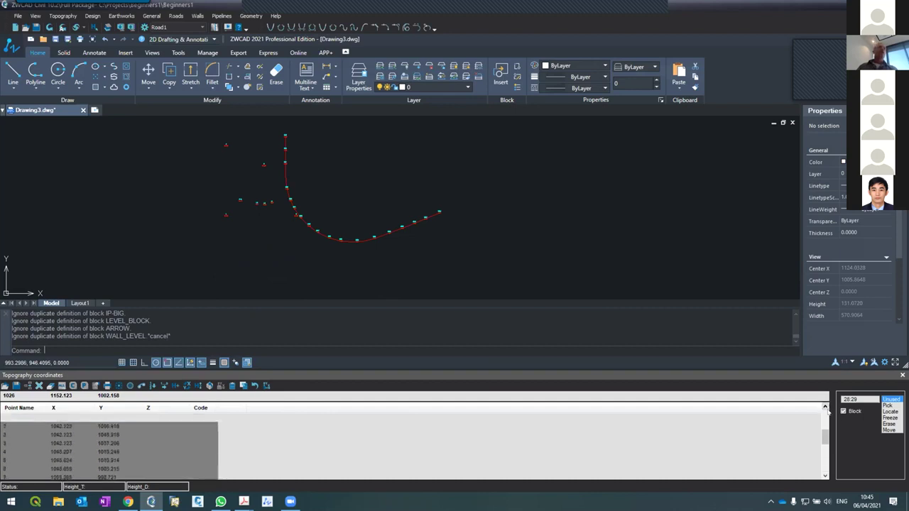
pyautogui.scroll(-4, 828, 450)
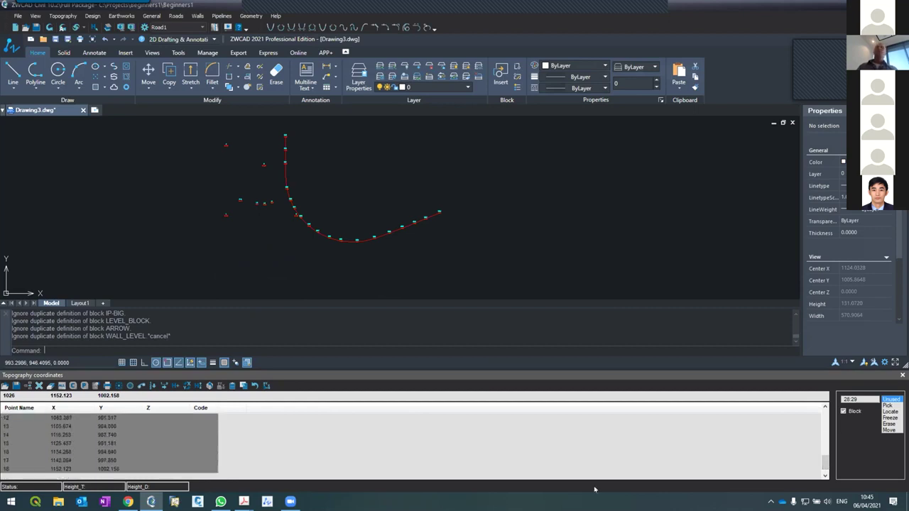
pyautogui.click(70, 469)
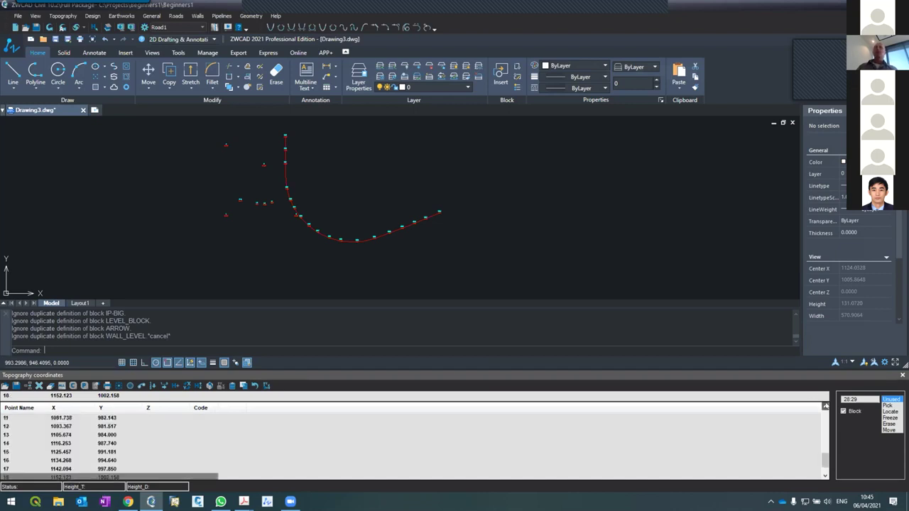
# Reselect point 18, then select every row in the coordinates table.
pyautogui.scroll(3, 823, 401)
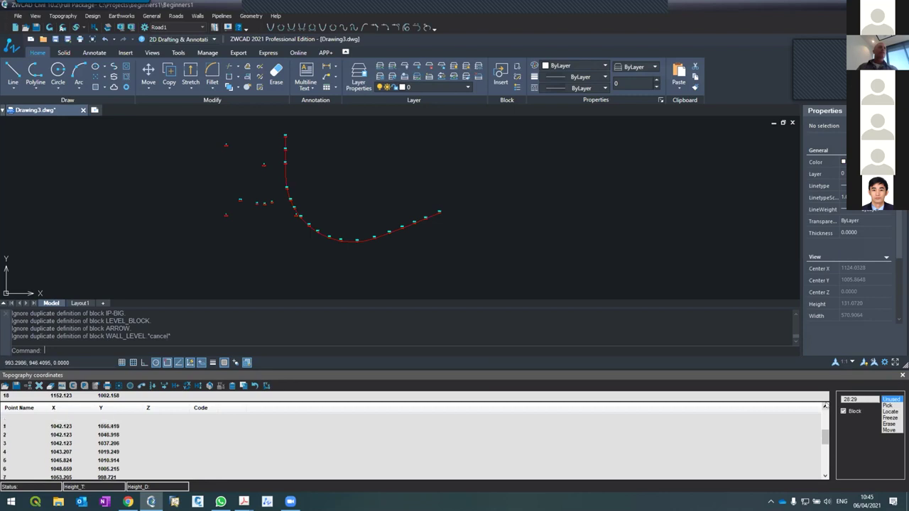
pyautogui.scroll(-4, 823, 426)
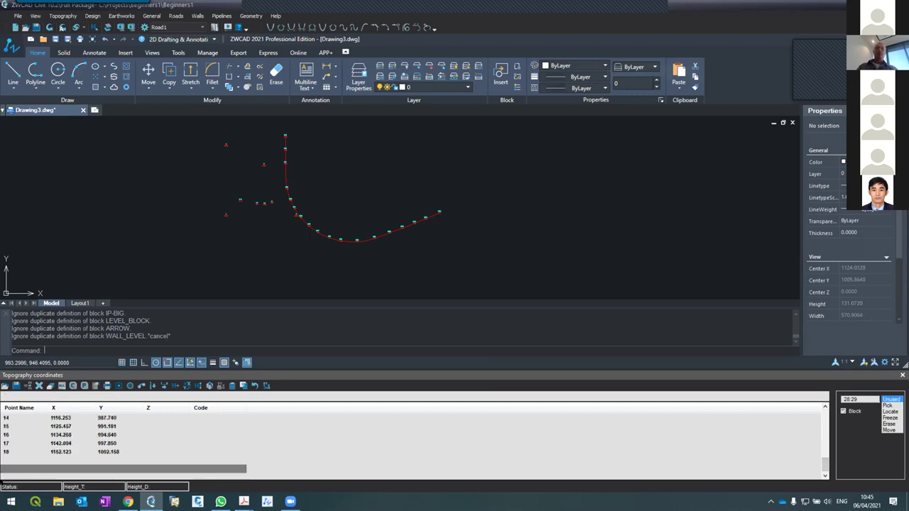
pyautogui.click(40, 451)
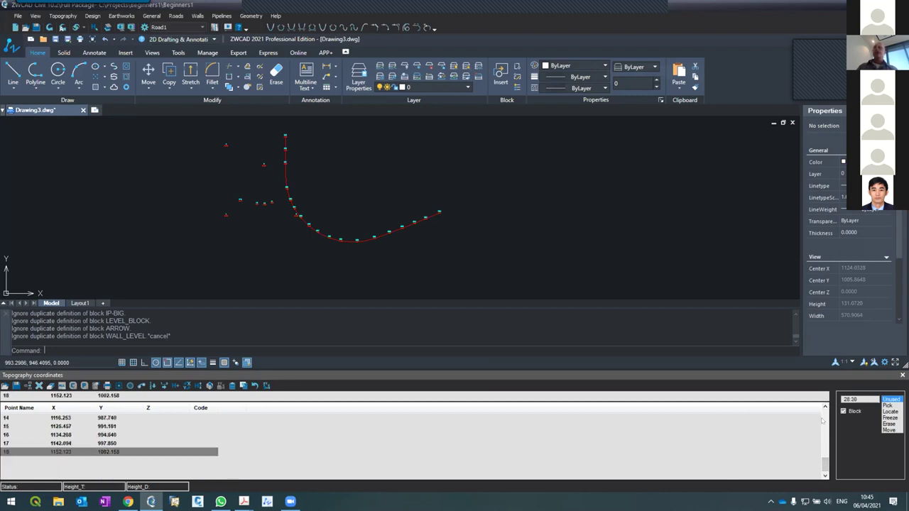
pyautogui.scroll(5, 823, 421)
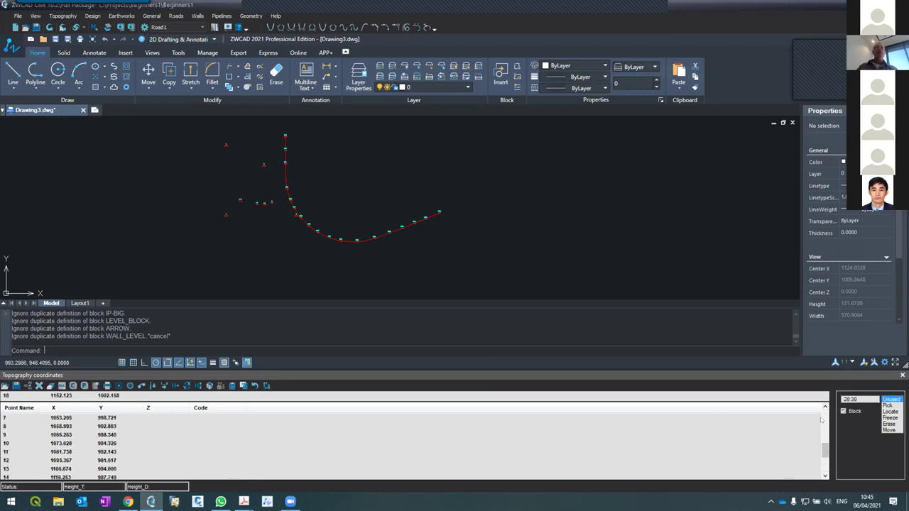
pyautogui.click(9, 399)
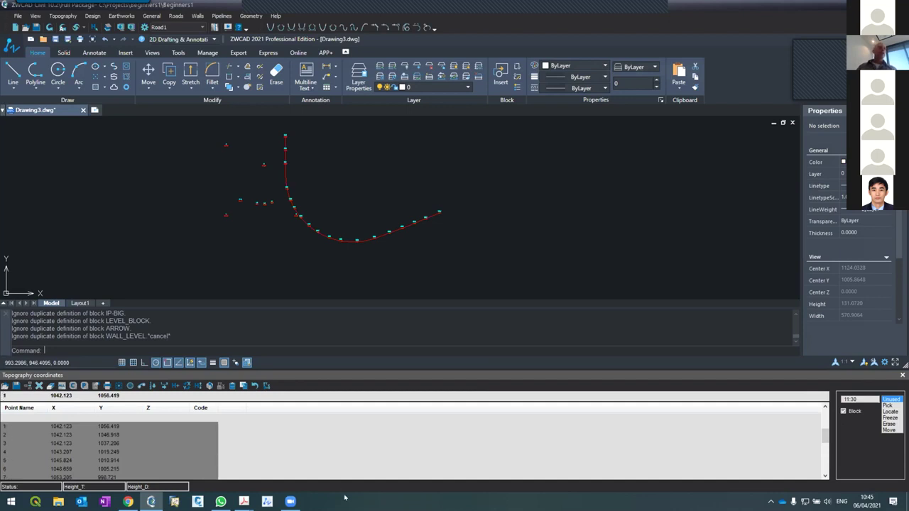
# Turn off Block mode, zoom to check the SW labels, and start Save as text file.
pyautogui.click(849, 412)
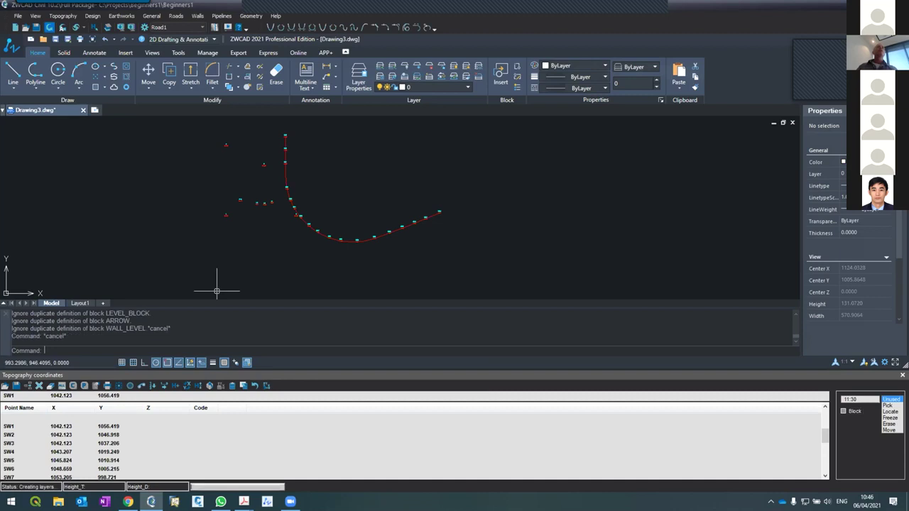
pyautogui.scroll(5, 322, 224)
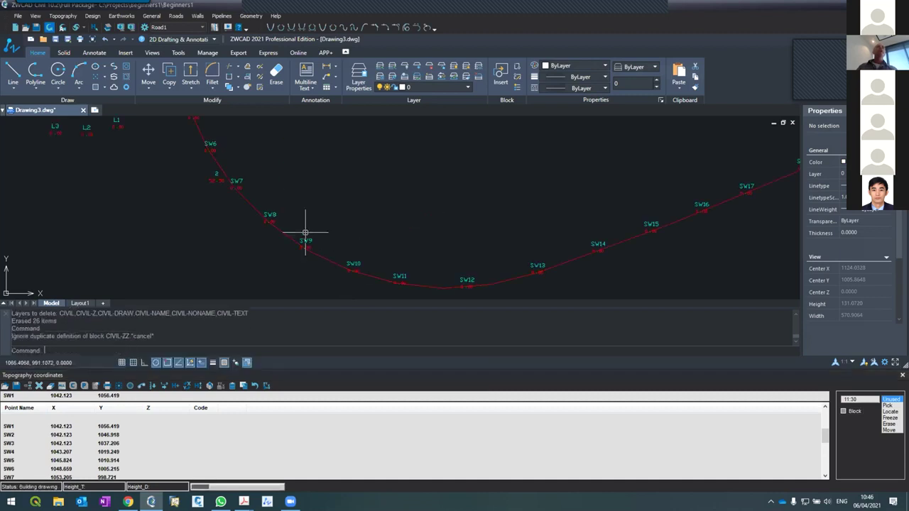
pyautogui.scroll(-5, 290, 238)
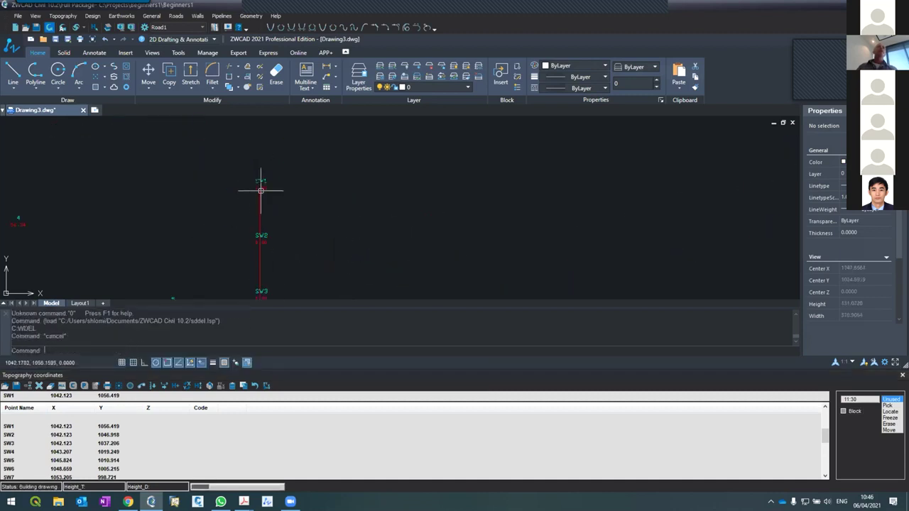
pyautogui.scroll(2, 256, 219)
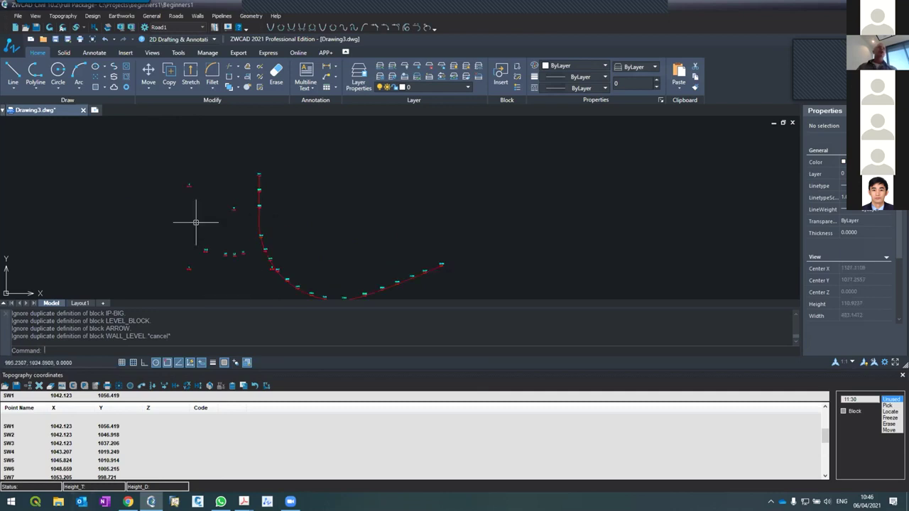
pyautogui.scroll(-2, 274, 132)
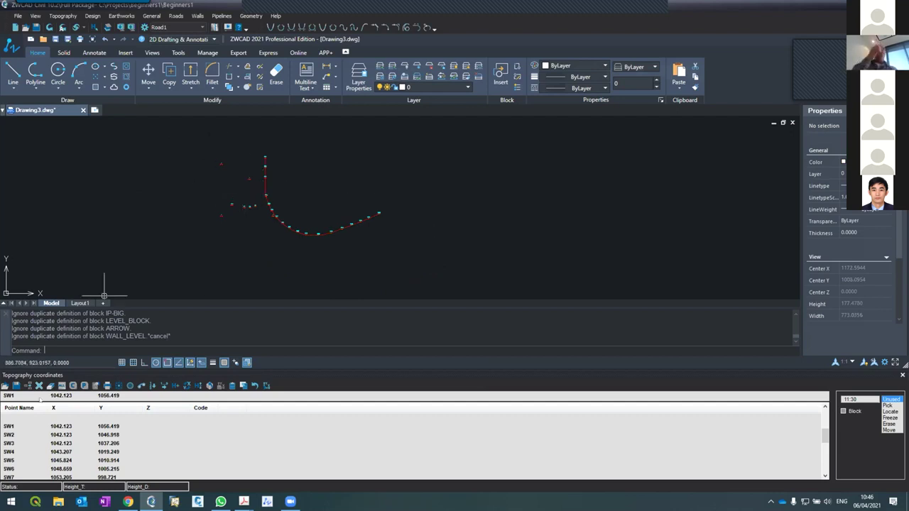
pyautogui.click(16, 386)
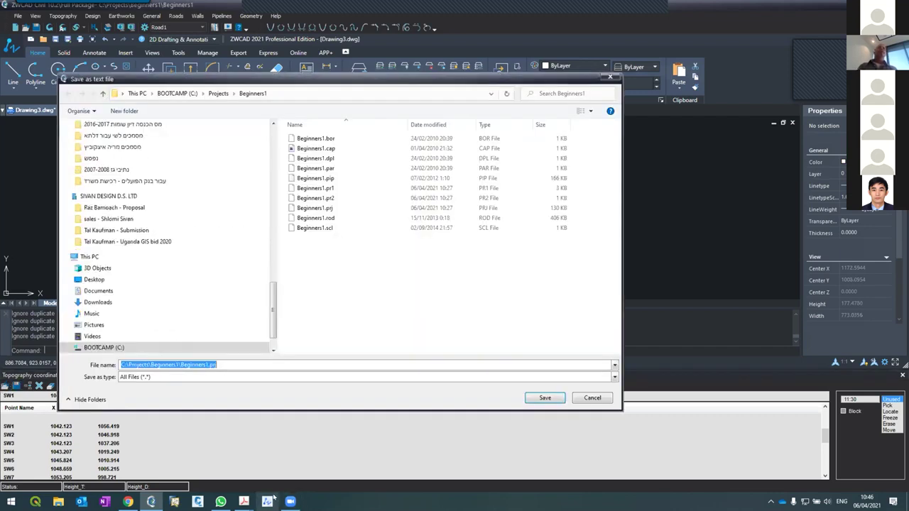
# Save the point list as 'Setting out - SW+Add' with file type All Files (*.*).
pyautogui.click(198, 377)
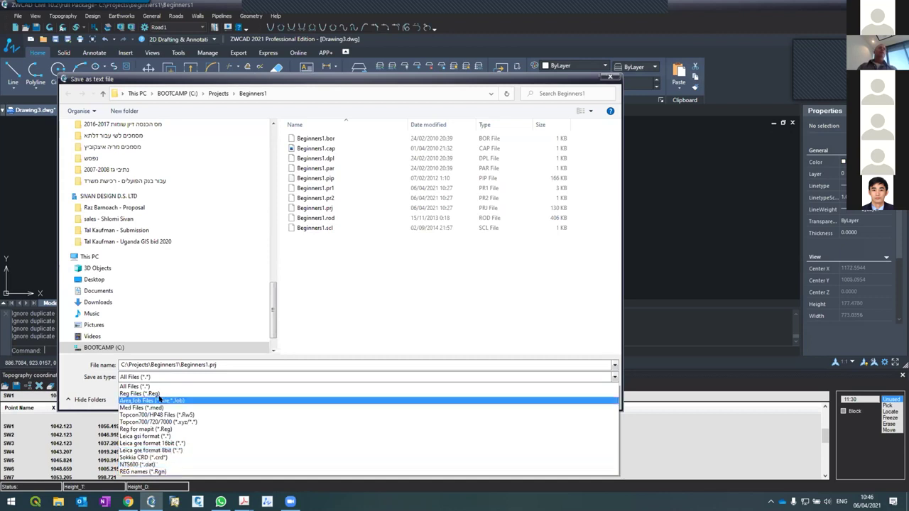
pyautogui.click(153, 387)
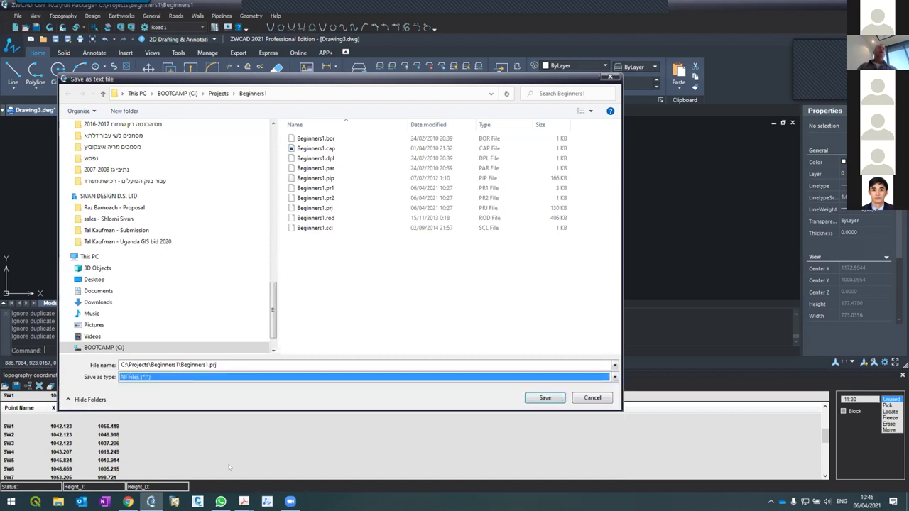
pyautogui.doubleClick(218, 364)
pyautogui.write('sw1')
pyautogui.press('BackSpace')
pyautogui.press('BackSpace')
pyautogui.press('BackSpace')
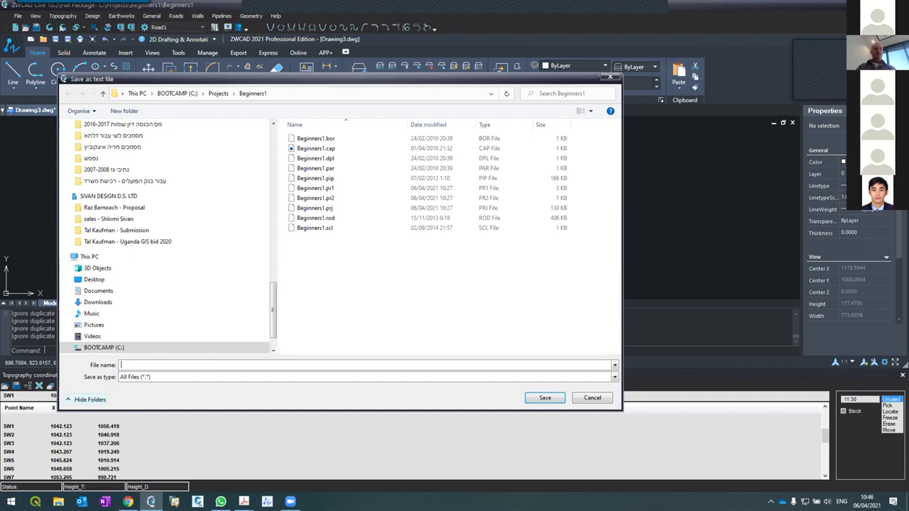
pyautogui.write('Setting out')
pyautogui.write(' - SW')
pyautogui.write('1')
pyautogui.write('AD')
pyautogui.write('d.')
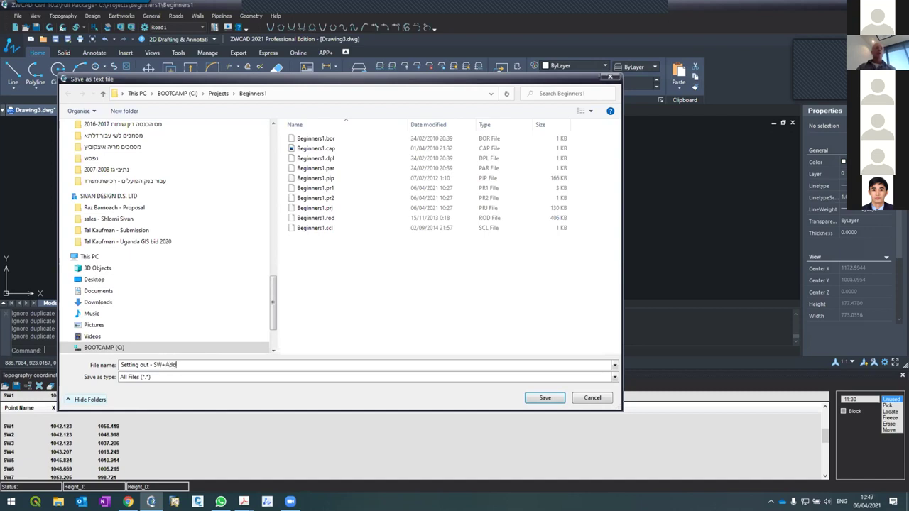
pyautogui.press('Return')
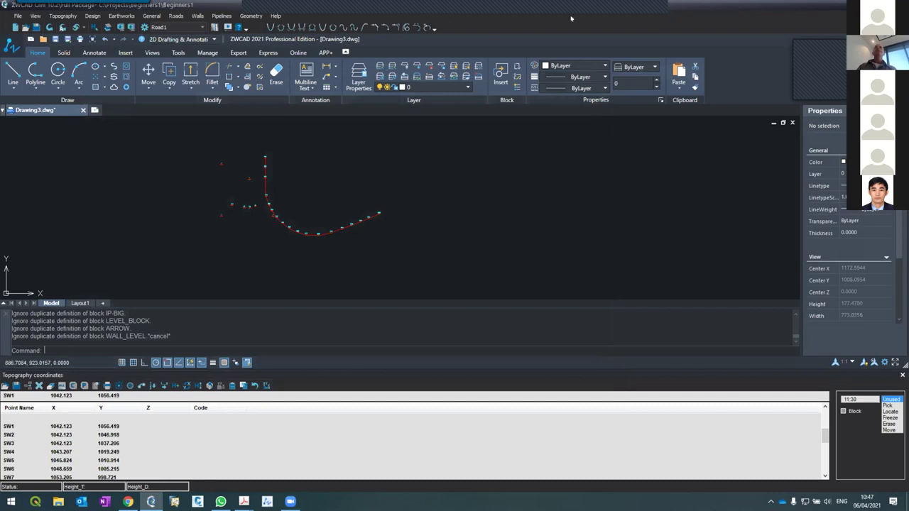
pyautogui.press('super+e')
# Browse to C:\Projects\Beginners1 and open the 'Setting out - SW+Add' file.
pyautogui.doubleClick(538, 75)
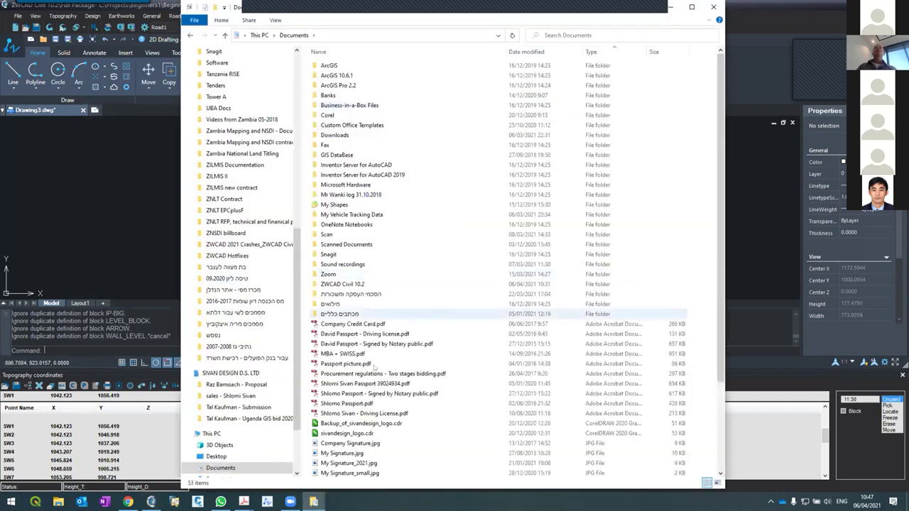
pyautogui.scroll(-2, 217, 421)
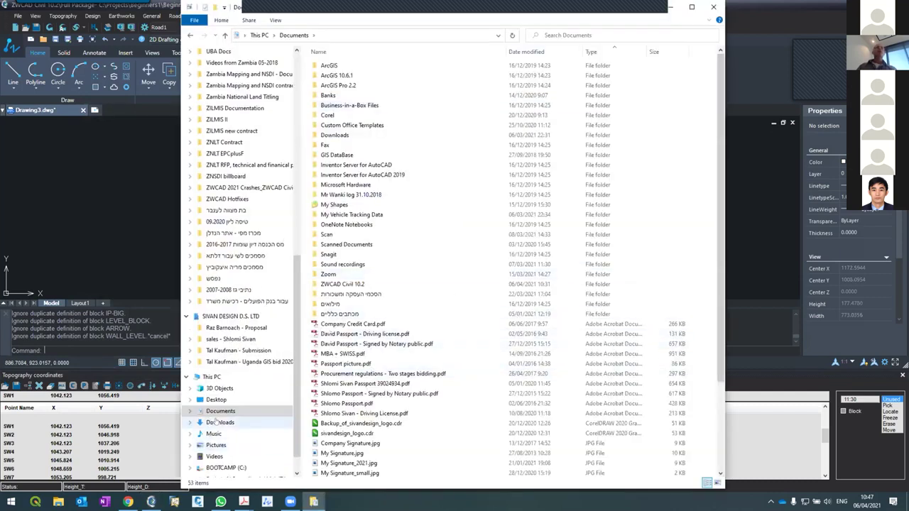
pyautogui.click(226, 468)
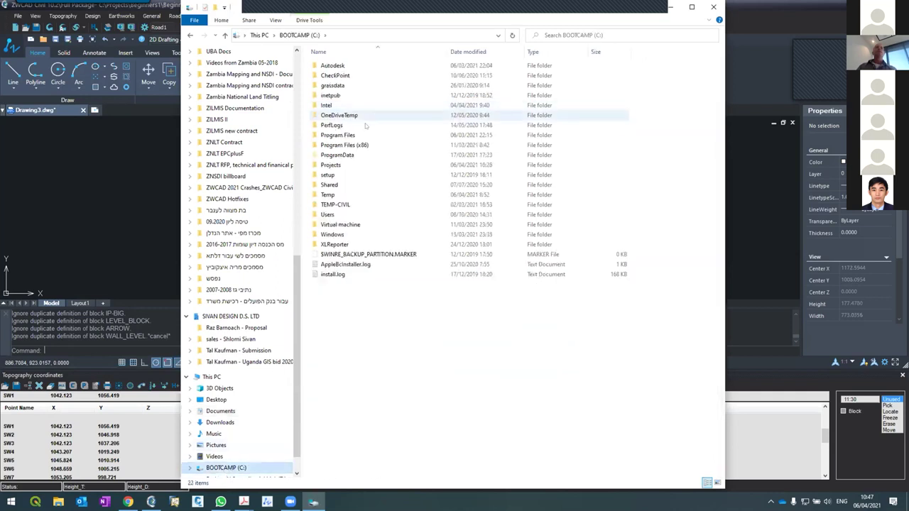
pyautogui.doubleClick(333, 164)
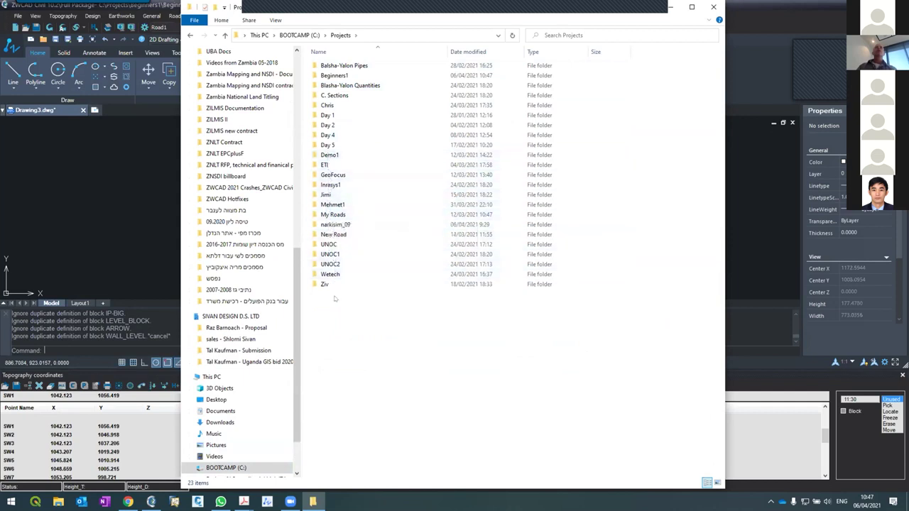
pyautogui.click(463, 51)
pyautogui.doubleClick(348, 65)
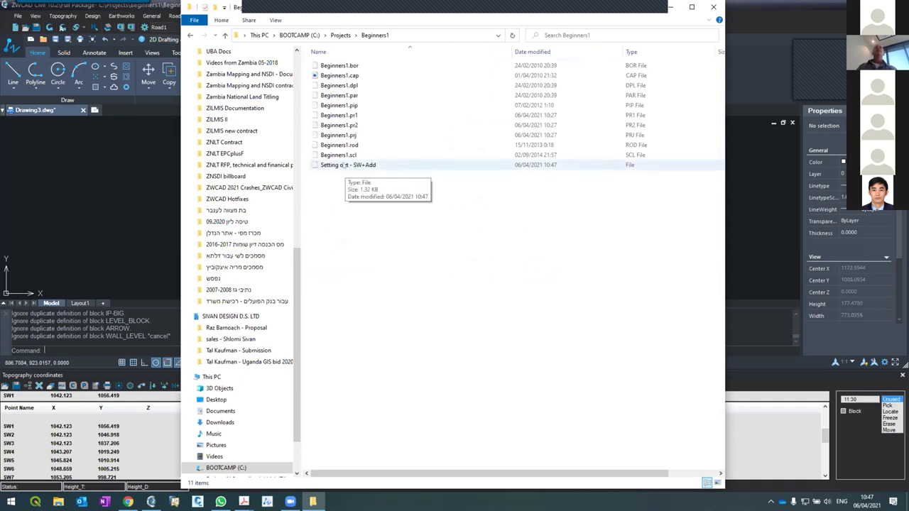
pyautogui.doubleClick(343, 164)
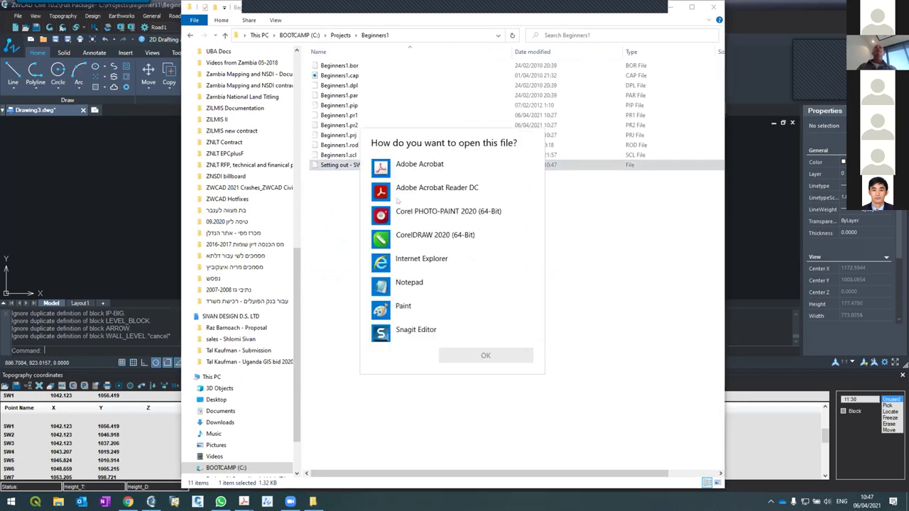
pyautogui.click(455, 286)
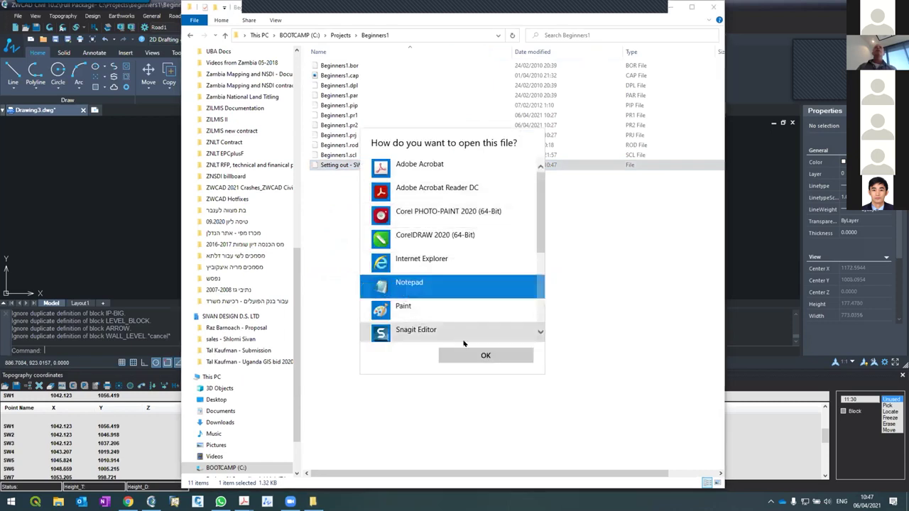
pyautogui.click(485, 355)
pyautogui.scroll(-1, 263, 217)
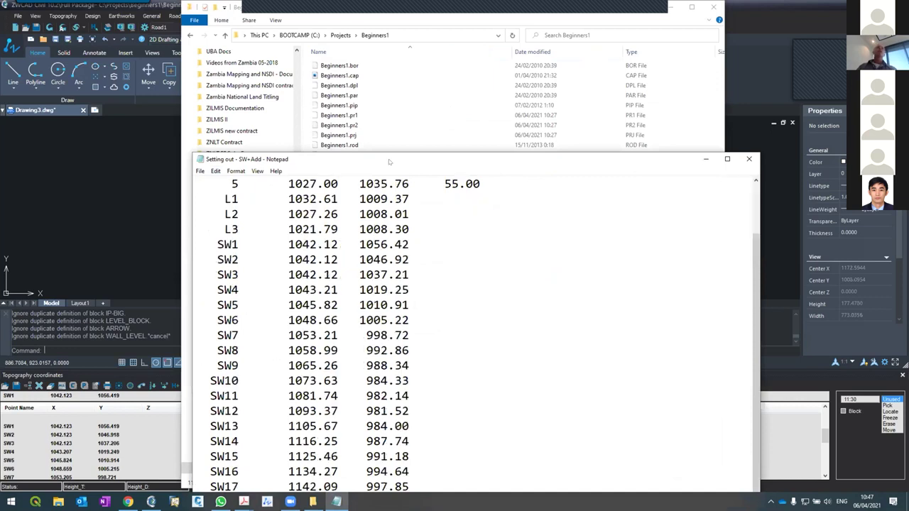
pyautogui.moveTo(389, 157); pyautogui.dragTo(332, 40)
pyautogui.scroll(2, 313, 188)
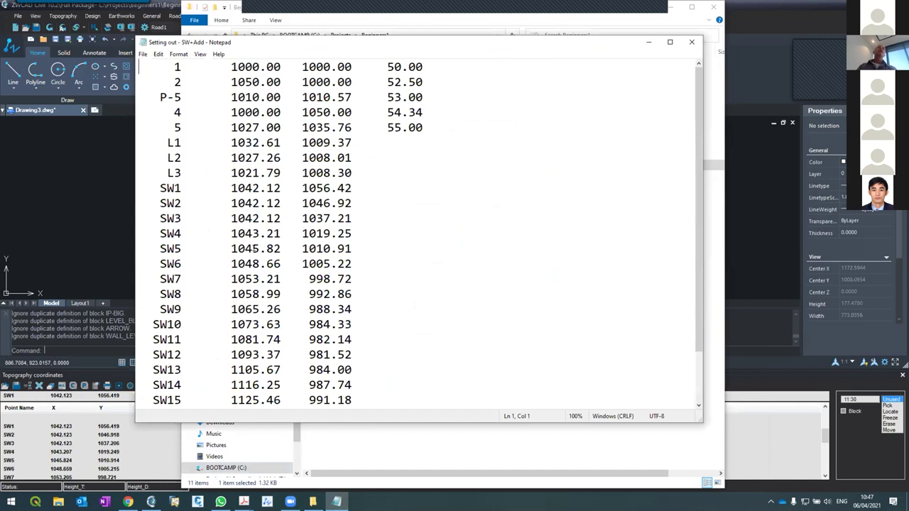
pyautogui.scroll(-2, 273, 179)
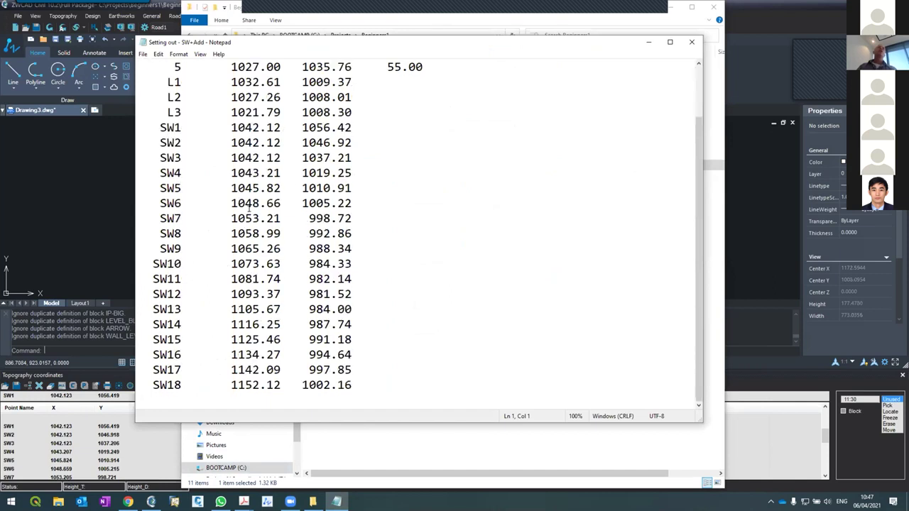
pyautogui.scroll(2, 254, 204)
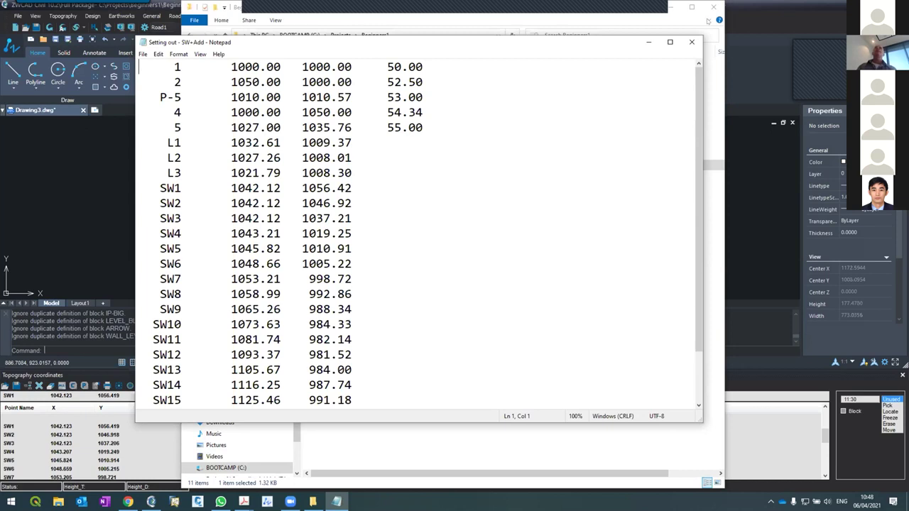
# Close Notepad and File Explorer, then zoom around the drawing to check the plotted points.
pyautogui.click(691, 42)
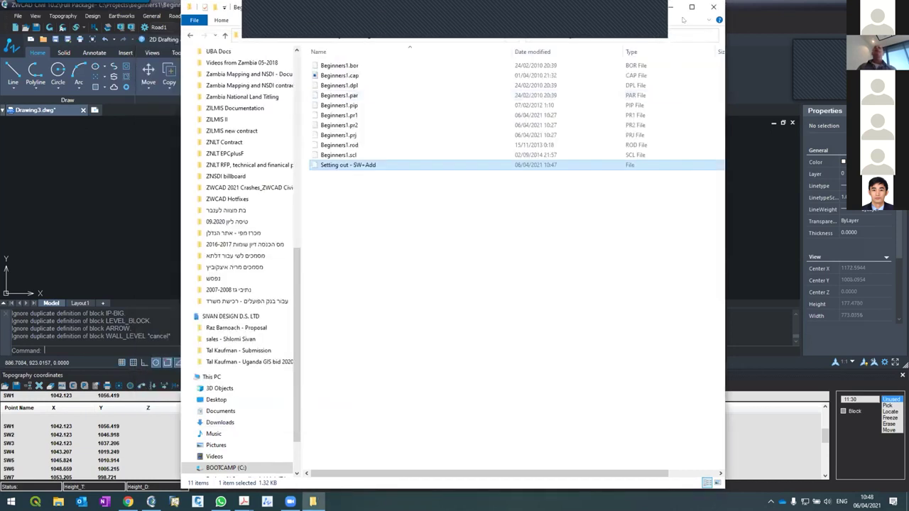
pyautogui.click(714, 7)
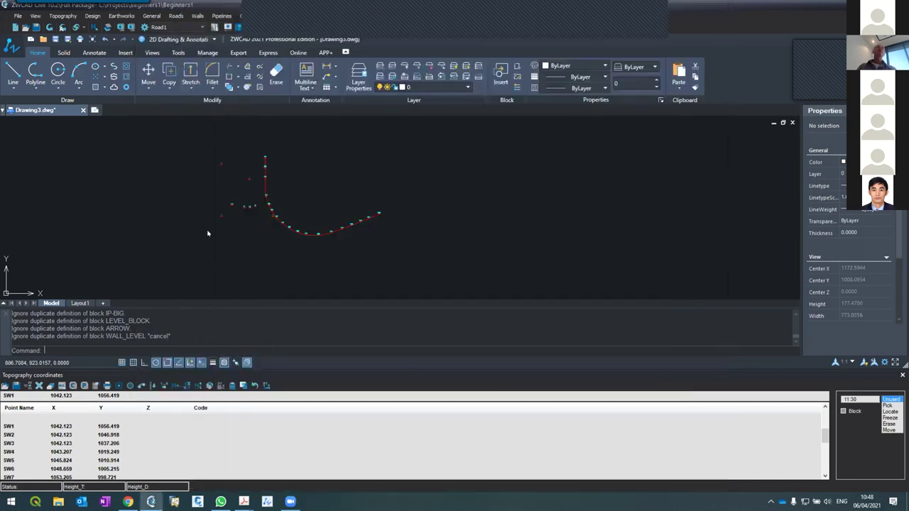
pyautogui.scroll(3, 269, 206)
pyautogui.scroll(-3, 267, 201)
pyautogui.scroll(2, 266, 199)
pyautogui.scroll(-2, 268, 195)
pyautogui.scroll(1, 272, 192)
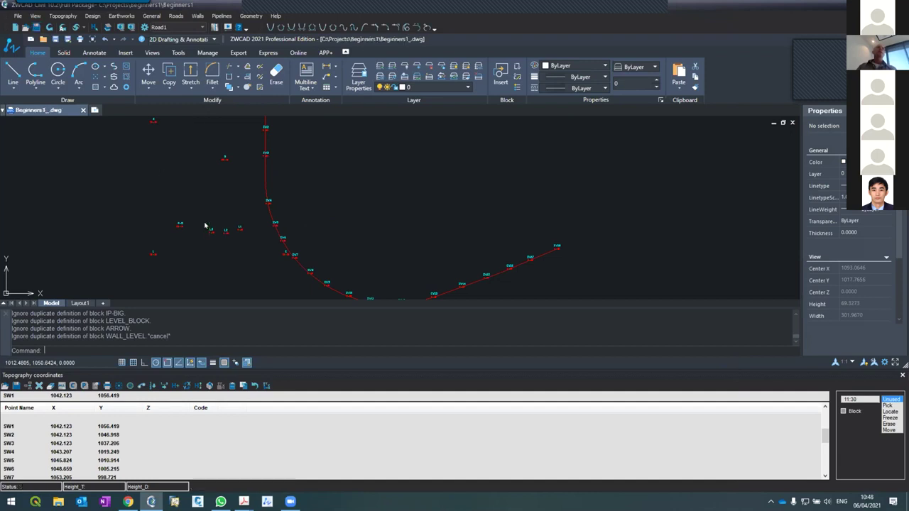
pyautogui.scroll(-4, 179, 179)
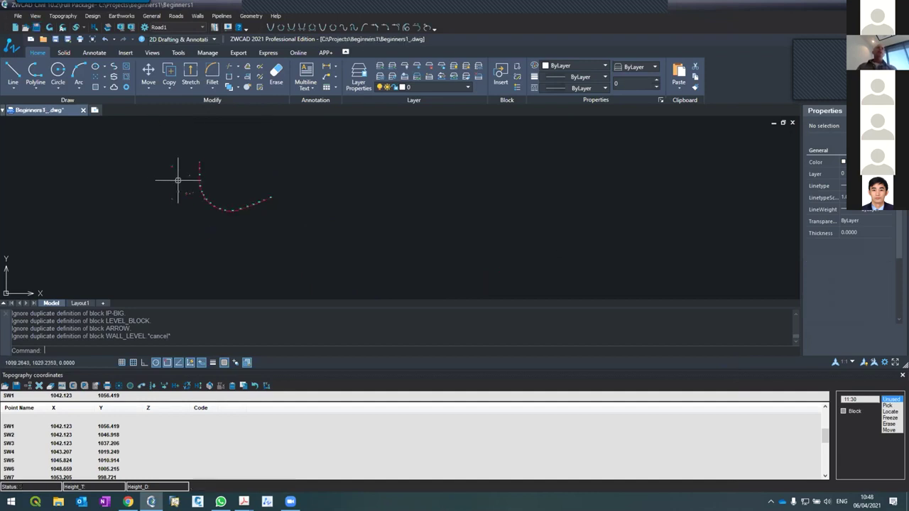
# Zoom further, scroll the Topography coordinates table, and minimise everything to the desktop.
pyautogui.scroll(1, 155, 171)
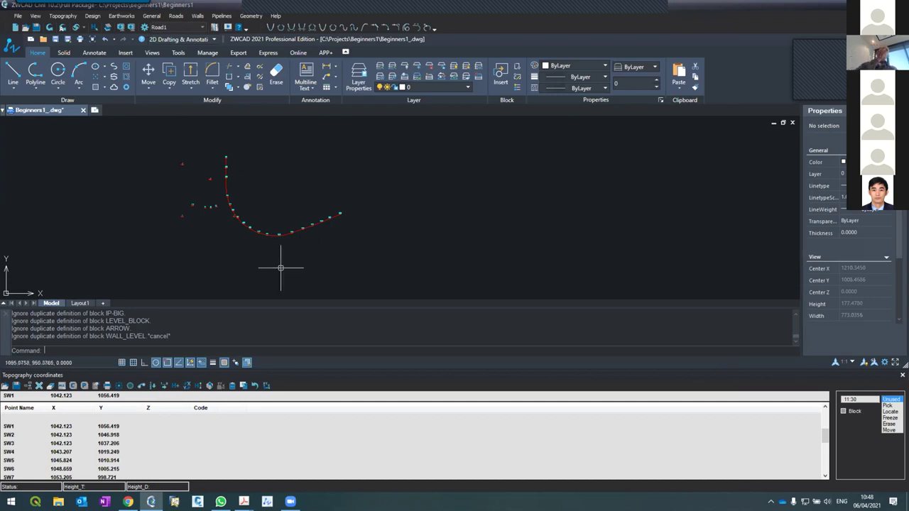
pyautogui.scroll(-2, 270, 229)
pyautogui.scroll(3, 244, 238)
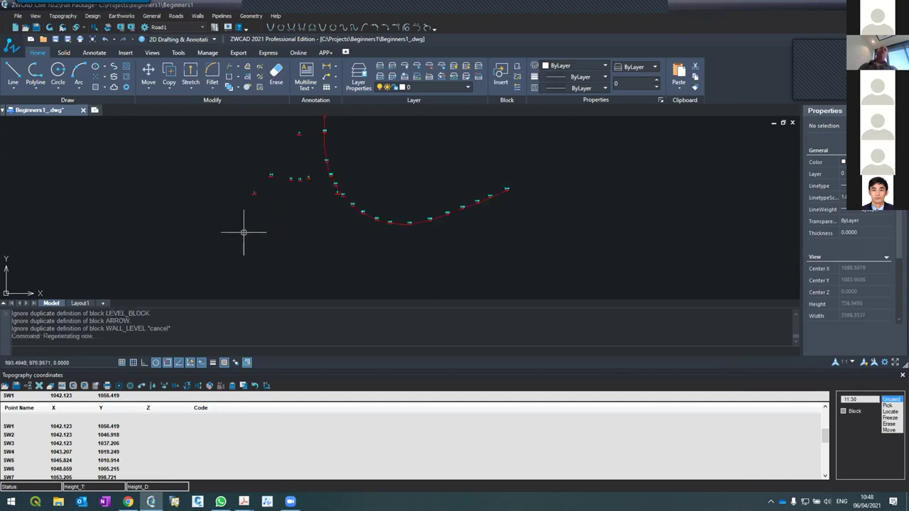
pyautogui.scroll(-3, 262, 207)
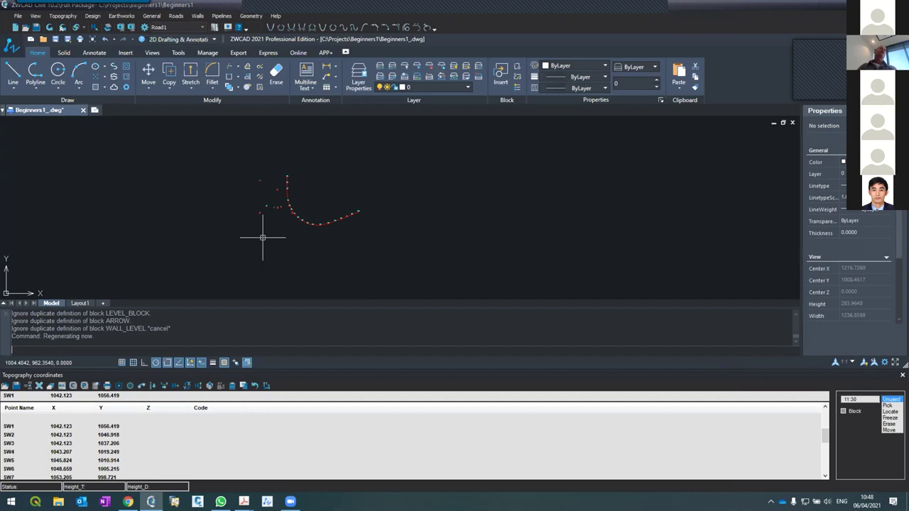
pyautogui.scroll(3, 270, 209)
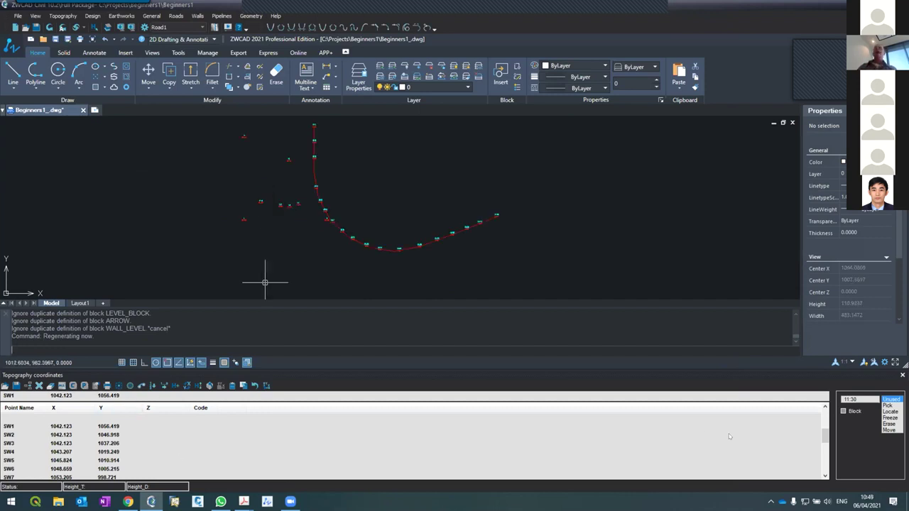
pyautogui.moveTo(827, 437); pyautogui.dragTo(821, 399)
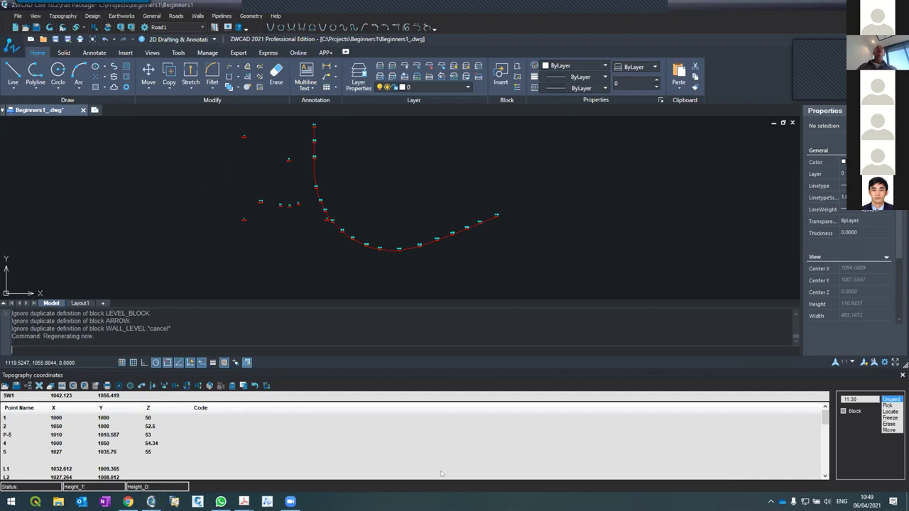
pyautogui.press('super+d')
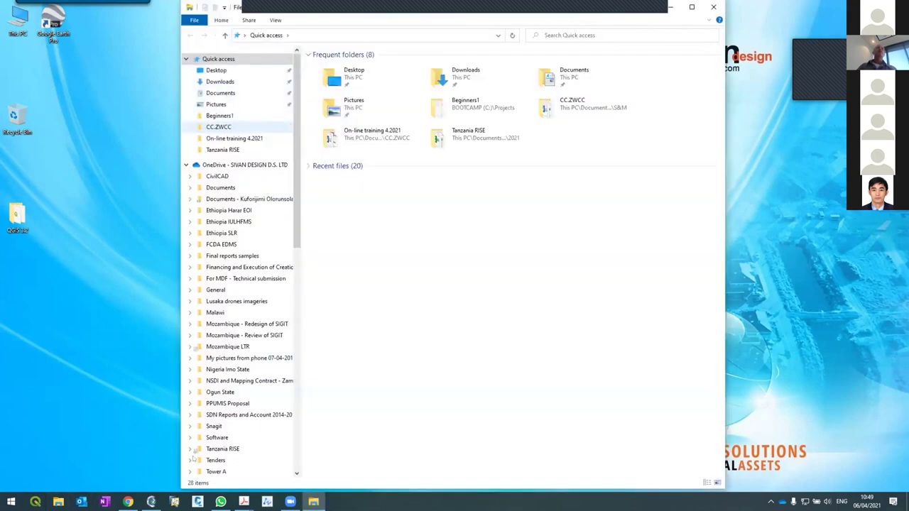
# In C:\Projects\Beginners1, create a new Excel worksheet named 'Total Station Points'.
pyautogui.scroll(-15, 196, 398)
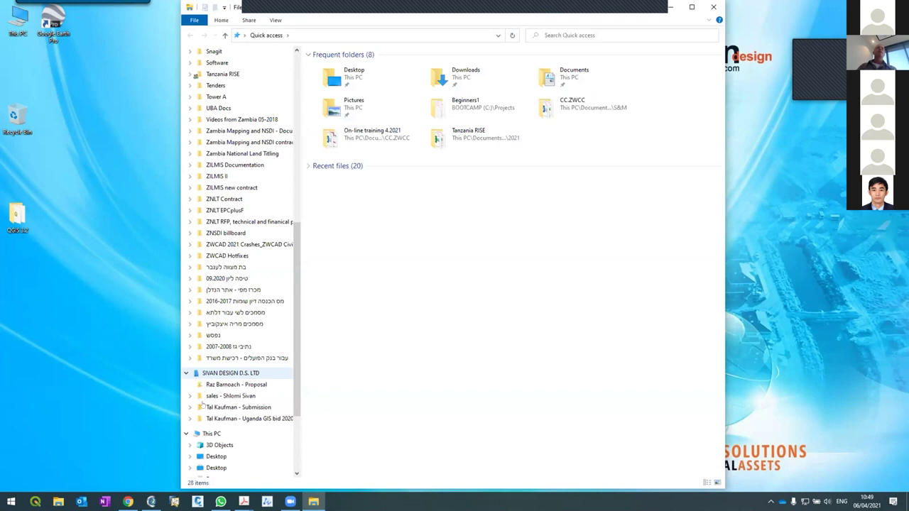
pyautogui.click(224, 457)
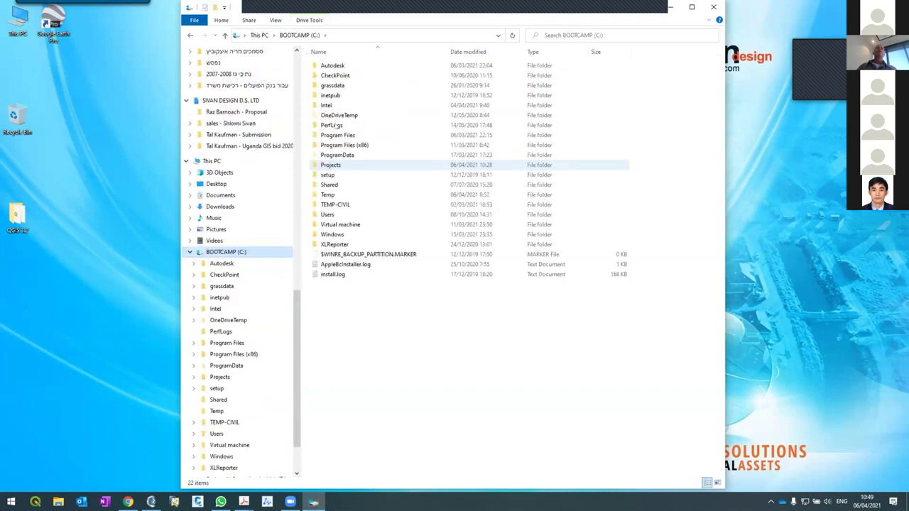
pyautogui.doubleClick(331, 164)
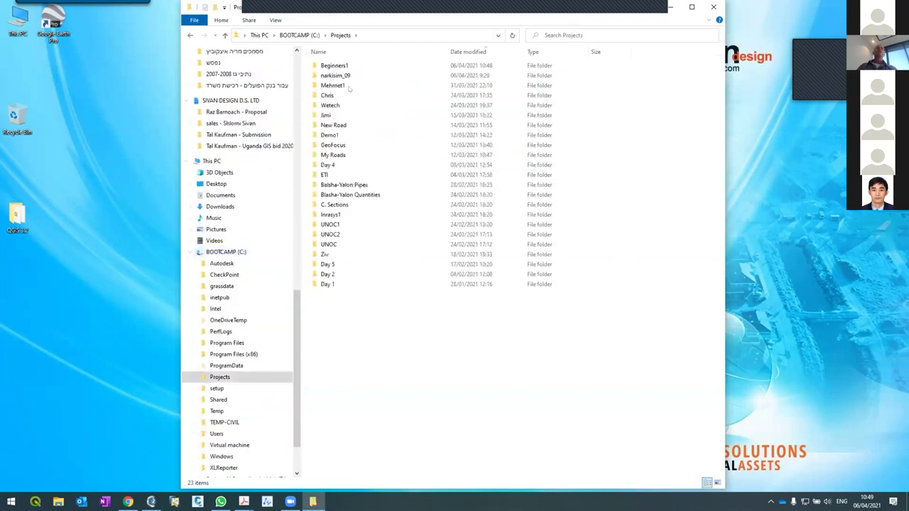
pyautogui.doubleClick(345, 65)
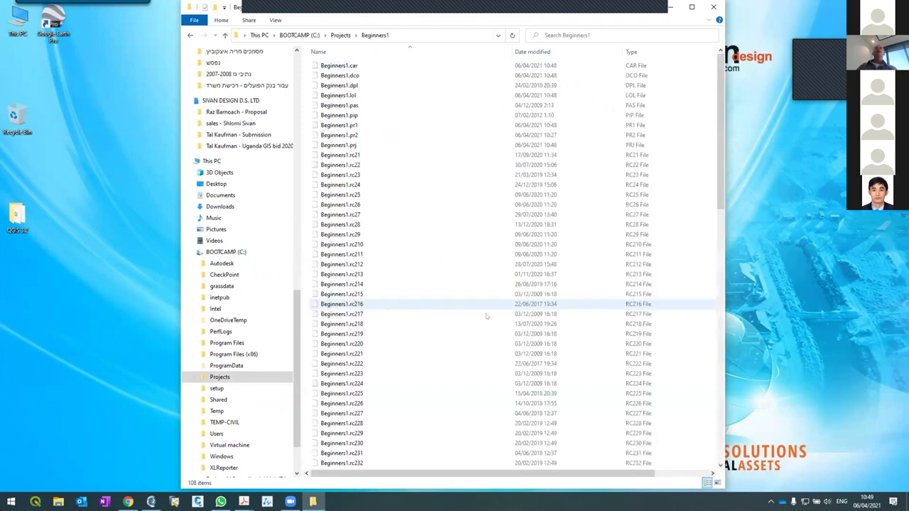
pyautogui.rightClick(686, 317)
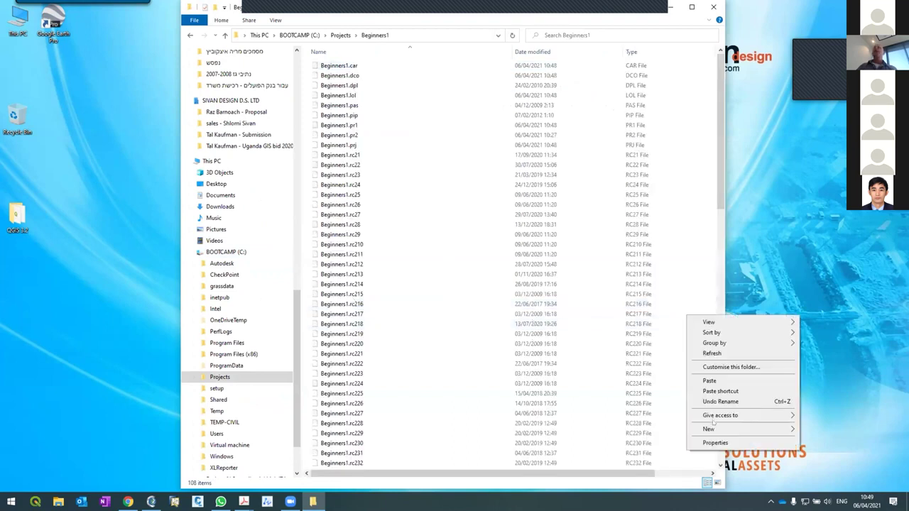
pyautogui.moveTo(718, 429)
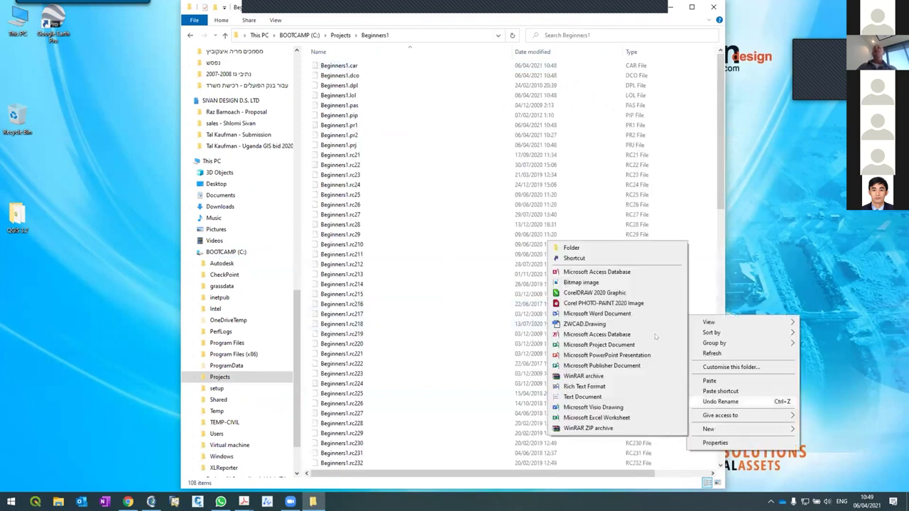
pyautogui.click(572, 418)
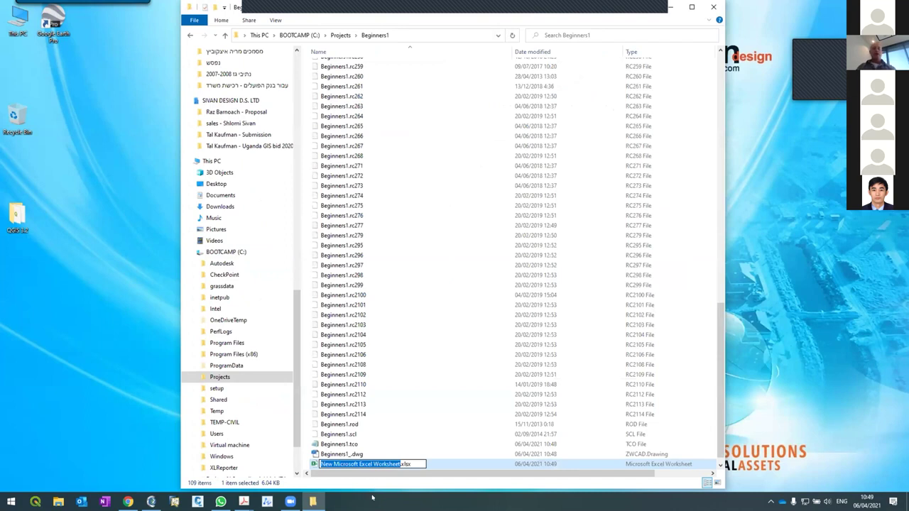
pyautogui.write('Total Stat')
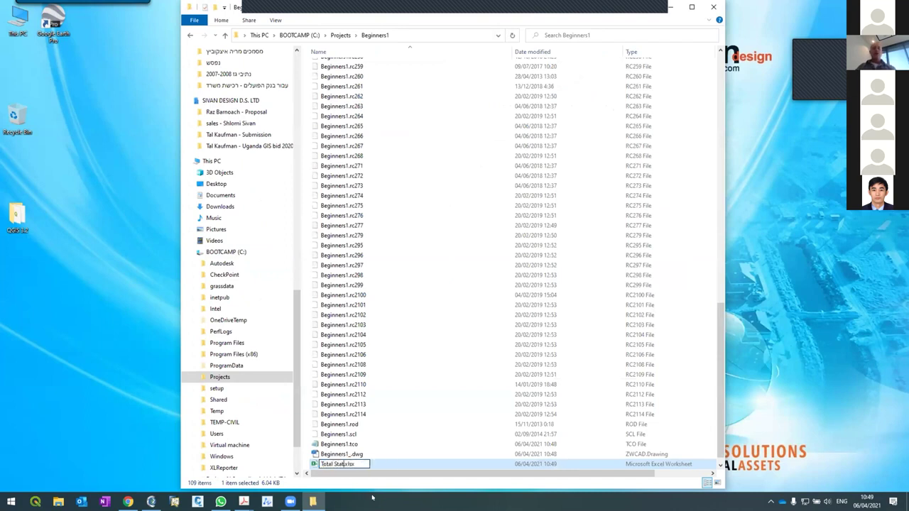
pyautogui.write('ion Point')
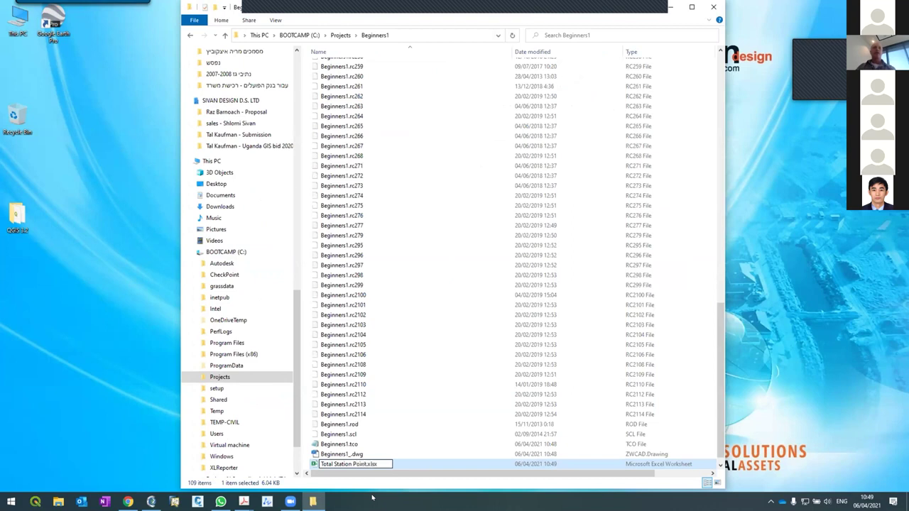
pyautogui.write('s')
pyautogui.press('Return')
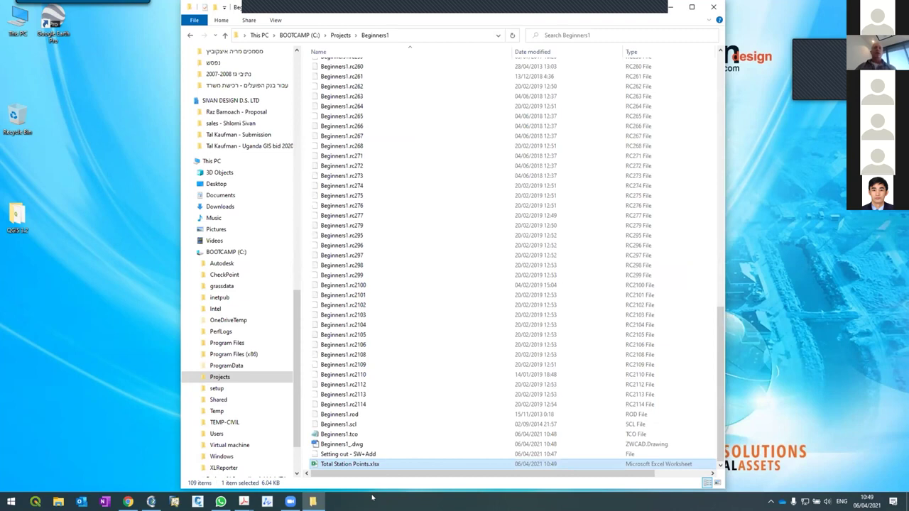
# Rename the new workbook to GPS.xlsx.
pyautogui.rightClick(346, 466)
pyautogui.click(365, 460)
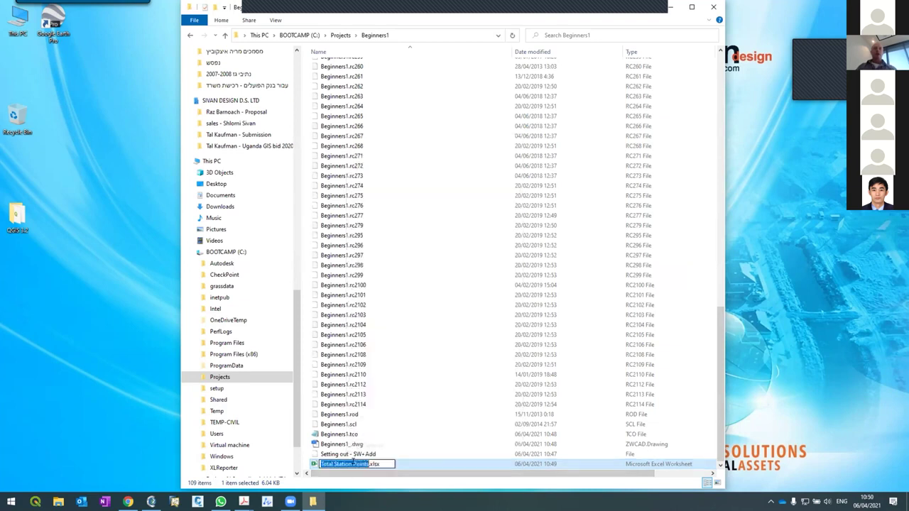
pyautogui.write('GPS')
pyautogui.press('Return')
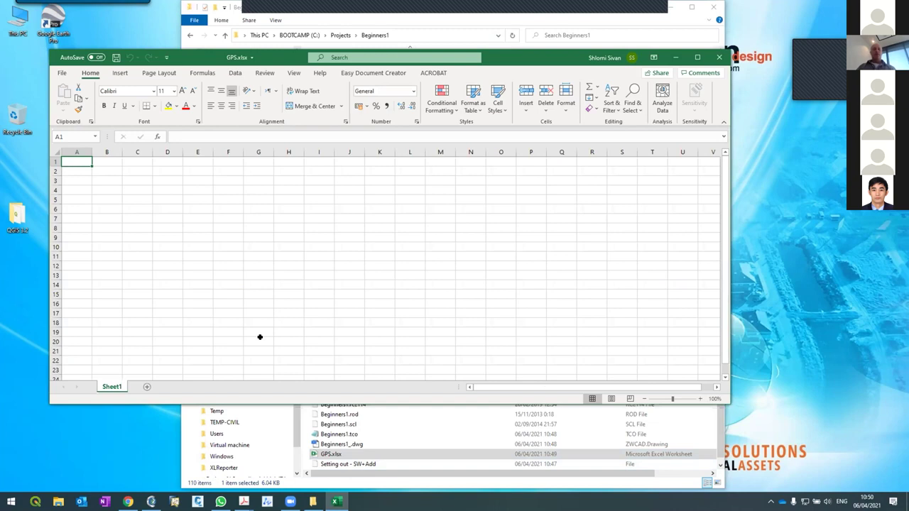
# Enter GP1 in row 1 with coordinates 1100, 1100 and height 100.32.
pyautogui.write('GP1')
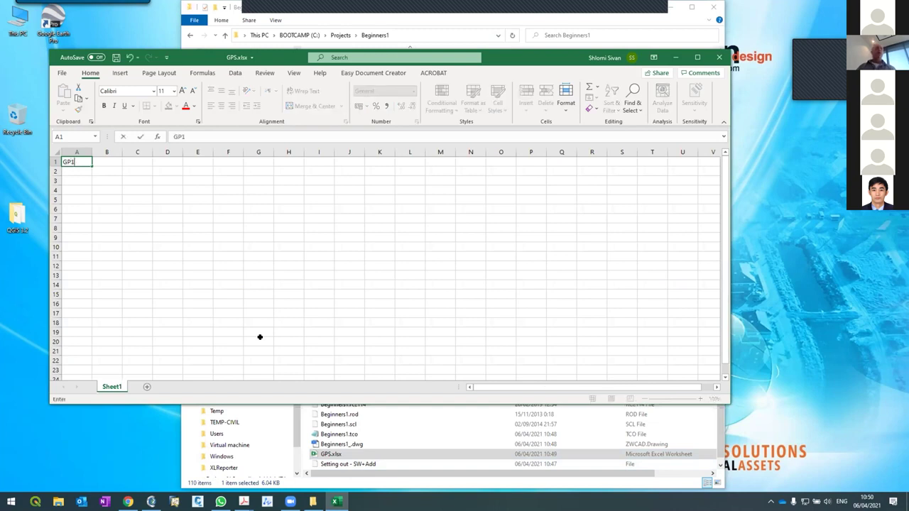
pyautogui.press('Return')
pyautogui.press('Up')
pyautogui.press('Right')
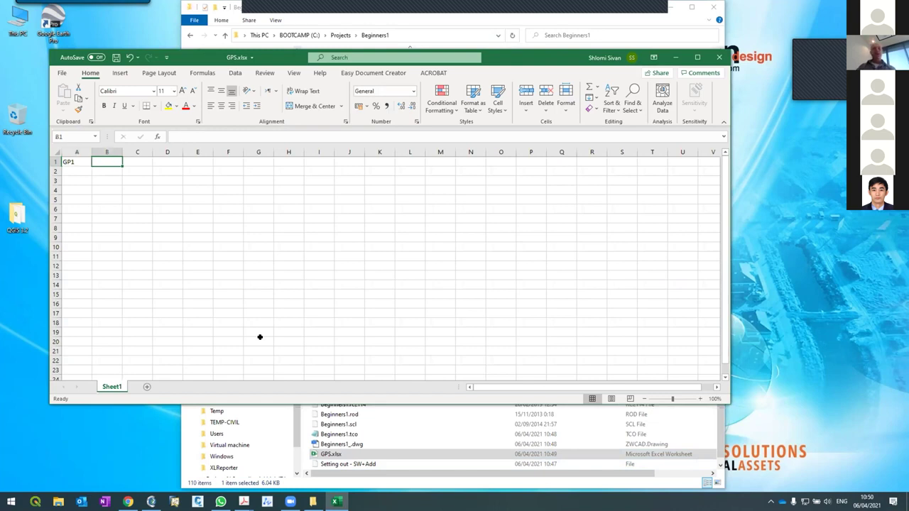
pyautogui.write('1100')
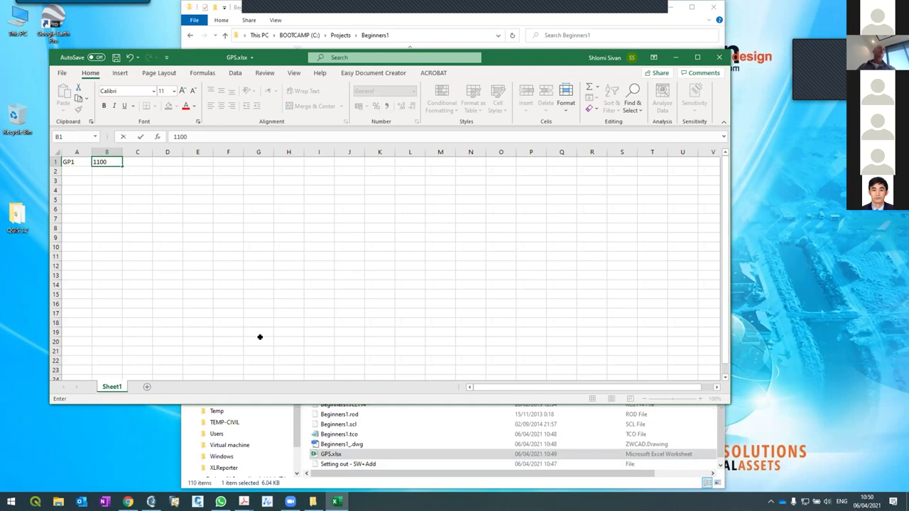
pyautogui.press('Return')
pyautogui.press('Up')
pyautogui.press('Right')
pyautogui.write('1100')
pyautogui.press('Return')
pyautogui.press('Up')
pyautogui.press('Right')
pyautogui.write('100/32')
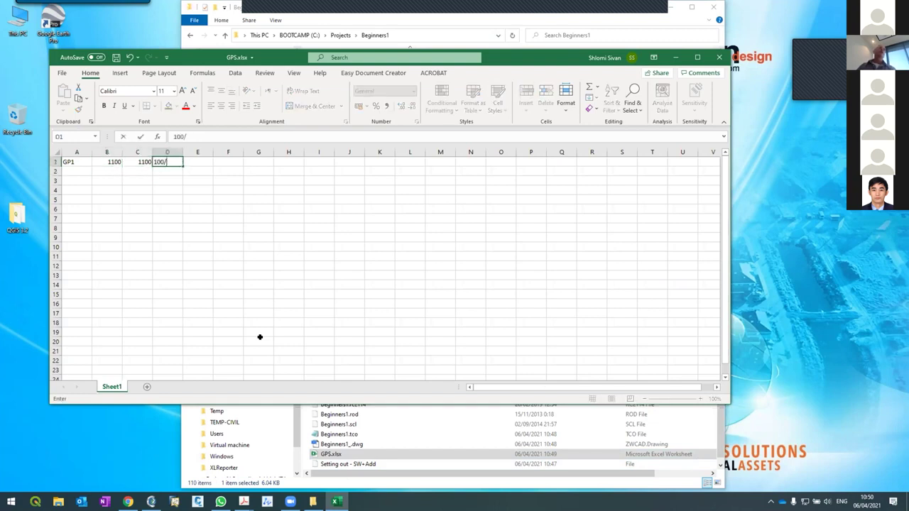
pyautogui.press('BackSpace')
pyautogui.press('BackSpace')
pyautogui.press('BackSpace')
pyautogui.write('.32')
pyautogui.press('Return')
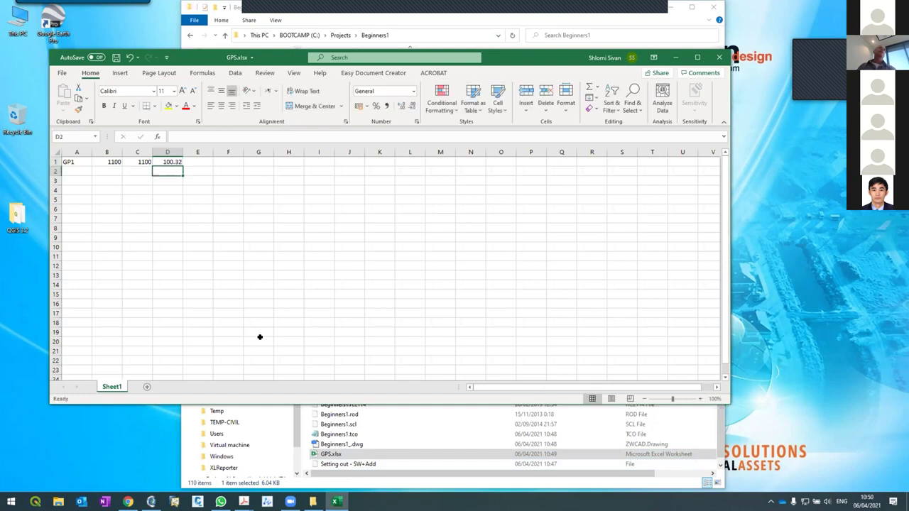
pyautogui.press('Left')
pyautogui.press('Left')
pyautogui.press('Left')
# Enter GP2 in row 2 with coordinates 1105, 1110 and height 105.4.
pyautogui.write('GP@')
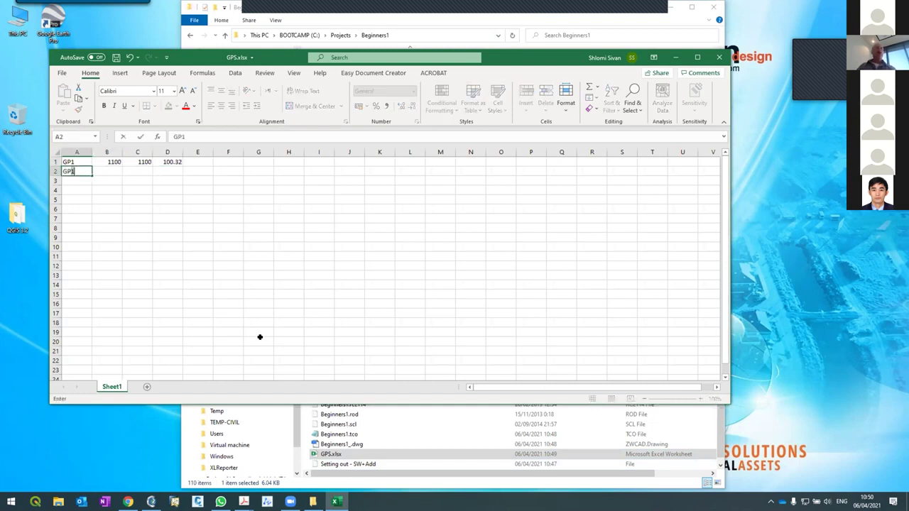
pyautogui.press('BackSpace')
pyautogui.write('2')
pyautogui.press('Tab')
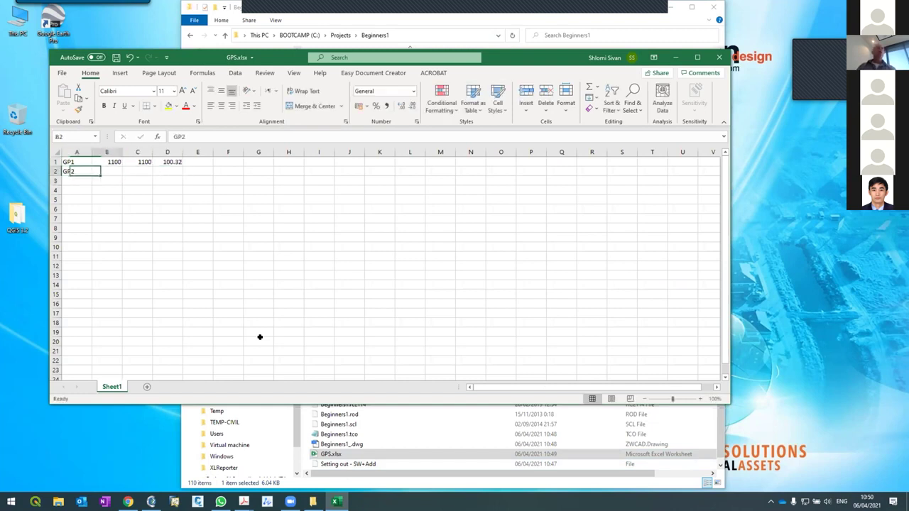
pyautogui.write('1105')
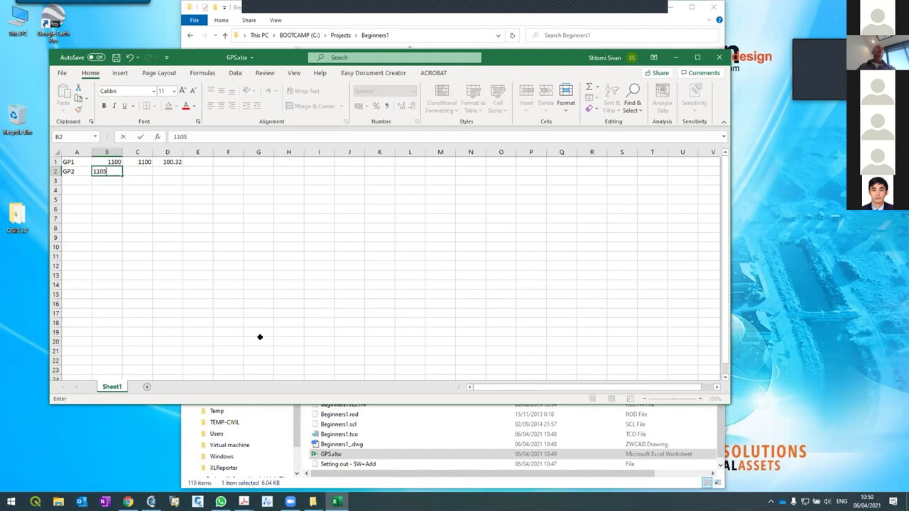
pyautogui.press('Tab')
pyautogui.write('11')
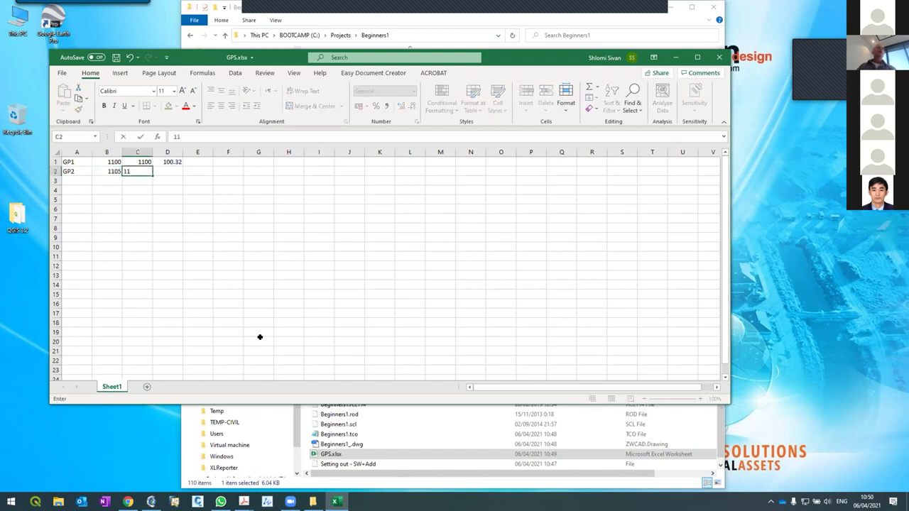
pyautogui.write('10')
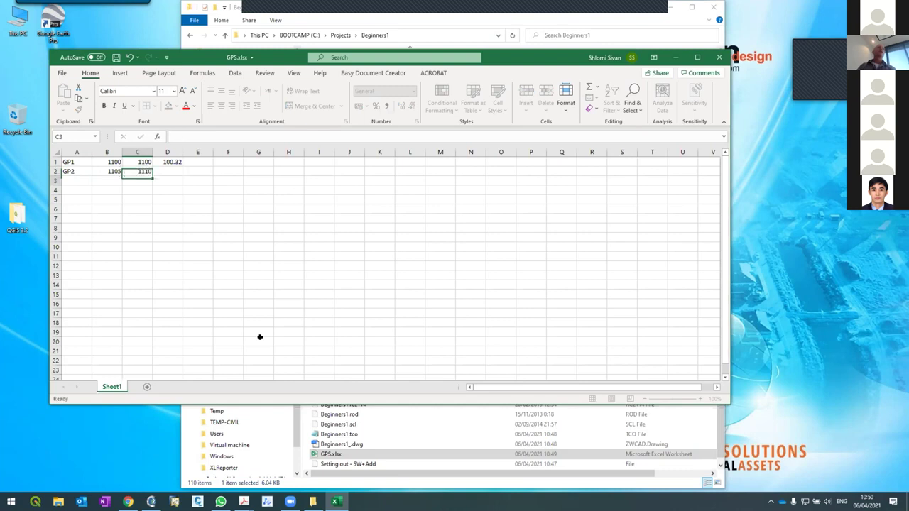
pyautogui.press('Tab')
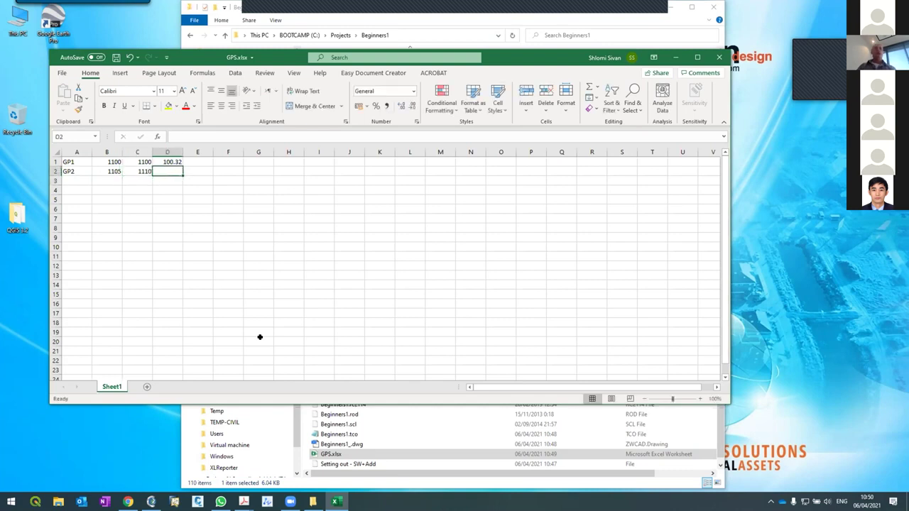
pyautogui.write('105.4')
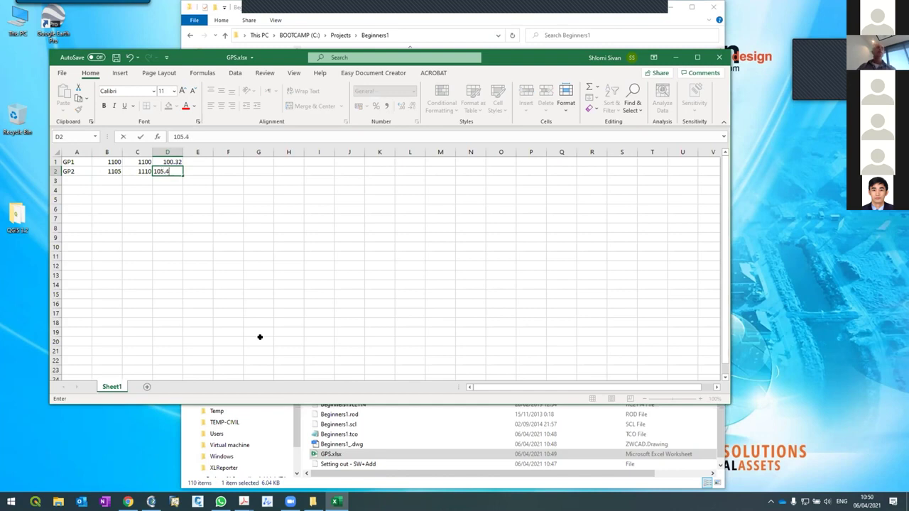
pyautogui.press('Return')
# Correct the heights to 50.4 for GP1 and 50.7 for GP2.
pyautogui.press('Up')
pyautogui.press('Up')
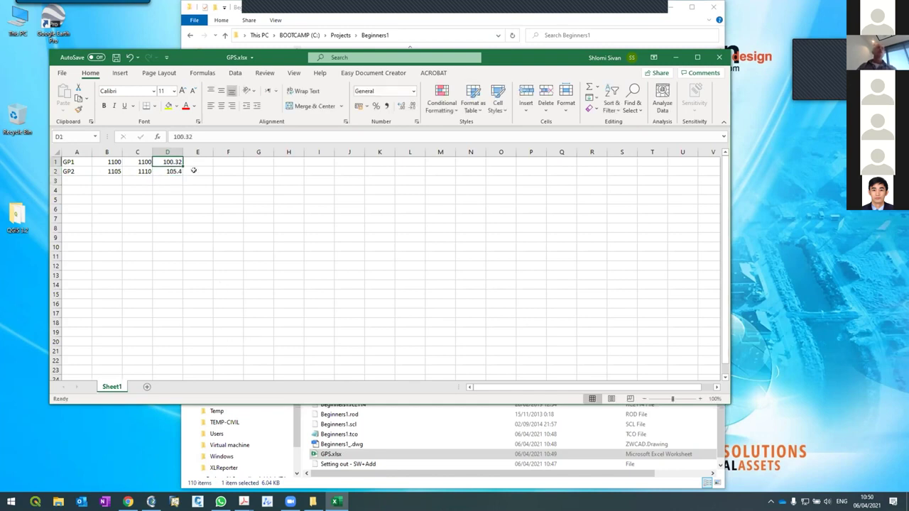
pyautogui.press('F2')
pyautogui.press('BackSpace')
pyautogui.press('BackSpace')
pyautogui.press('BackSpace')
pyautogui.press('BackSpace')
pyautogui.press('BackSpace')
pyautogui.press('BackSpace')
pyautogui.write('50.4')
pyautogui.press('Return')
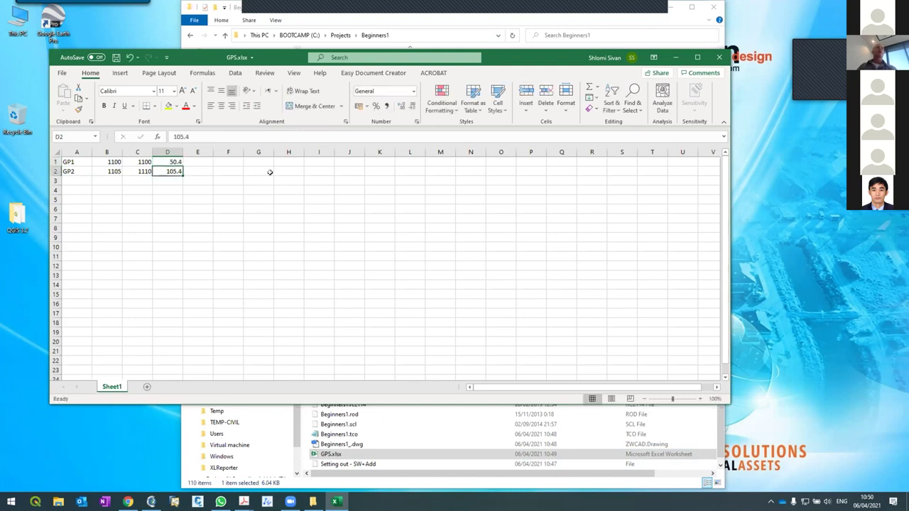
pyautogui.click(187, 136)
pyautogui.press('BackSpace')
pyautogui.press('BackSpace')
pyautogui.press('BackSpace')
pyautogui.press('BackSpace')
pyautogui.press('BackSpace')
pyautogui.write('507.')
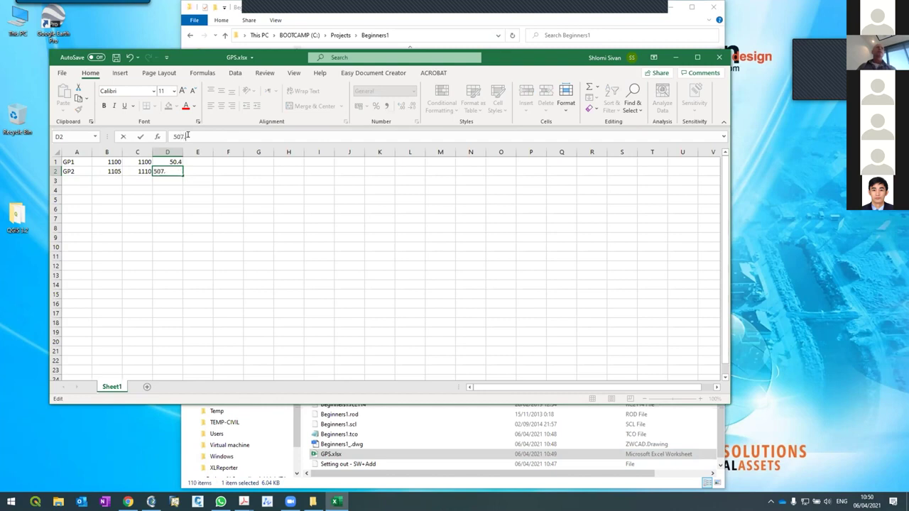
pyautogui.press('Return')
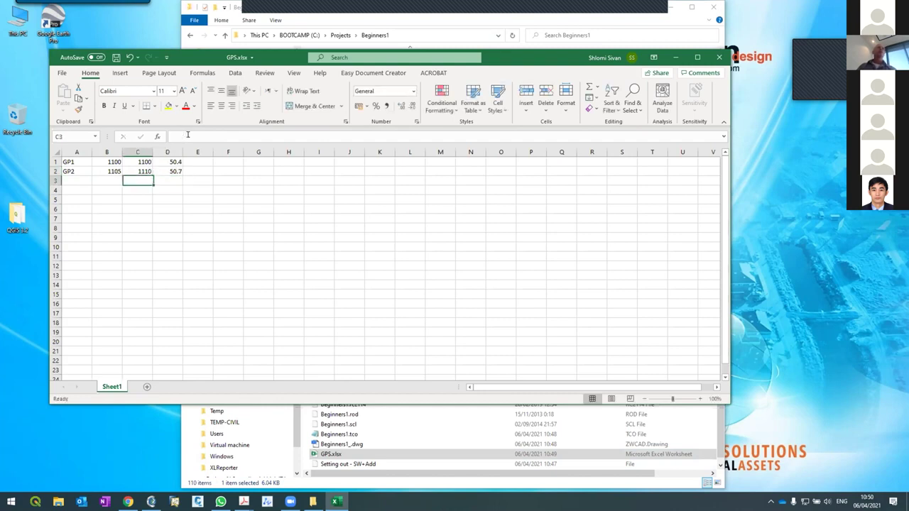
# Enter GP3 in row 3 with coordinates 1070, 1070 and height 48.67.
pyautogui.write('GP')
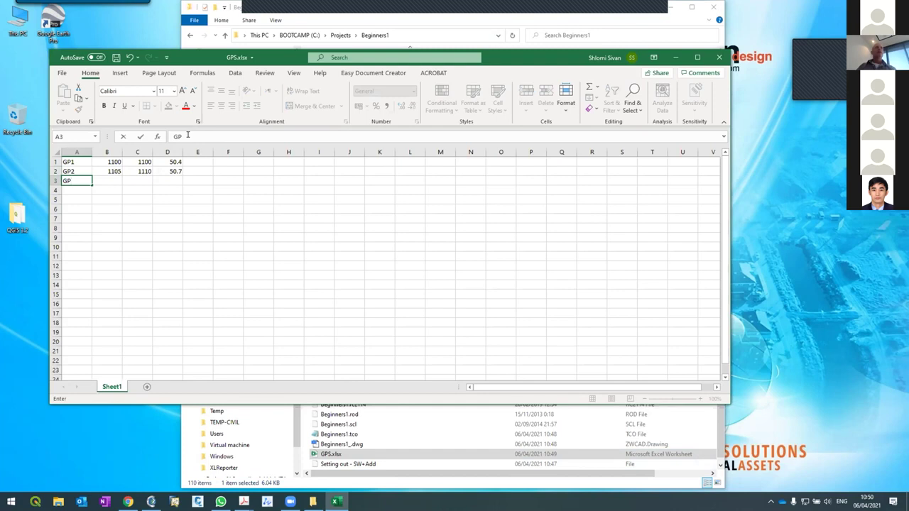
pyautogui.write('3')
pyautogui.press('Tab')
pyautogui.write('1')
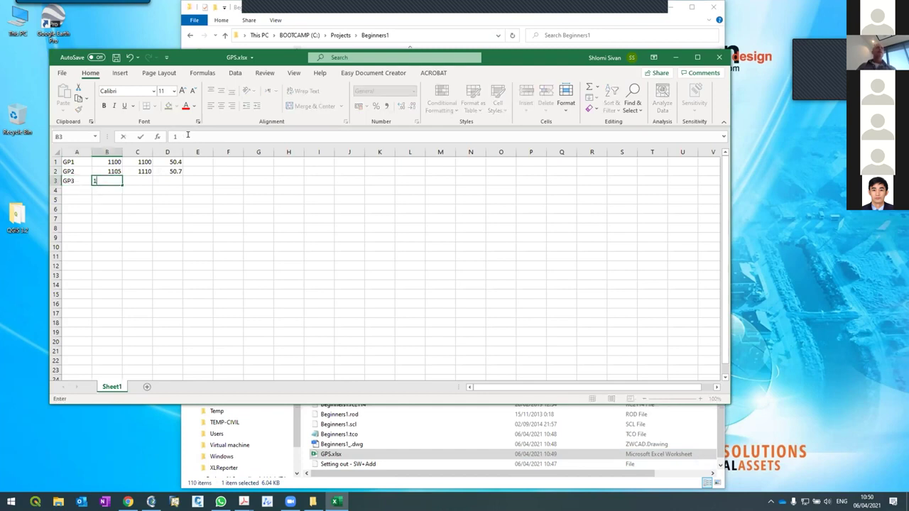
pyautogui.write('1')
pyautogui.press('BackSpace')
pyautogui.write('070')
pyautogui.press('Return')
pyautogui.press('Up')
pyautogui.press('Right')
pyautogui.write('1070')
pyautogui.press('Return')
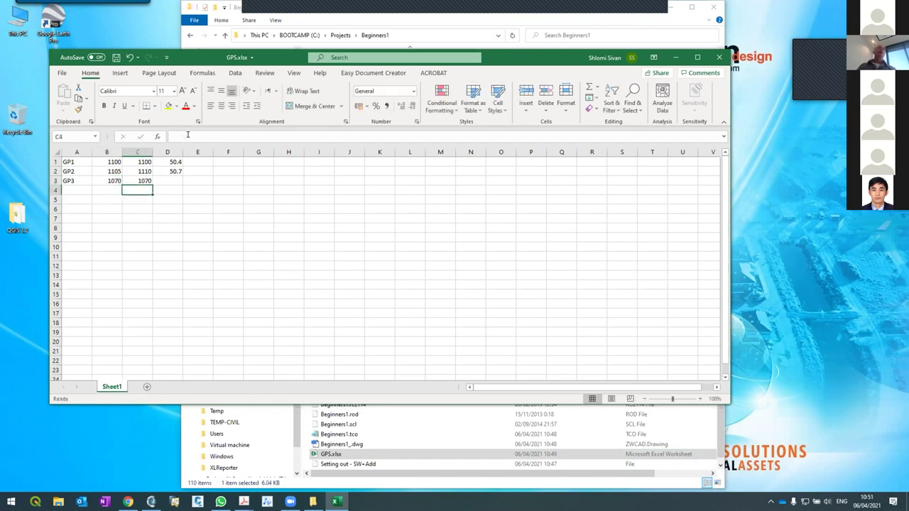
pyautogui.press('Up')
pyautogui.press('Right')
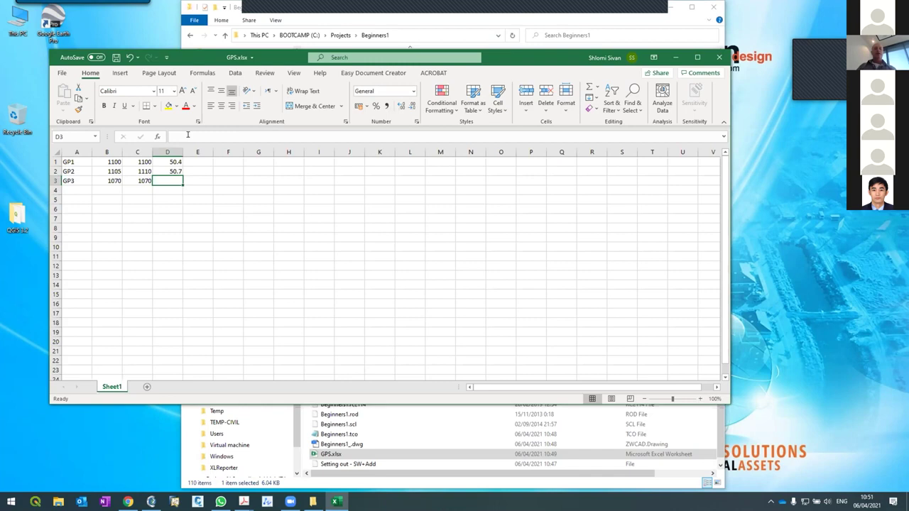
pyautogui.write('48.67')
pyautogui.press('Return')
pyautogui.press('Left')
pyautogui.press('Left')
pyautogui.press('Left')
# Enter GP4 with coordinates 1032, 1010 and height 47, then widen column D.
pyautogui.write('GP')
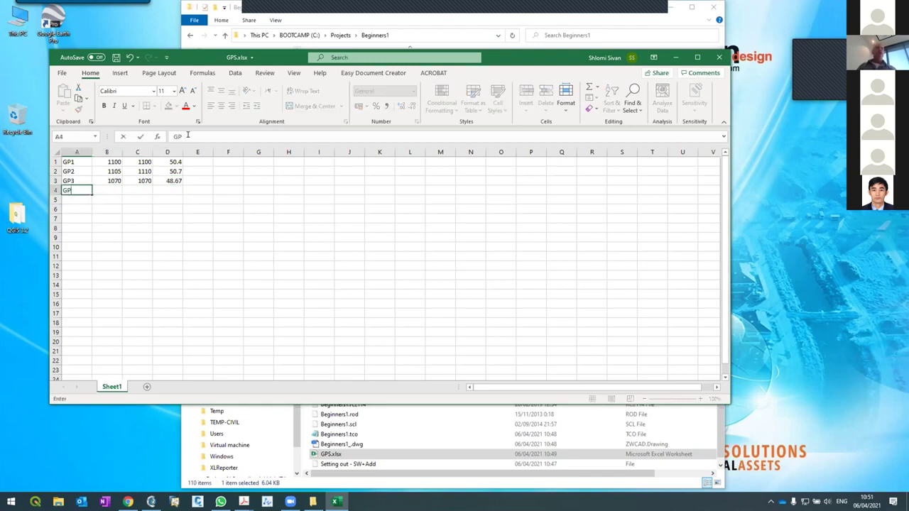
pyautogui.write('4')
pyautogui.press('Tab')
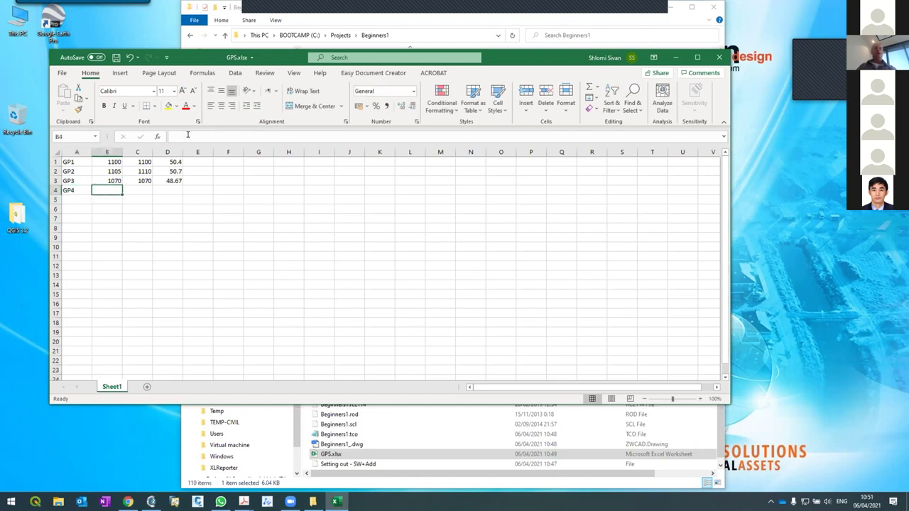
pyautogui.write('1032')
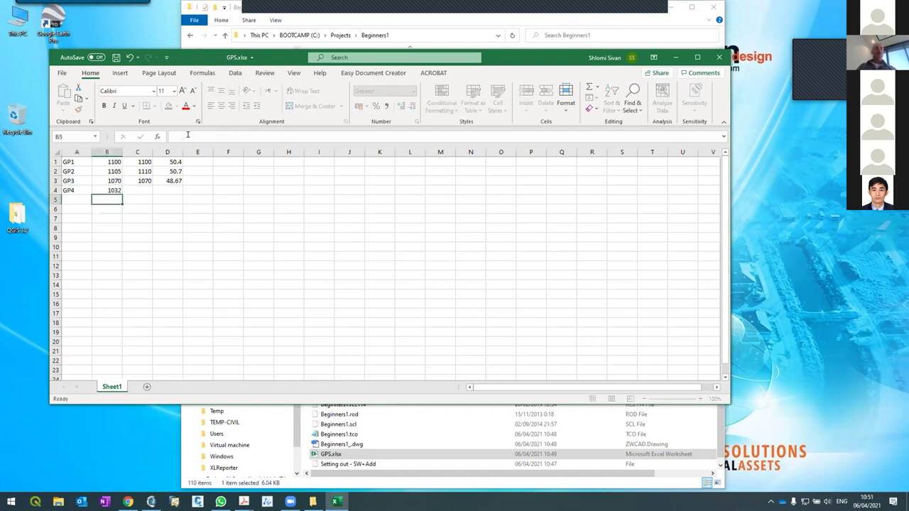
pyautogui.press('Tab')
pyautogui.write('1010')
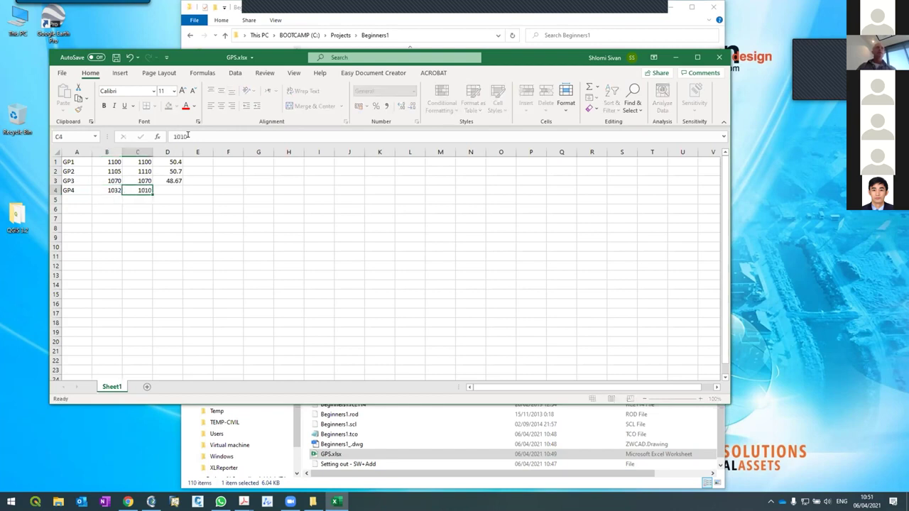
pyautogui.hotkey('ctrl', 'Return')
pyautogui.press('Tab')
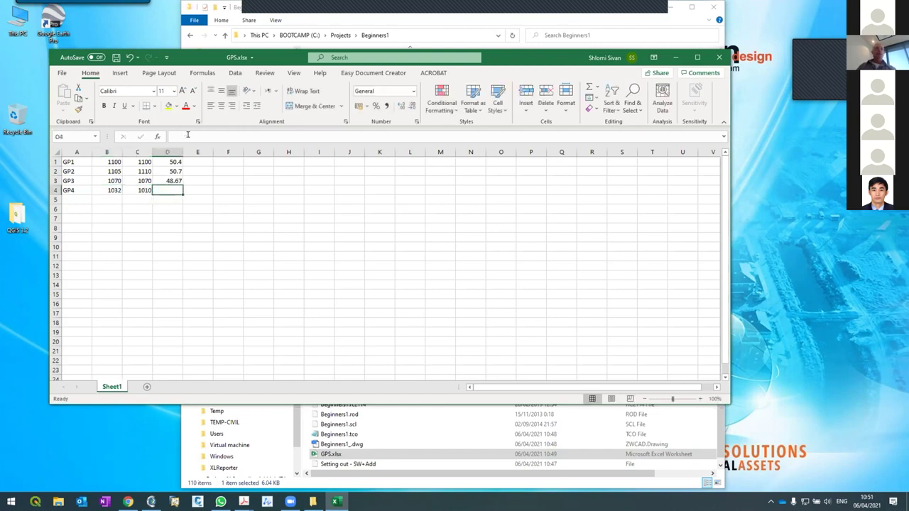
pyautogui.write('47')
pyautogui.press('Return')
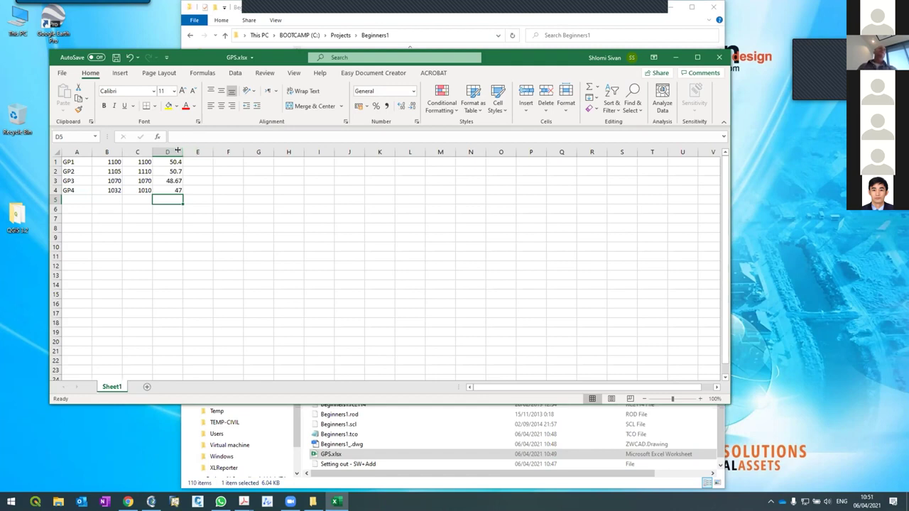
pyautogui.moveTo(183, 149); pyautogui.dragTo(194, 147)
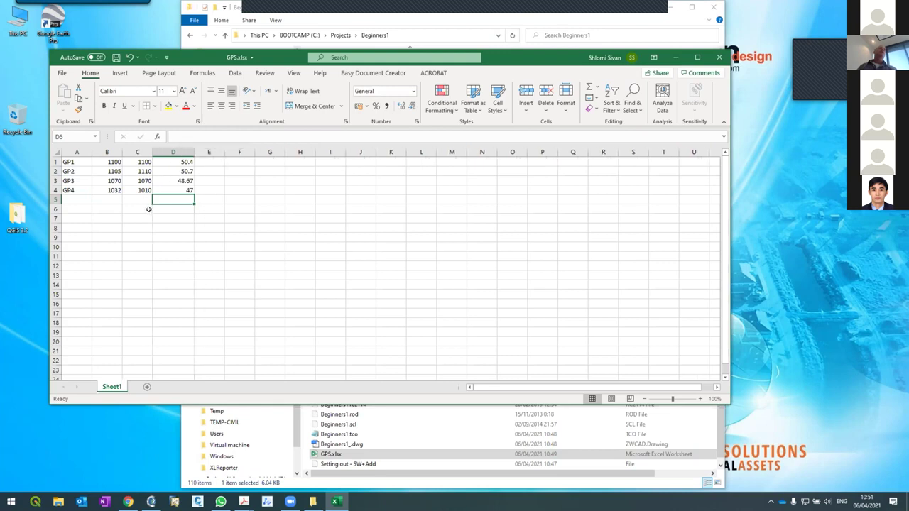
# Save the sheet as CSV (Comma delimited) file GPS.csv in the Beginners1 folder.
pyautogui.hotkey('ctrl', 's')
pyautogui.click(62, 74)
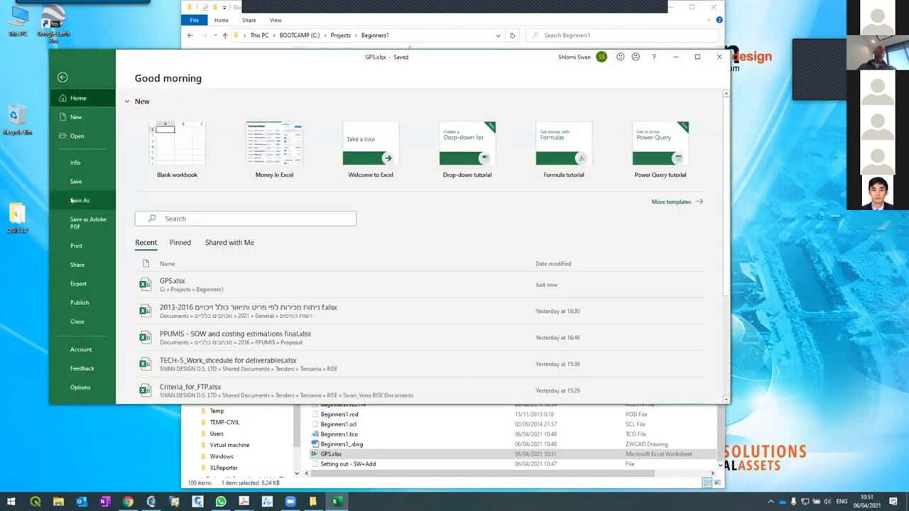
pyautogui.click(80, 201)
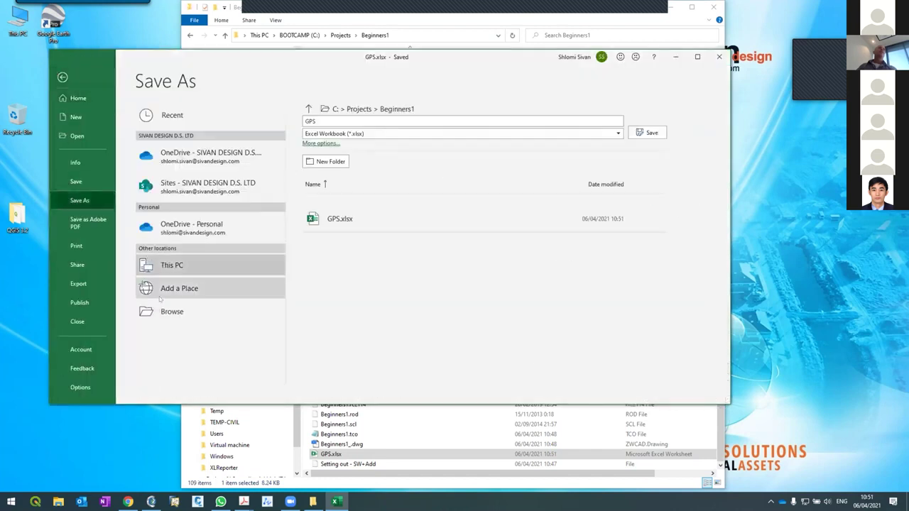
pyautogui.click(313, 133)
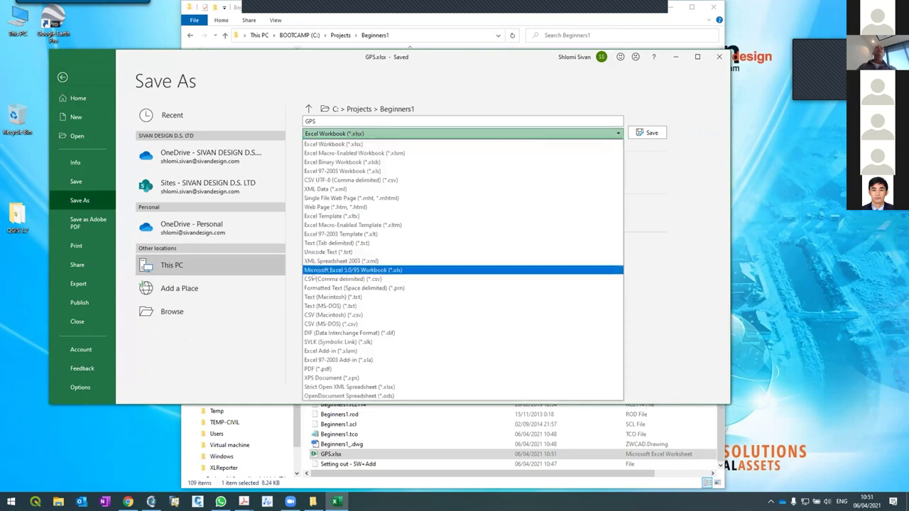
pyautogui.click(315, 280)
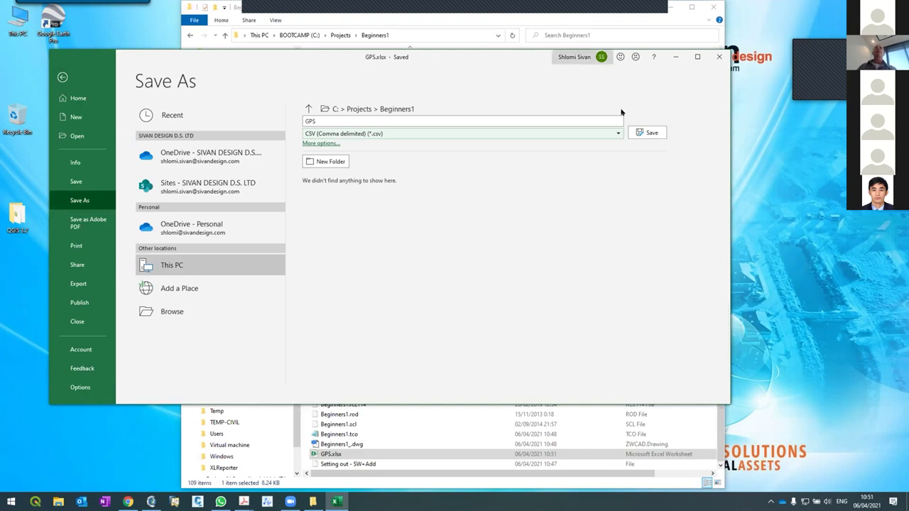
pyautogui.click(646, 133)
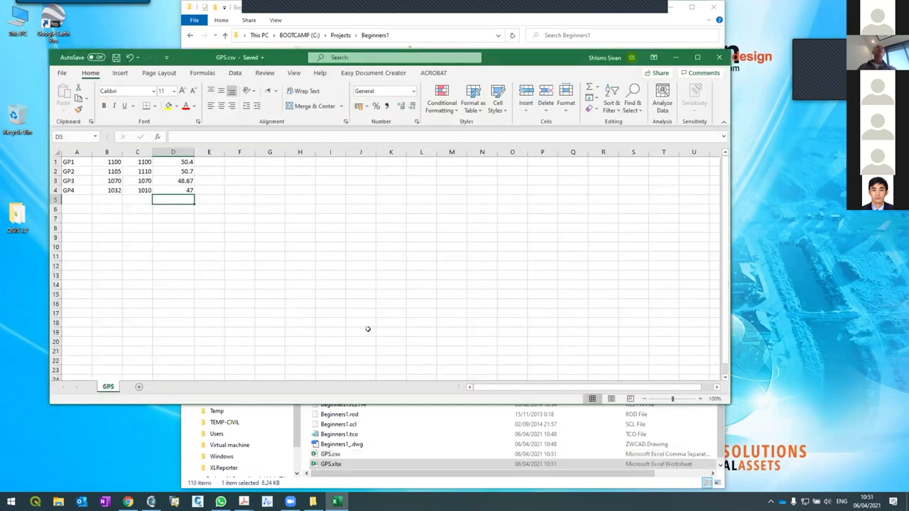
pyautogui.click(152, 501)
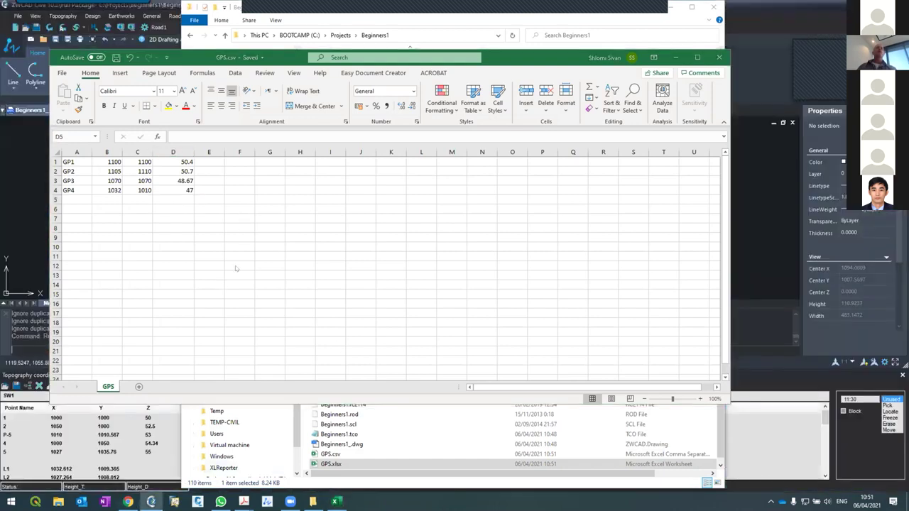
# Load GPS.csv into CivilCAD's coordinates table using the All Files (*.*) filter.
pyautogui.click(682, 57)
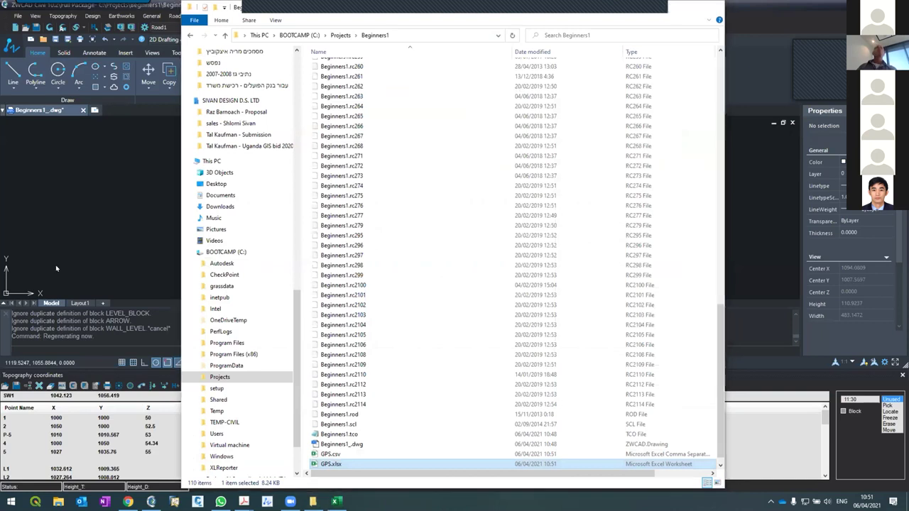
pyautogui.click(56, 268)
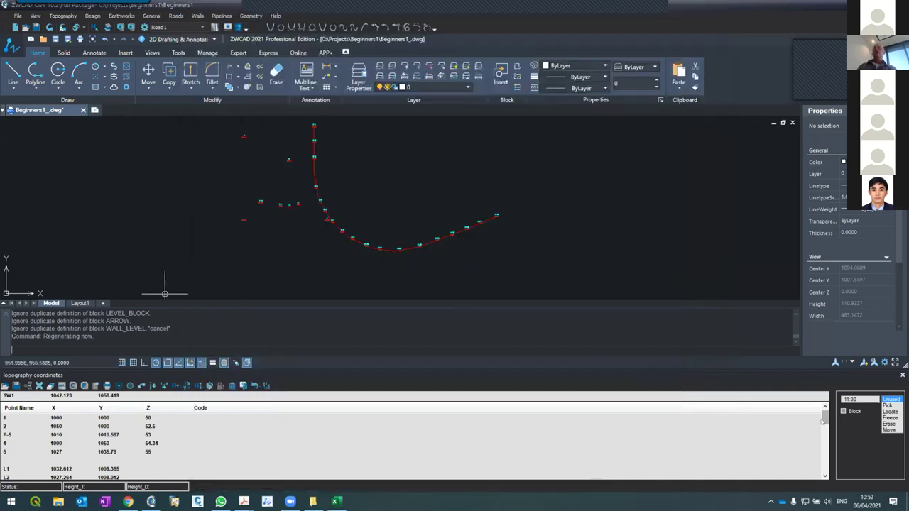
pyautogui.moveTo(823, 420); pyautogui.dragTo(825, 467)
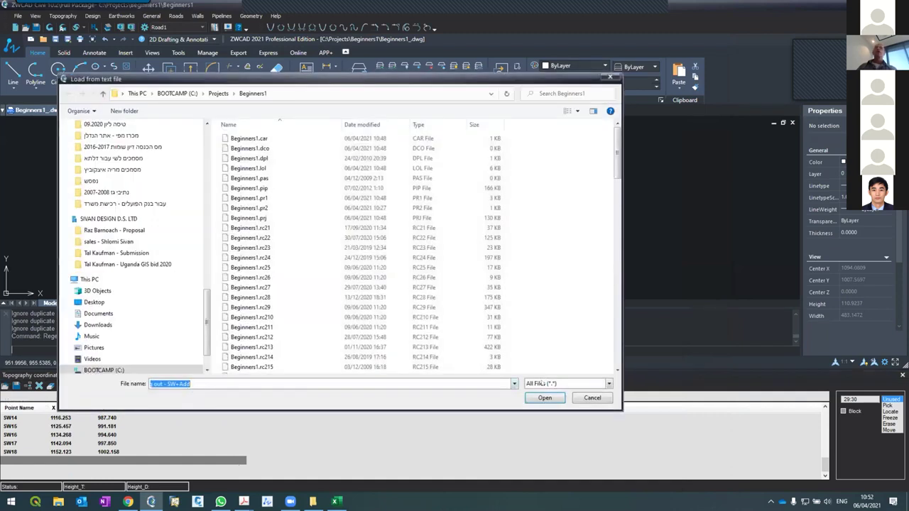
pyautogui.click(546, 384)
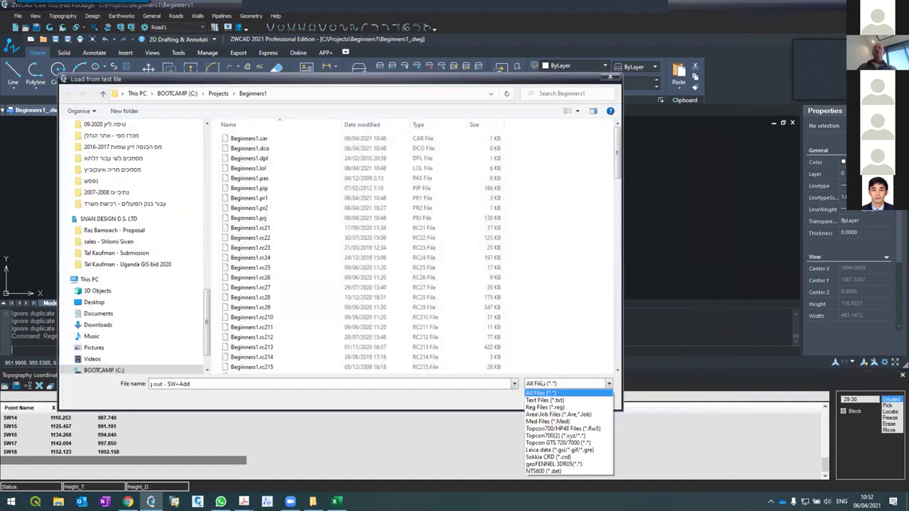
pyautogui.click(542, 383)
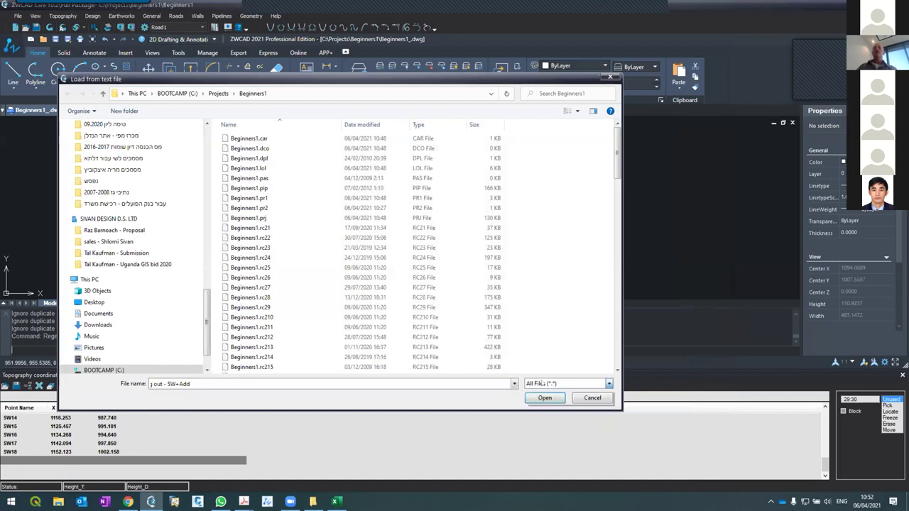
pyautogui.click(542, 383)
pyautogui.click(220, 398)
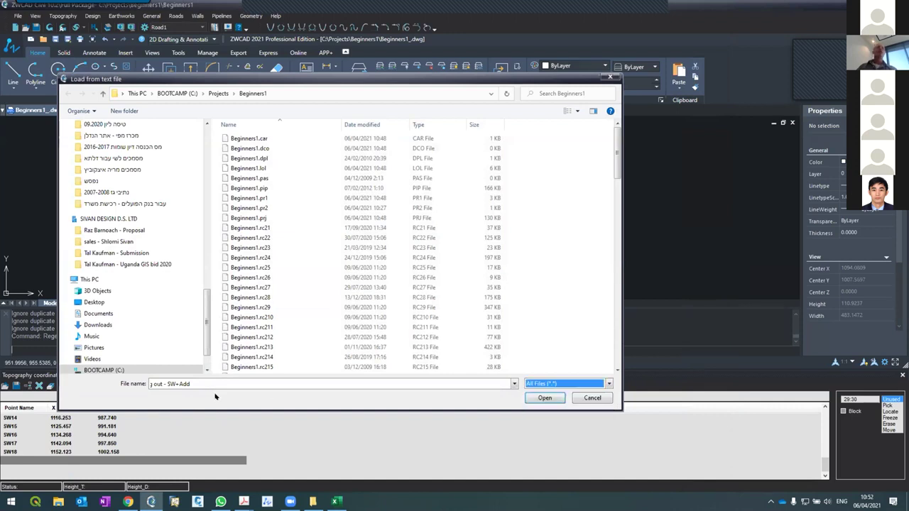
pyautogui.scroll(-8, 276, 227)
pyautogui.scroll(-15, 267, 238)
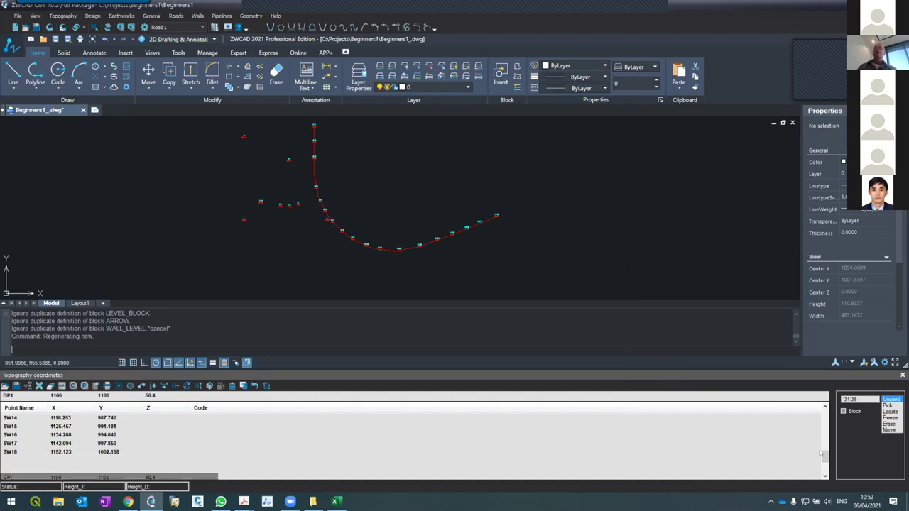
# Scroll the table to show GP1–GP4 and redraw the plotted points.
pyautogui.click(825, 475)
pyautogui.click(825, 475)
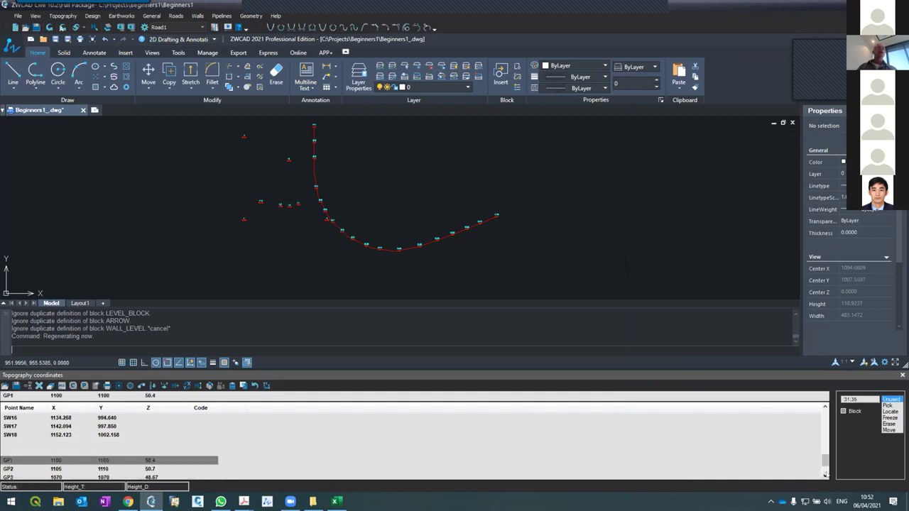
pyautogui.click(825, 475)
pyautogui.click(49, 27)
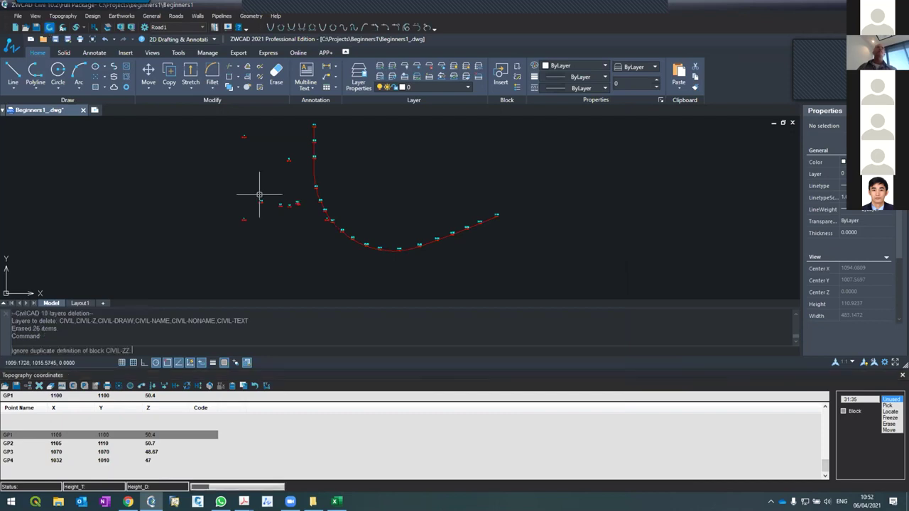
# Zoom the drawing to control point GP1.
pyautogui.scroll(-5, 261, 206)
pyautogui.scroll(3, 292, 183)
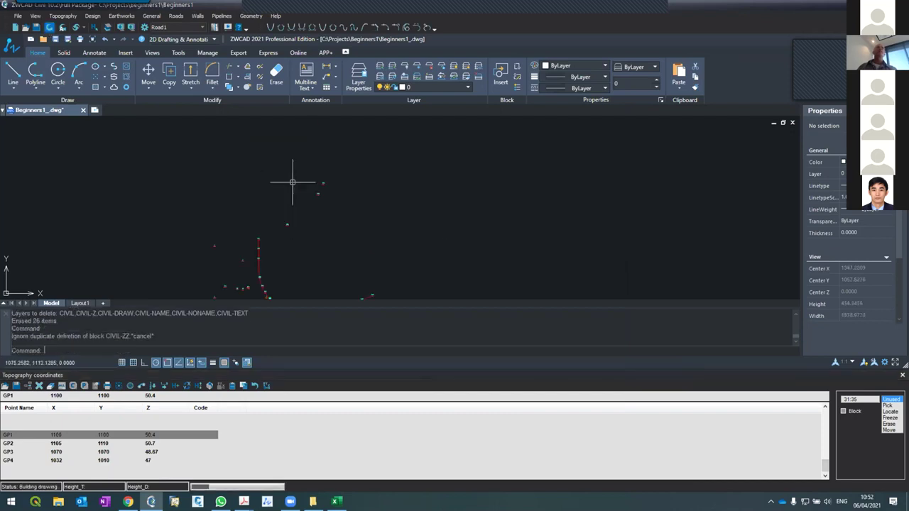
pyautogui.scroll(5, 349, 166)
pyautogui.scroll(-4, 288, 222)
pyautogui.scroll(-2, 298, 213)
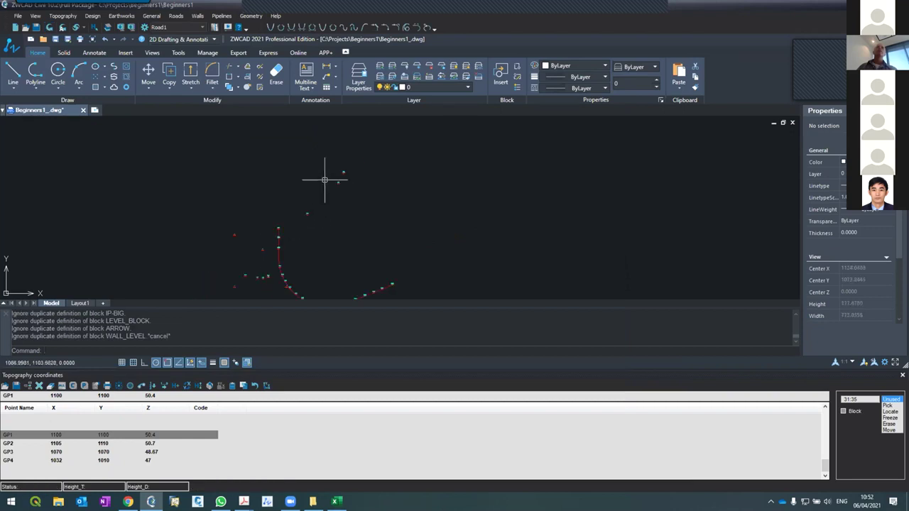
pyautogui.scroll(5, 258, 260)
pyautogui.scroll(-3, 258, 260)
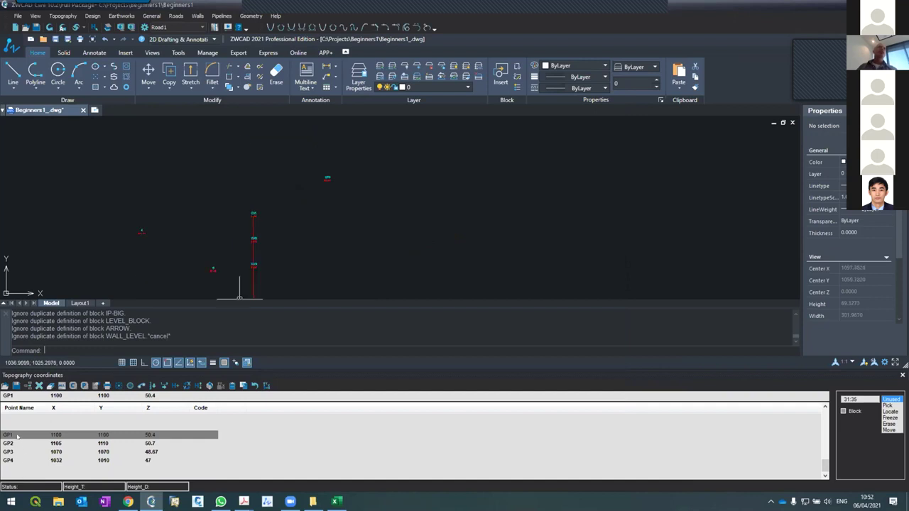
pyautogui.click(129, 385)
# Scroll the coordinates table back up to the SW sidewalk survey rows.
pyautogui.scroll(-6, 411, 248)
pyautogui.scroll(-6, 408, 250)
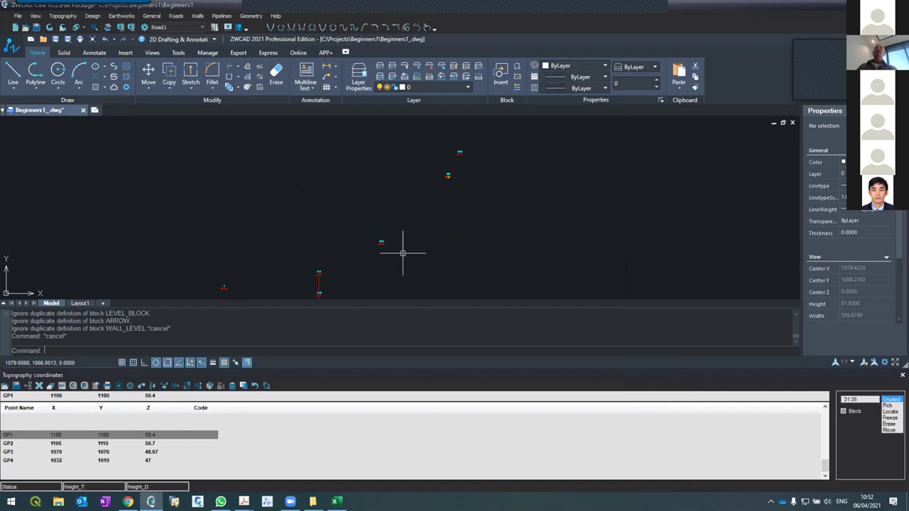
pyautogui.scroll(-3, 403, 253)
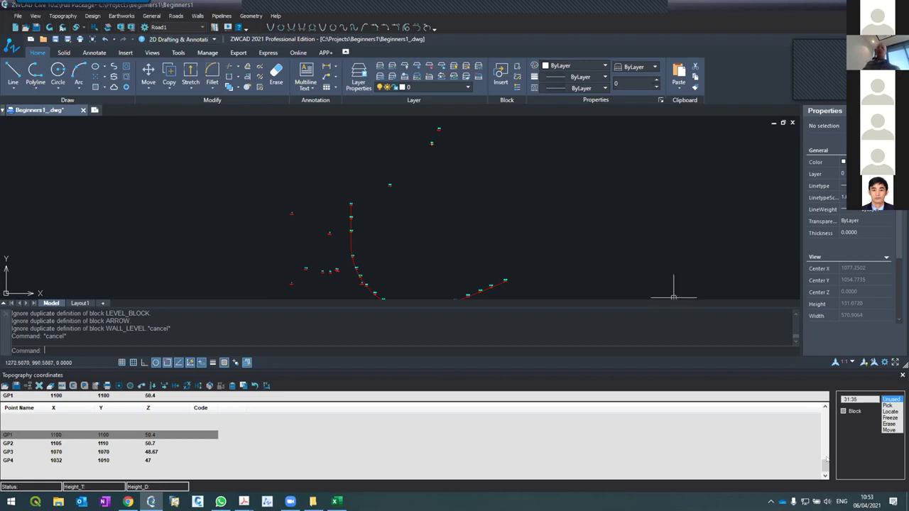
pyautogui.moveTo(824, 431); pyautogui.dragTo(824, 467)
pyautogui.click(825, 409)
pyautogui.click(825, 409)
pyautogui.click(826, 409)
pyautogui.click(826, 408)
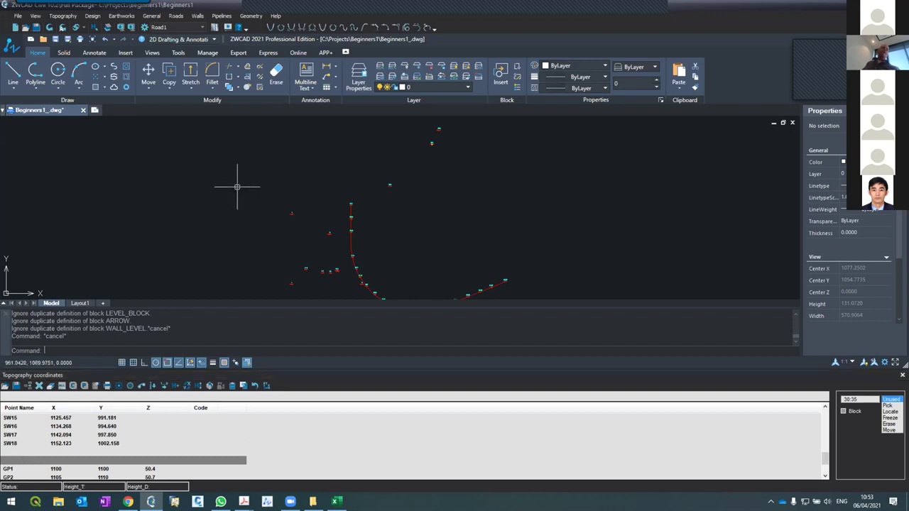
# Close the coordinates table, zoom over the drawing, then bring up the workshop syllabus PDF.
pyautogui.click(903, 376)
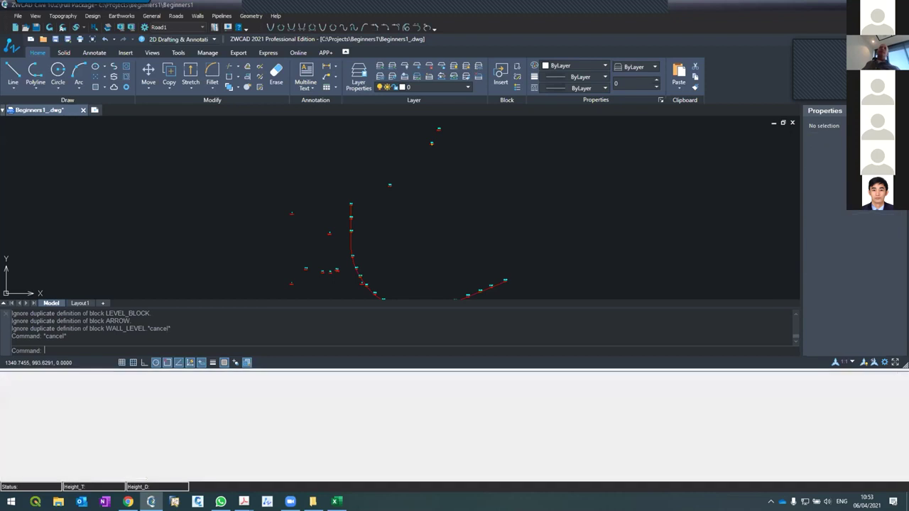
pyautogui.scroll(-4, 326, 258)
pyautogui.scroll(6, 326, 264)
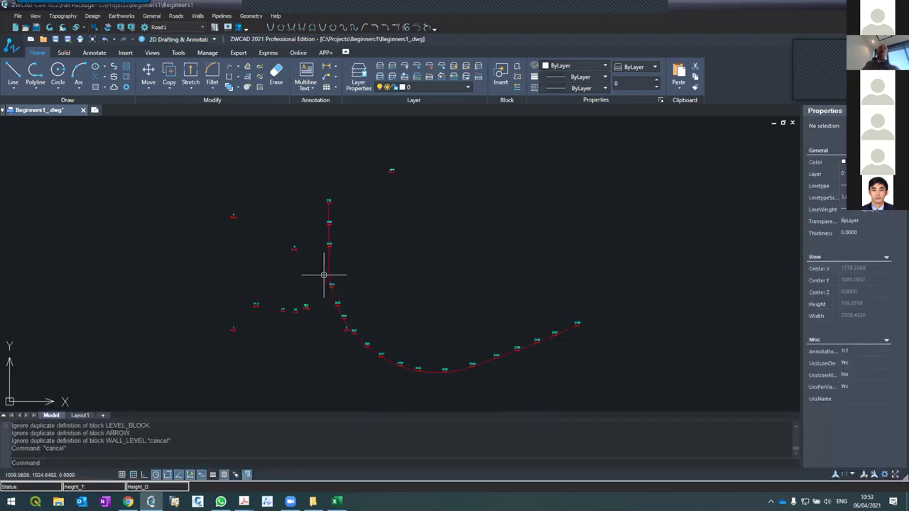
pyautogui.scroll(-2, 323, 271)
pyautogui.scroll(-3, 322, 267)
pyautogui.scroll(1, 325, 261)
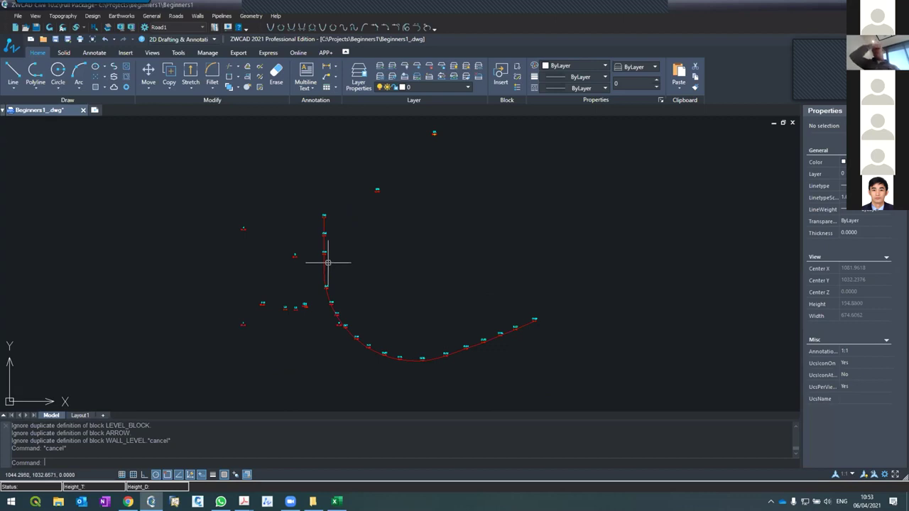
pyautogui.moveTo(244, 502)
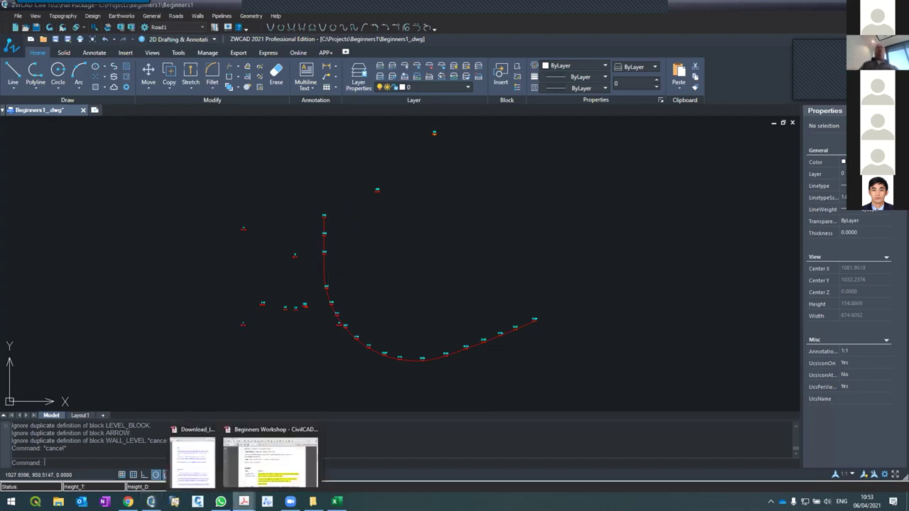
pyautogui.click(256, 468)
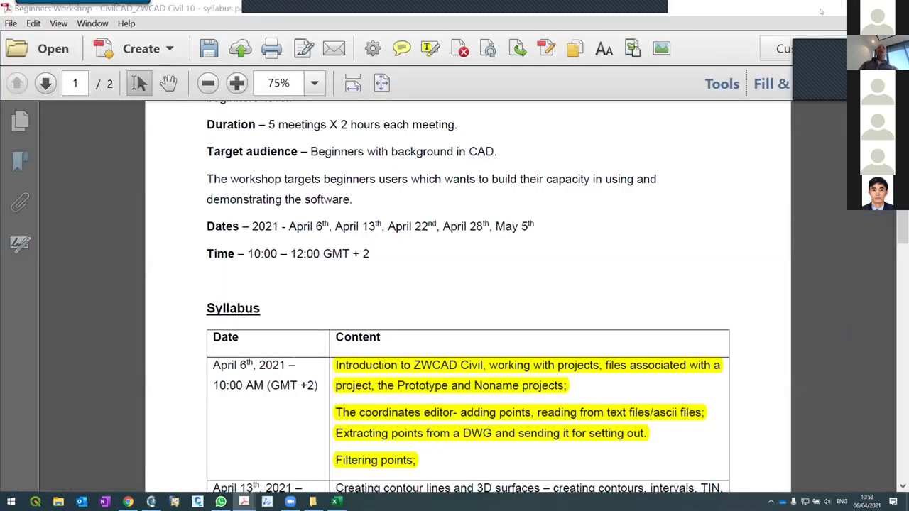
# Return to ZWCAD and reopen Topography > Coordinates.
pyautogui.hotkey('alt', 'Tab')
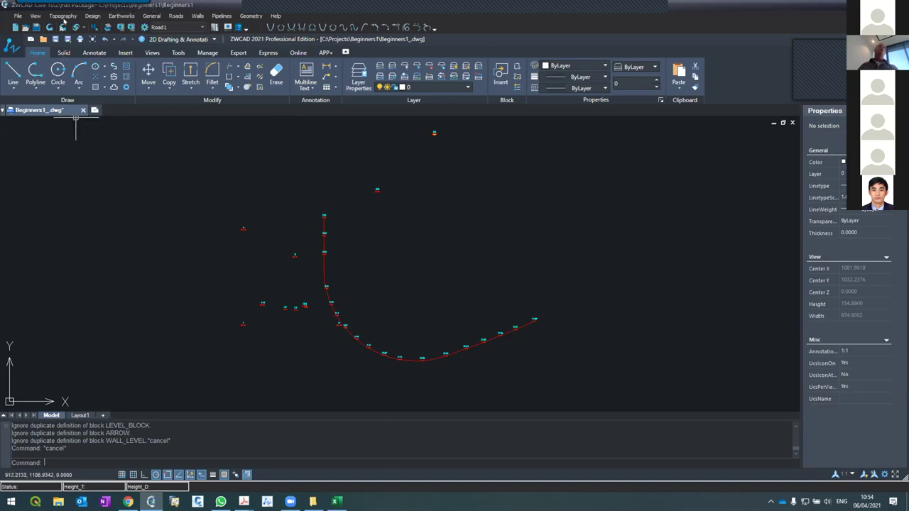
pyautogui.click(62, 17)
pyautogui.click(74, 26)
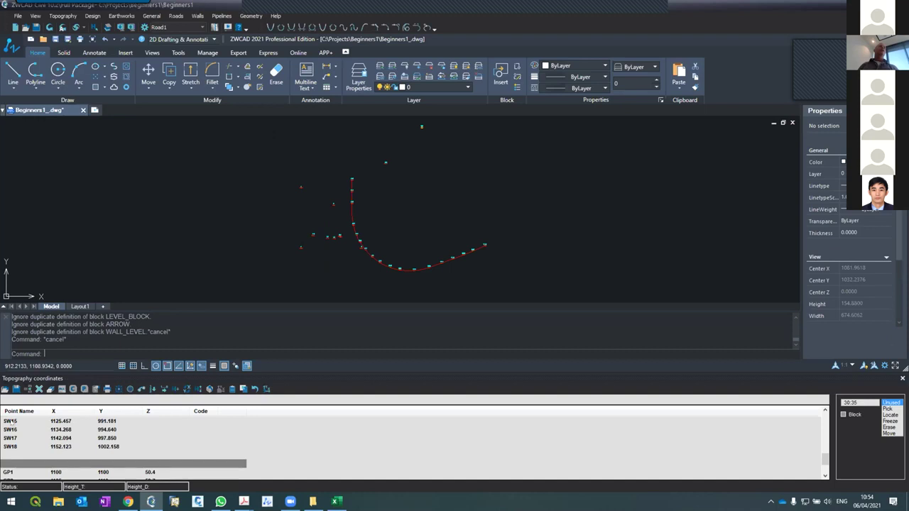
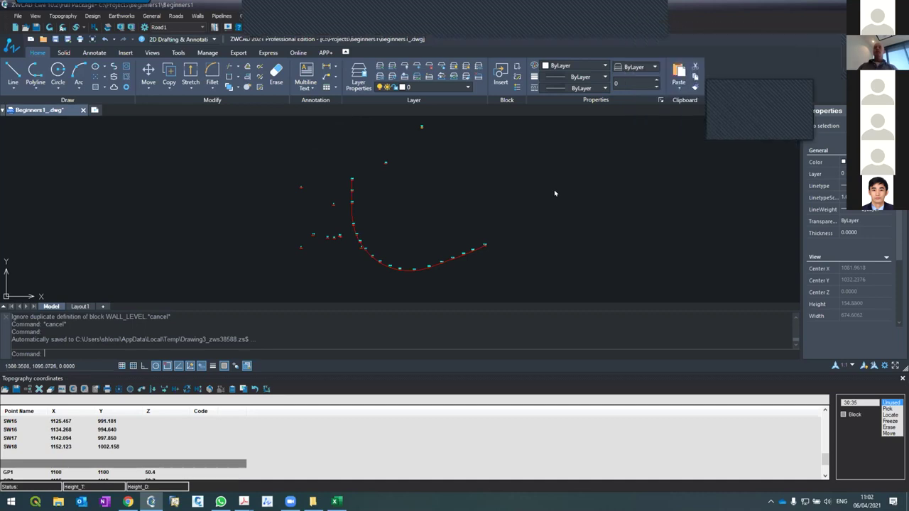
# Review the drawing and glance at the project file options without choosing one.
pyautogui.scroll(2, 395, 209)
pyautogui.scroll(4, 321, 209)
pyautogui.scroll(-5, 321, 210)
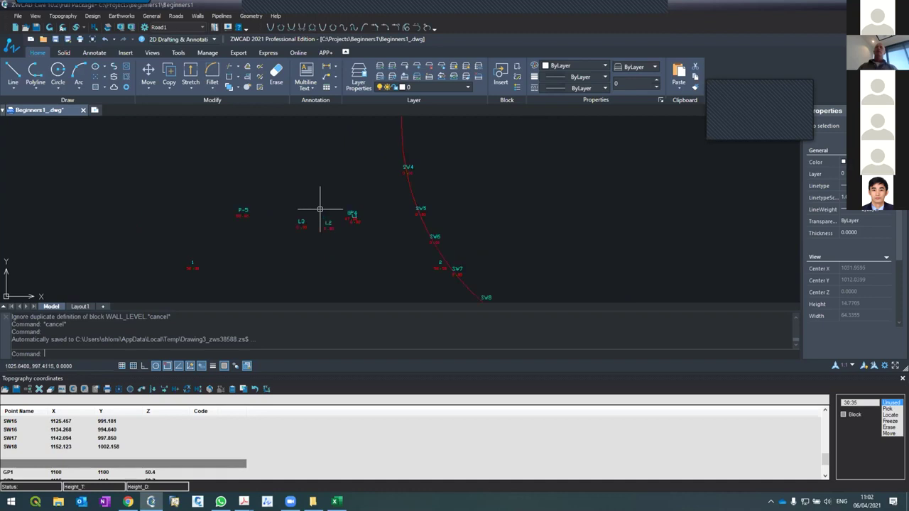
pyautogui.scroll(3, 300, 199)
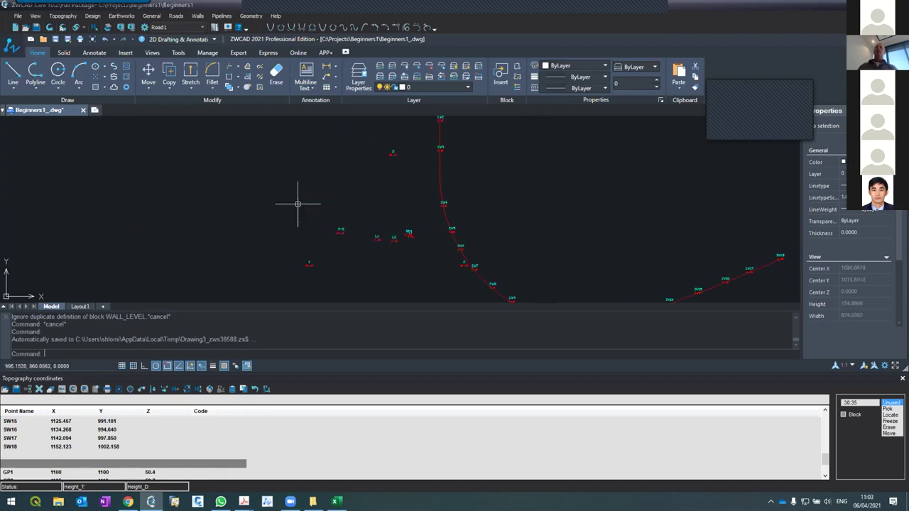
pyautogui.scroll(2, 355, 235)
pyautogui.scroll(1, 360, 237)
pyautogui.scroll(-4, 360, 237)
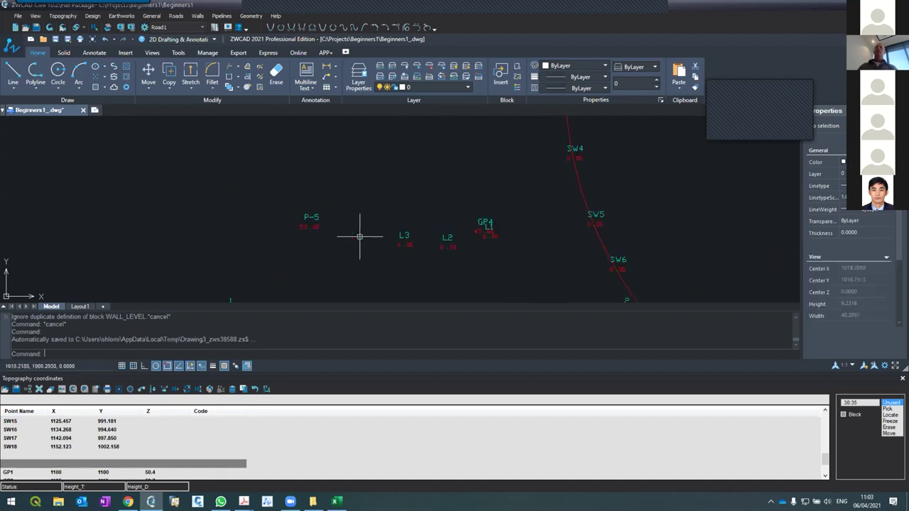
pyautogui.scroll(3, 360, 236)
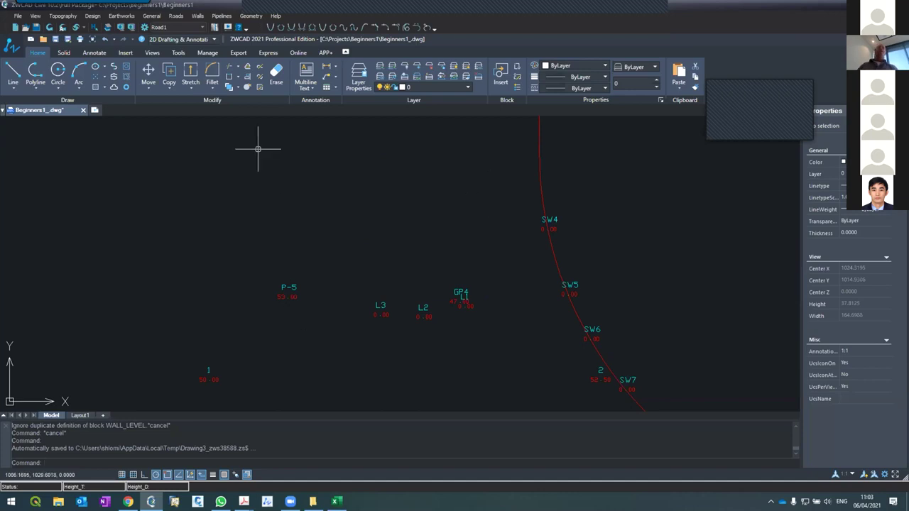
pyautogui.click(18, 16)
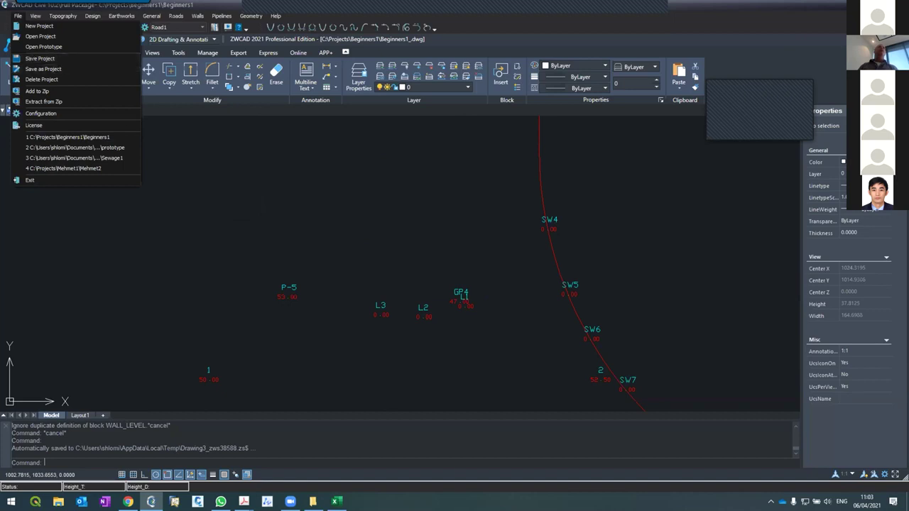
pyautogui.click(151, 120)
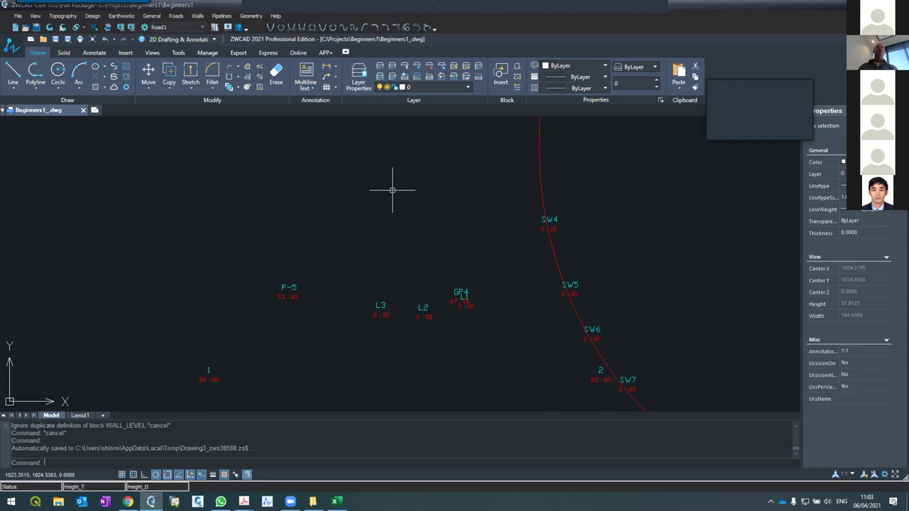
# Consult the workshop syllabus PDF, then return to the drawing.
pyautogui.scroll(-2, 392, 190)
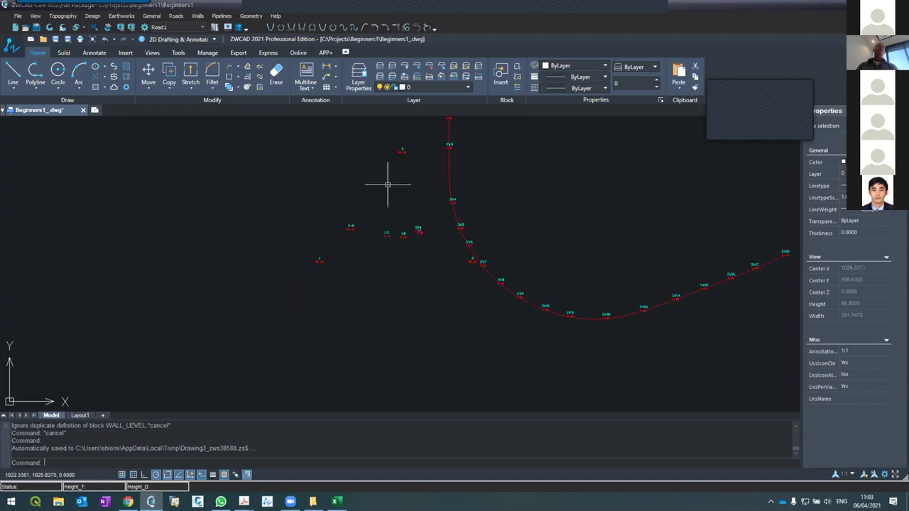
pyautogui.scroll(2, 386, 217)
pyautogui.scroll(-3, 386, 217)
pyautogui.scroll(3, 403, 195)
pyautogui.scroll(2, 403, 195)
pyautogui.scroll(-8, 404, 198)
pyautogui.scroll(4, 405, 201)
pyautogui.scroll(-4, 406, 198)
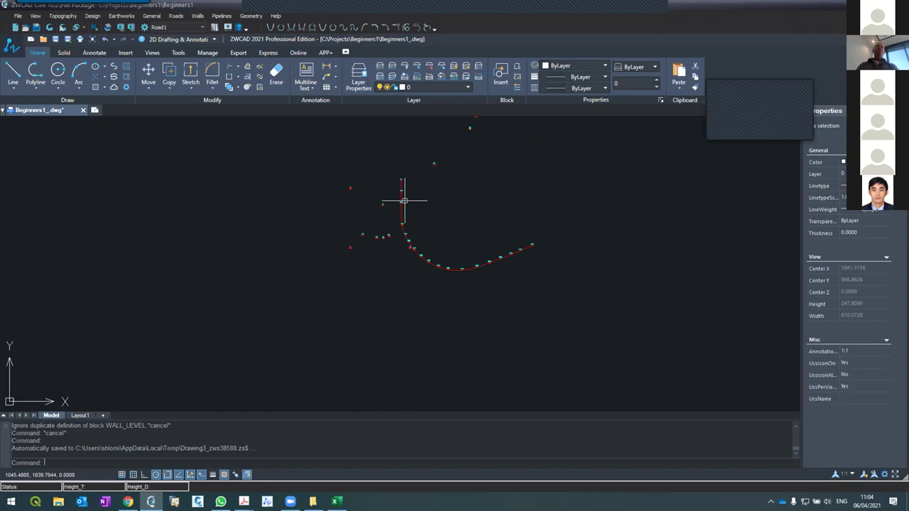
pyautogui.moveTo(244, 502)
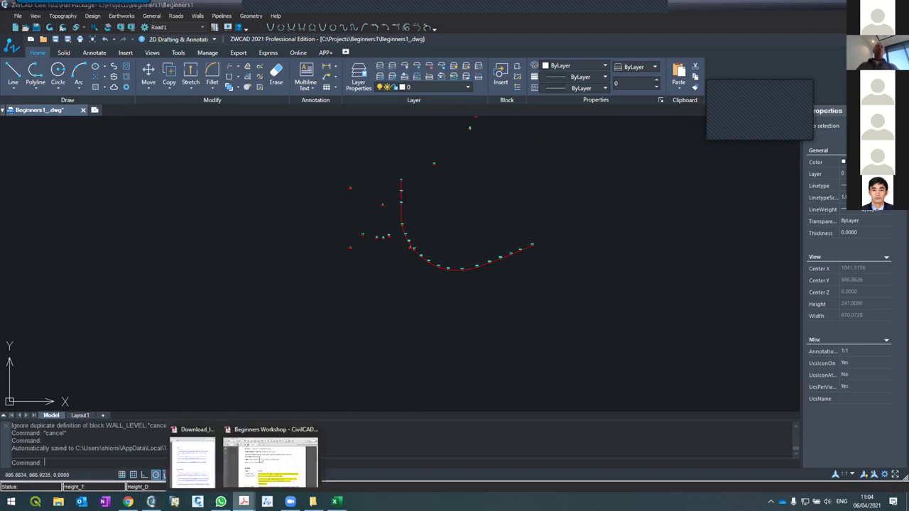
pyautogui.click(261, 460)
pyautogui.scroll(-3, 271, 294)
pyautogui.scroll(4, 276, 298)
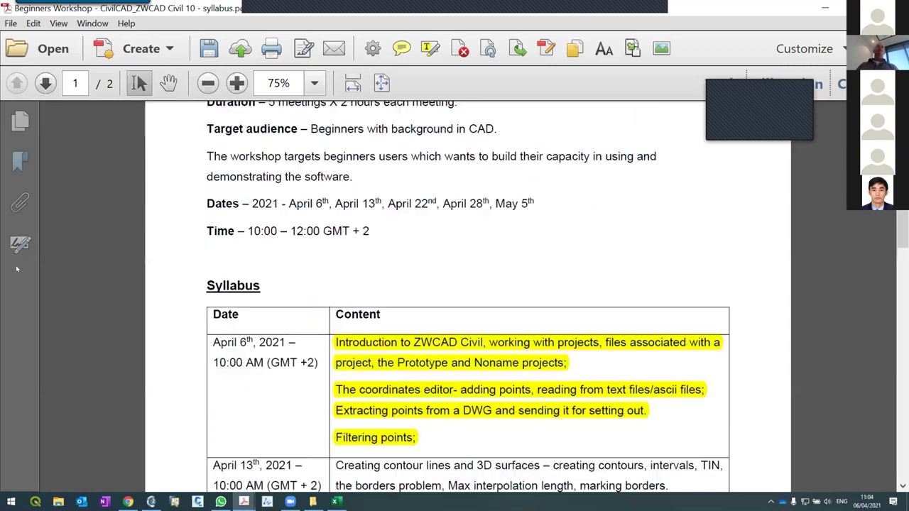
pyautogui.click(827, 6)
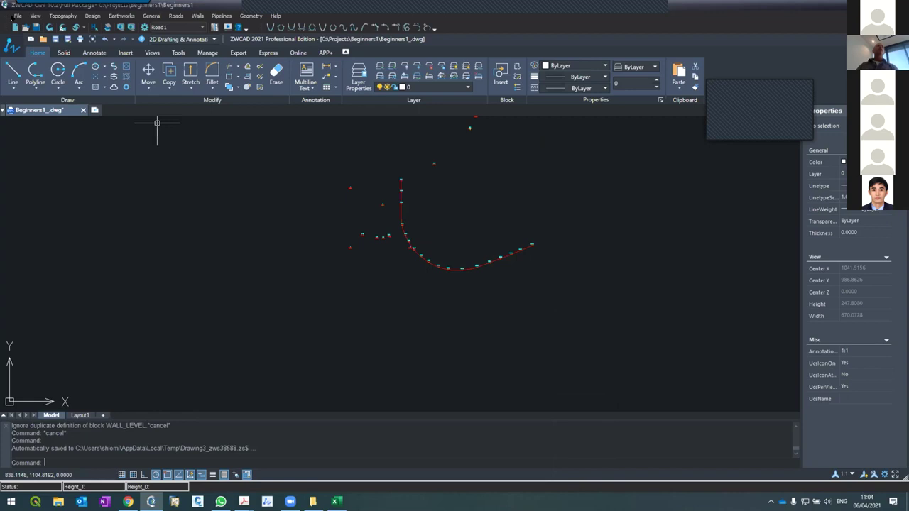
# Start a new project, saving Beginners1, and create and open a Beginners2 folder in Projects.
pyautogui.click(17, 16)
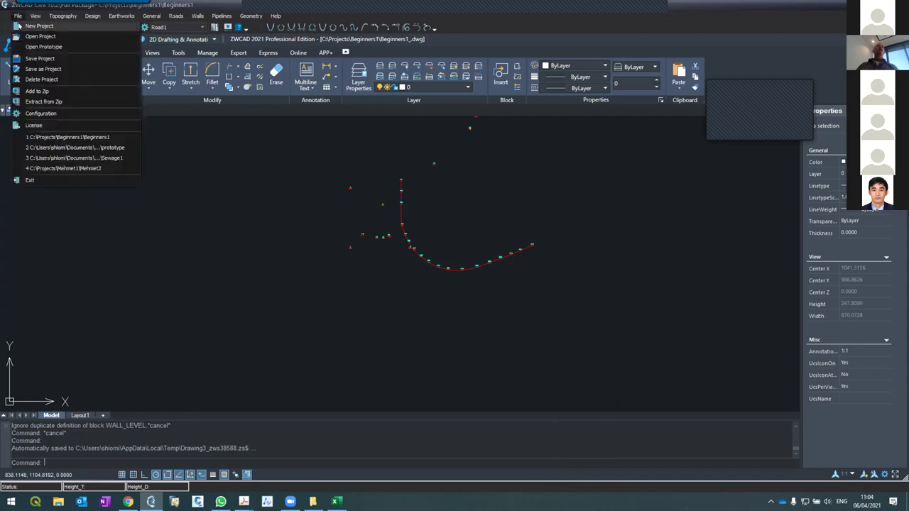
pyautogui.click(39, 26)
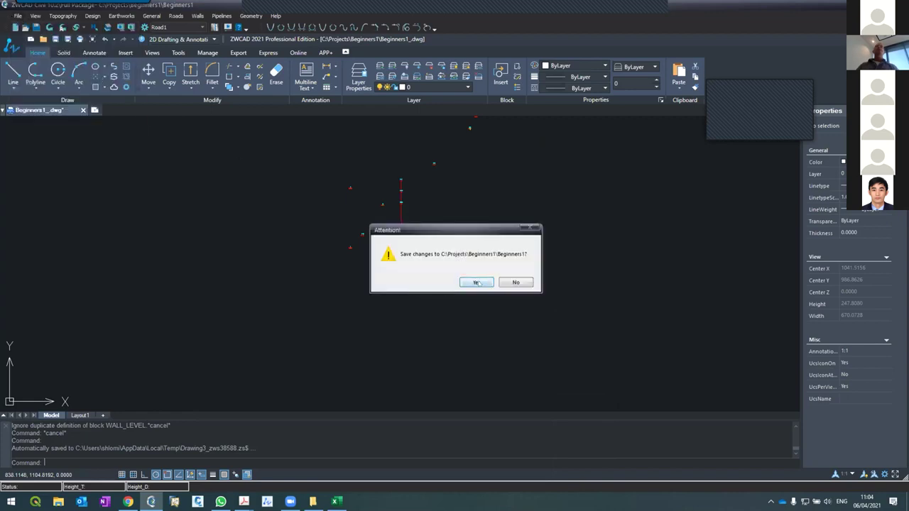
pyautogui.click(478, 283)
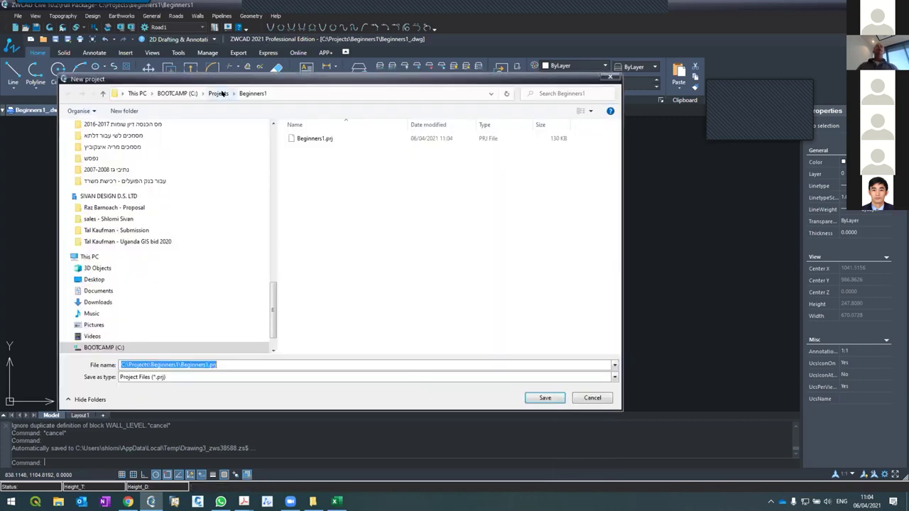
pyautogui.click(124, 110)
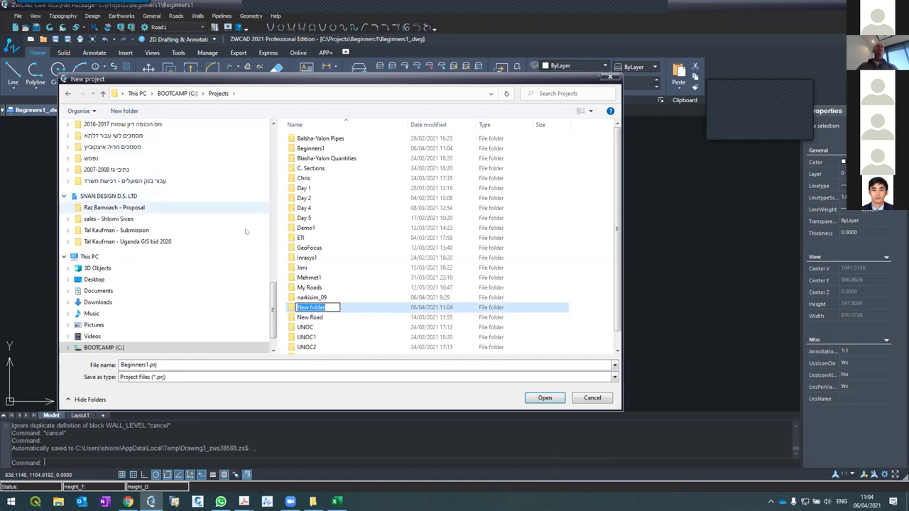
pyautogui.write('Be')
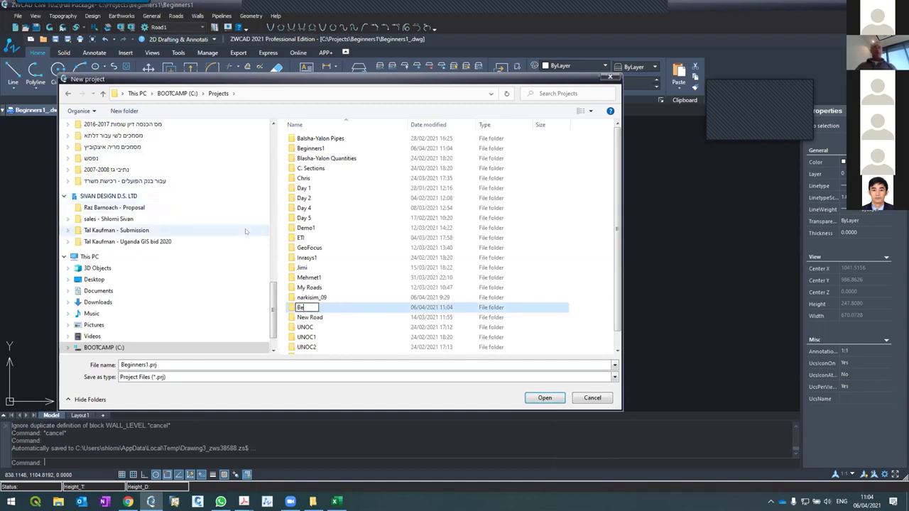
pyautogui.write('ginners2')
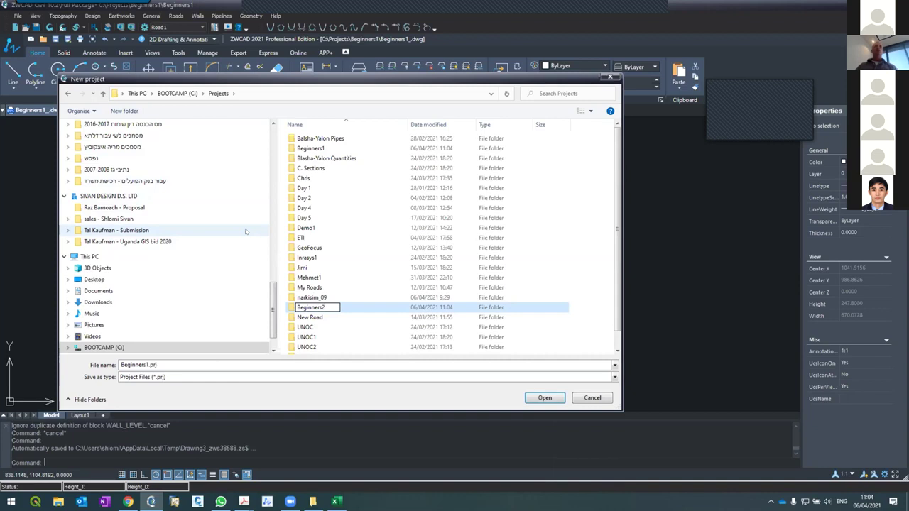
pyautogui.press('Return')
pyautogui.press('Return')
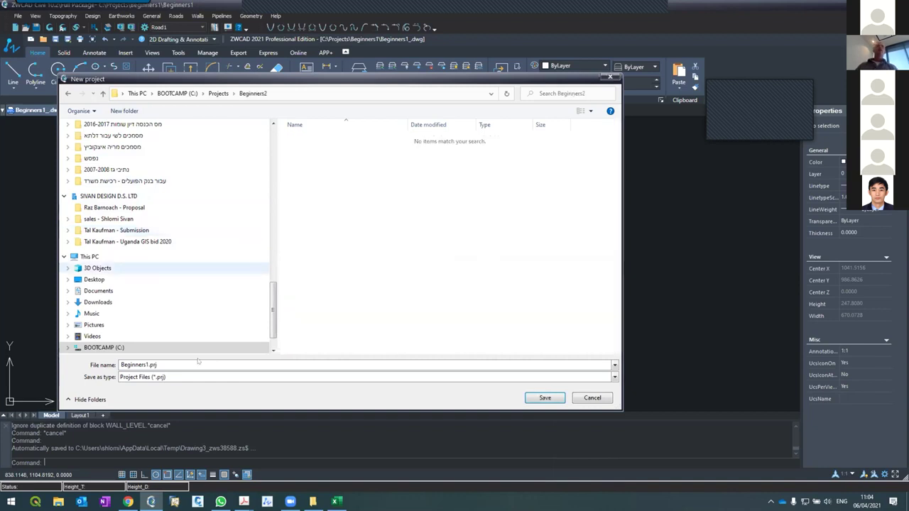
pyautogui.doubleClick(140, 364)
# Name the new project Beginners2 and create it.
pyautogui.write('Beginne')
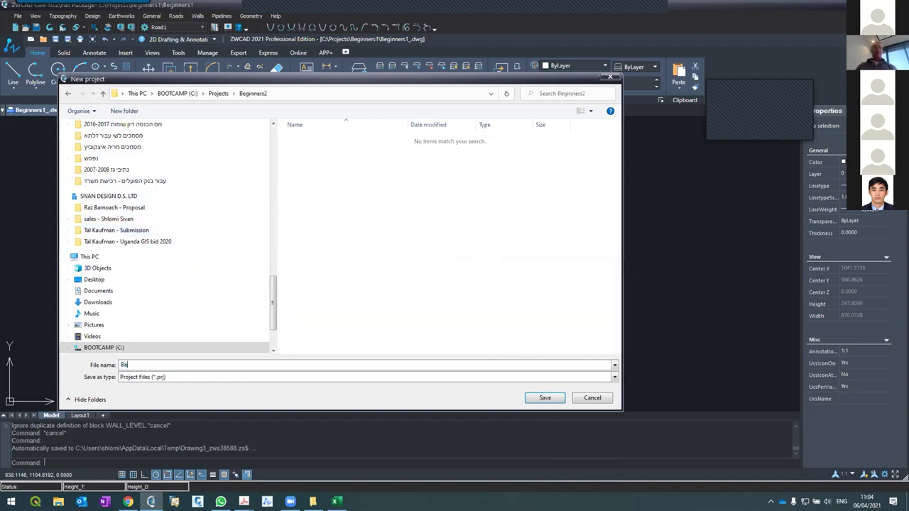
pyautogui.press('BackSpace')
pyautogui.press('BackSpace')
pyautogui.write('ners2')
pyautogui.press('Return')
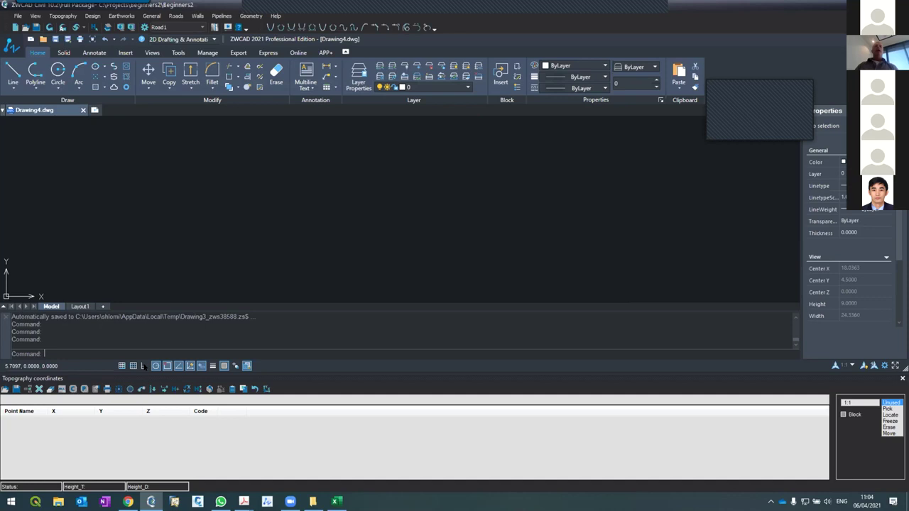
pyautogui.click(13, 48)
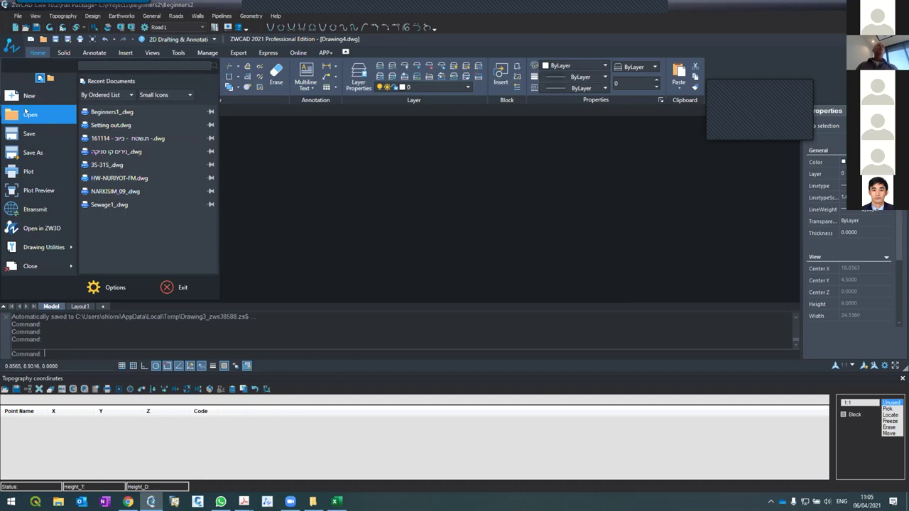
pyautogui.click(30, 114)
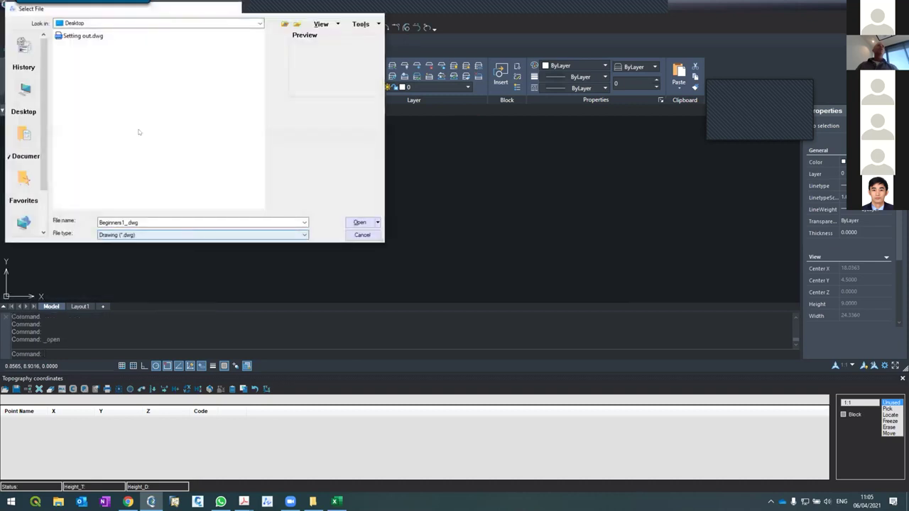
pyautogui.click(71, 36)
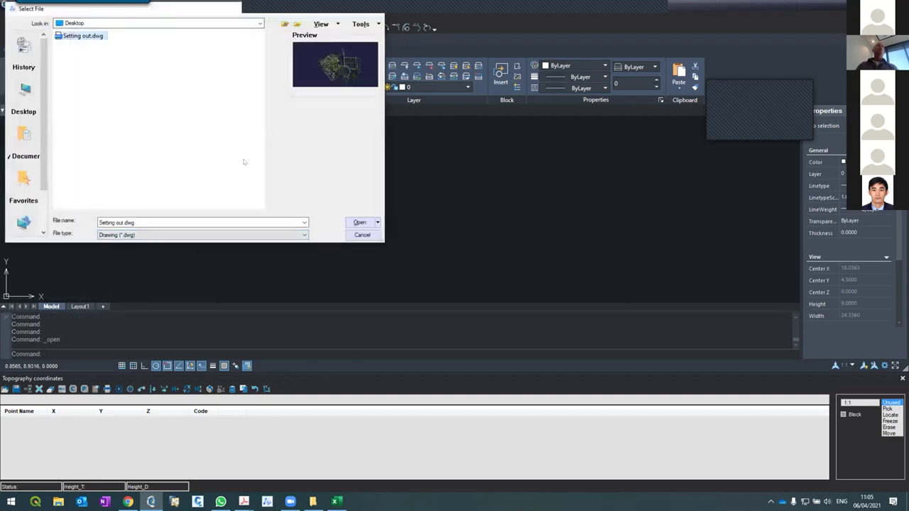
pyautogui.click(359, 222)
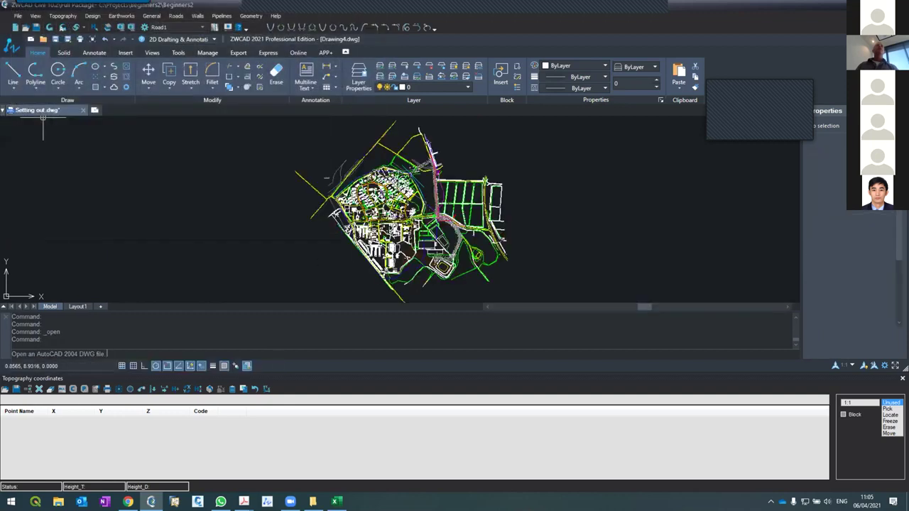
pyautogui.scroll(-2, 327, 207)
pyautogui.scroll(4, 334, 206)
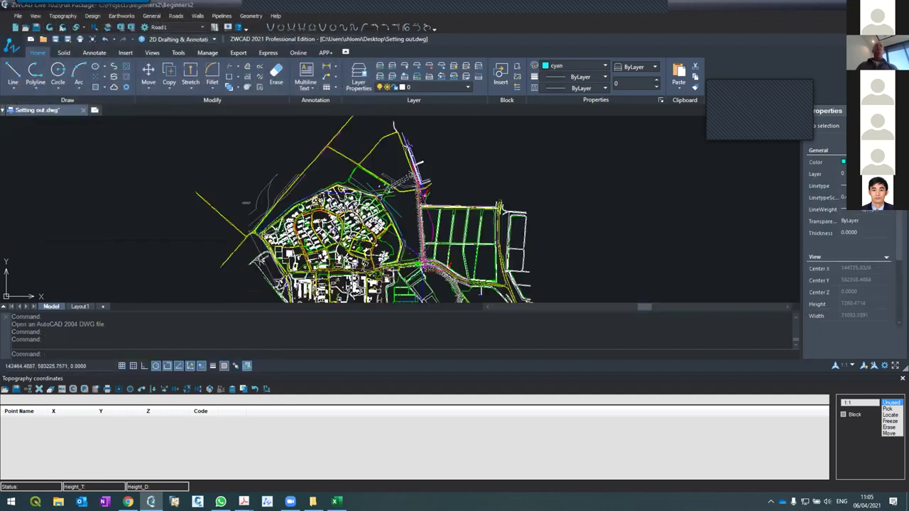
pyautogui.scroll(3, 333, 209)
pyautogui.scroll(3, 359, 228)
pyautogui.scroll(-3, 359, 227)
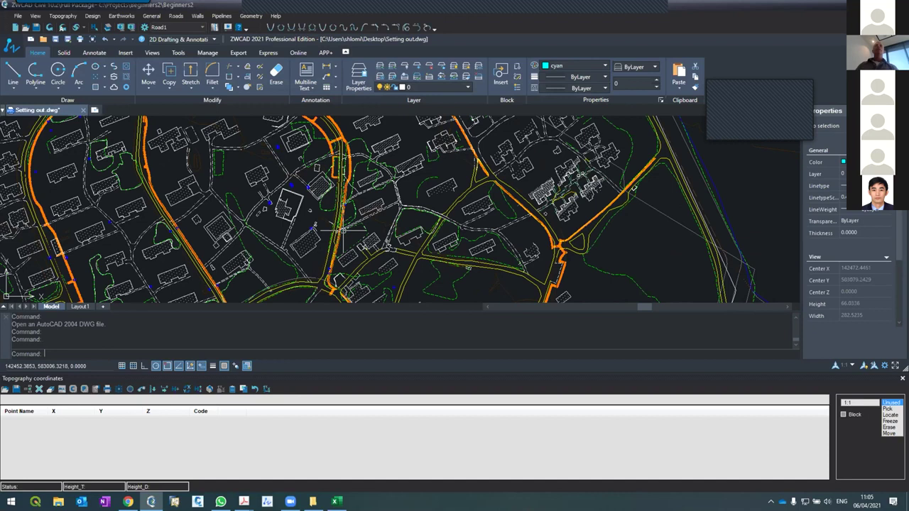
pyautogui.moveTo(398, 213); pyautogui.dragTo(544, 138, button='middle')
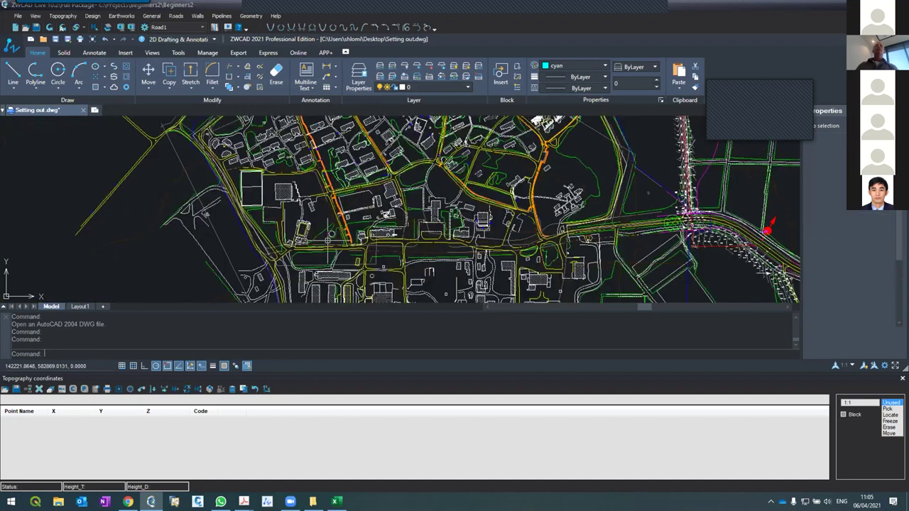
pyautogui.scroll(-5, 359, 213)
pyautogui.scroll(4, 320, 234)
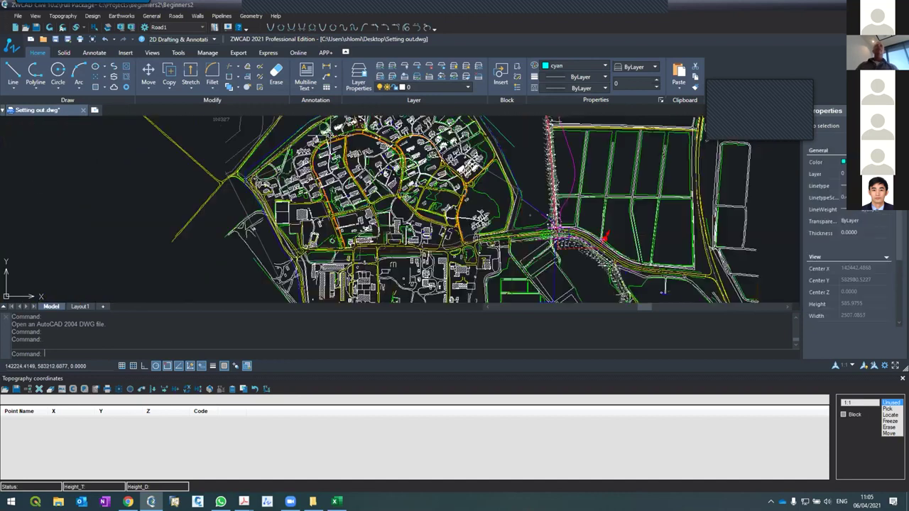
pyautogui.scroll(4, 366, 213)
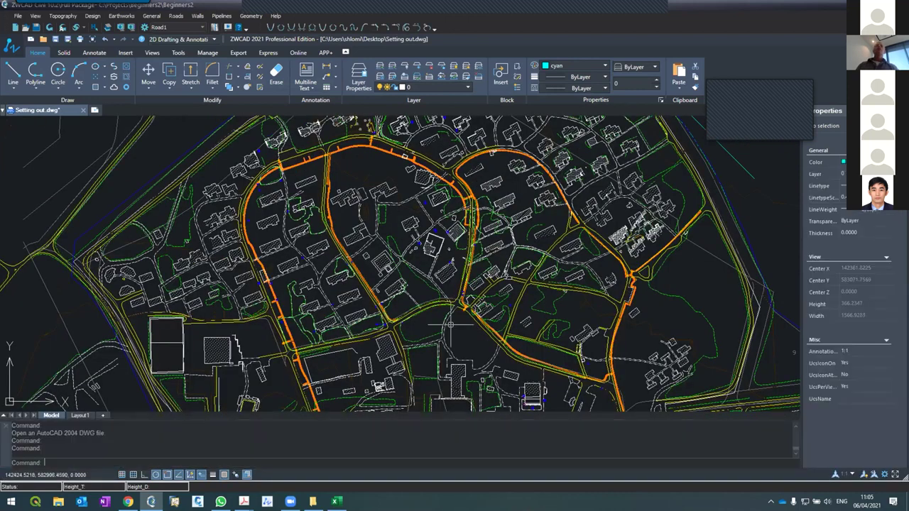
pyautogui.scroll(10, 450, 325)
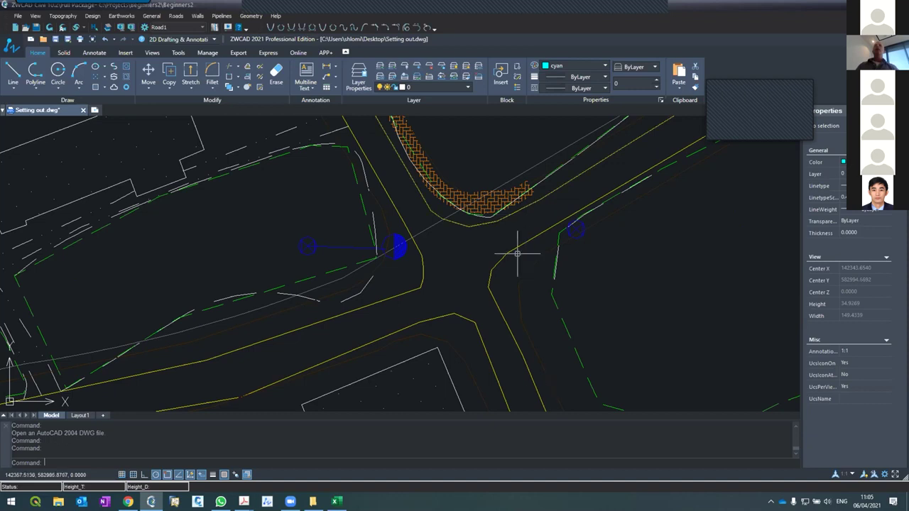
pyautogui.click(496, 264)
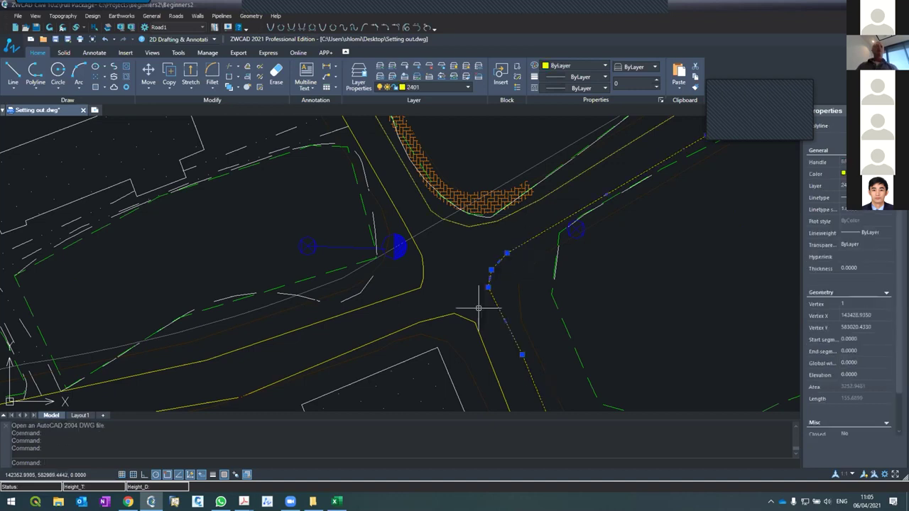
pyautogui.press('Escape')
pyautogui.press('Escape')
pyautogui.scroll(-1, 464, 283)
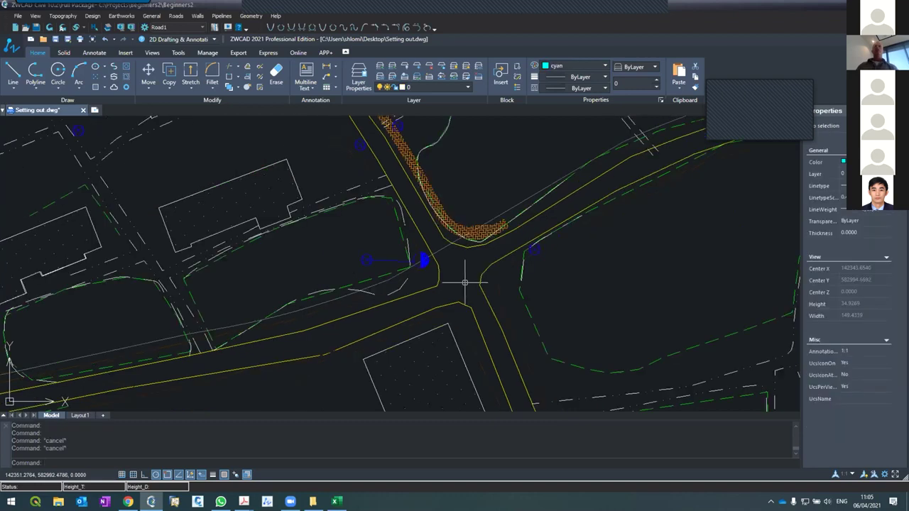
pyautogui.scroll(-3, 465, 283)
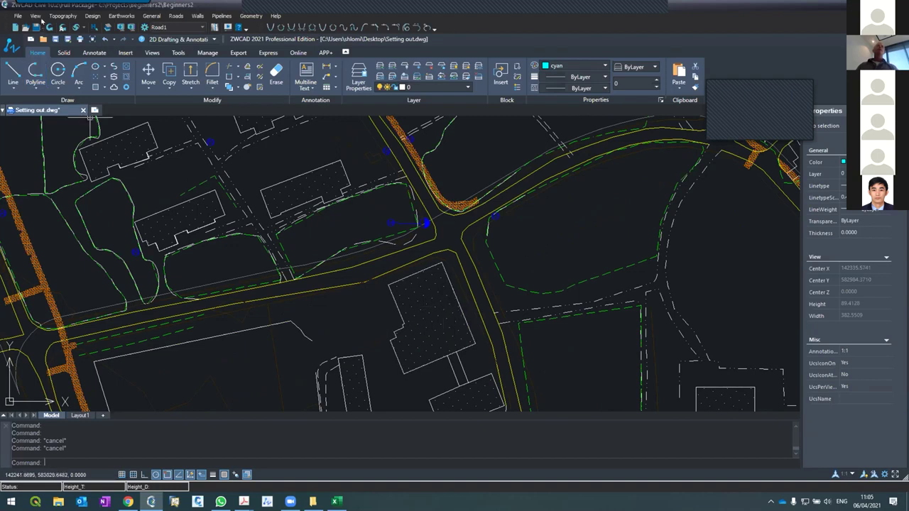
# In Topography coordinates, pick kerb points 1005 to 1013 along the yellow road line.
pyautogui.click(54, 16)
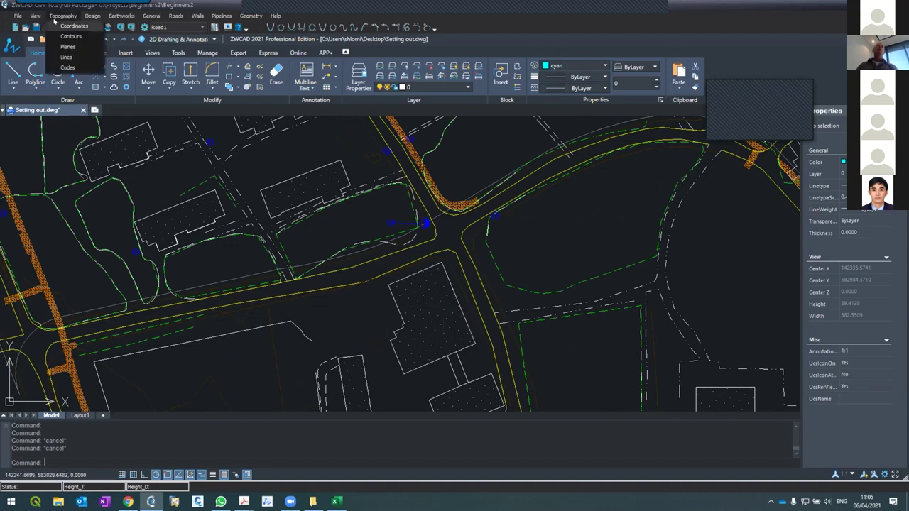
pyautogui.click(55, 24)
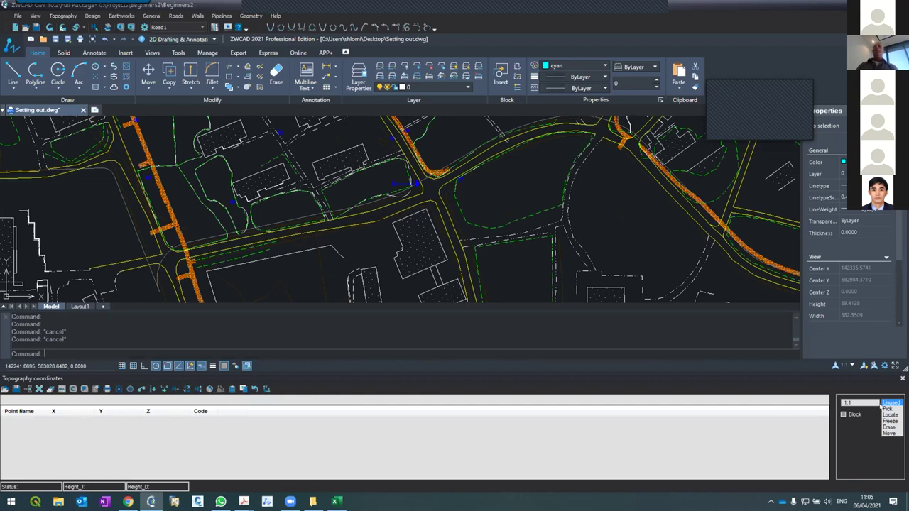
pyautogui.click(888, 409)
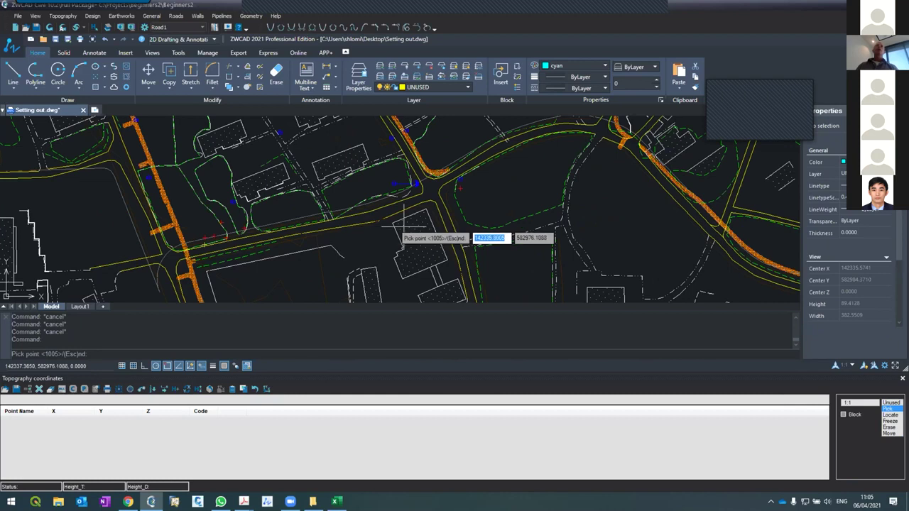
pyautogui.scroll(4, 405, 206)
pyautogui.scroll(-3, 401, 205)
pyautogui.scroll(1, 370, 235)
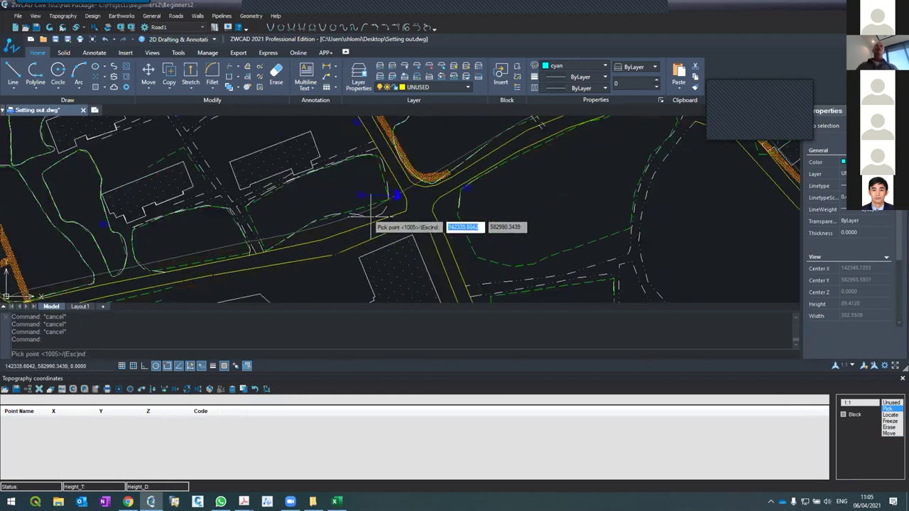
pyautogui.click(321, 241)
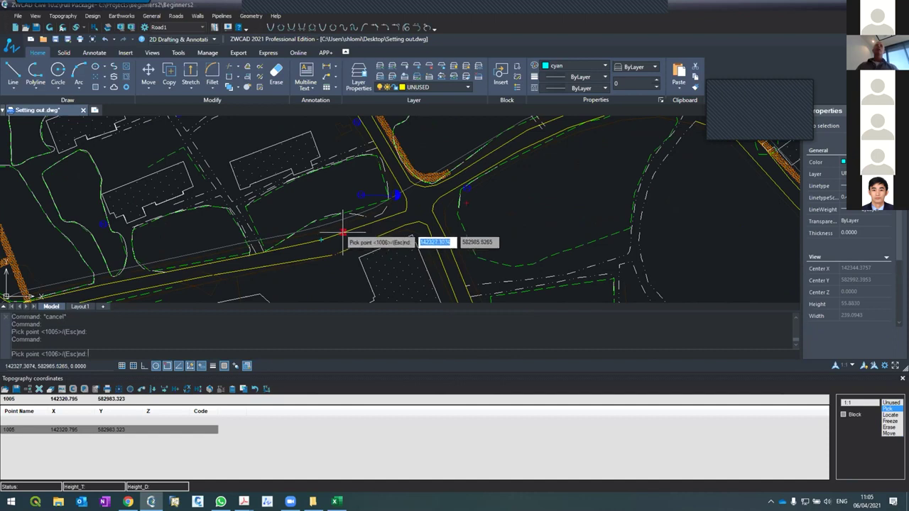
pyautogui.click(343, 233)
pyautogui.click(364, 225)
pyautogui.click(378, 218)
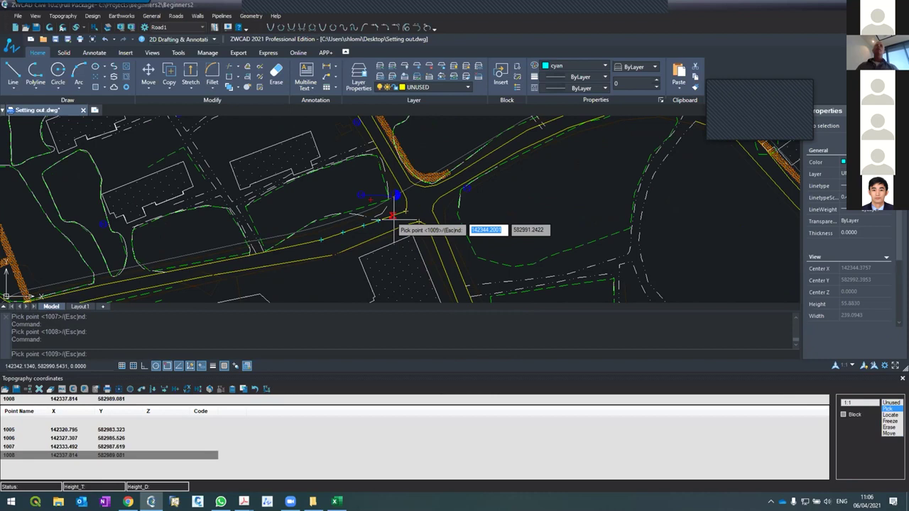
pyautogui.click(393, 213)
pyautogui.click(405, 211)
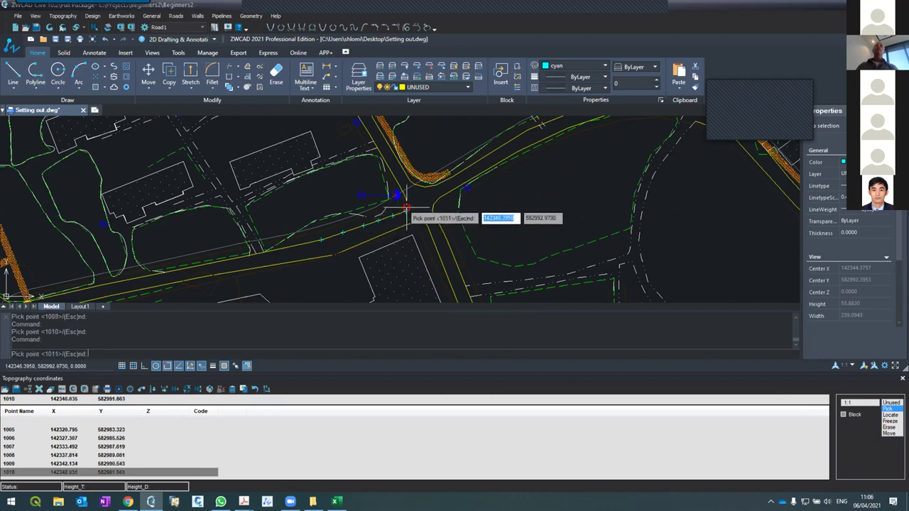
pyautogui.click(405, 208)
pyautogui.click(406, 208)
pyautogui.click(398, 194)
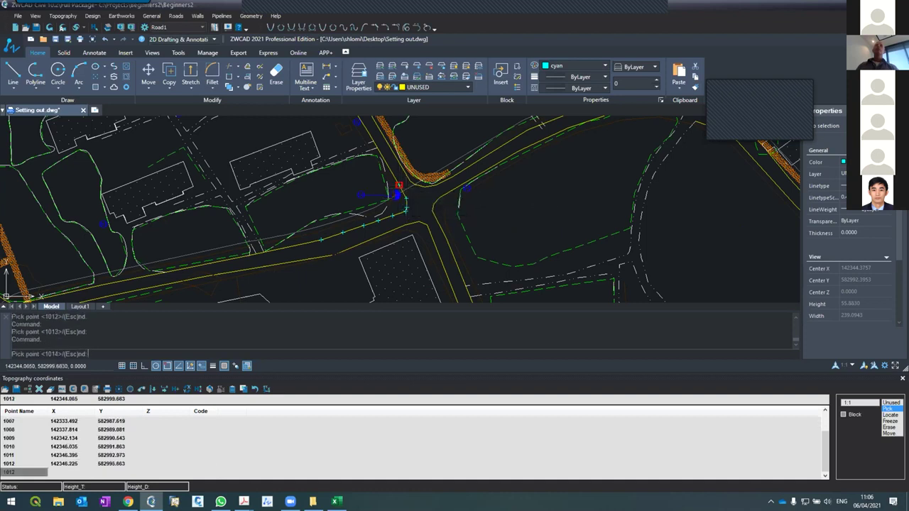
# Add kerb points 1014 to 1016 around the corner curve, then stop picking.
pyautogui.scroll(5, 408, 149)
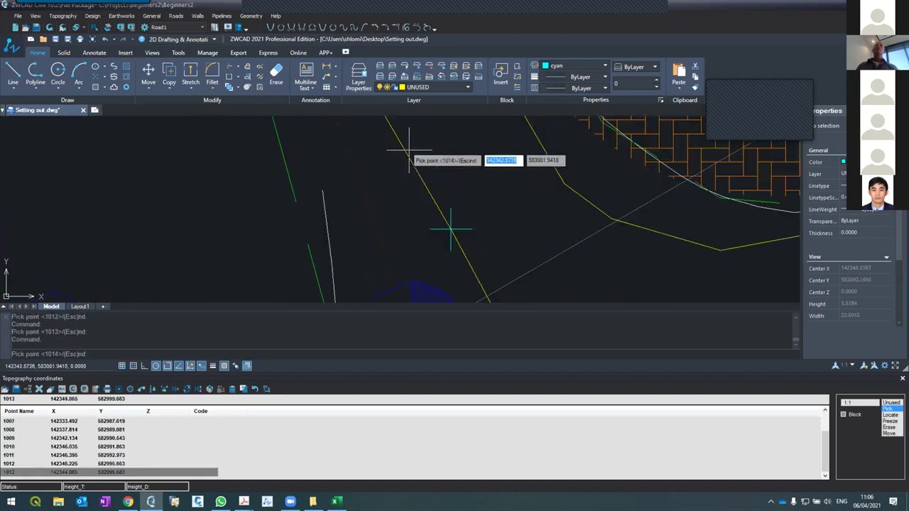
pyautogui.click(405, 149)
pyautogui.scroll(-3, 408, 220)
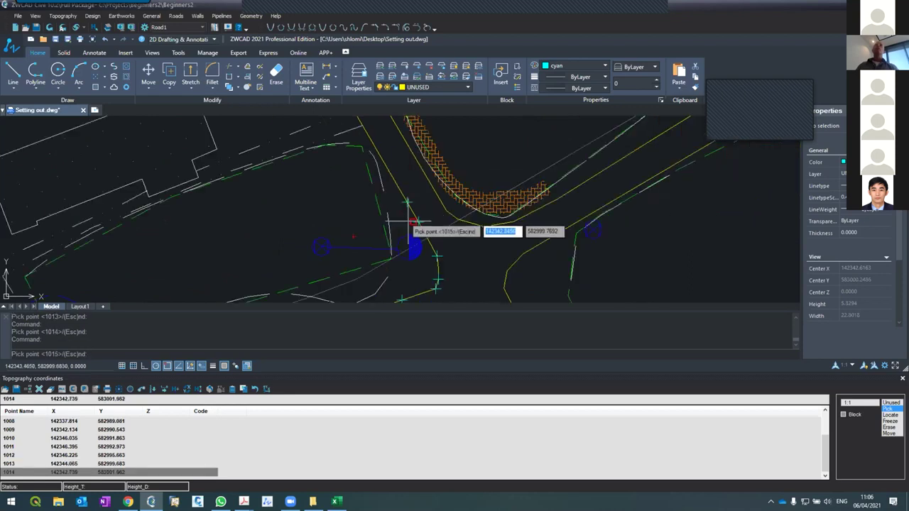
pyautogui.click(391, 174)
pyautogui.click(375, 149)
pyautogui.press('Escape')
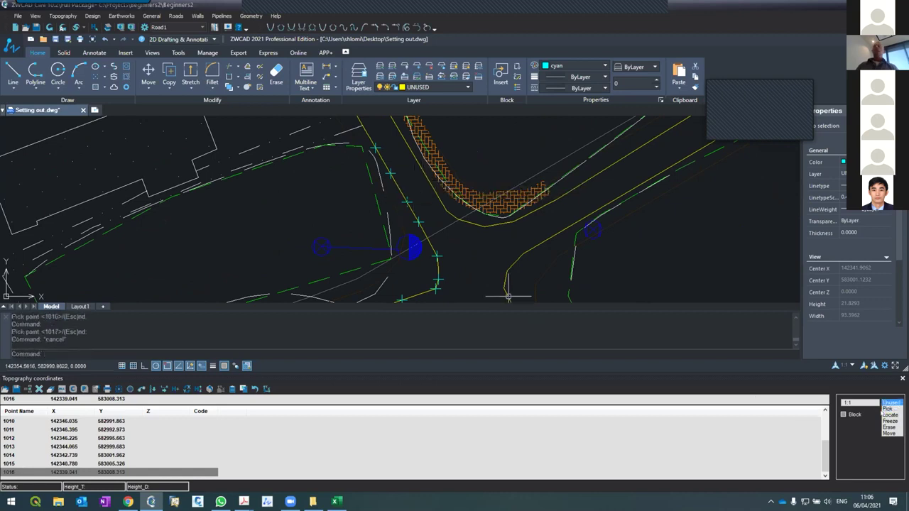
# Resume picking and add kerb points 1017 to 1025 along the curve and kerb.
pyautogui.press('Return')
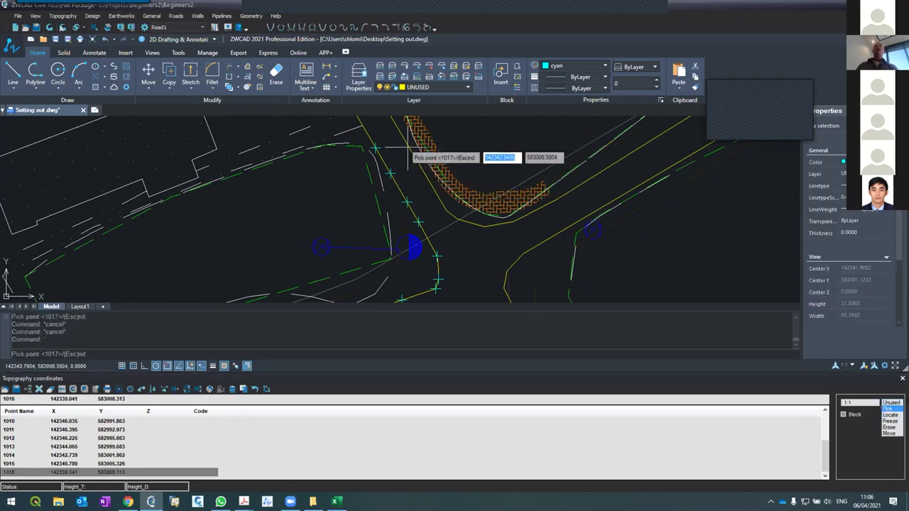
pyautogui.click(405, 143)
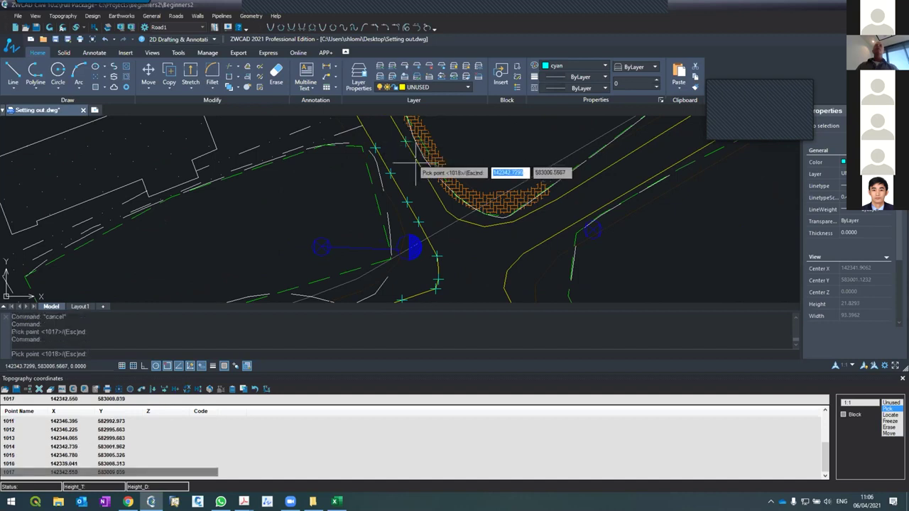
pyautogui.click(422, 168)
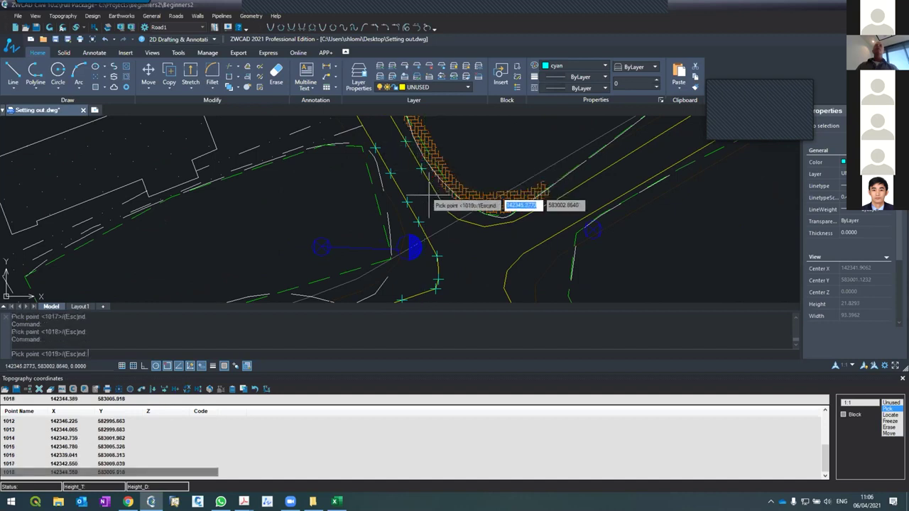
pyautogui.click(437, 194)
pyautogui.click(446, 211)
pyautogui.click(459, 220)
pyautogui.click(478, 228)
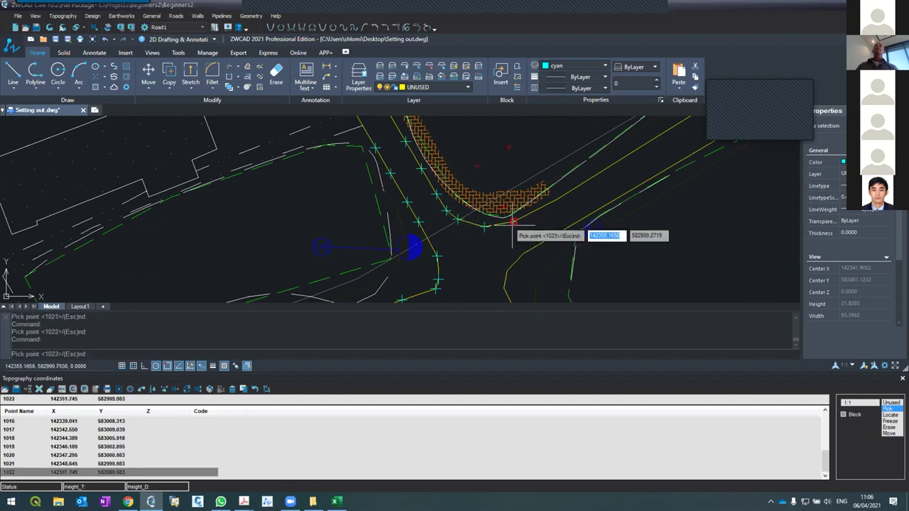
pyautogui.click(512, 225)
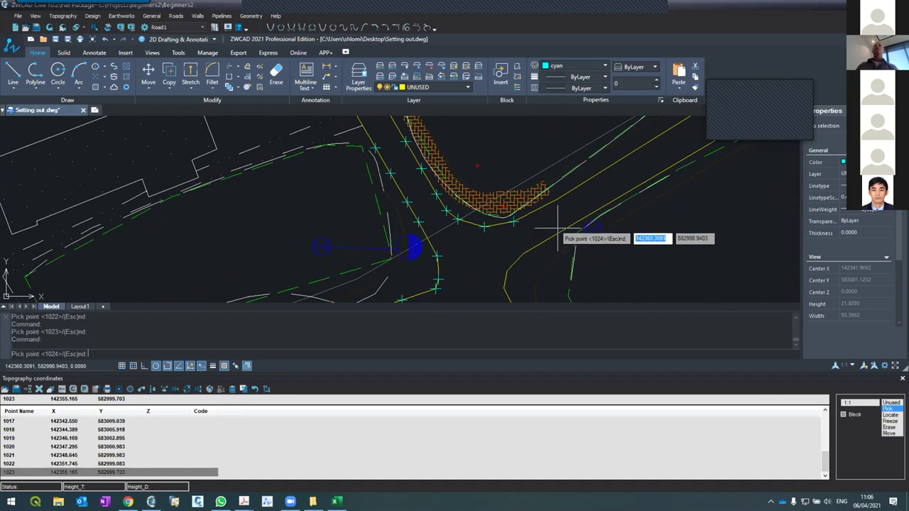
pyautogui.click(553, 204)
pyautogui.click(557, 198)
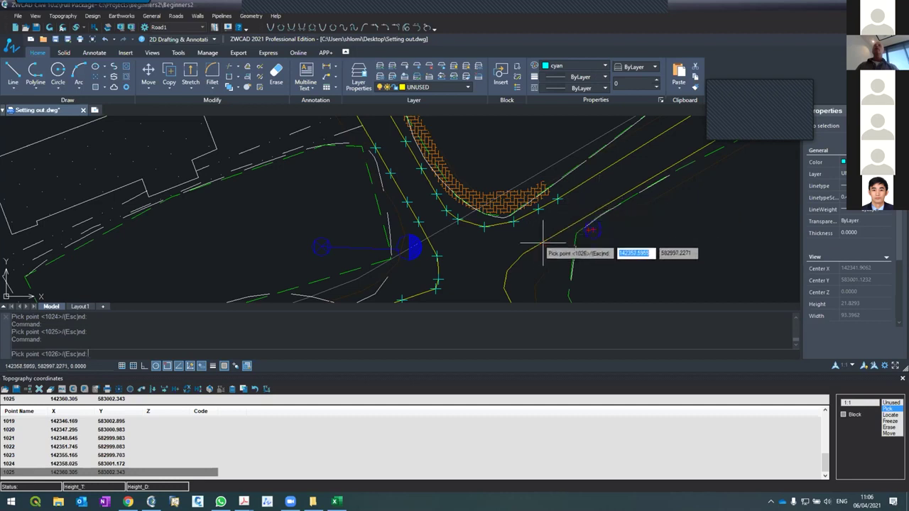
# Add points 1026 to 1029 on the opposite kerb, then end picking.
pyautogui.click(561, 231)
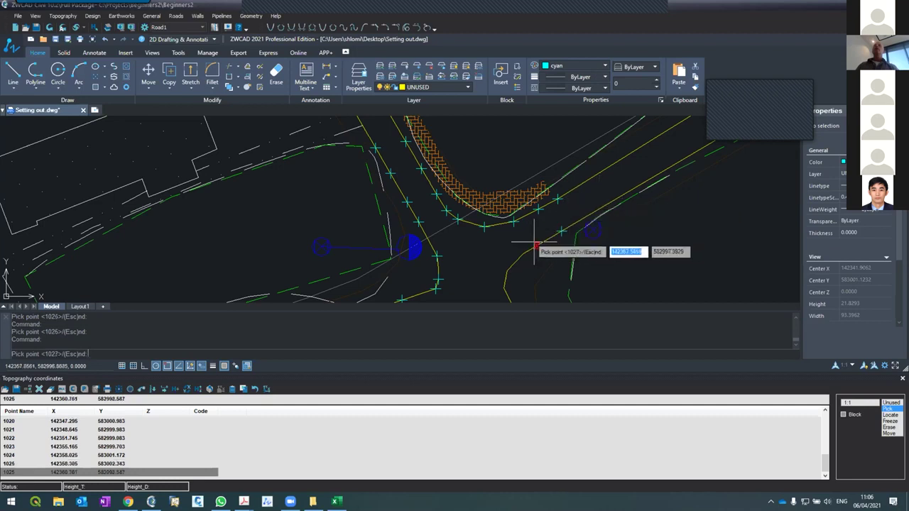
pyautogui.click(535, 246)
pyautogui.click(518, 253)
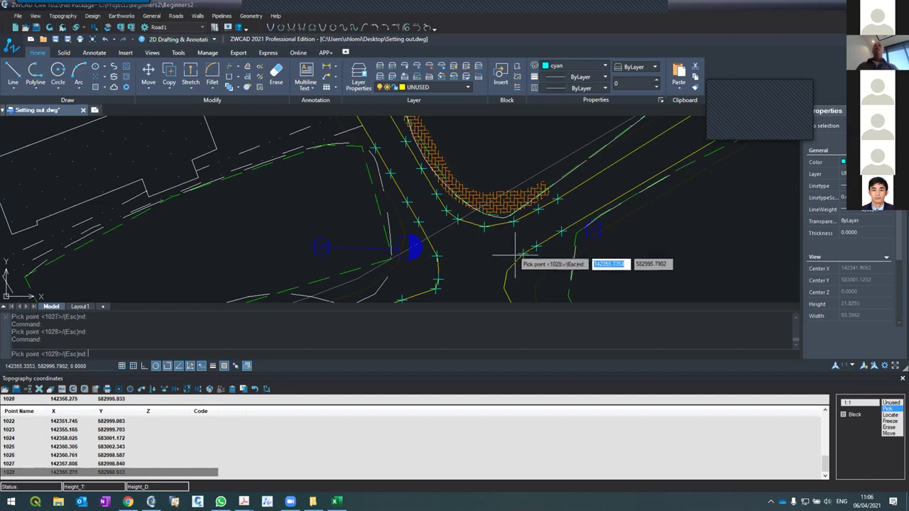
pyautogui.click(506, 270)
pyautogui.scroll(-3, 486, 230)
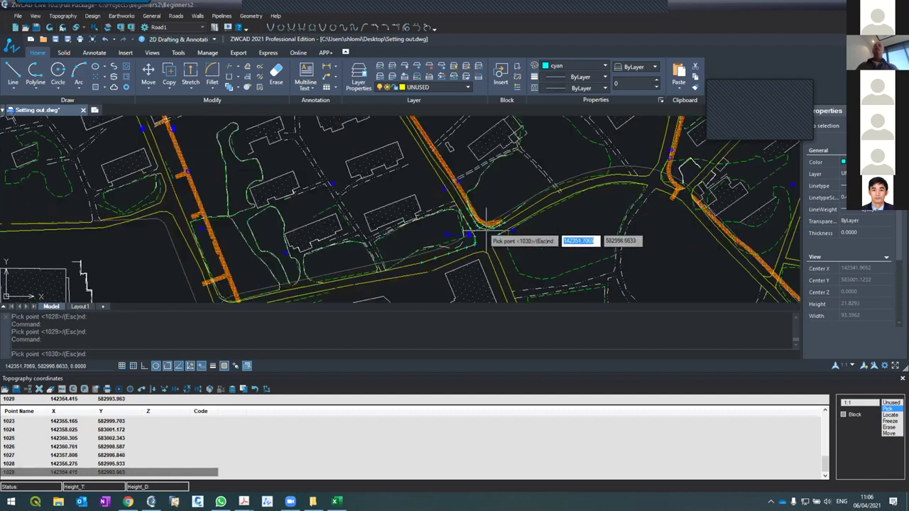
pyautogui.scroll(3, 487, 229)
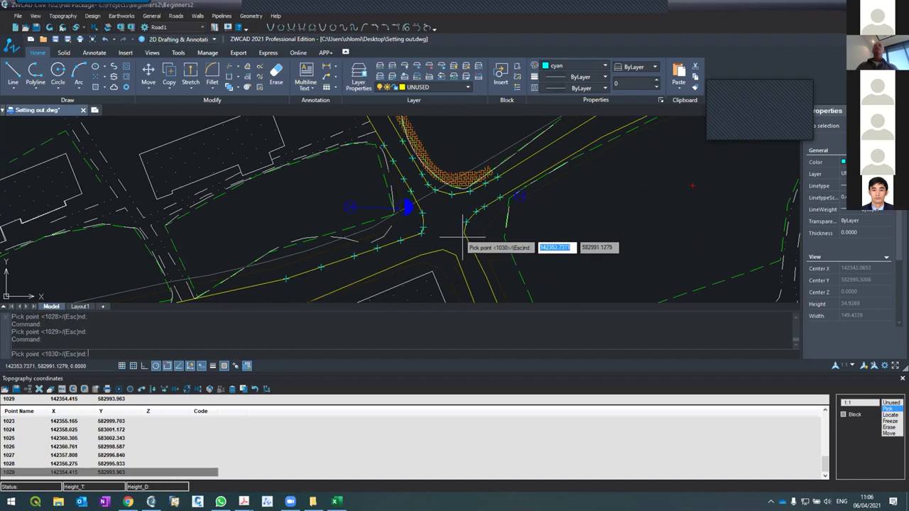
pyautogui.press('Escape')
# Resume picking and add kerb points 1031 to 1034, confirming each with Enter.
pyautogui.press('Return')
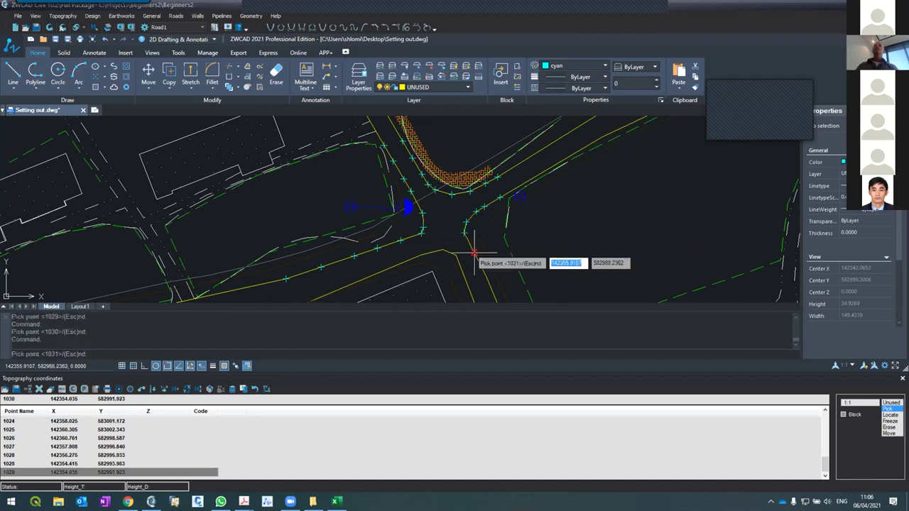
pyautogui.click(475, 253)
pyautogui.press('Return')
pyautogui.click(480, 274)
pyautogui.press('Return')
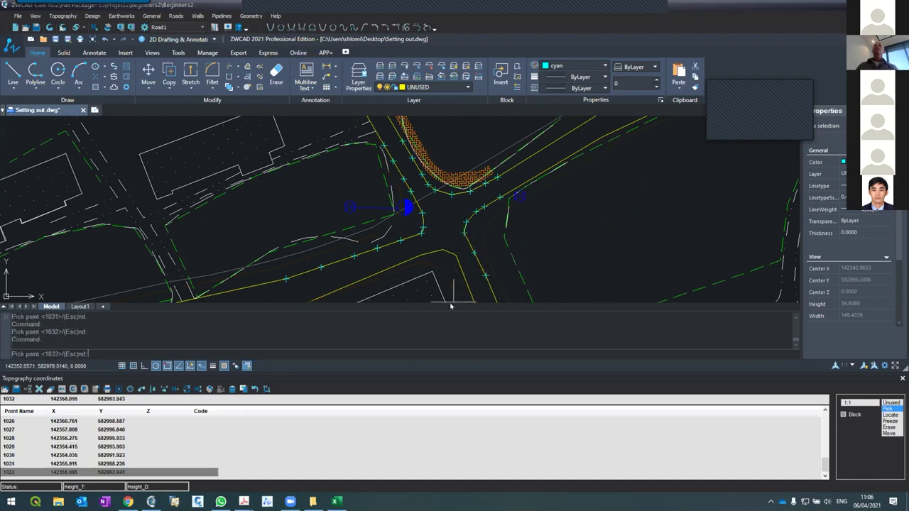
pyautogui.click(466, 284)
pyautogui.press('Return')
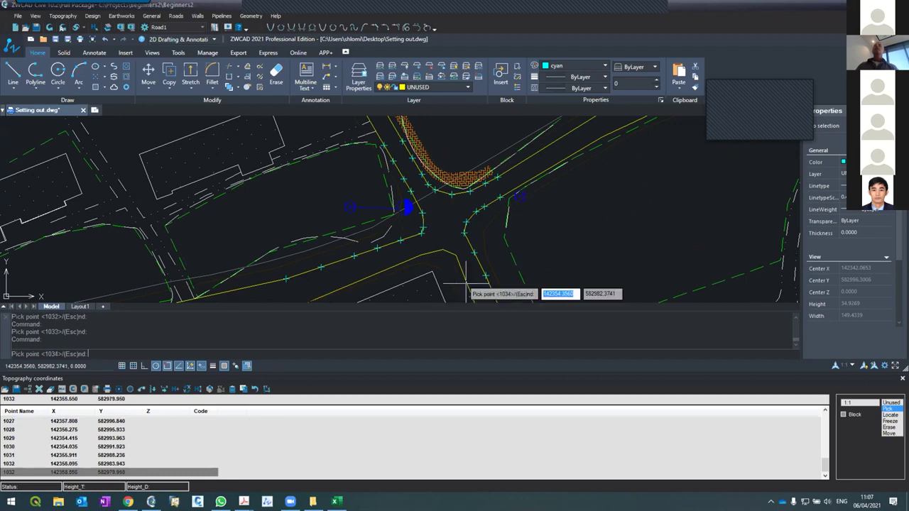
pyautogui.click(466, 283)
pyautogui.press('Return')
# Add road-line points 1035 to 1038, recording each in the table.
pyautogui.click(456, 256)
pyautogui.press('Return')
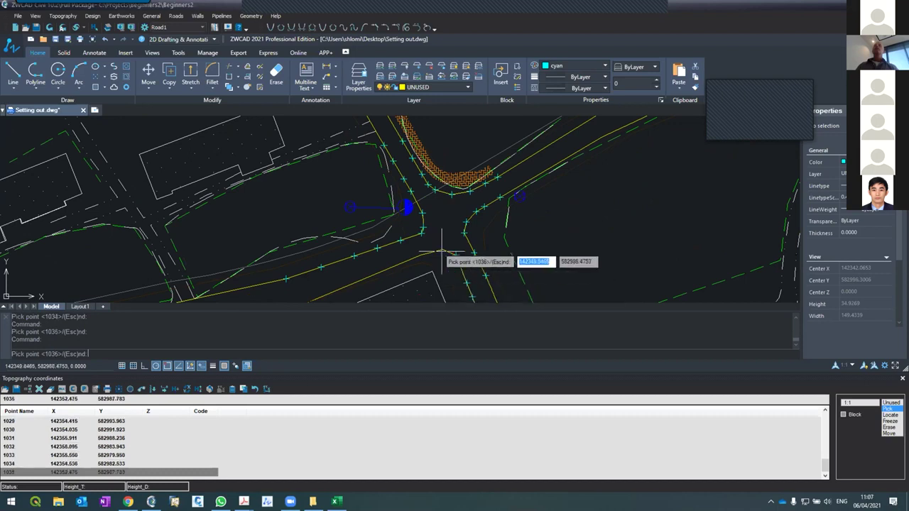
pyautogui.click(442, 250)
pyautogui.press('Return')
pyautogui.click(420, 255)
pyautogui.press('Return')
pyautogui.click(394, 267)
pyautogui.press('Return')
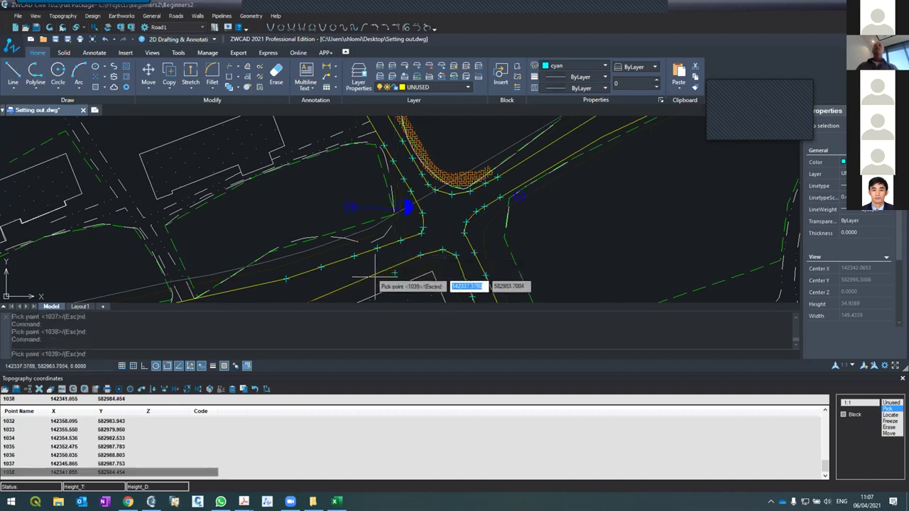
# Add points 1039 and 1040 on the yellow line and finish picking.
pyautogui.scroll(5, 391, 269)
pyautogui.scroll(-4, 389, 268)
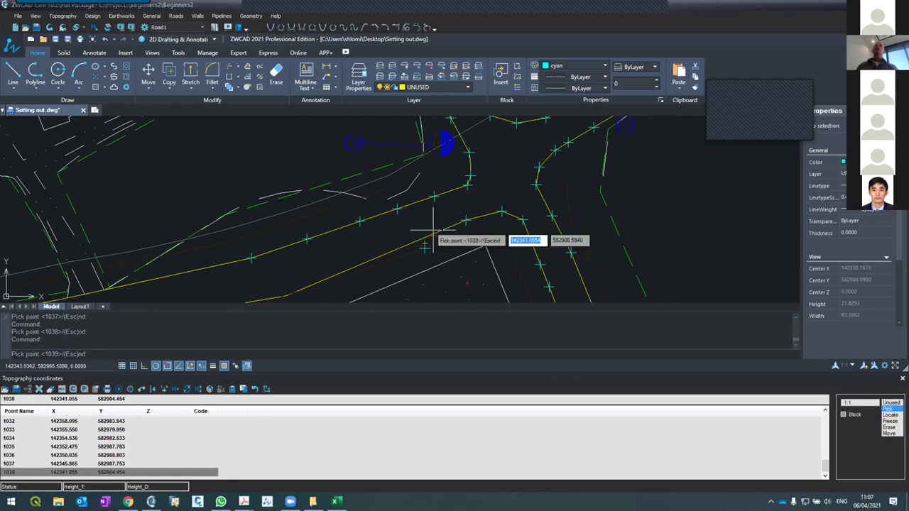
pyautogui.scroll(8, 434, 230)
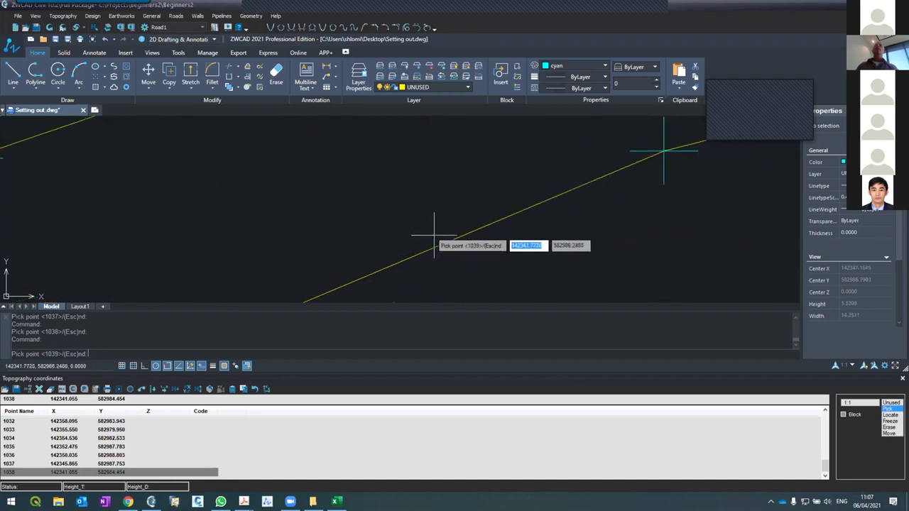
pyautogui.click(434, 235)
pyautogui.scroll(-8, 434, 235)
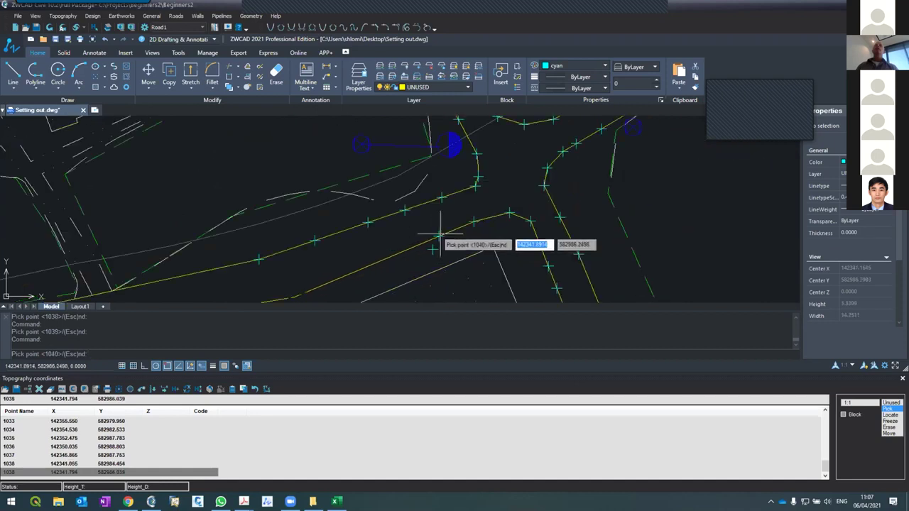
pyautogui.click(400, 253)
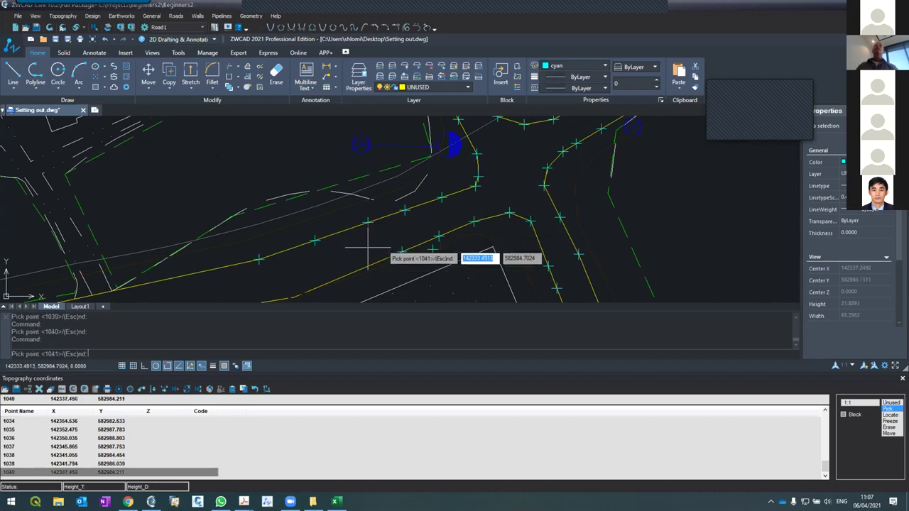
pyautogui.press('Escape')
pyautogui.press('Escape')
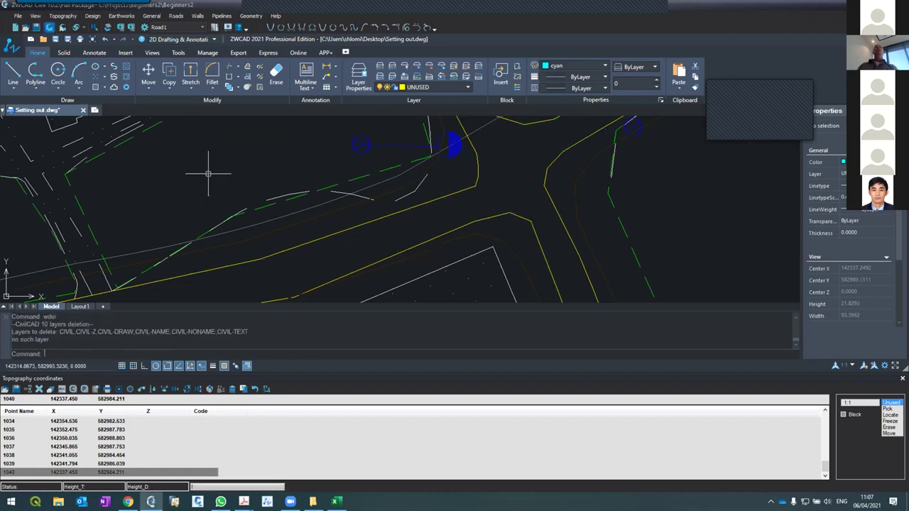
# Redraw the survey points and locate point 1038 from the coordinates list.
pyautogui.press('Return')
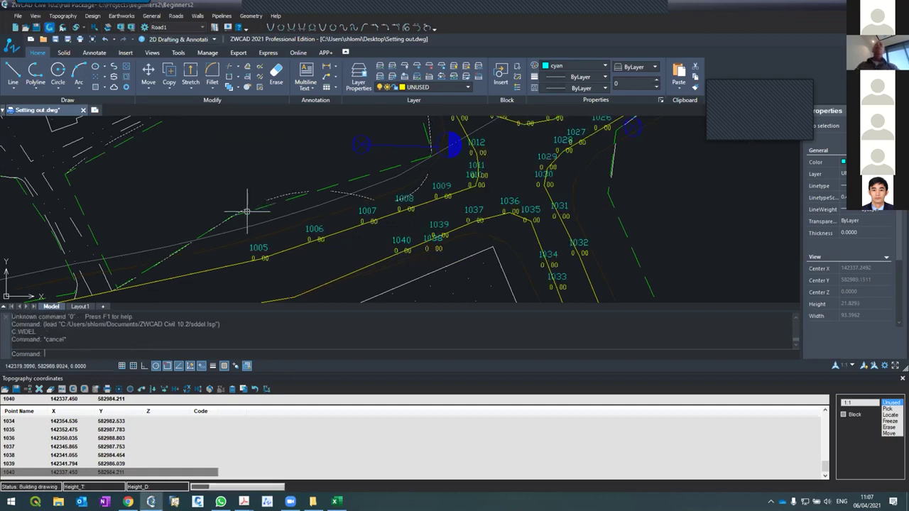
pyautogui.scroll(-4, 249, 209)
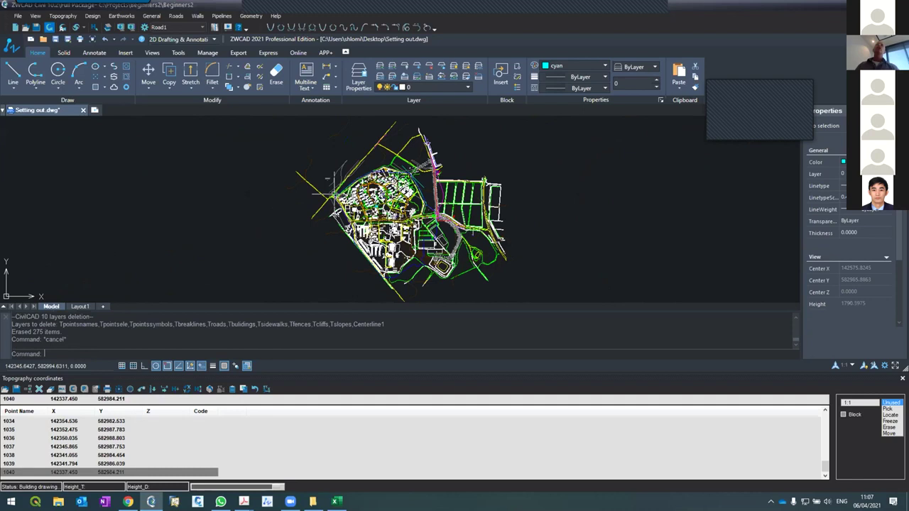
pyautogui.click(170, 454)
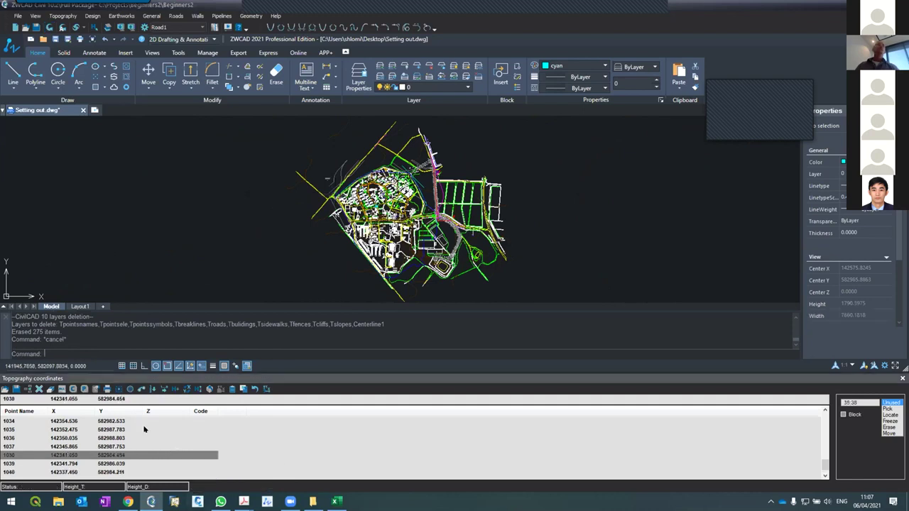
pyautogui.click(130, 389)
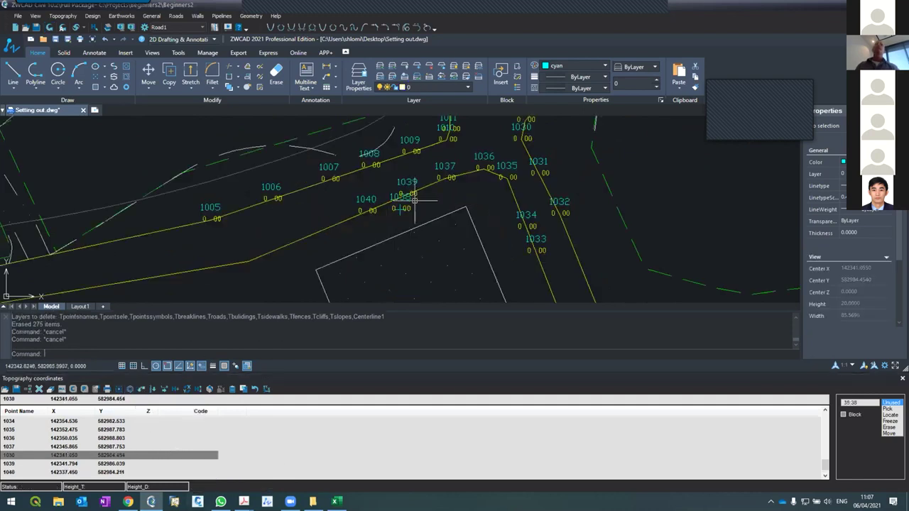
pyautogui.scroll(2, 410, 215)
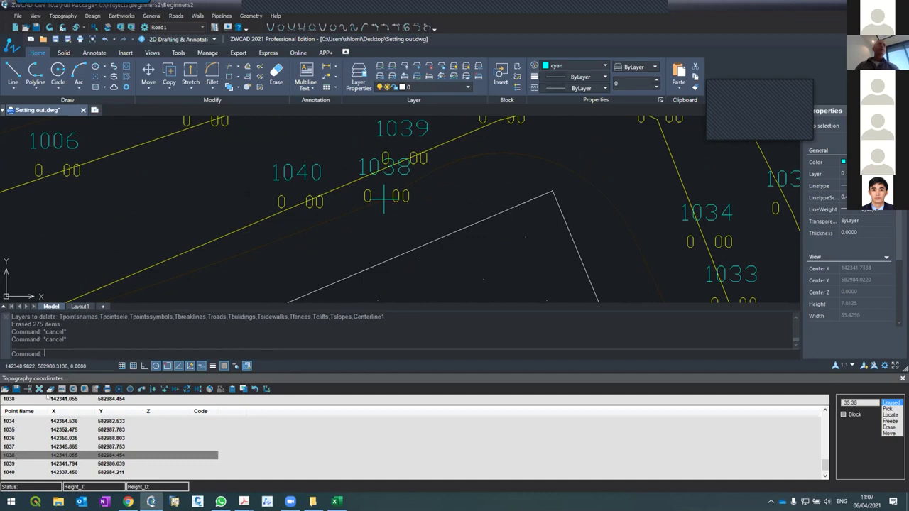
# Remove the unwanted point 1038 from the list and review the labelled plan.
pyautogui.click(50, 389)
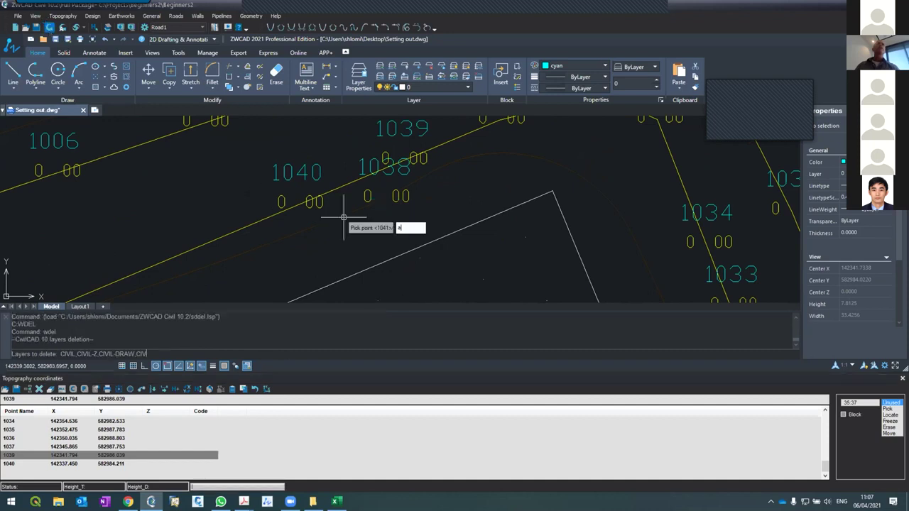
pyautogui.scroll(-6, 352, 235)
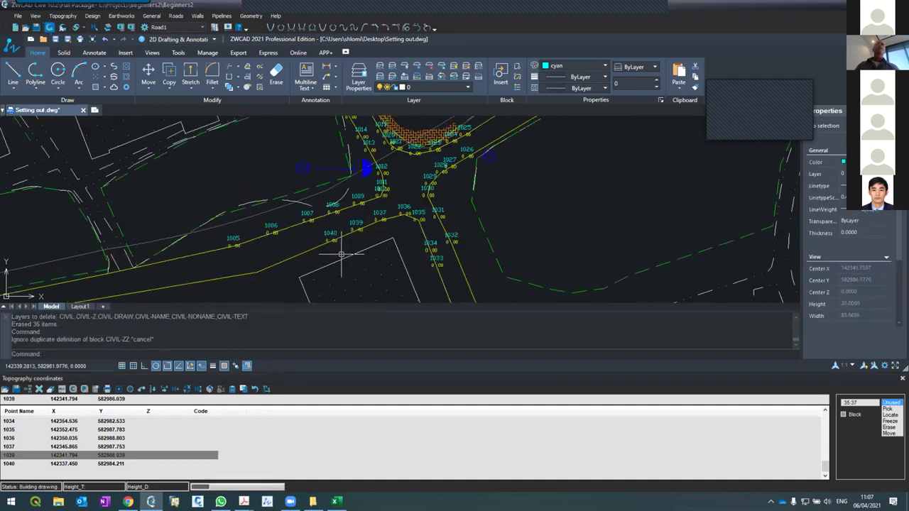
pyautogui.scroll(3, 355, 172)
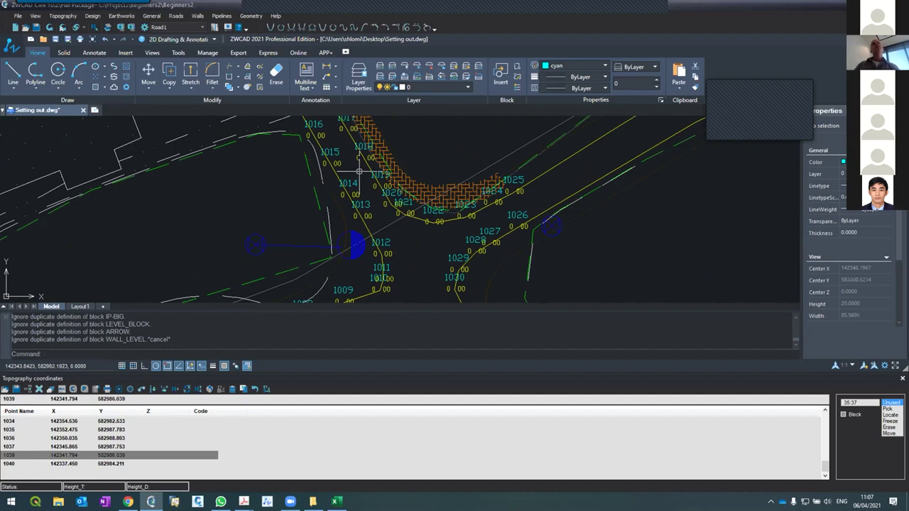
pyautogui.scroll(-2, 360, 172)
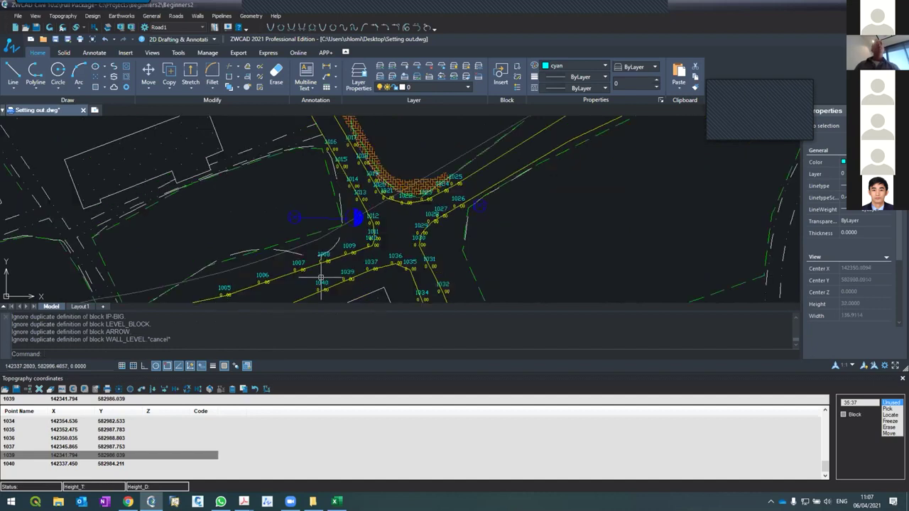
pyautogui.scroll(-2, 339, 210)
pyautogui.scroll(2, 307, 260)
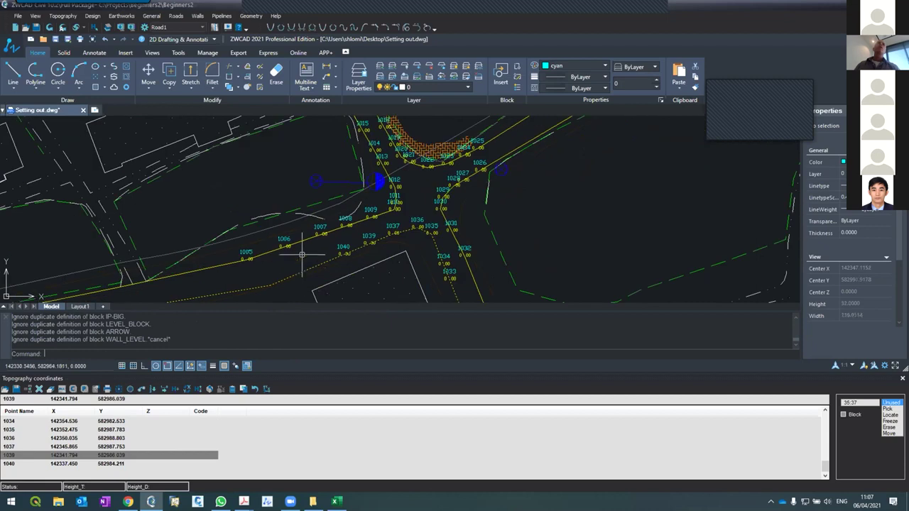
pyautogui.scroll(-2, 379, 194)
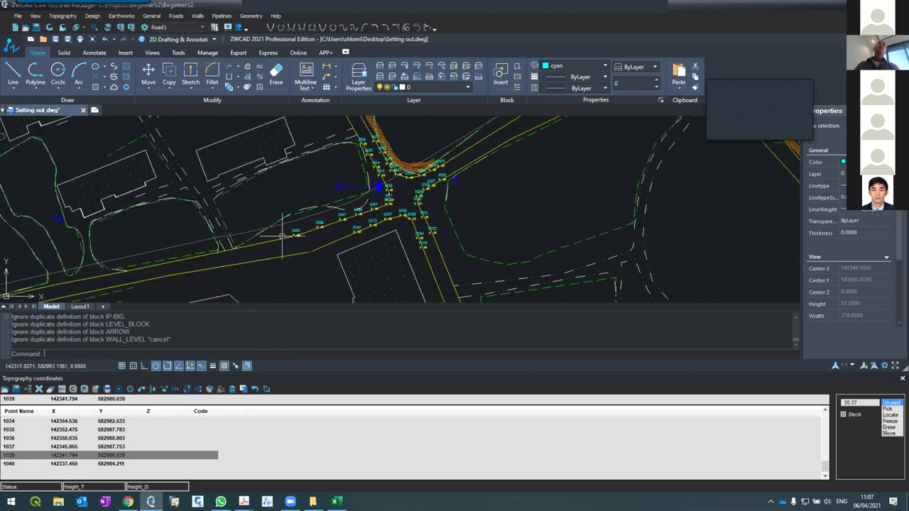
pyautogui.scroll(2, 301, 174)
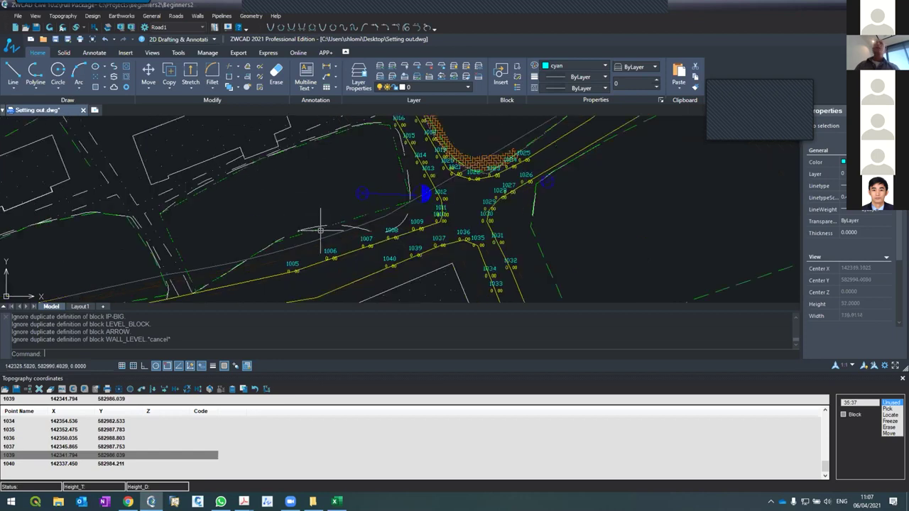
pyautogui.scroll(-2, 322, 230)
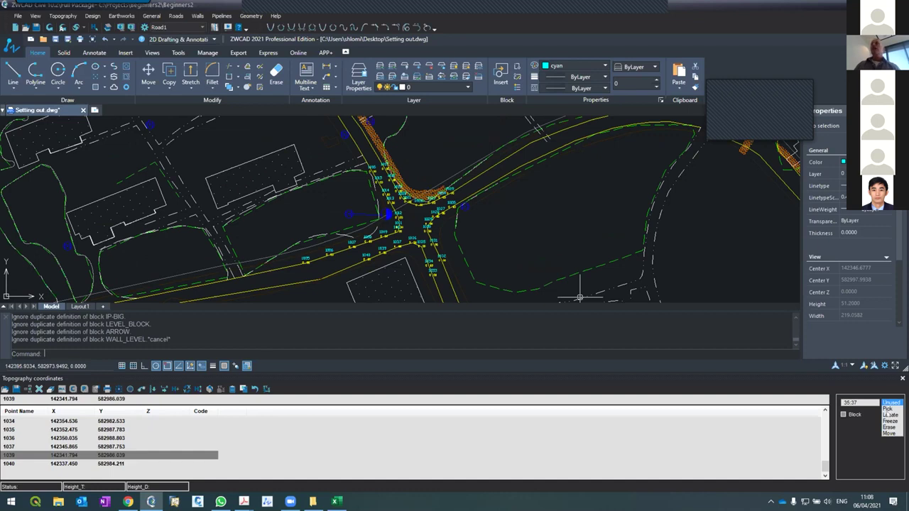
# Choose the locate-inside-polygon option, drawing the polygon point by point.
pyautogui.press('Down')
pyautogui.press('Down')
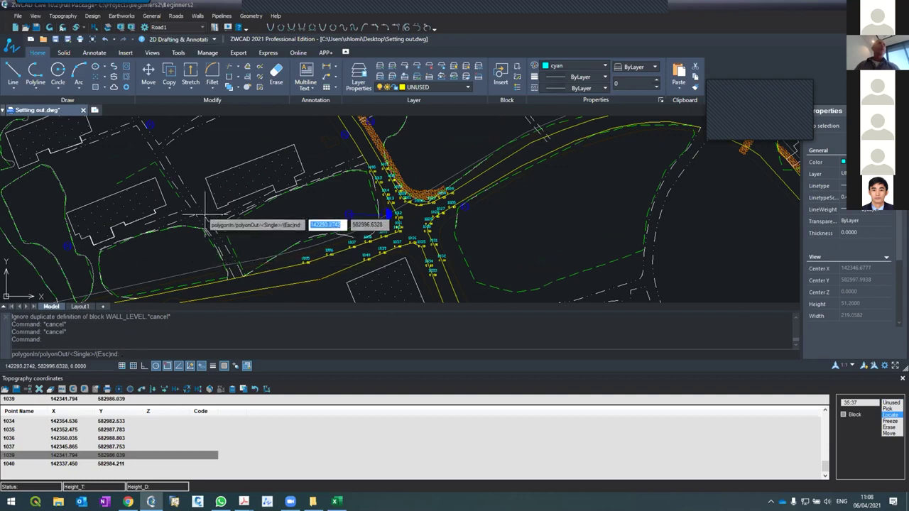
pyautogui.write('a')
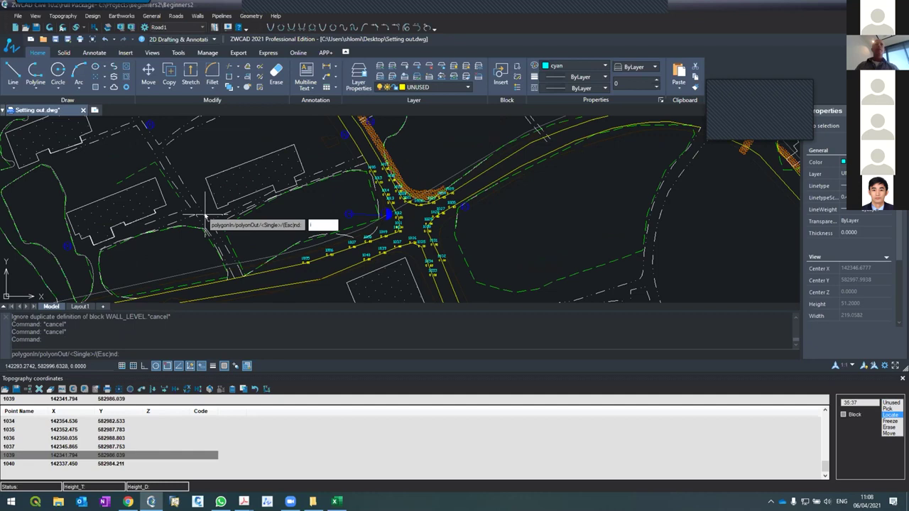
pyautogui.press('Return')
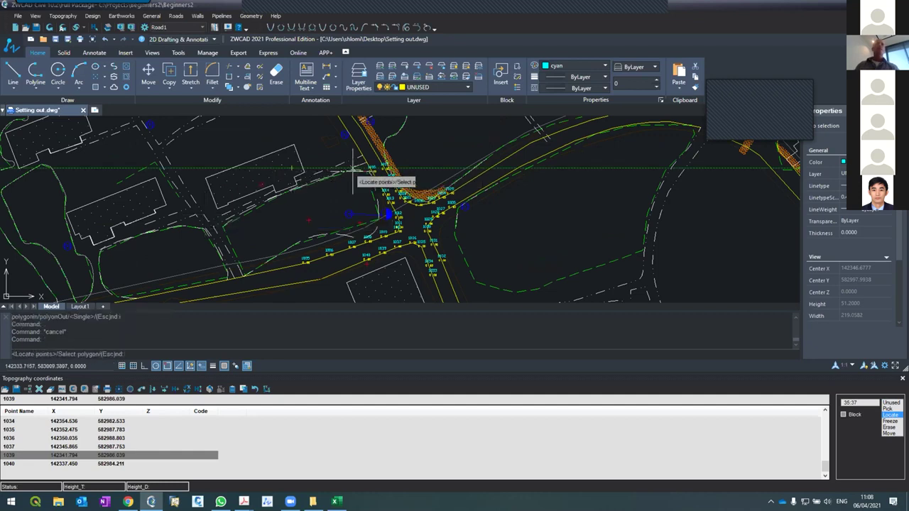
pyautogui.scroll(4, 366, 162)
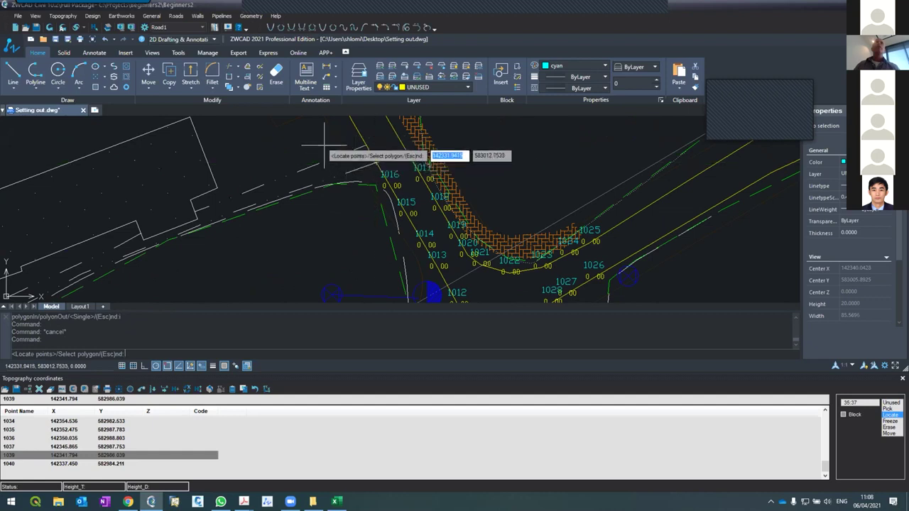
pyautogui.press('Return')
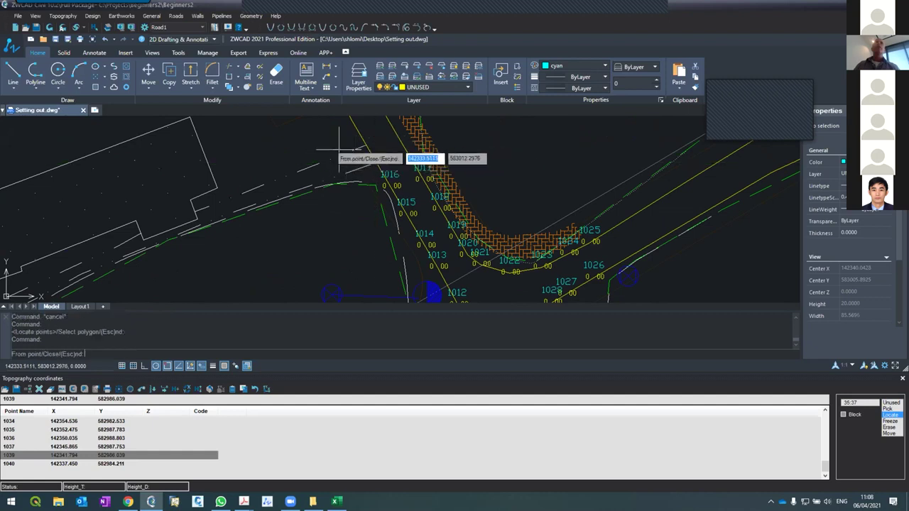
# Outline the wall points with a polygon, snap off, and scroll the list to 1005.
pyautogui.click(384, 152)
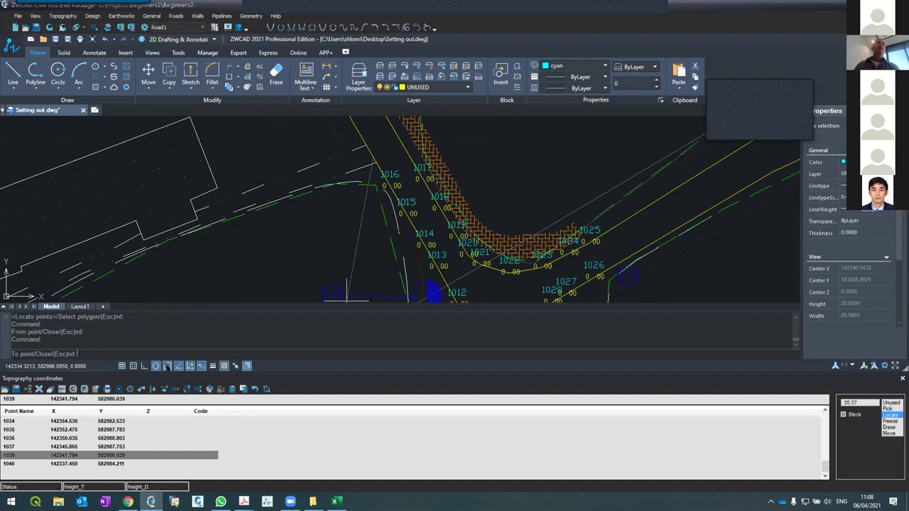
pyautogui.click(167, 366)
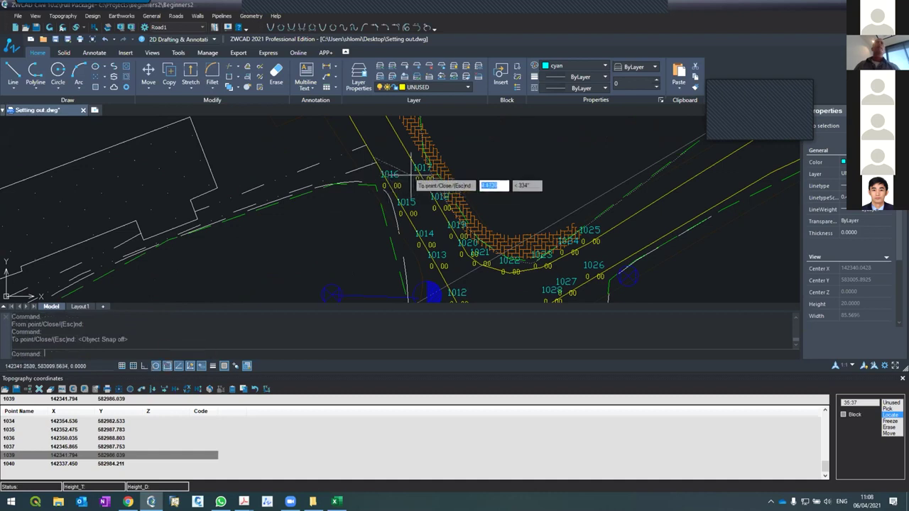
pyautogui.scroll(-3, 416, 160)
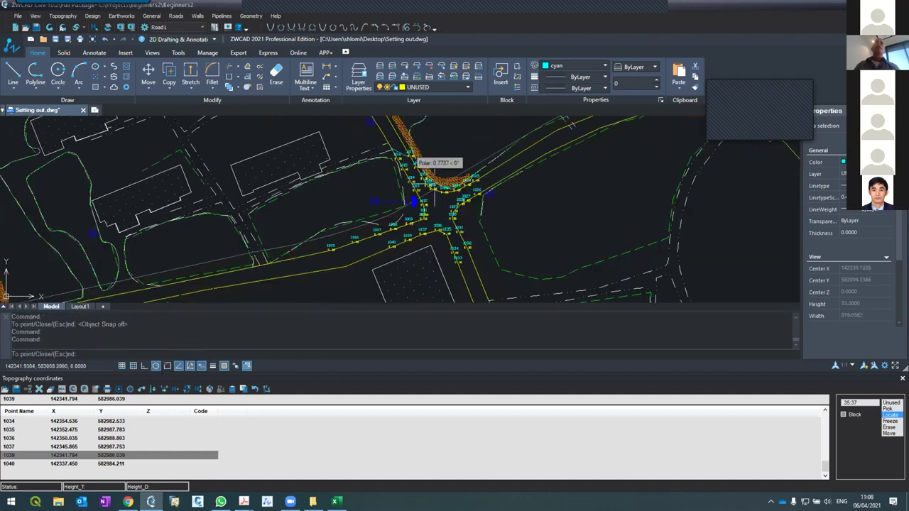
pyautogui.click(430, 213)
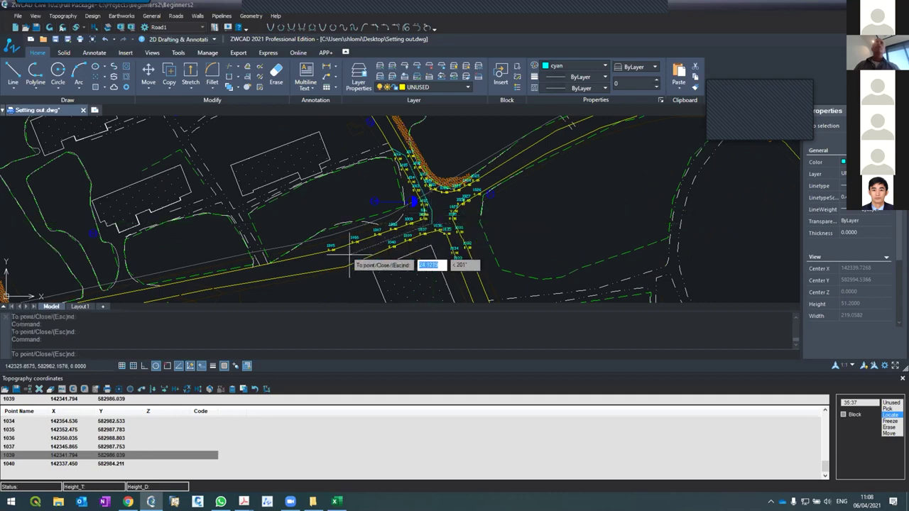
pyautogui.click(324, 260)
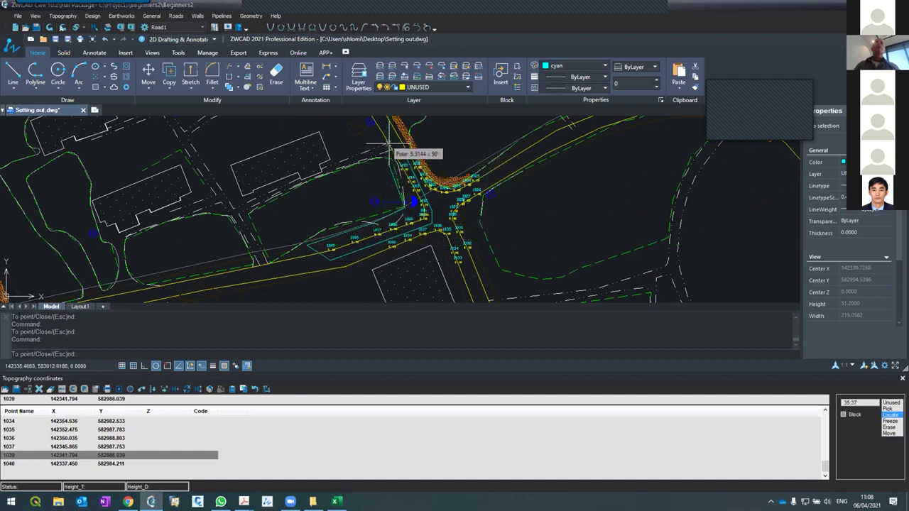
pyautogui.scroll(2, 389, 150)
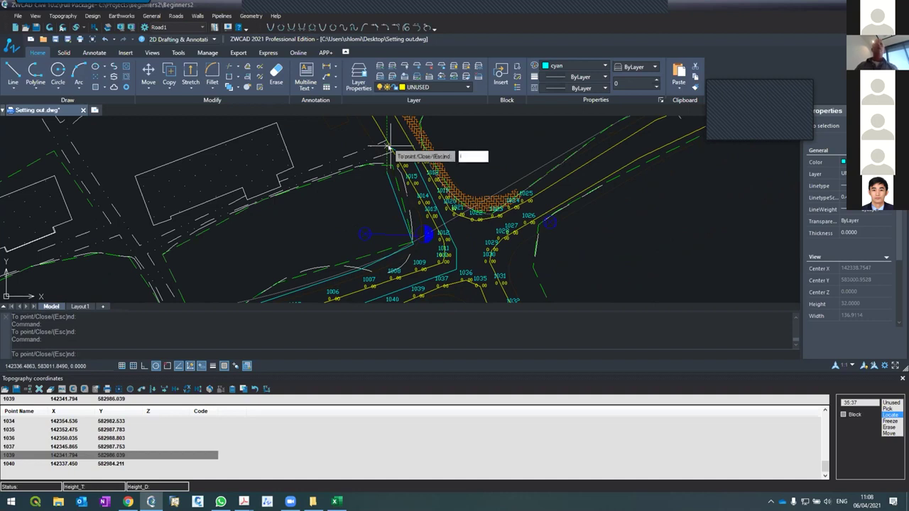
pyautogui.press('Escape')
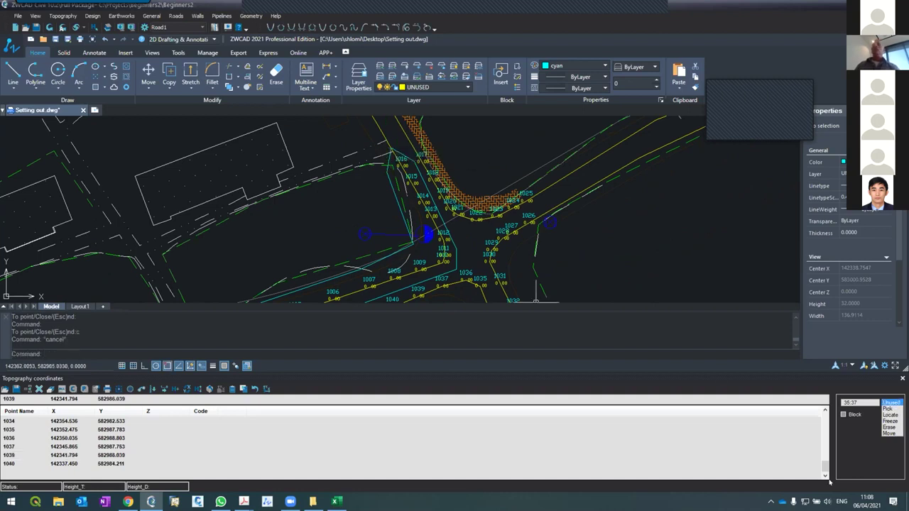
pyautogui.moveTo(826, 471); pyautogui.dragTo(815, 413)
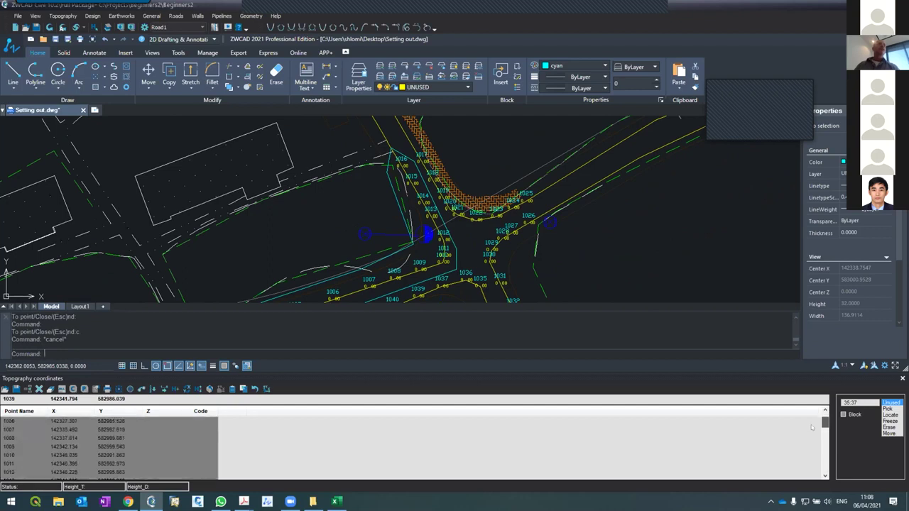
pyautogui.moveTo(812, 413); pyautogui.dragTo(812, 430)
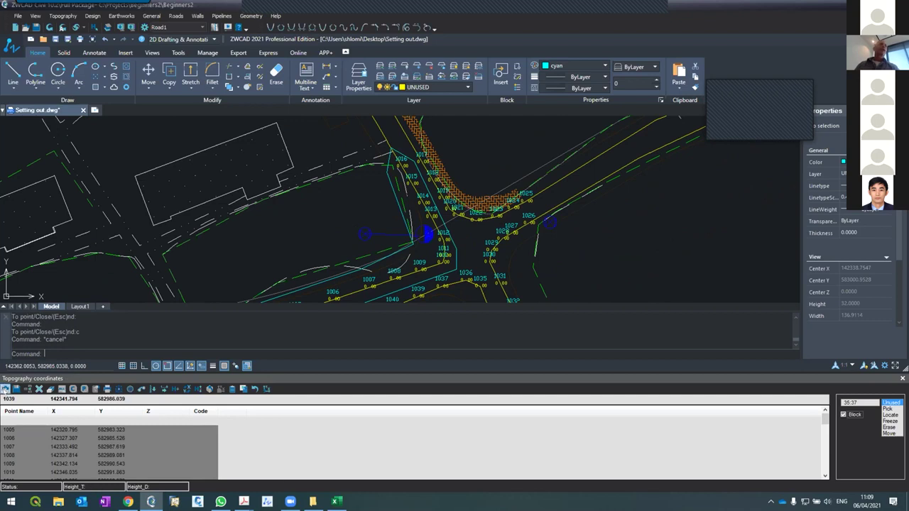
# Auto-number the block points, accepting the settings and the block-only warning.
pyautogui.click(163, 390)
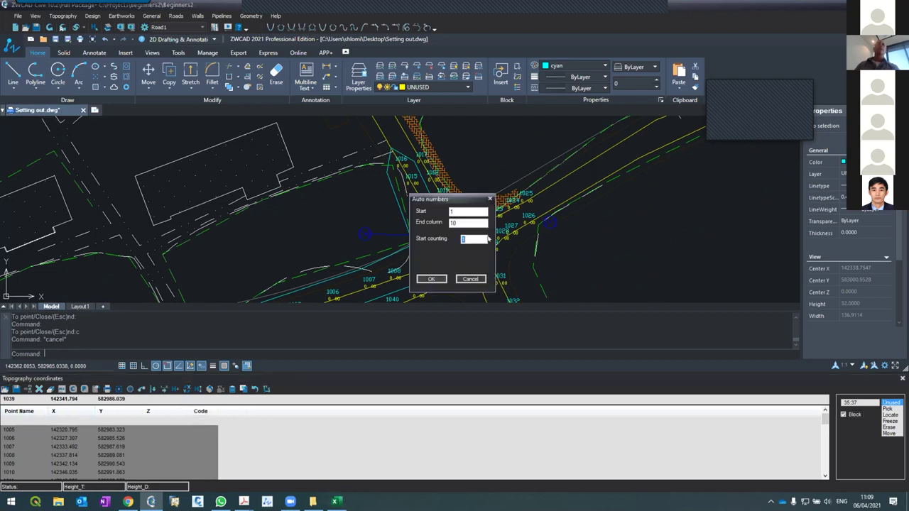
pyautogui.click(422, 278)
pyautogui.click(439, 281)
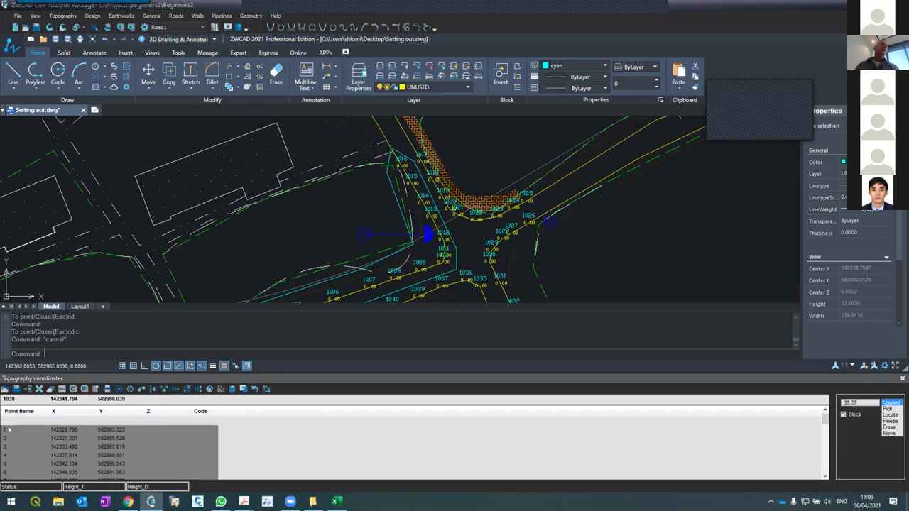
# Select points 9 to 12 in the coordinates table.
pyautogui.click(9, 429)
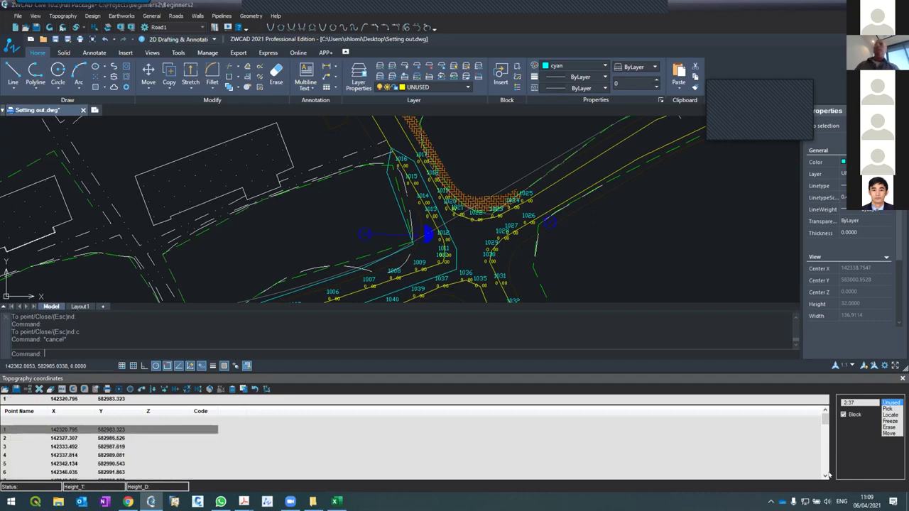
pyautogui.scroll(-3, 827, 475)
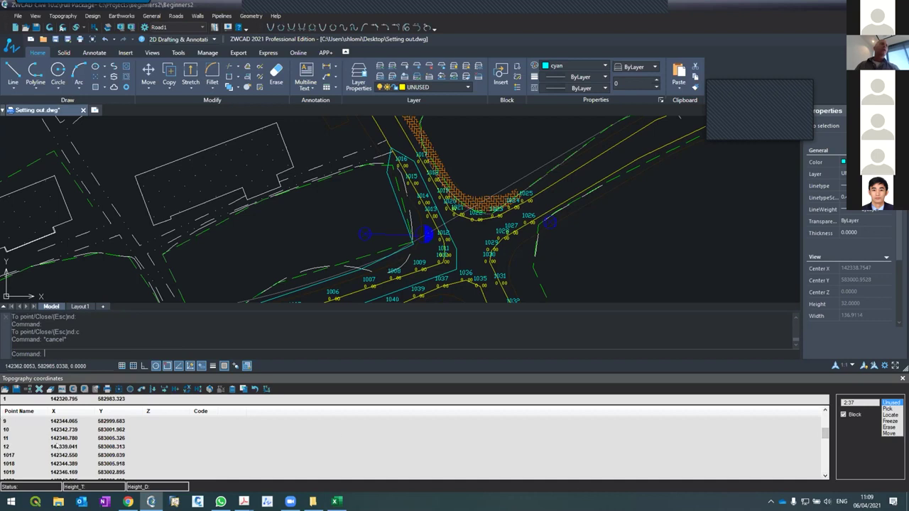
pyautogui.moveTo(54, 447); pyautogui.dragTo(56, 421)
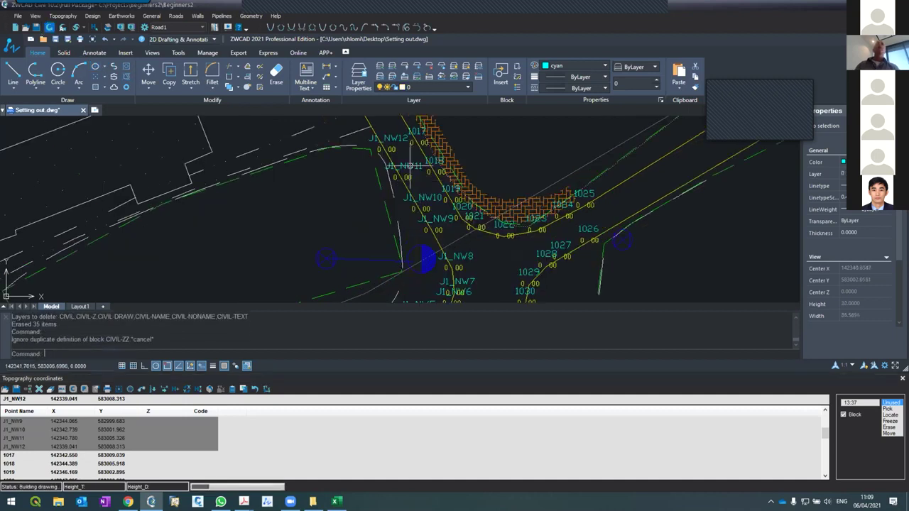
pyautogui.scroll(4, 409, 122)
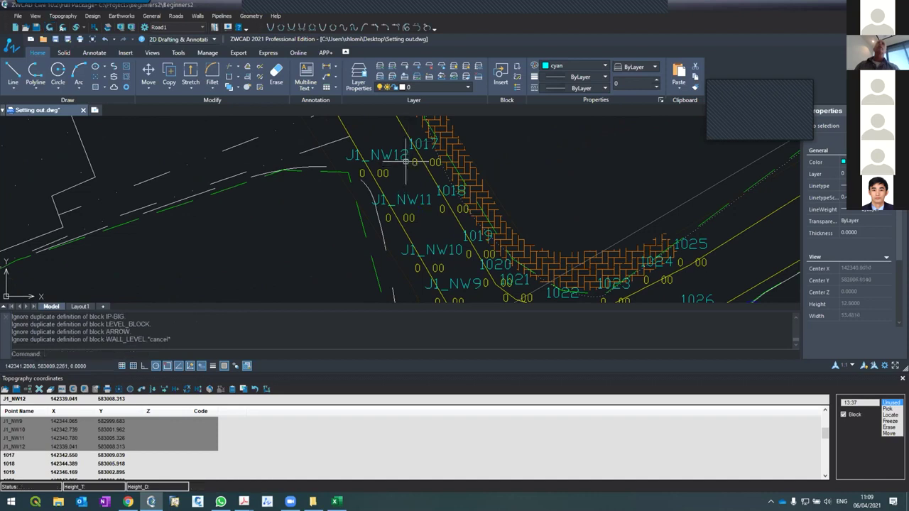
pyautogui.scroll(-2, 406, 162)
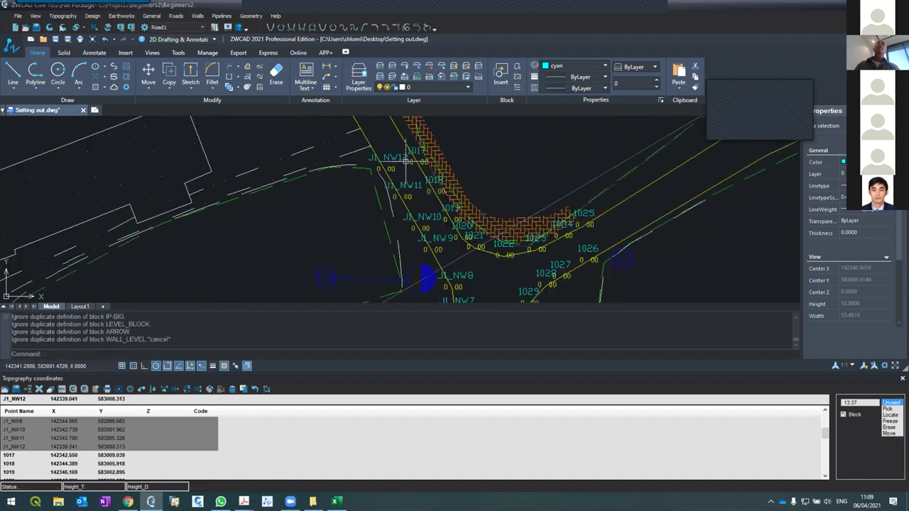
# Start Locate in polygon-inside (i) mode with object snaps turned off.
pyautogui.click(891, 415)
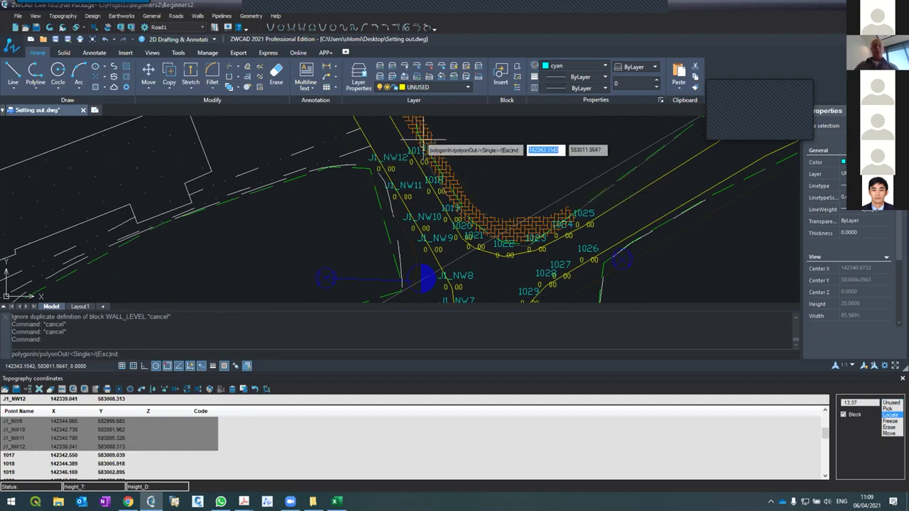
pyautogui.write('i')
pyautogui.press('Return')
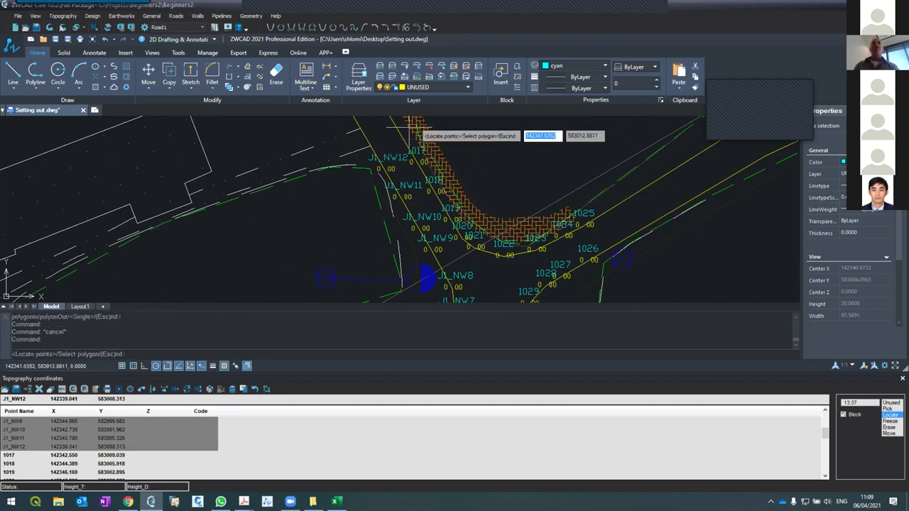
pyautogui.press('F3')
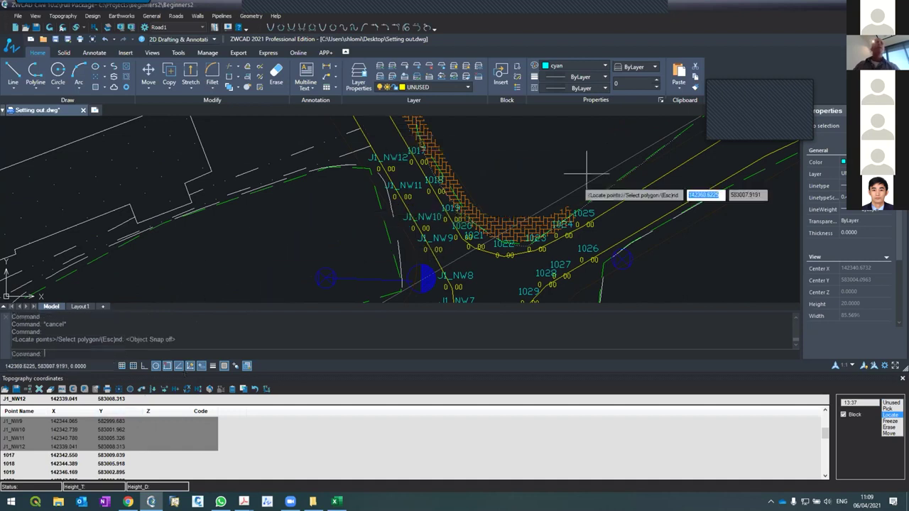
# Draw a closed polygon around points 1017 to 1025 along the paving strip.
pyautogui.click(401, 146)
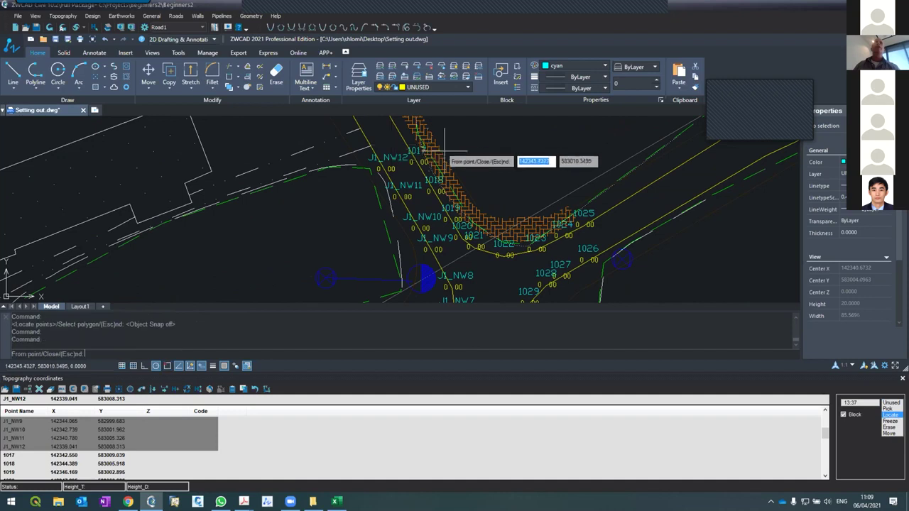
pyautogui.click(398, 148)
pyautogui.click(437, 139)
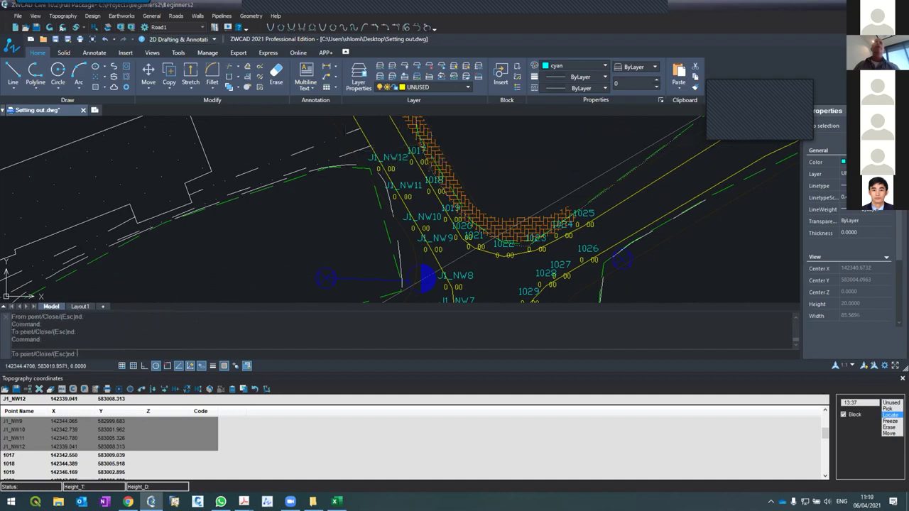
pyautogui.click(495, 211)
pyautogui.click(594, 192)
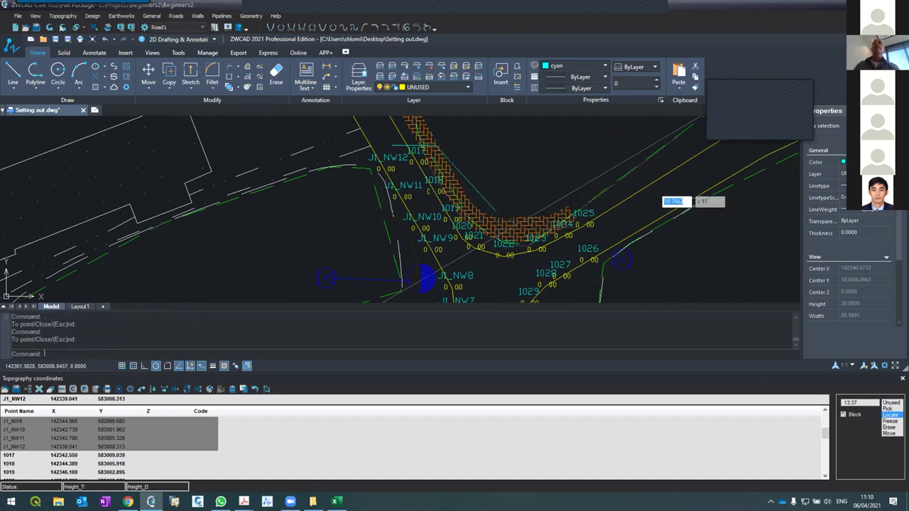
pyautogui.click(609, 228)
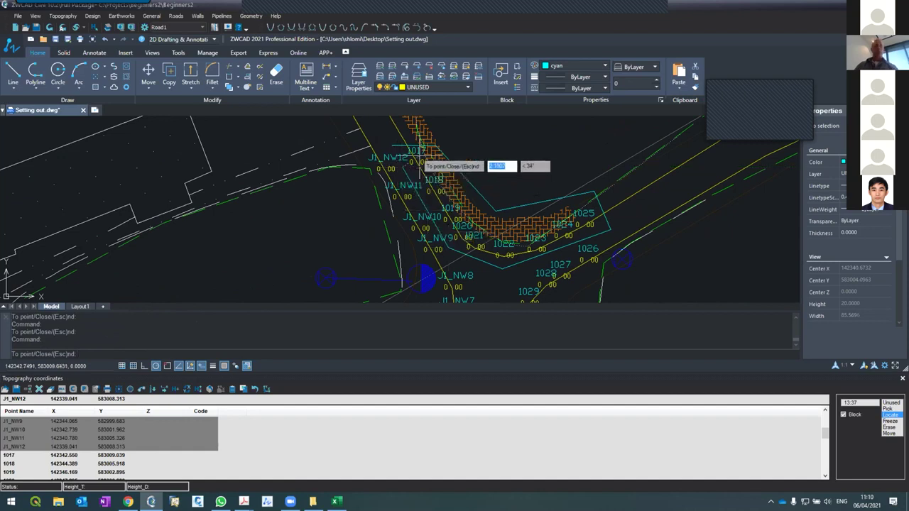
pyautogui.write('c')
pyautogui.press('Return')
pyautogui.press('Escape')
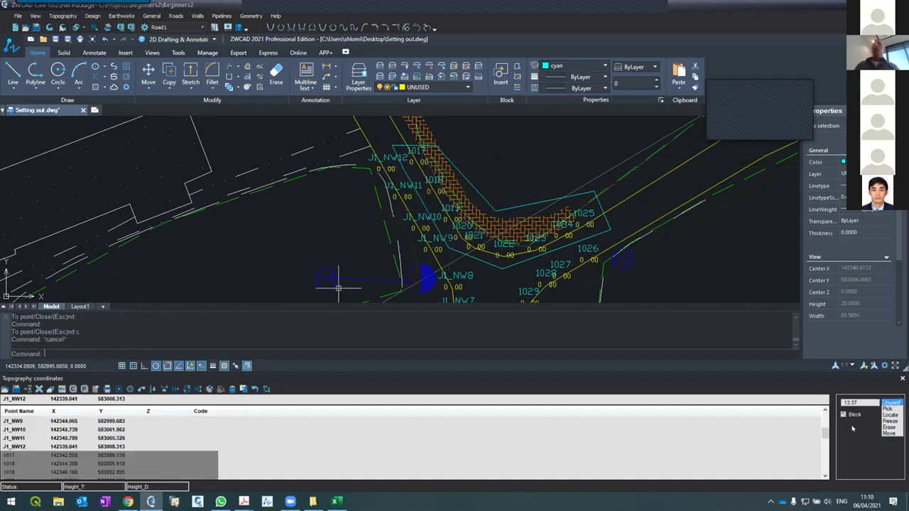
# Run Auto numbers, accepting its settings and the block-only renumbering warning.
pyautogui.click(164, 389)
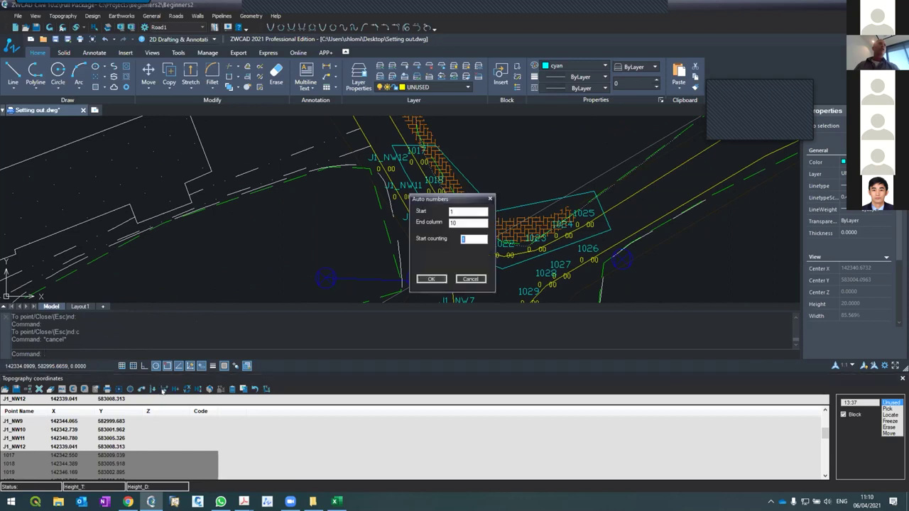
pyautogui.click(433, 279)
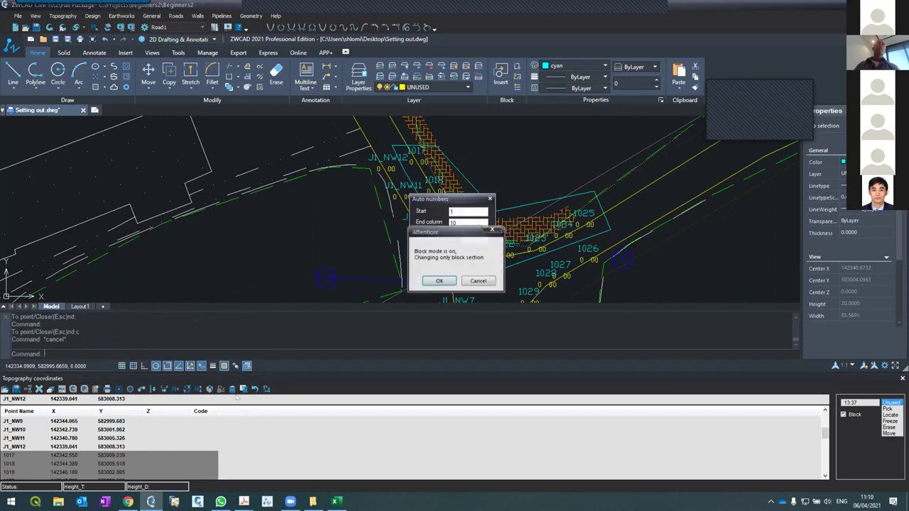
pyautogui.click(440, 281)
# Give rows 6–9 the J1_NE prefix, naming them J1_NE6–J1_NE9, and redraw the points.
pyautogui.click(8, 458)
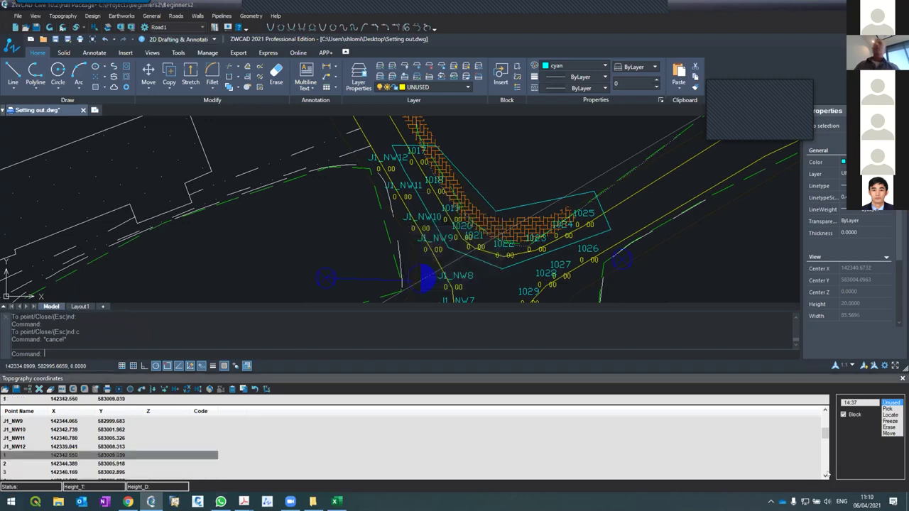
pyautogui.scroll(-3, 825, 475)
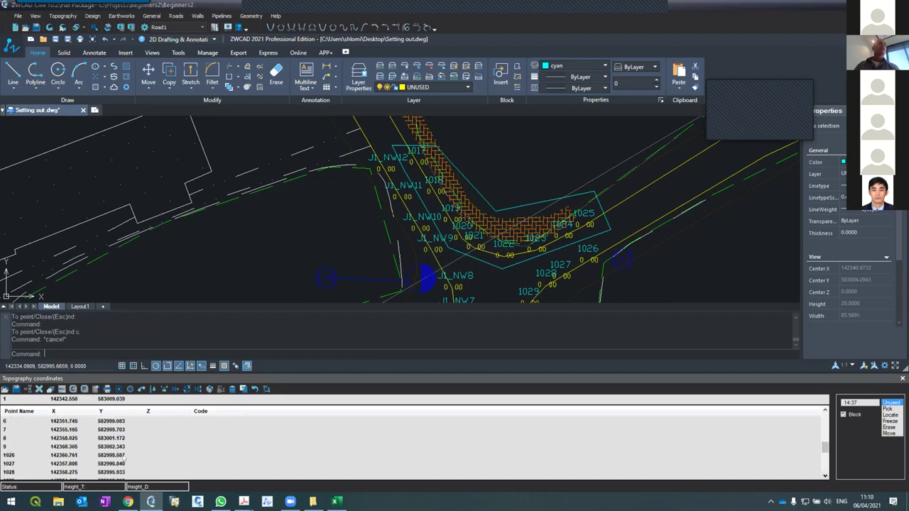
pyautogui.moveTo(14, 421); pyautogui.dragTo(14, 446)
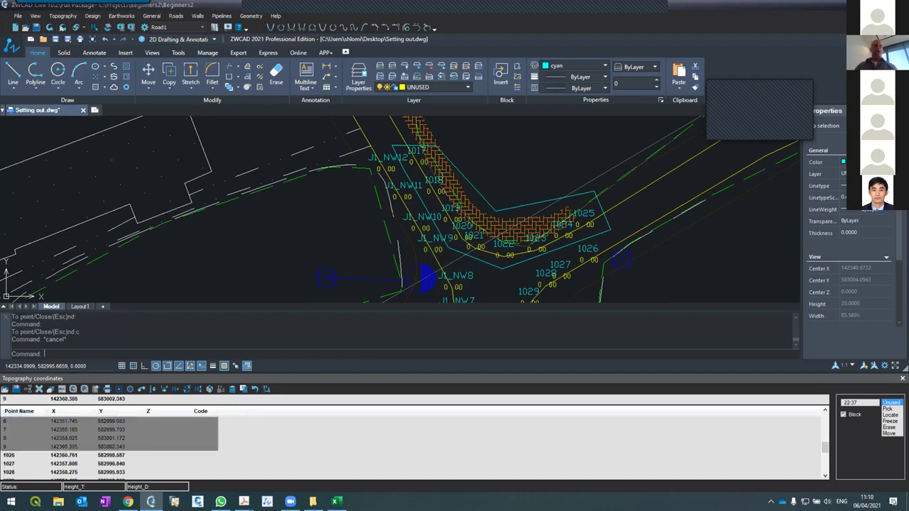
pyautogui.write('J1_')
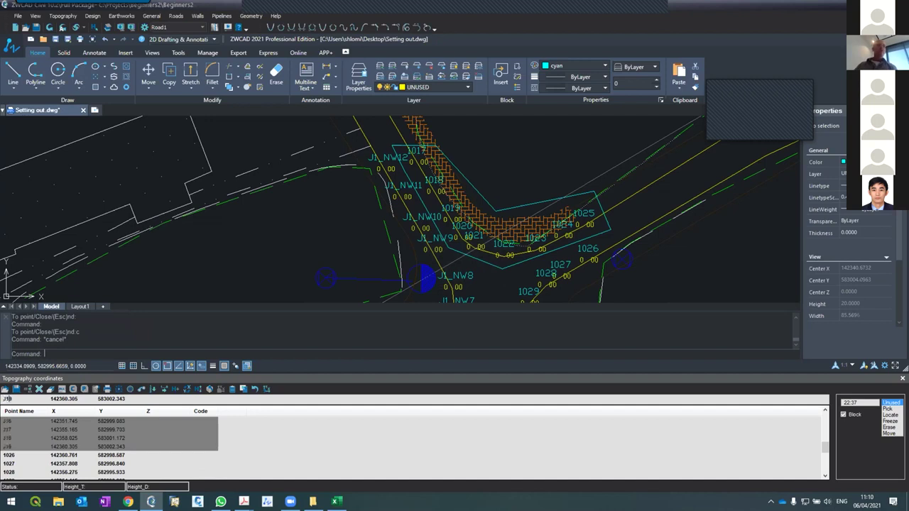
pyautogui.write('NE9')
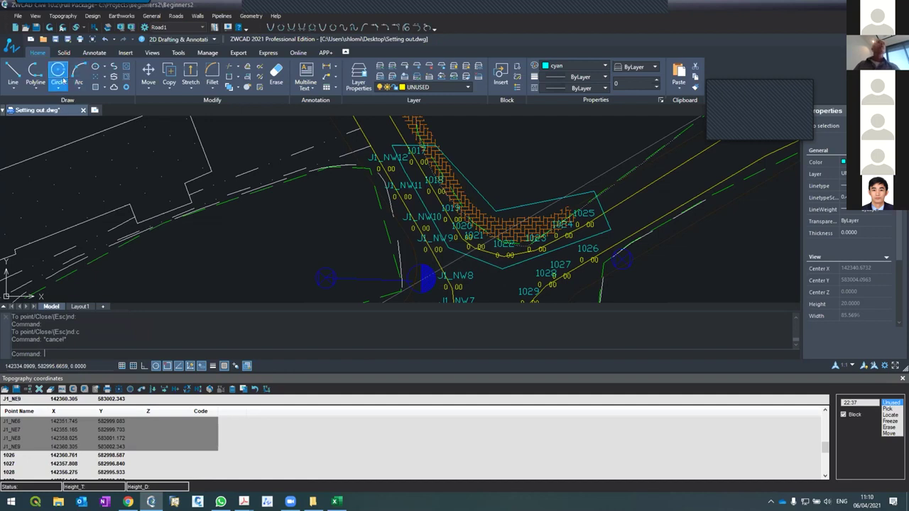
pyautogui.click(49, 27)
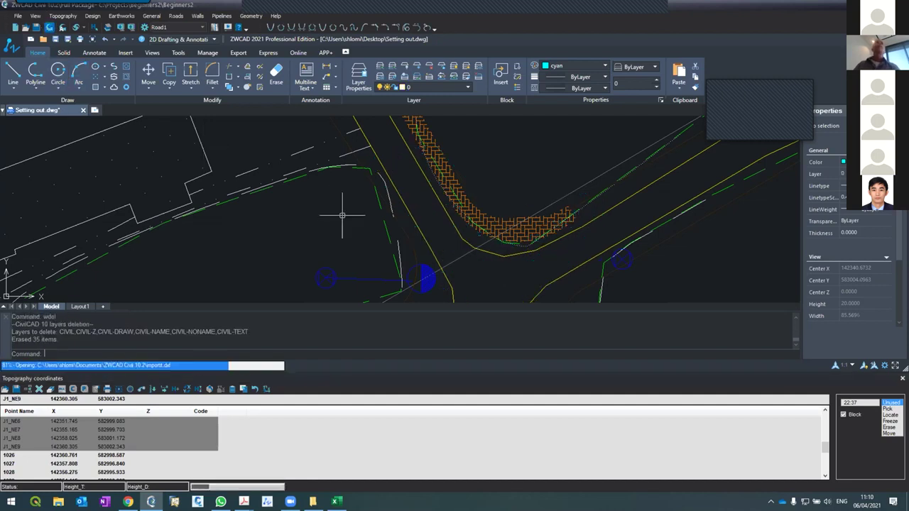
# Clear the Block checkbox in the Topography coordinates palette.
pyautogui.scroll(5, 412, 150)
pyautogui.scroll(-4, 412, 150)
pyautogui.scroll(2, 441, 226)
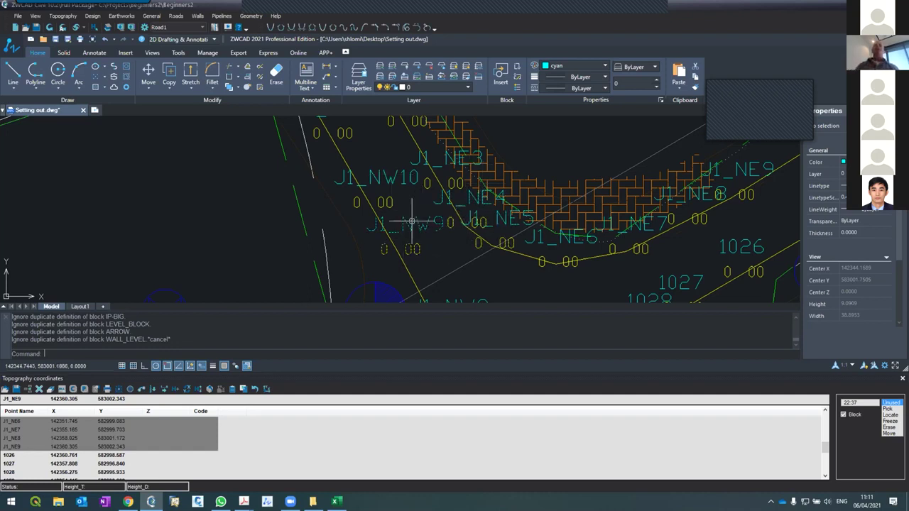
pyautogui.scroll(-4, 423, 190)
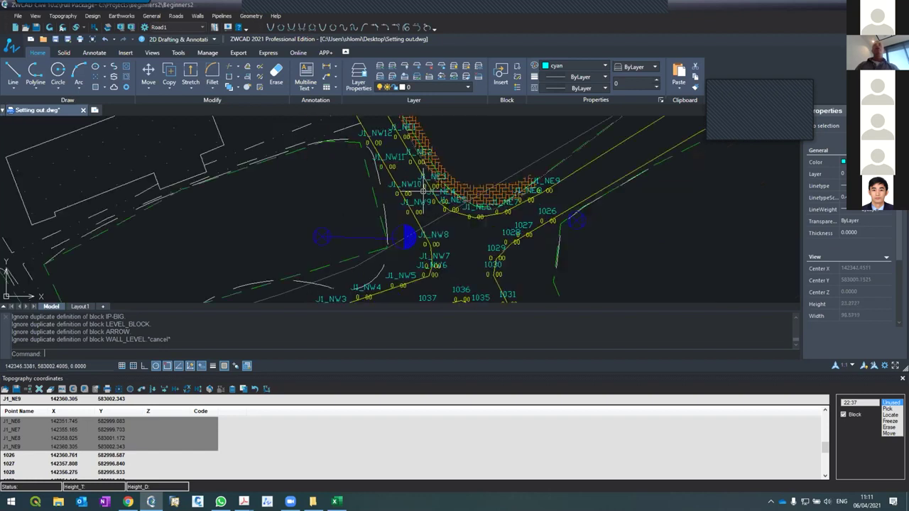
pyautogui.scroll(2, 424, 190)
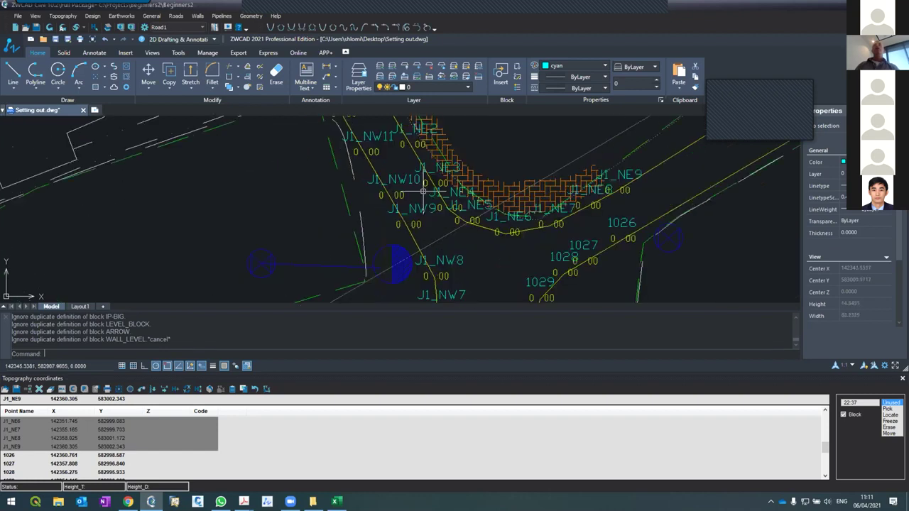
pyautogui.click(851, 418)
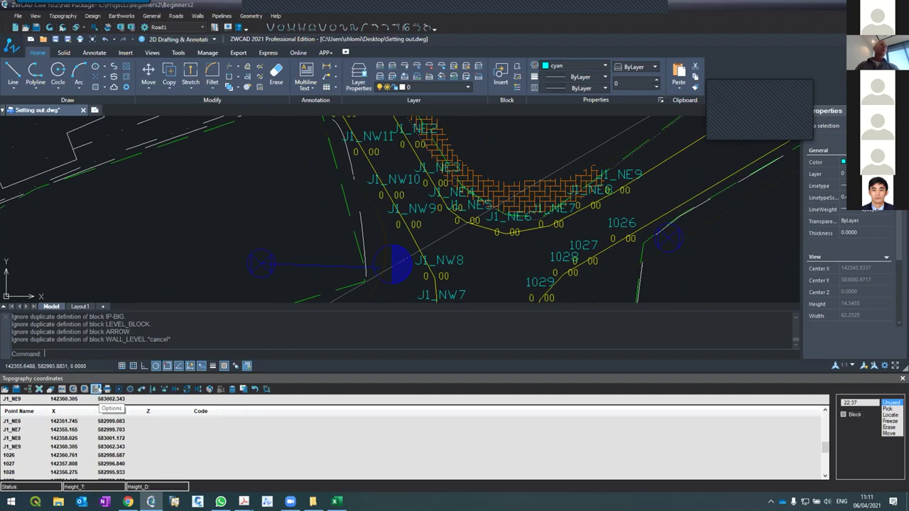
# Set the Scale 1: value to 150 in the topography coordinates Options and confirm.
pyautogui.click(96, 389)
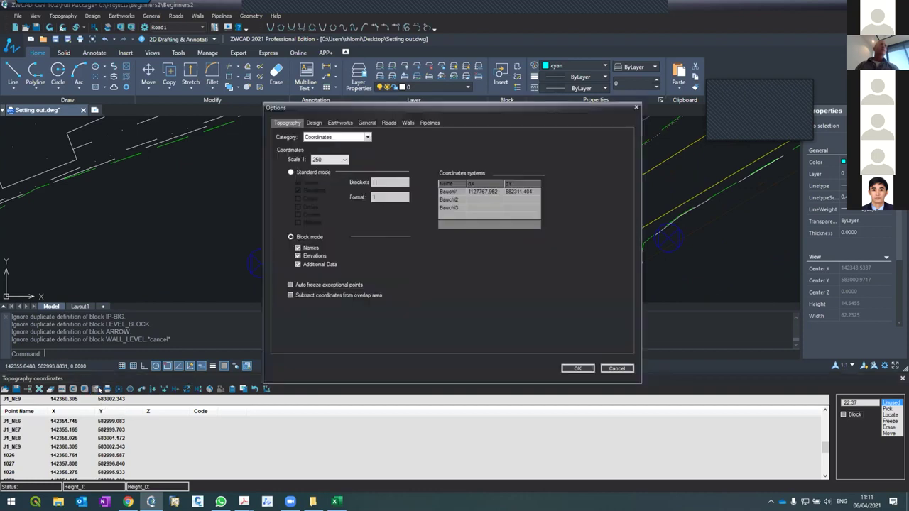
pyautogui.click(340, 160)
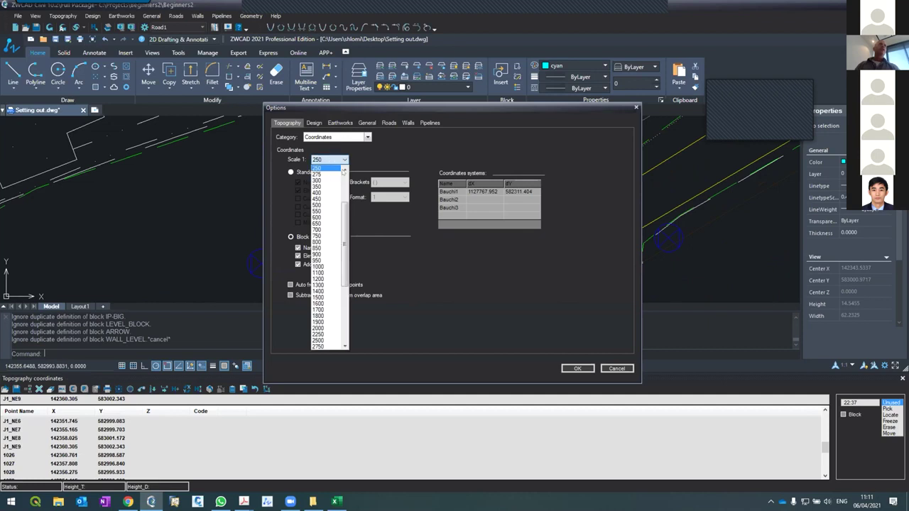
pyautogui.scroll(2, 328, 256)
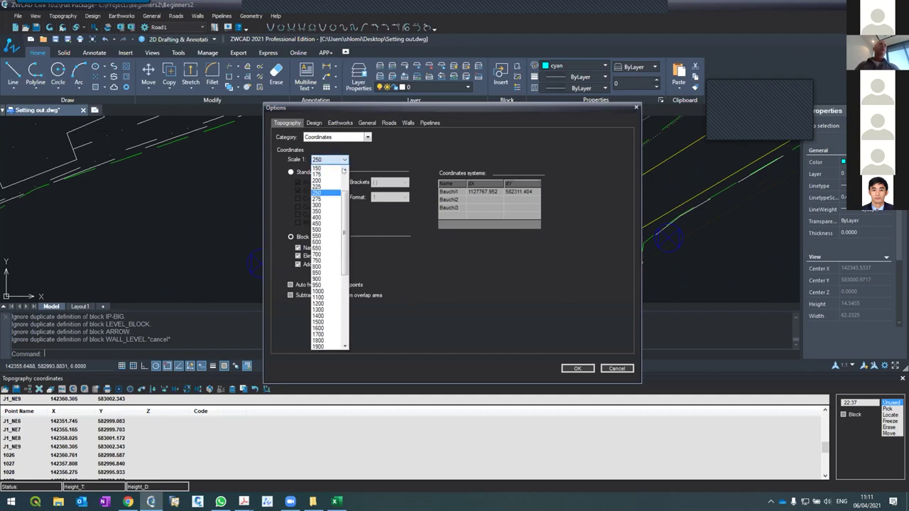
pyautogui.click(328, 169)
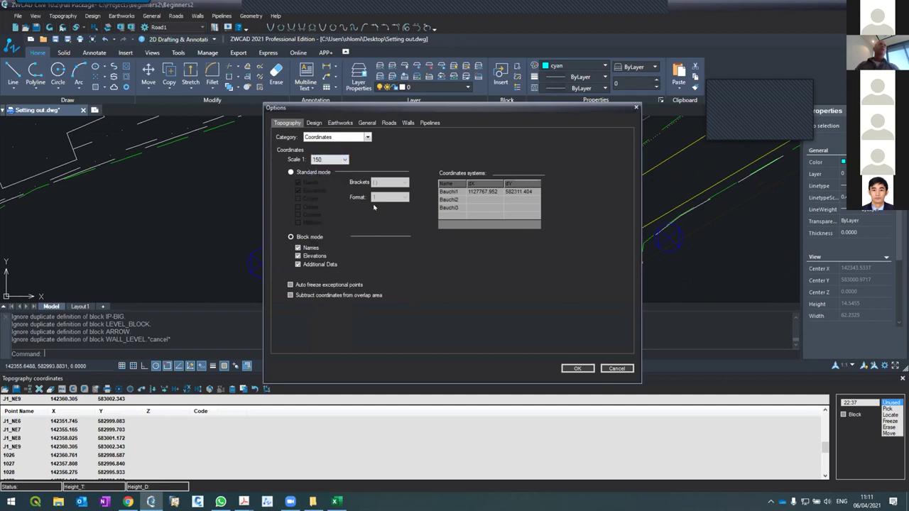
pyautogui.click(590, 371)
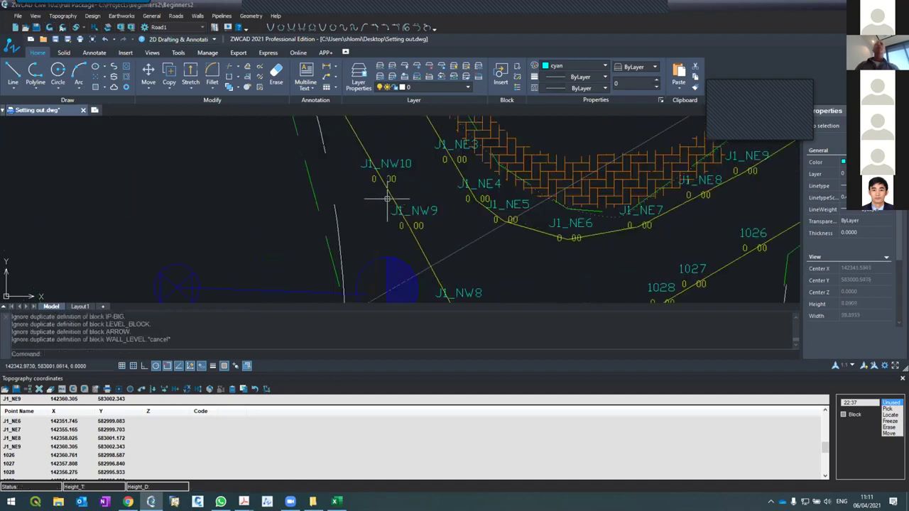
# Zoom in and out around the labelled survey points.
pyautogui.scroll(2, 462, 142)
pyautogui.scroll(-4, 462, 142)
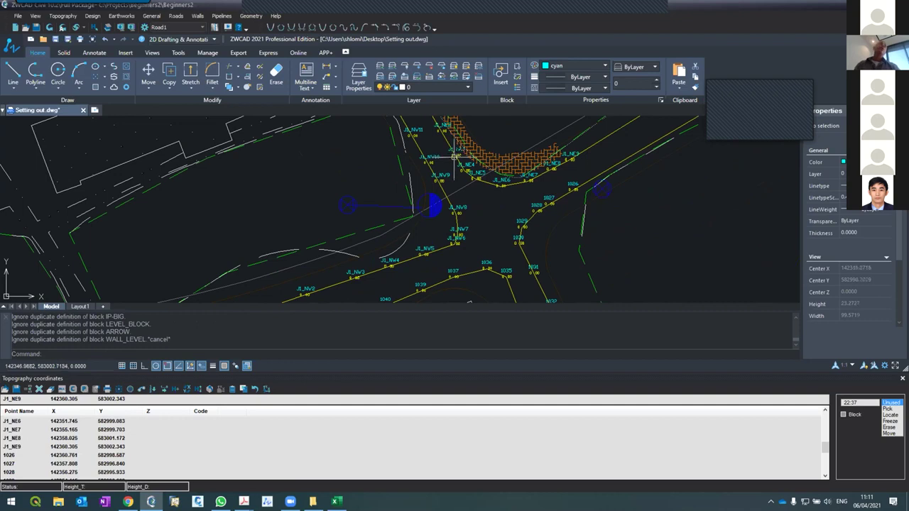
pyautogui.scroll(-2, 454, 155)
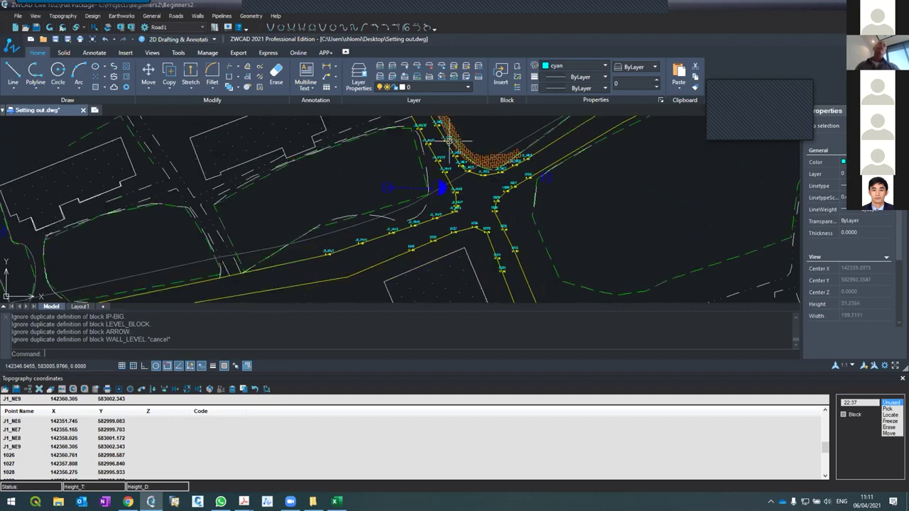
pyautogui.scroll(2, 442, 168)
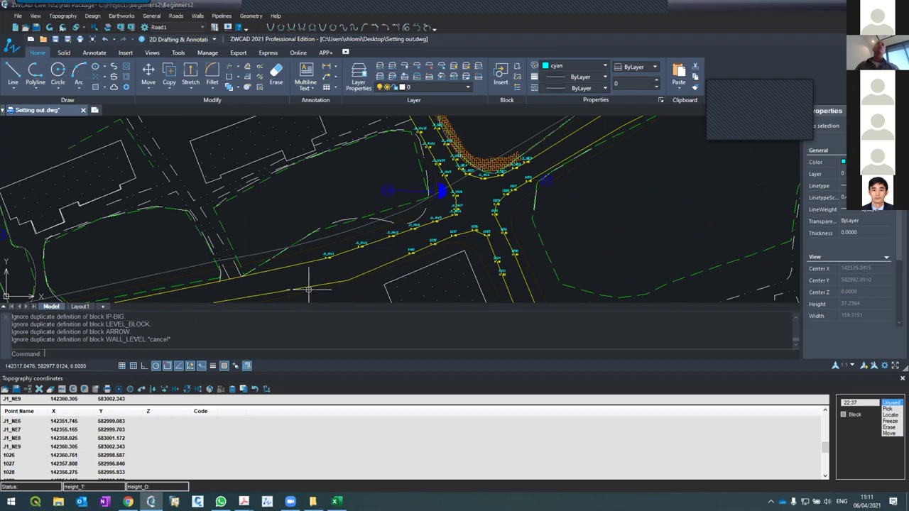
pyautogui.scroll(2, 458, 142)
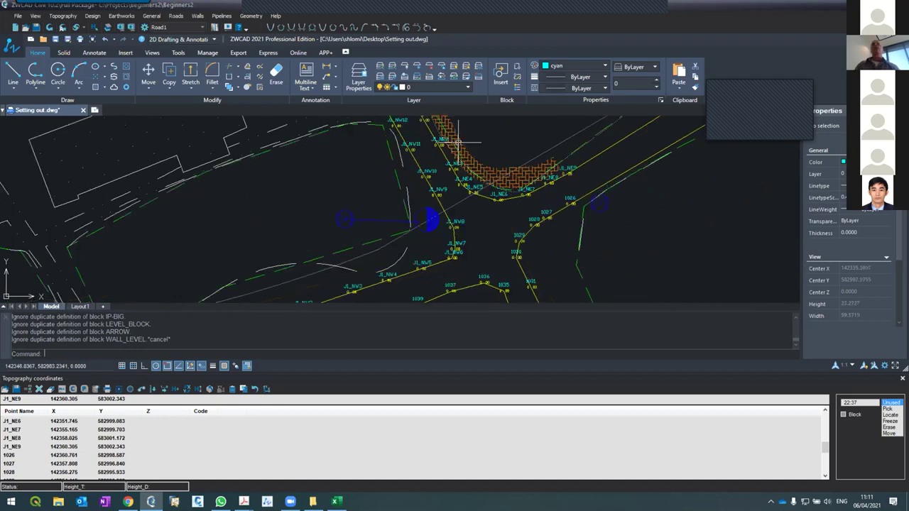
pyautogui.scroll(-2, 455, 144)
pyautogui.scroll(2, 455, 140)
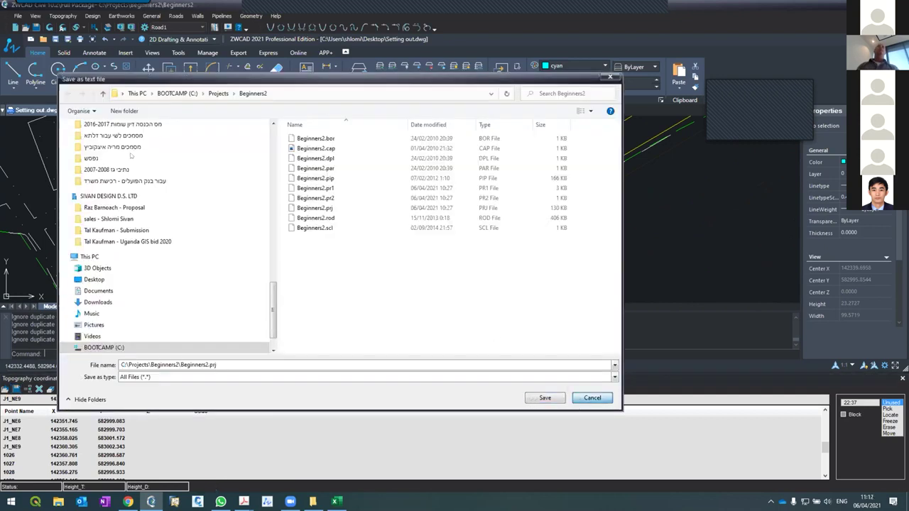
# Cancel the Save as text file dialog and zoom around the junction.
pyautogui.click(592, 397)
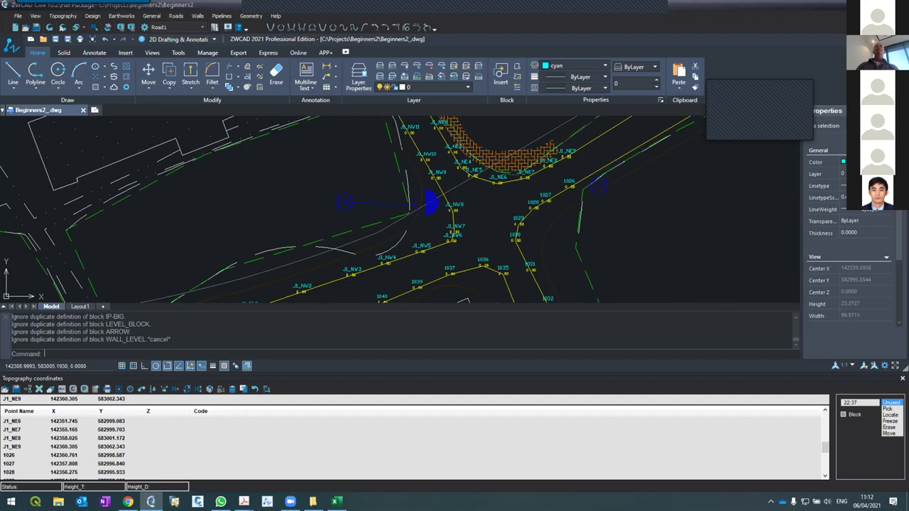
pyautogui.scroll(-4, 290, 191)
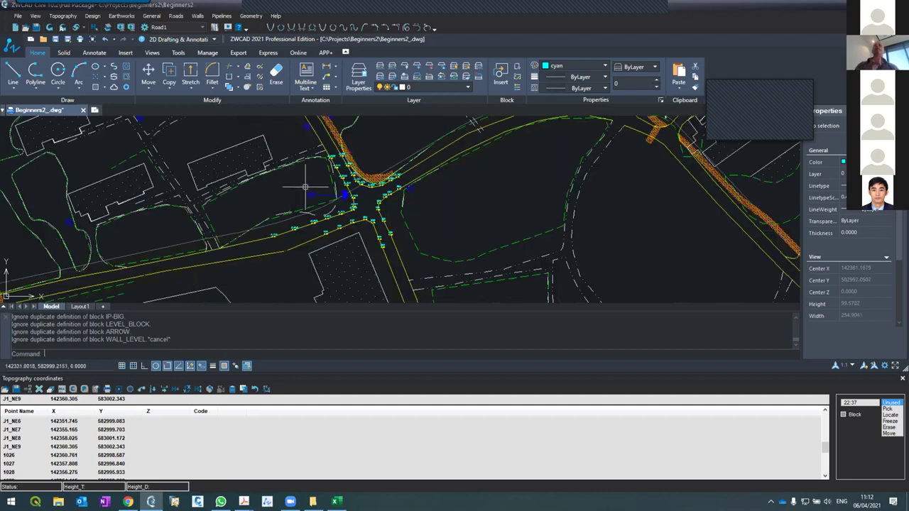
pyautogui.scroll(1, 386, 193)
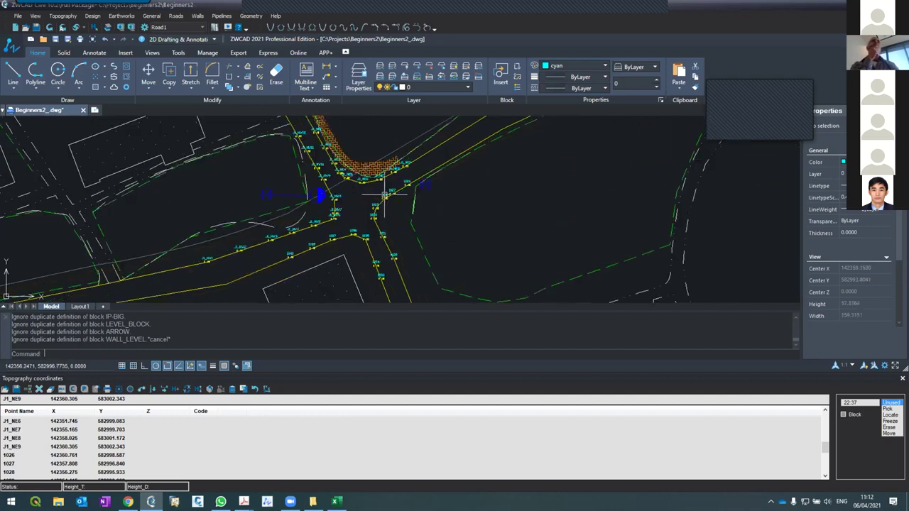
pyautogui.scroll(1, 341, 214)
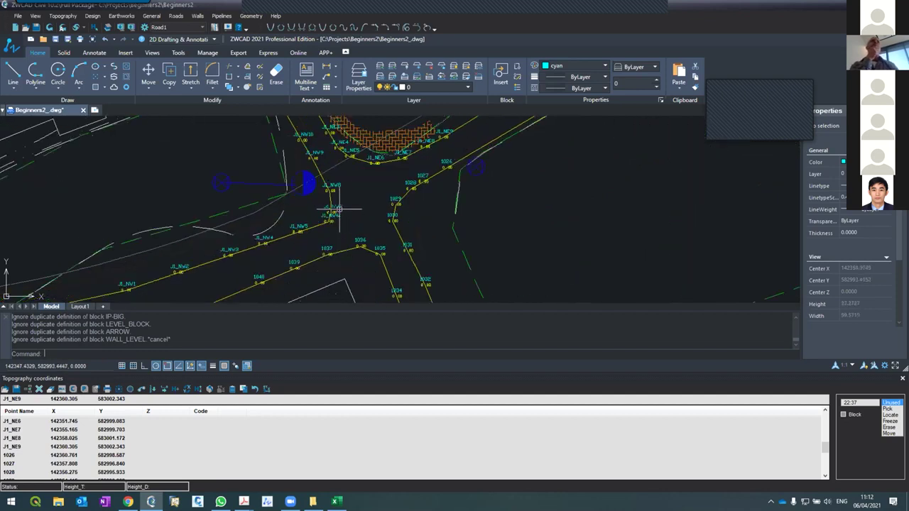
# Close the Topography coordinates palette and zoom around the road junction site plan.
pyautogui.scroll(-6, 341, 213)
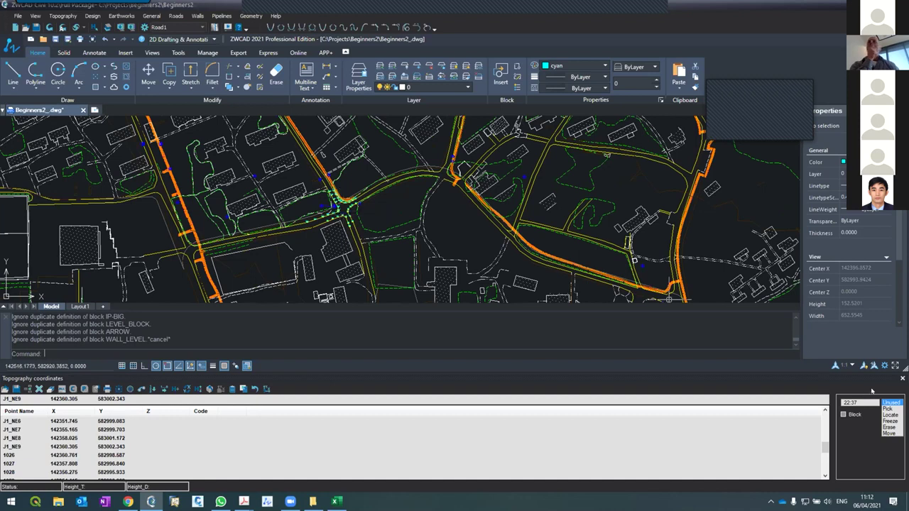
pyautogui.click(900, 377)
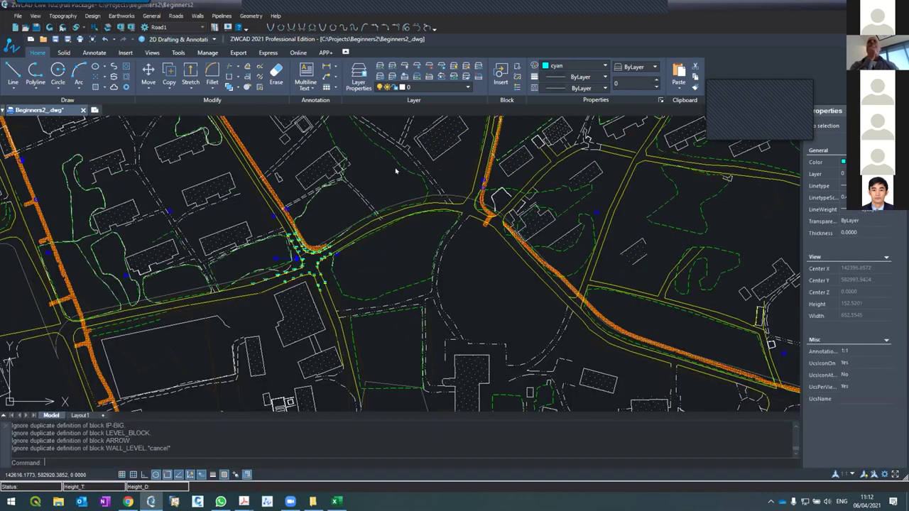
pyautogui.scroll(-10, 337, 199)
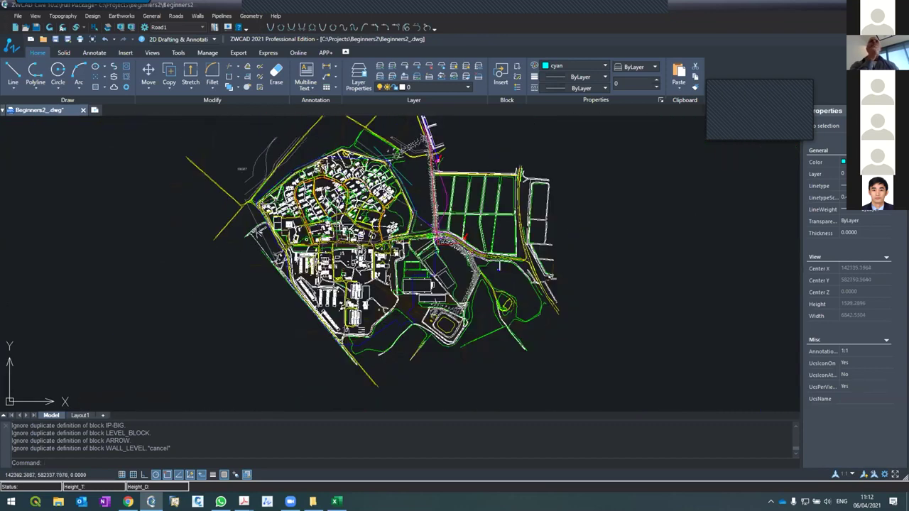
pyautogui.scroll(6, 448, 235)
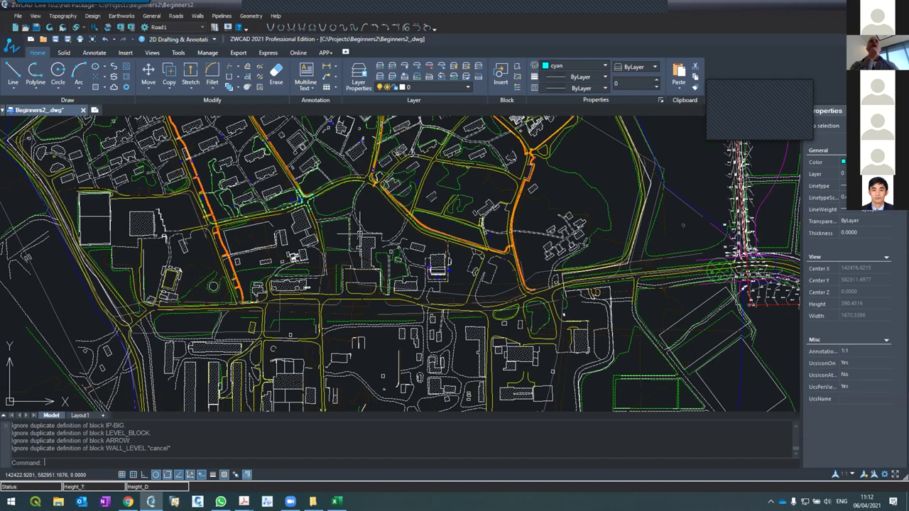
pyautogui.scroll(2, 455, 271)
pyautogui.scroll(-2, 455, 272)
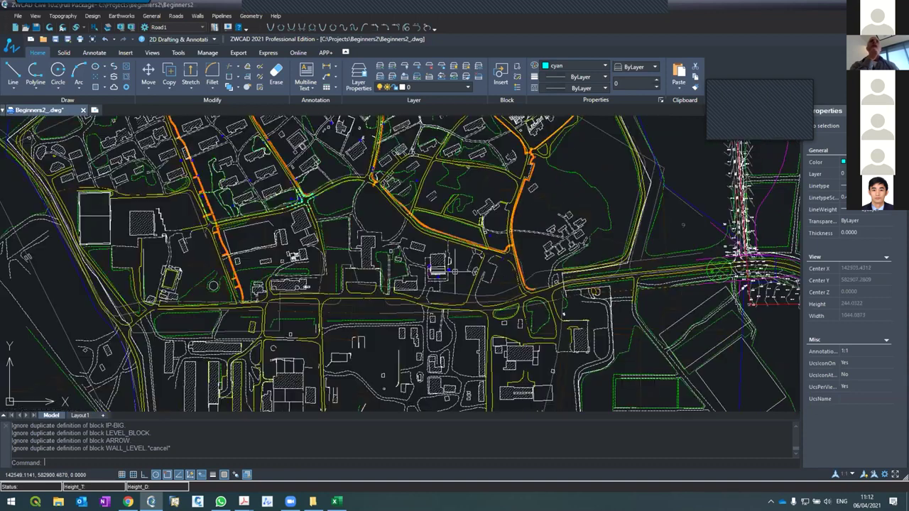
pyautogui.scroll(2, 453, 270)
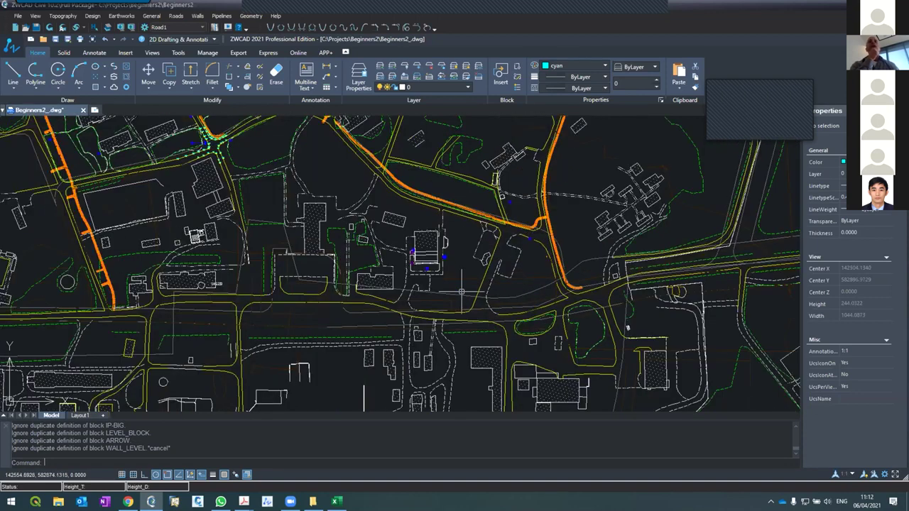
pyautogui.scroll(2, 461, 291)
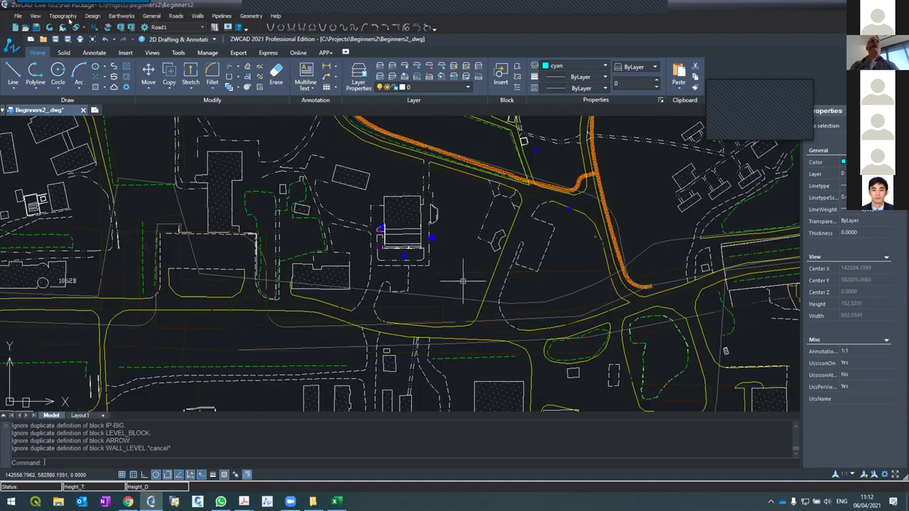
# Reopen the Topography coordinates point table, cancelling an accidentally started Move.
pyautogui.click(63, 15)
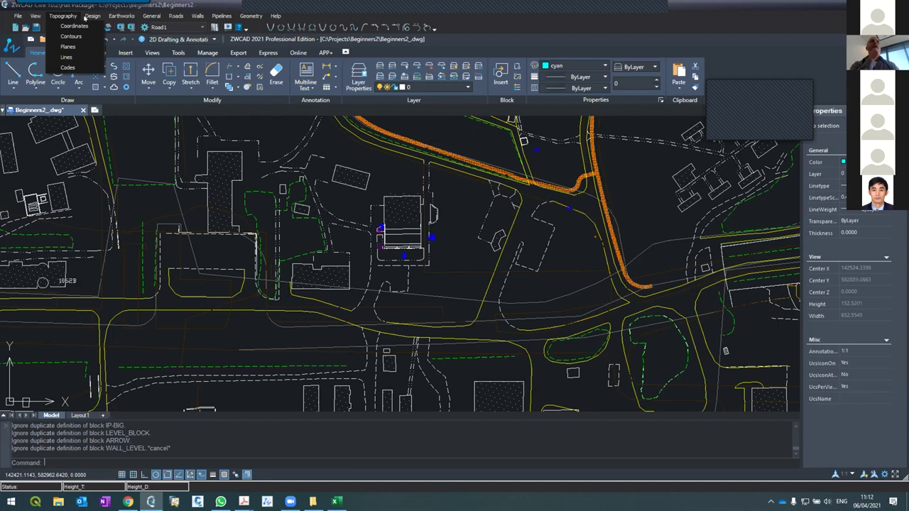
pyautogui.click(85, 16)
pyautogui.click(147, 16)
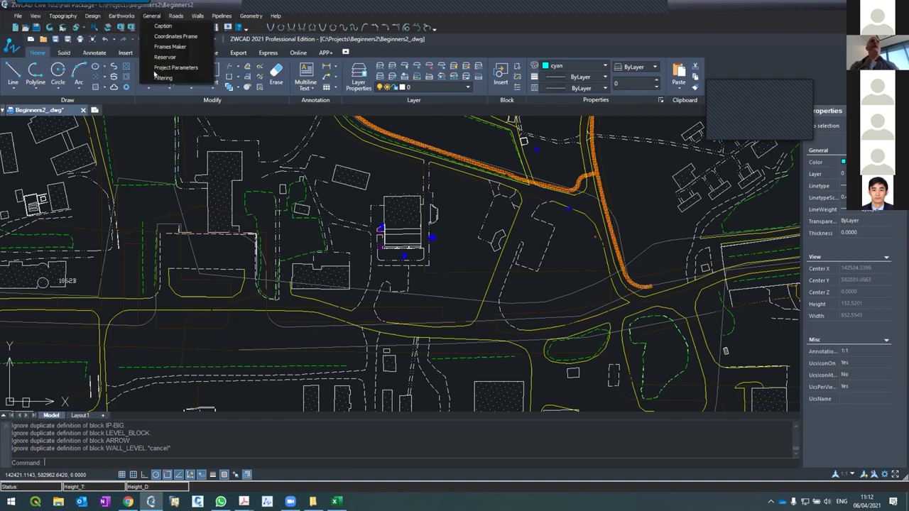
pyautogui.click(148, 73)
pyautogui.press('Escape')
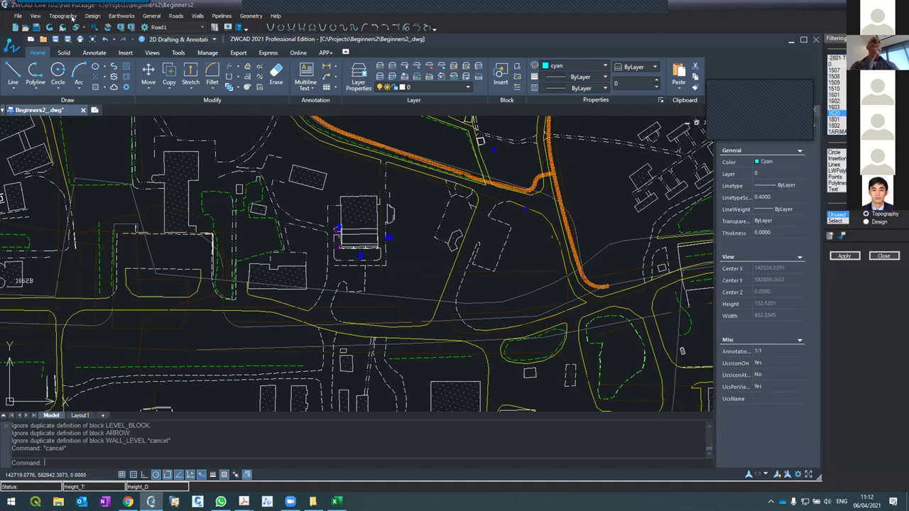
pyautogui.click(67, 16)
pyautogui.click(74, 25)
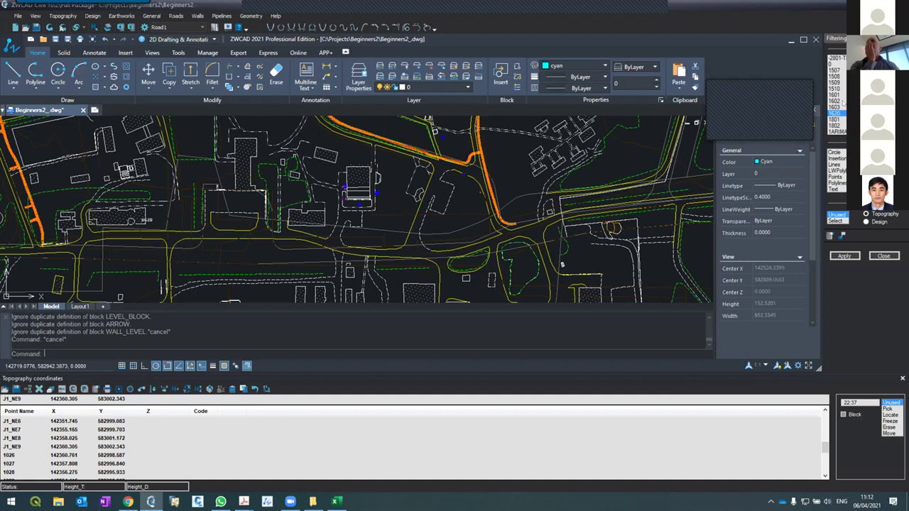
# Back out of the filter options and select the dashed polyline to read its layer 2401.
pyautogui.click(842, 238)
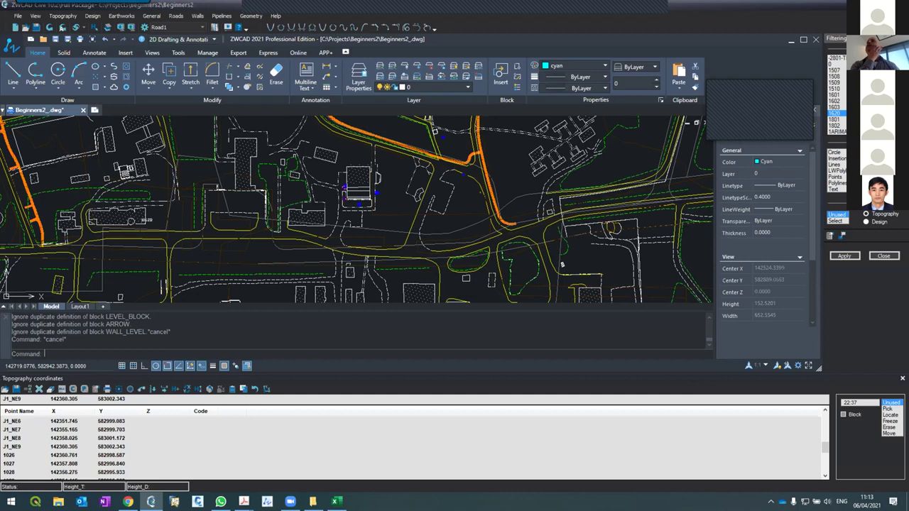
pyautogui.click(831, 236)
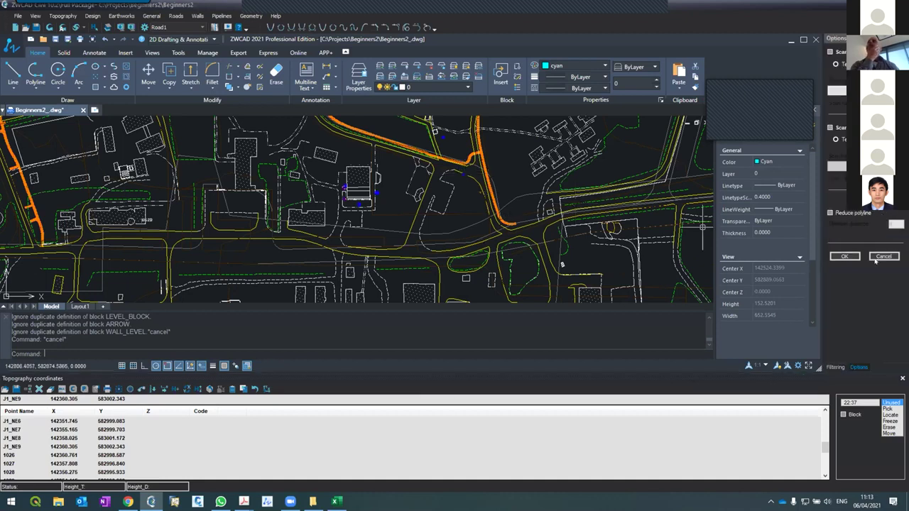
pyautogui.click(883, 256)
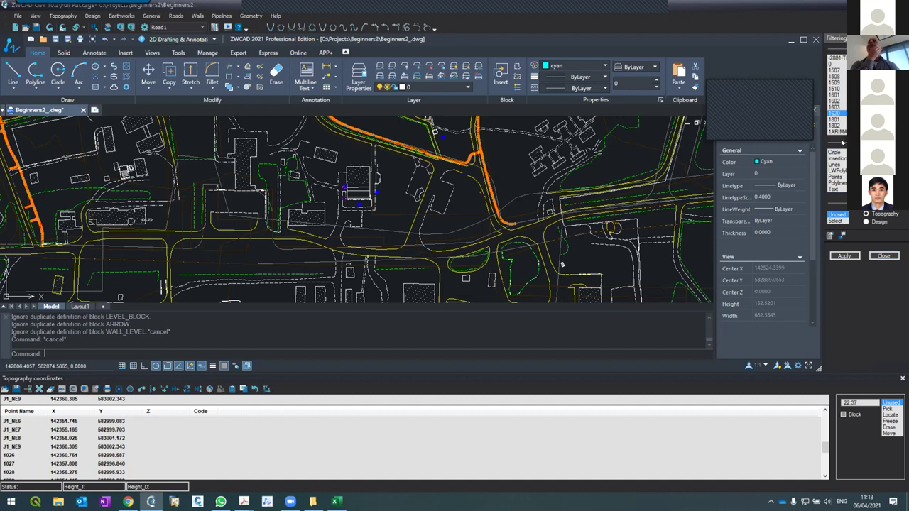
pyautogui.scroll(4, 497, 240)
pyautogui.click(481, 236)
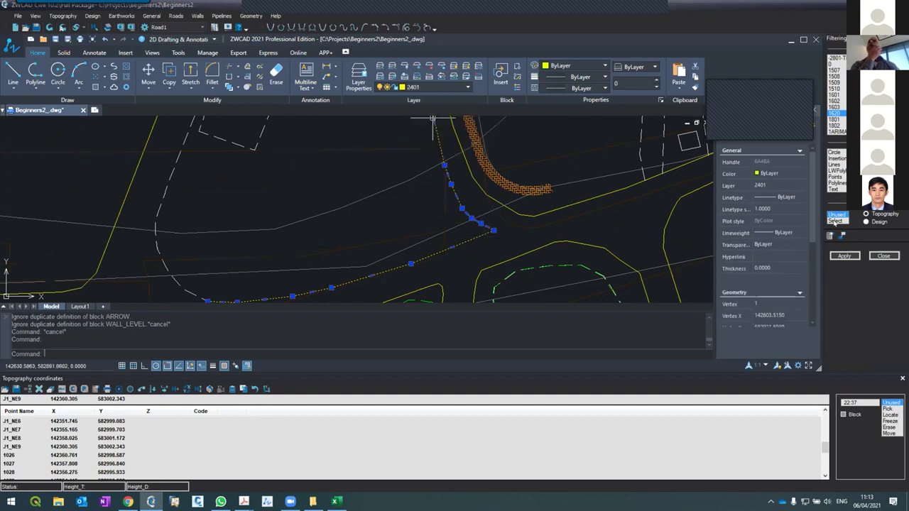
# Use the dashed polyline as the filter sample and apply the layer 2401 polyline filter.
pyautogui.click(836, 221)
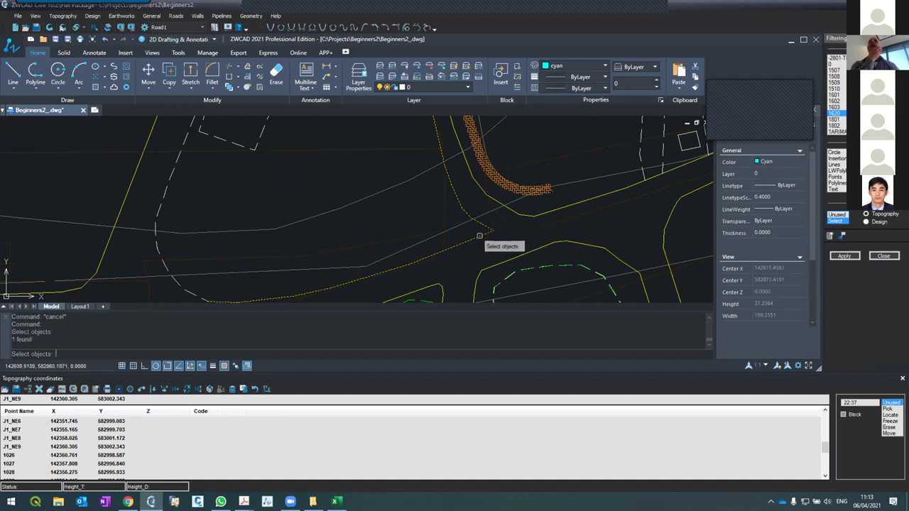
pyautogui.click(481, 236)
pyautogui.press('Return')
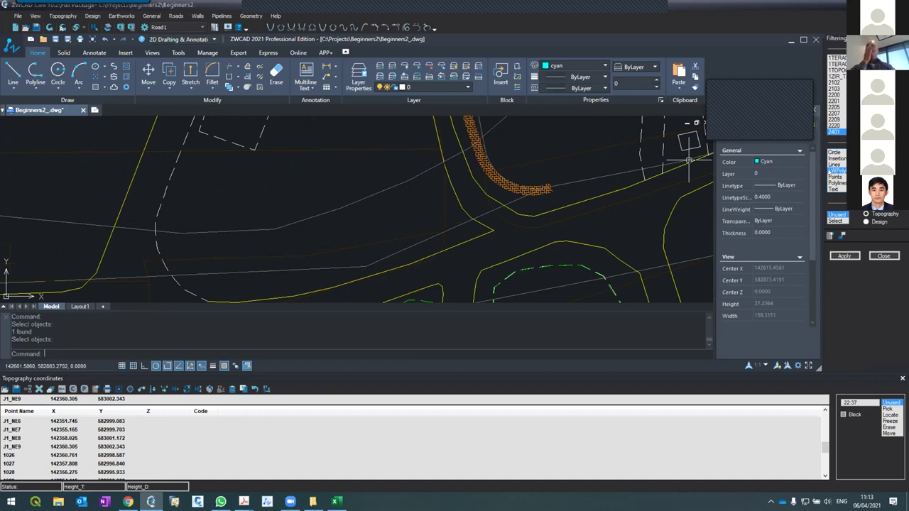
pyautogui.click(844, 256)
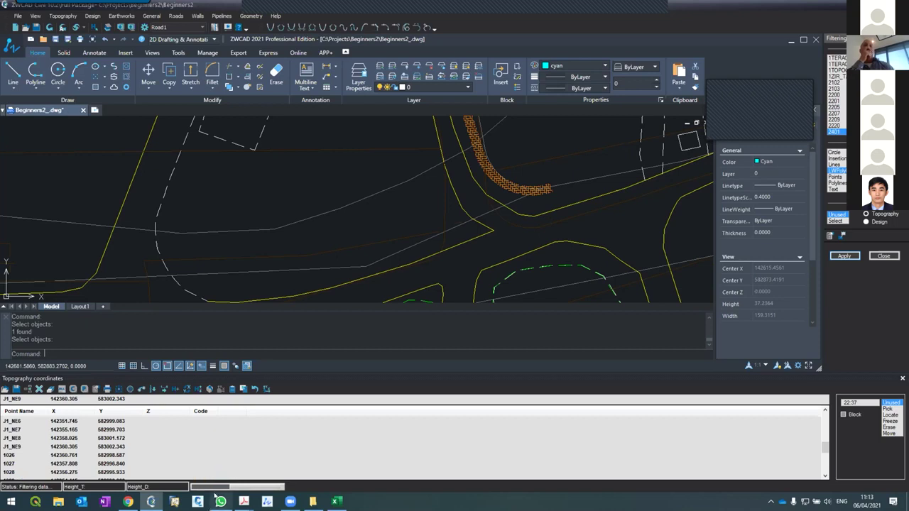
pyautogui.moveTo(215, 496)
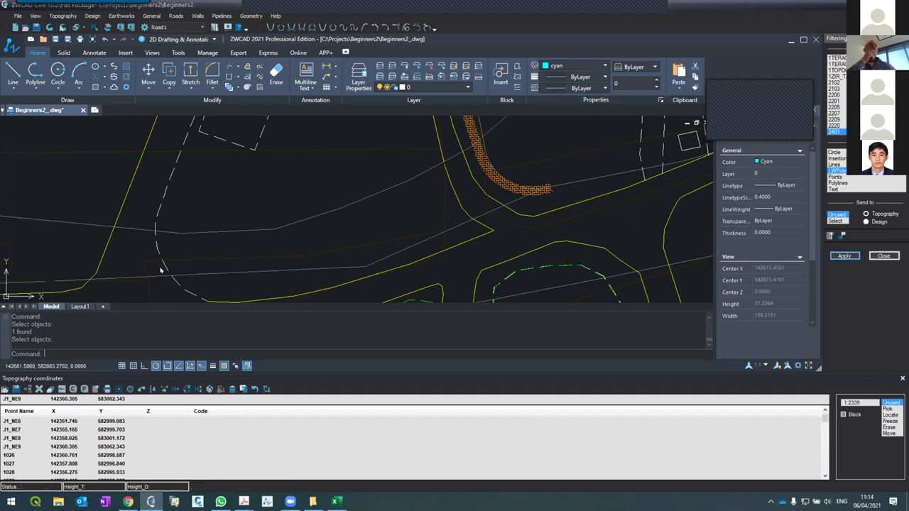
pyautogui.press('Escape')
# Run WDEL to erase the CivilCAD point layers' 35 items and redraw the labelled points.
pyautogui.write('wdel')
pyautogui.press('Return')
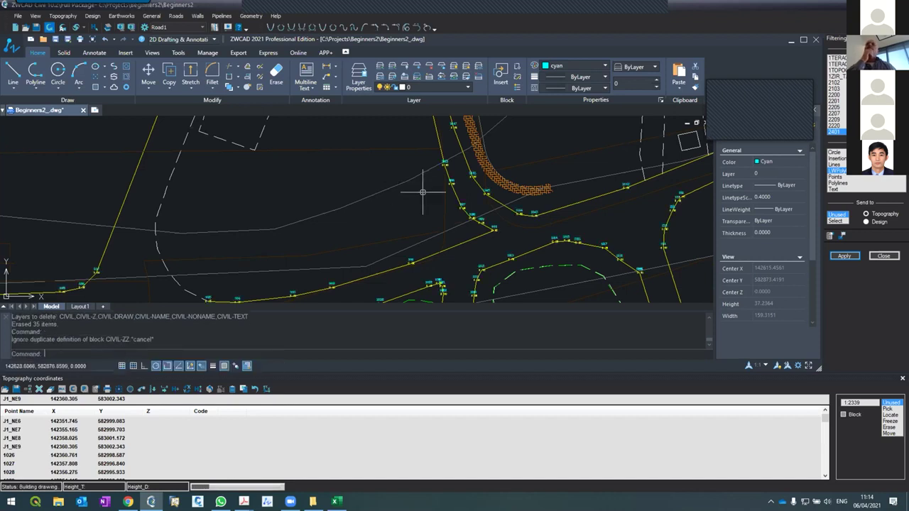
pyautogui.scroll(2, 465, 205)
pyautogui.scroll(2, 469, 205)
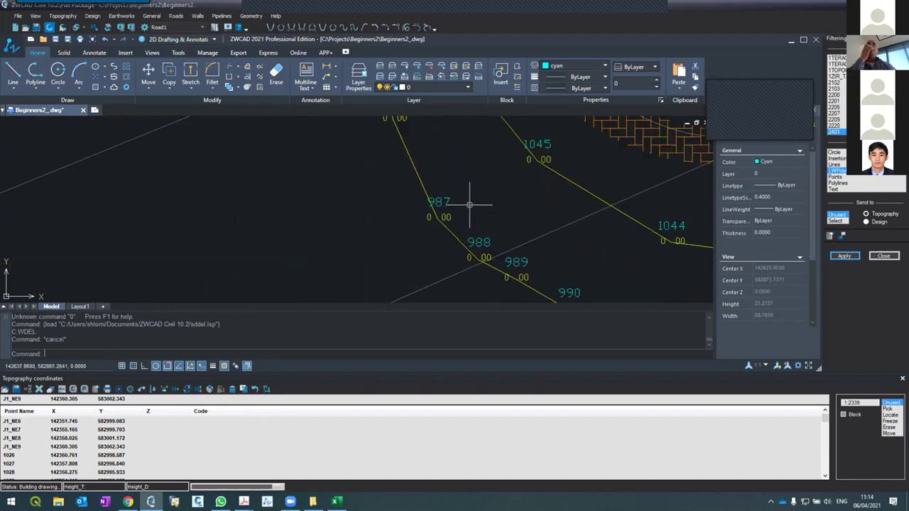
pyautogui.scroll(-4, 454, 206)
pyautogui.scroll(1, 446, 205)
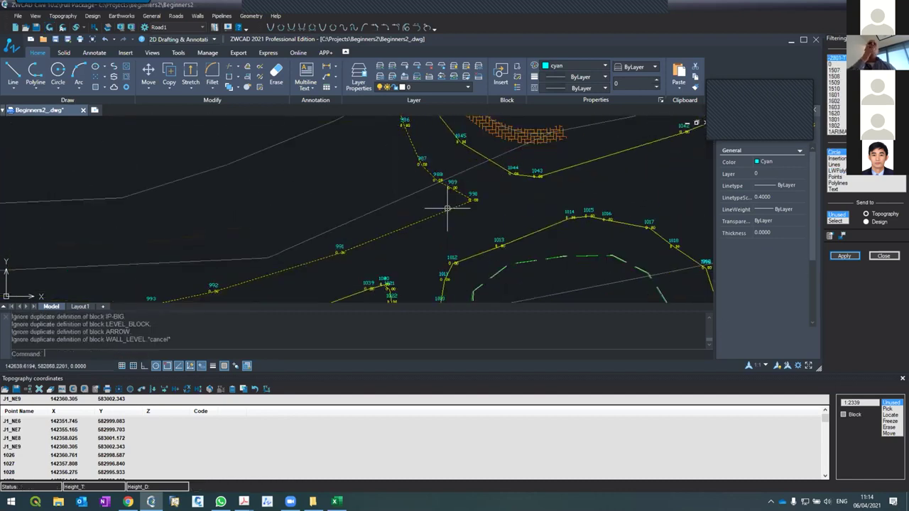
pyautogui.scroll(-2, 443, 204)
pyautogui.scroll(1, 313, 281)
pyautogui.scroll(-1, 310, 270)
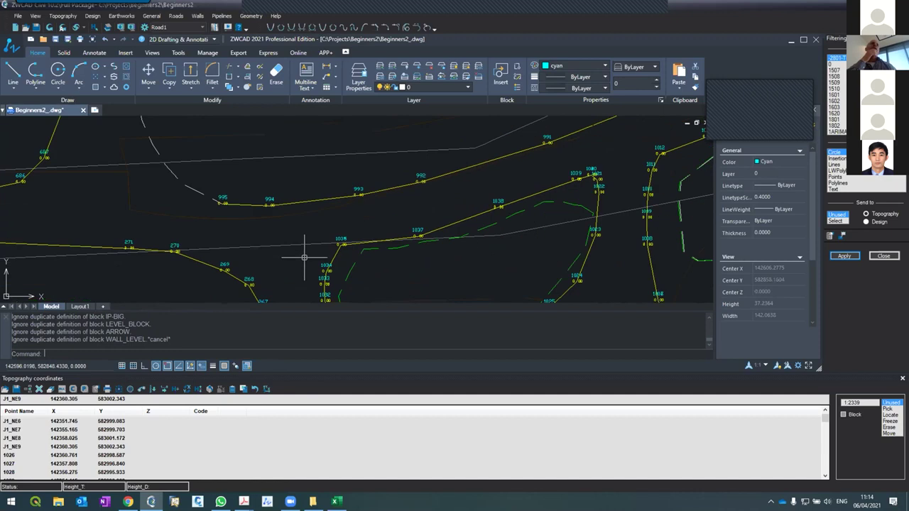
pyautogui.scroll(-2, 305, 260)
pyautogui.scroll(-2, 236, 222)
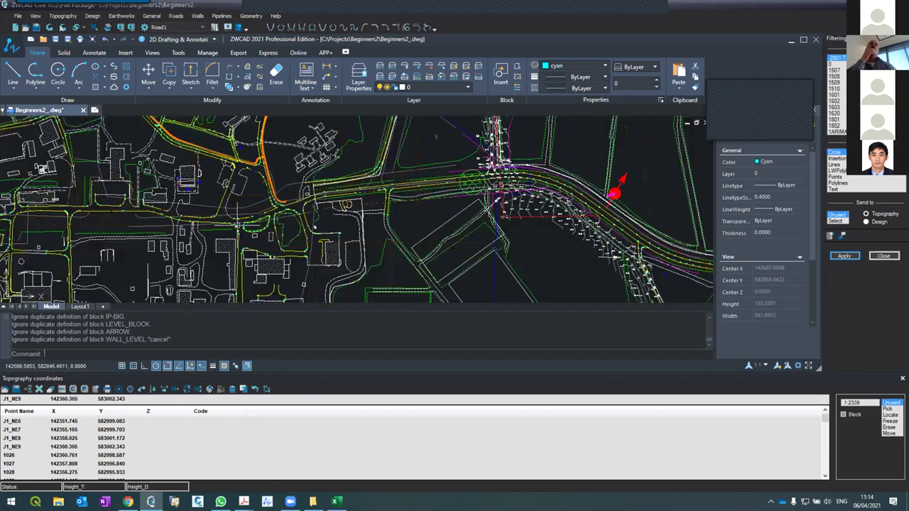
pyautogui.scroll(4, 242, 167)
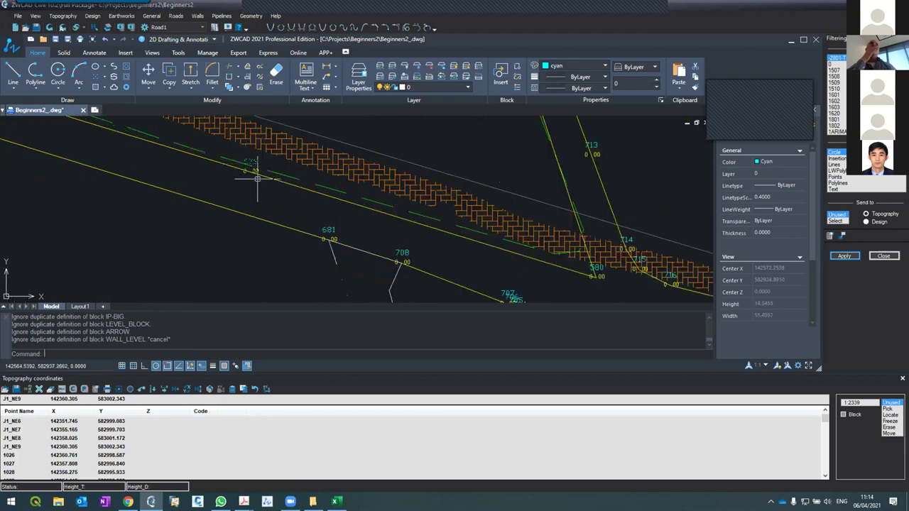
pyautogui.scroll(3, 254, 170)
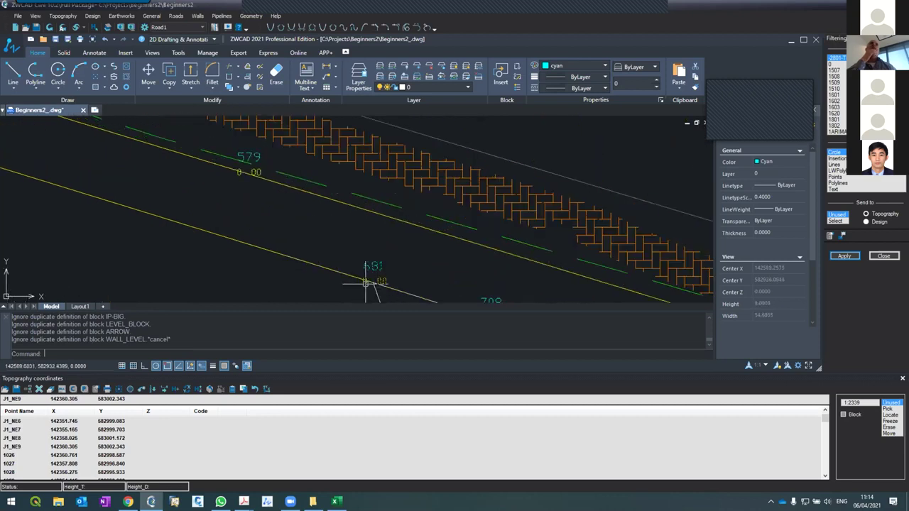
pyautogui.scroll(-4, 368, 265)
pyautogui.scroll(5, 380, 272)
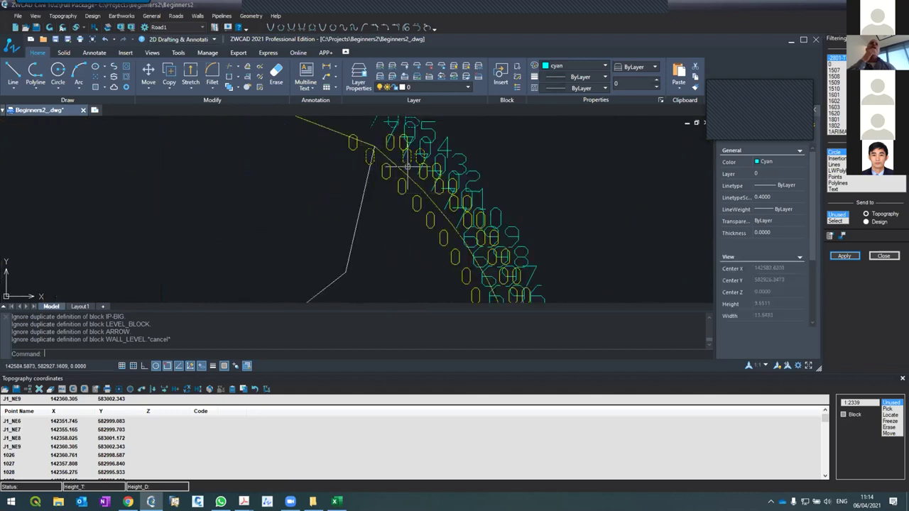
pyautogui.click(398, 169)
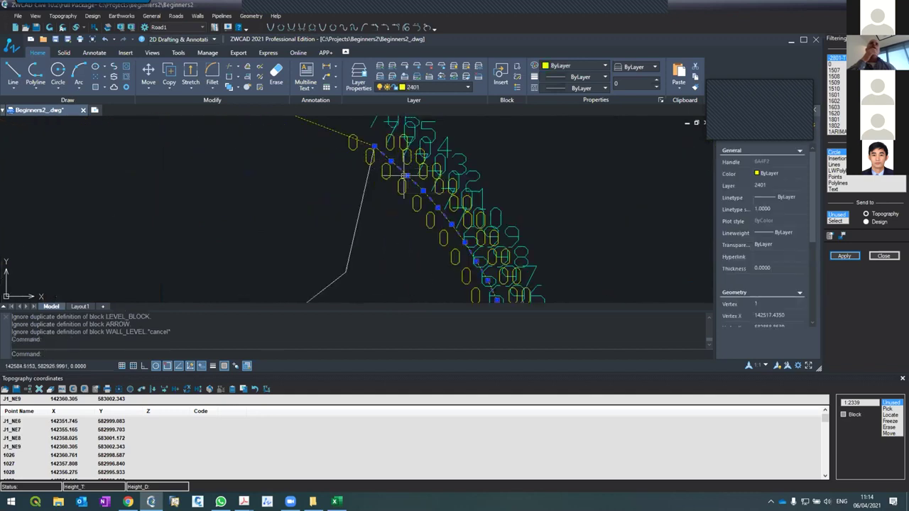
pyautogui.scroll(-3, 387, 180)
pyautogui.scroll(-5, 387, 181)
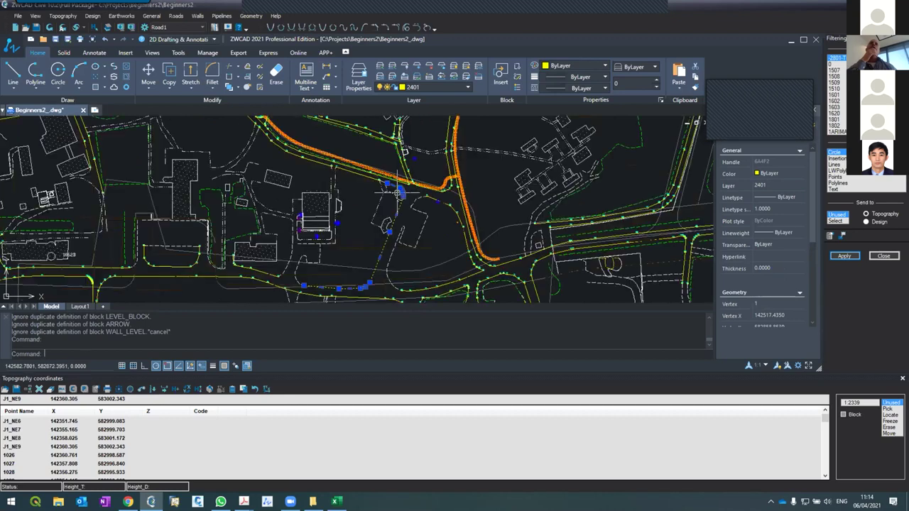
pyautogui.scroll(3, 316, 261)
pyautogui.scroll(-1, 312, 221)
pyautogui.scroll(-5, 312, 228)
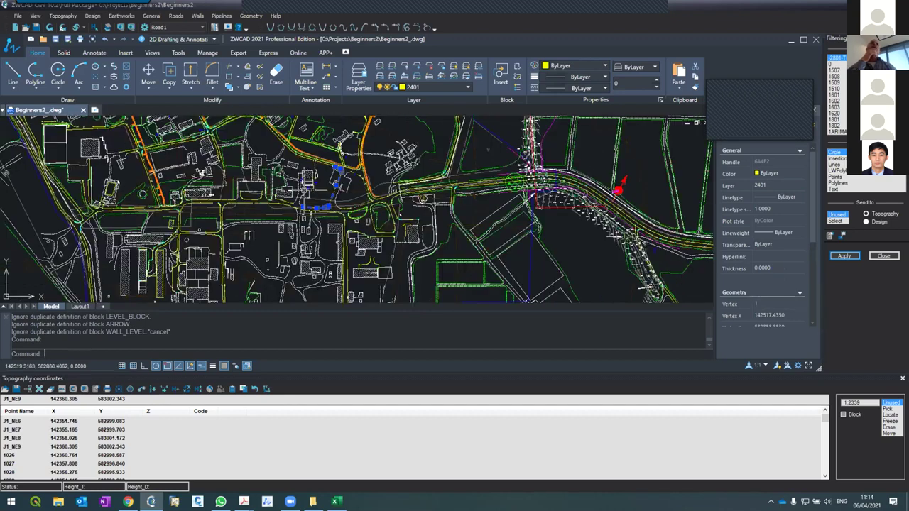
pyautogui.scroll(4, 320, 238)
pyautogui.press('Escape')
pyautogui.press('Escape')
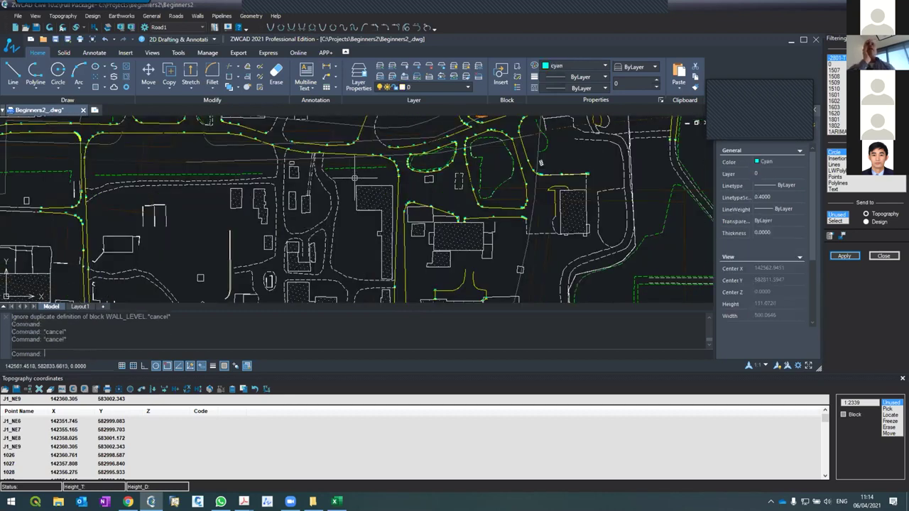
pyautogui.scroll(-5, 435, 129)
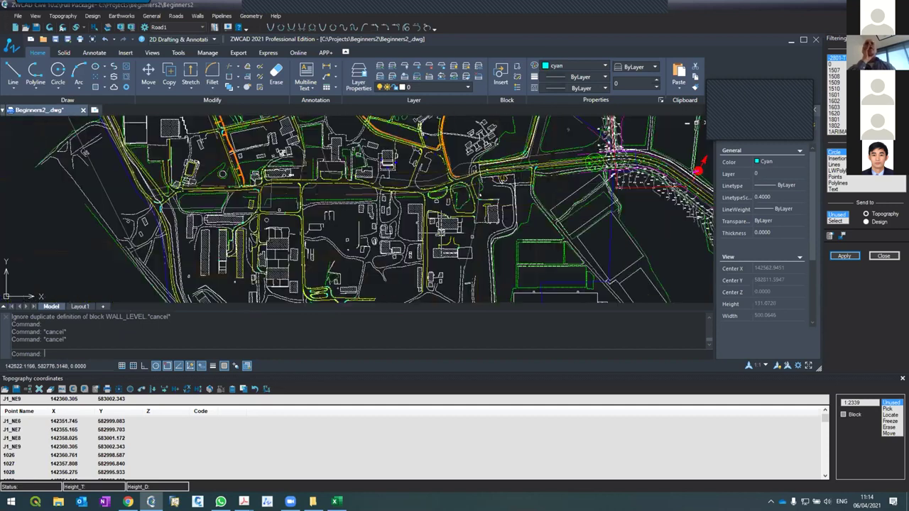
pyautogui.scroll(5, 462, 178)
pyautogui.scroll(3, 461, 177)
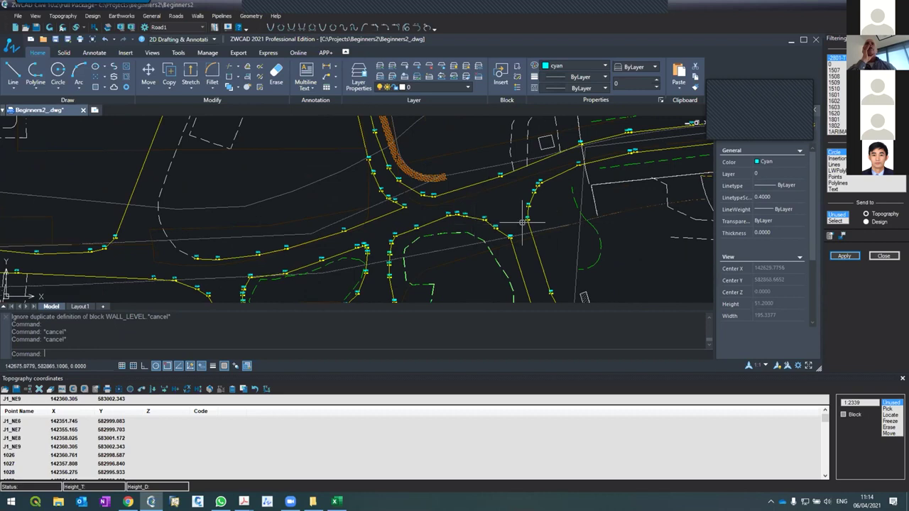
pyautogui.scroll(5, 529, 204)
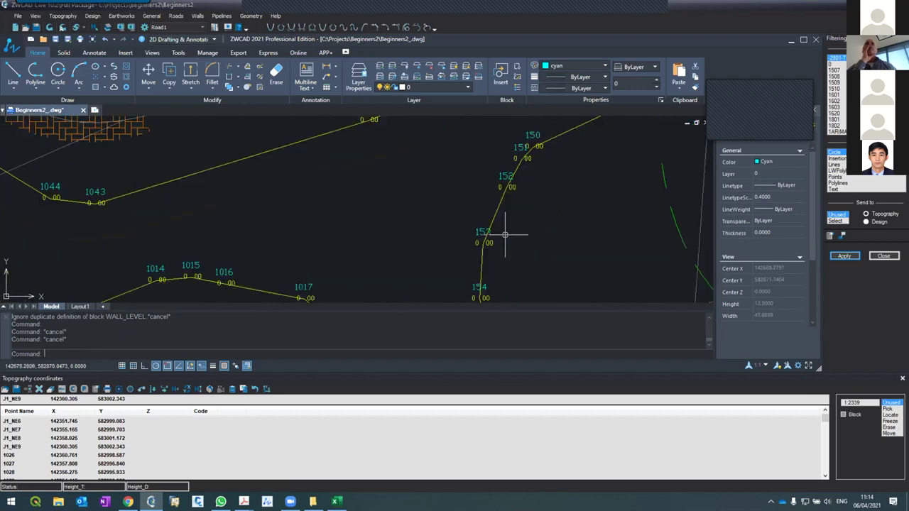
pyautogui.scroll(2, 497, 235)
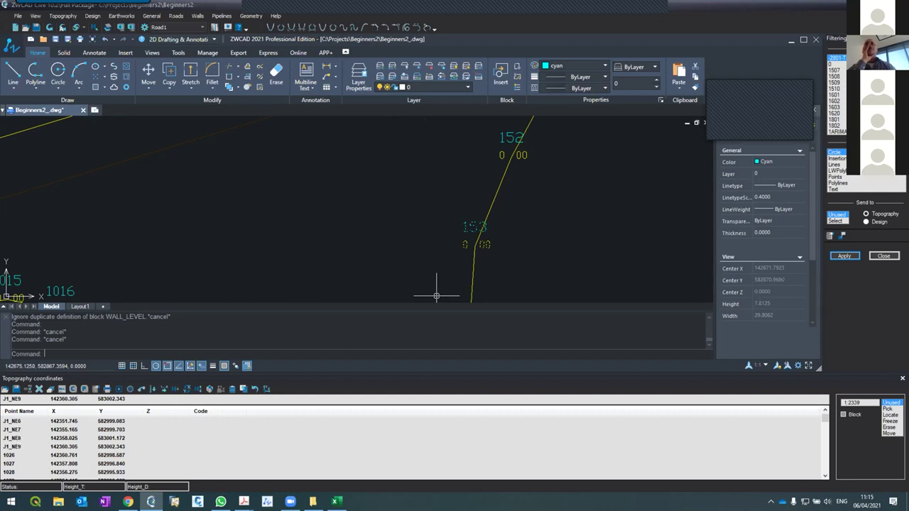
pyautogui.scroll(-15, 535, 210)
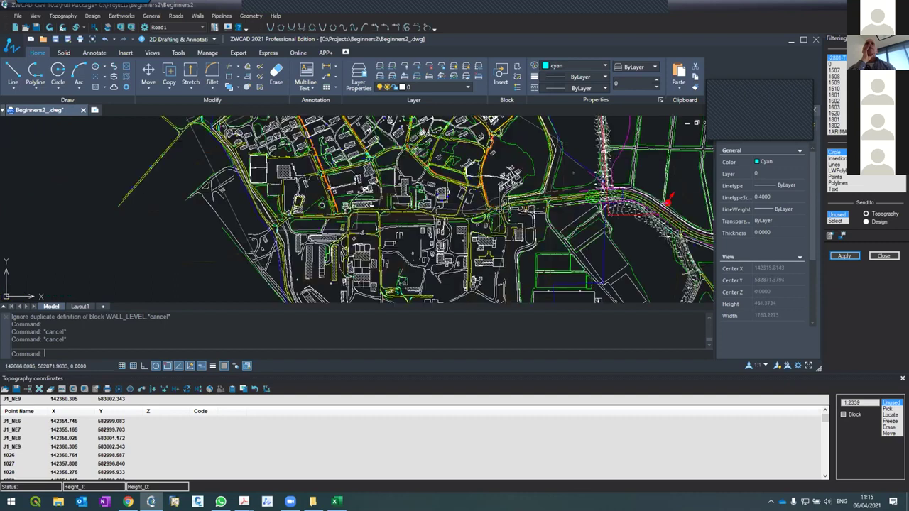
pyautogui.scroll(3, 501, 208)
pyautogui.scroll(4, 442, 211)
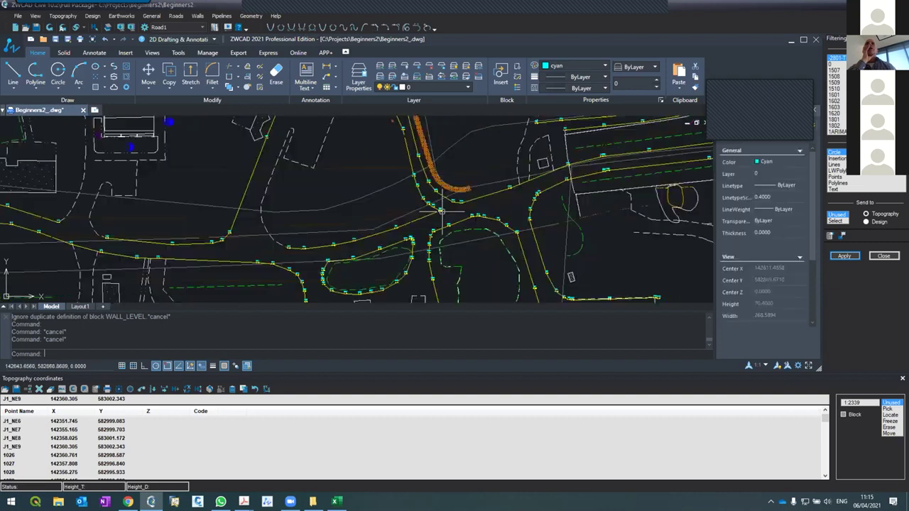
pyautogui.scroll(-3, 442, 211)
pyautogui.scroll(1, 437, 211)
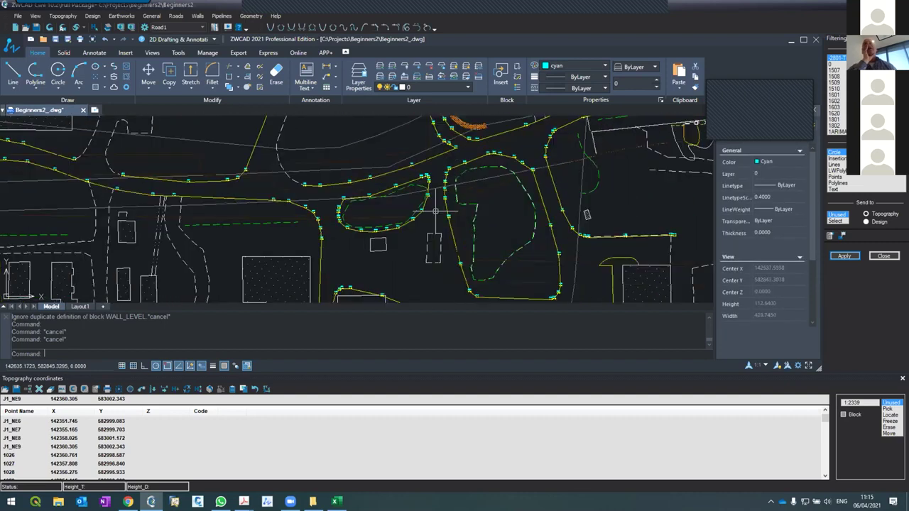
pyautogui.scroll(-2, 439, 215)
pyautogui.moveTo(442, 217); pyautogui.dragTo(418, 243, button='middle')
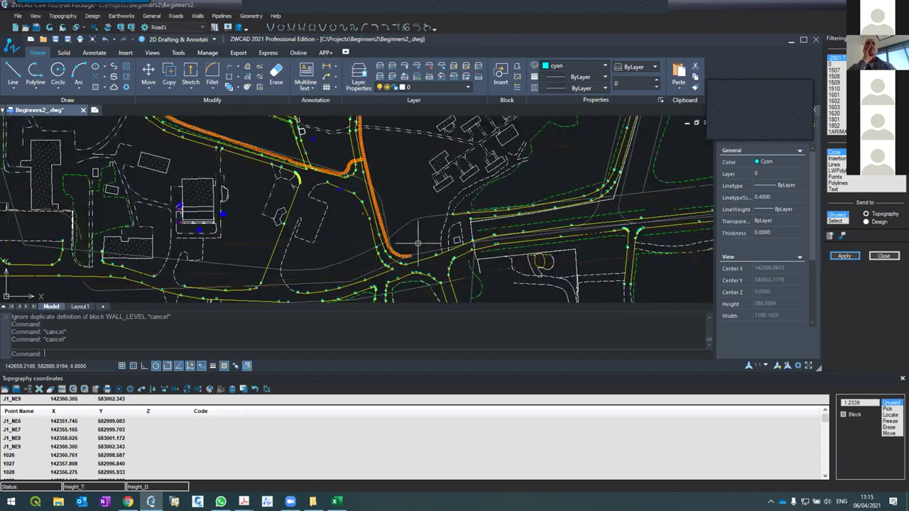
pyautogui.scroll(5, 418, 243)
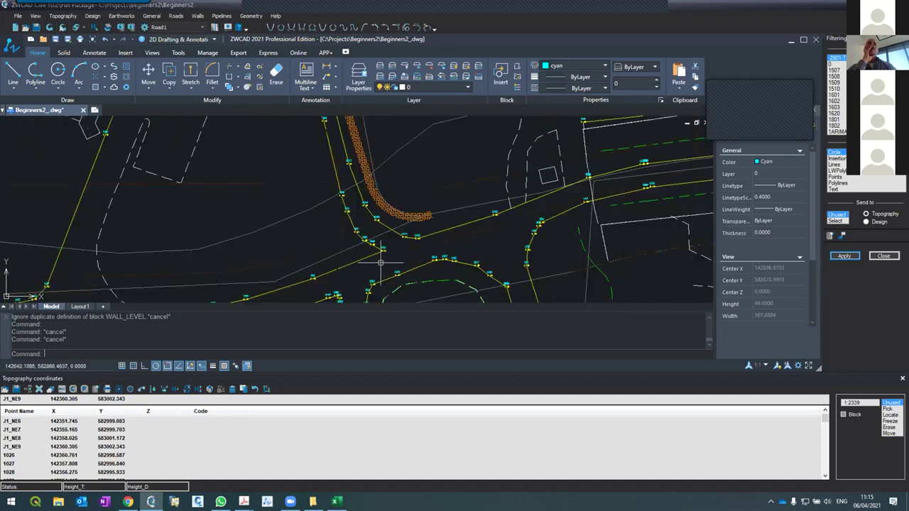
pyautogui.scroll(2, 380, 263)
pyautogui.scroll(-3, 377, 184)
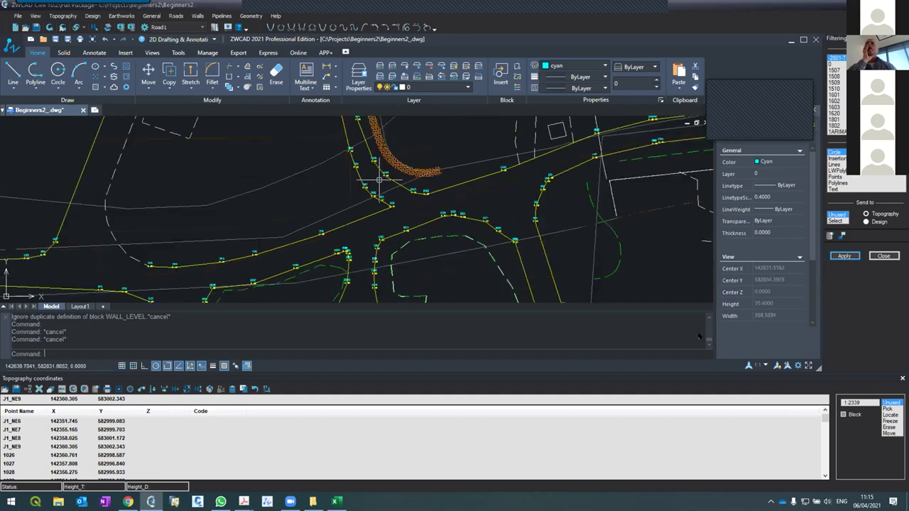
# Locate points inside a closed seven-corner polygon drawn around the junction.
pyautogui.click(890, 415)
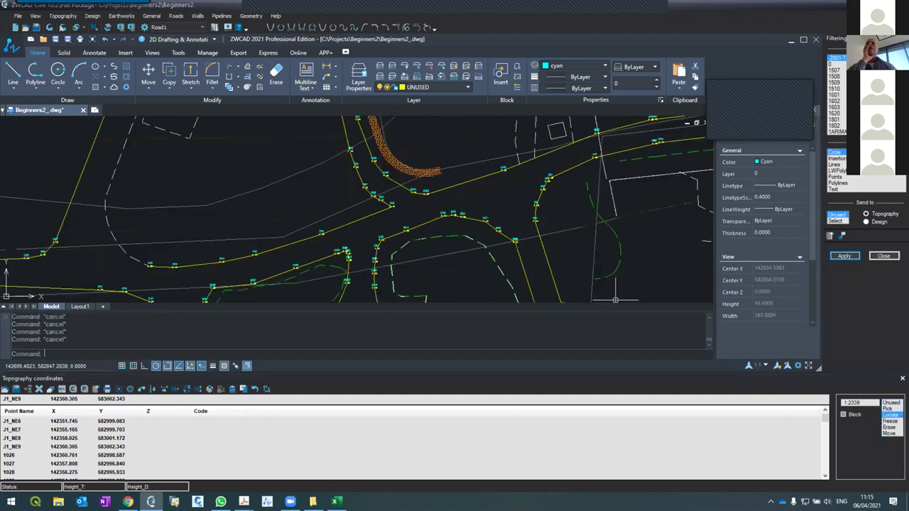
pyautogui.press('Return')
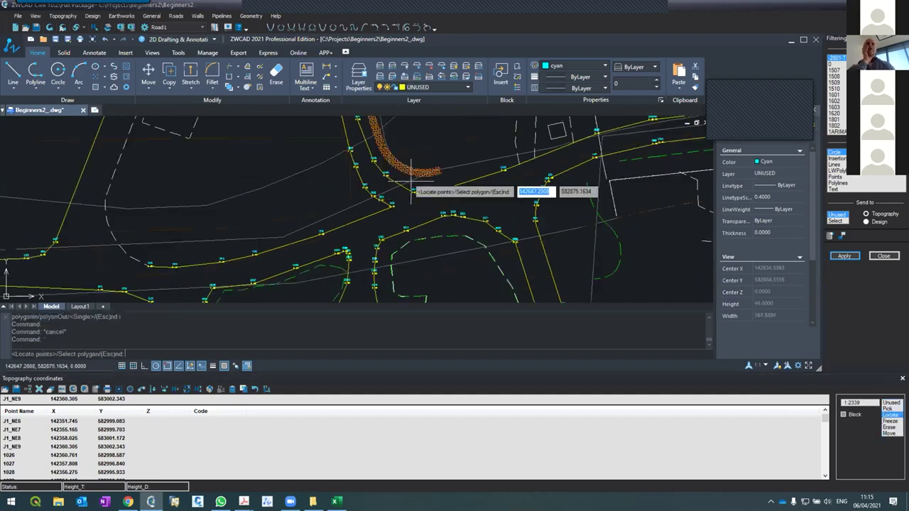
pyautogui.scroll(-2, 365, 174)
pyautogui.click(324, 150)
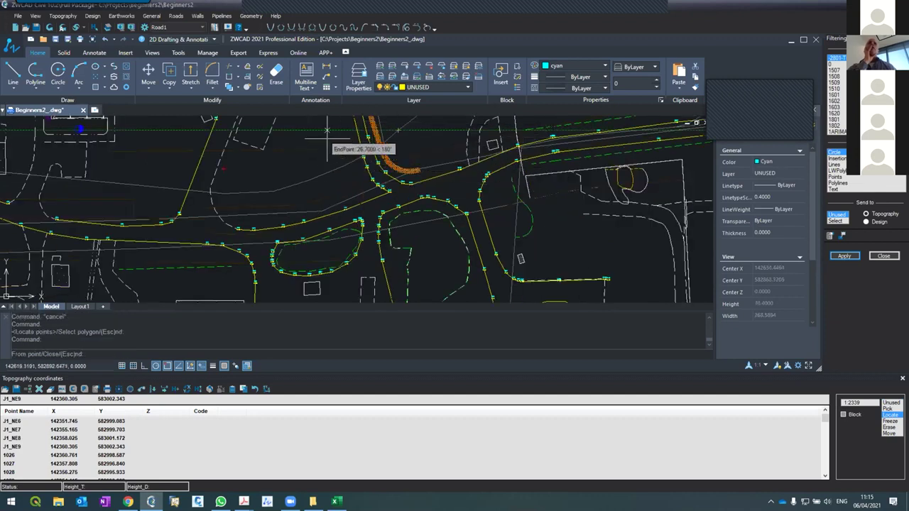
pyautogui.click(327, 130)
pyautogui.click(446, 130)
pyautogui.click(570, 136)
pyautogui.click(570, 190)
pyautogui.click(389, 245)
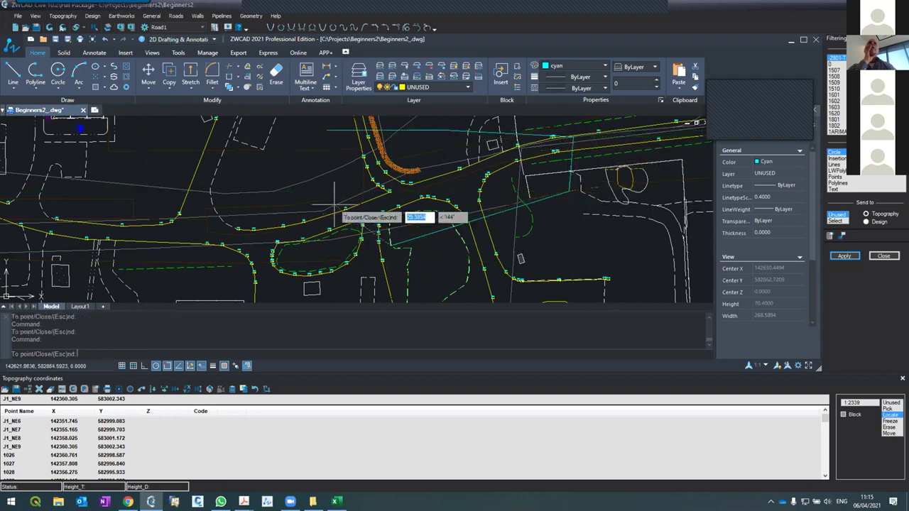
pyautogui.click(306, 180)
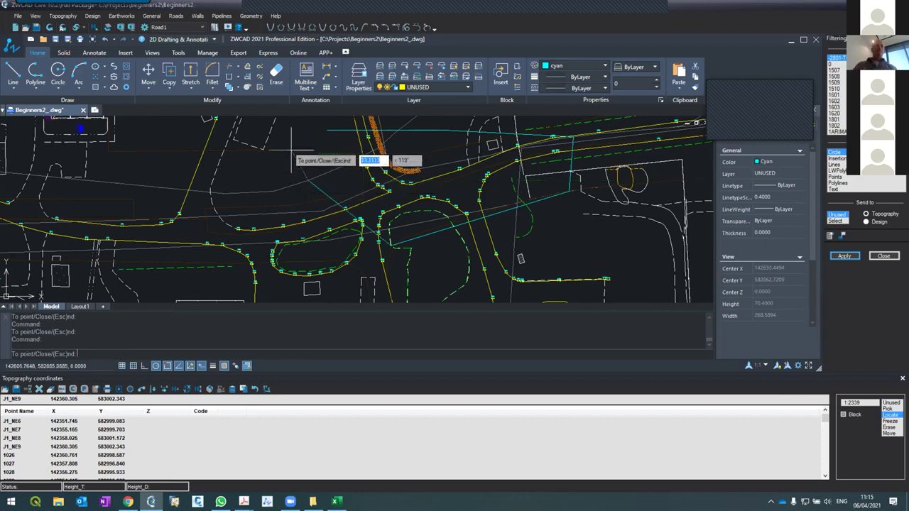
pyautogui.write('c')
pyautogui.press('Return')
pyautogui.press('Escape')
# Scroll and resize the coordinates table to review the block points from 1009 onward.
pyautogui.scroll(-5, 828, 463)
pyautogui.scroll(-2, 828, 461)
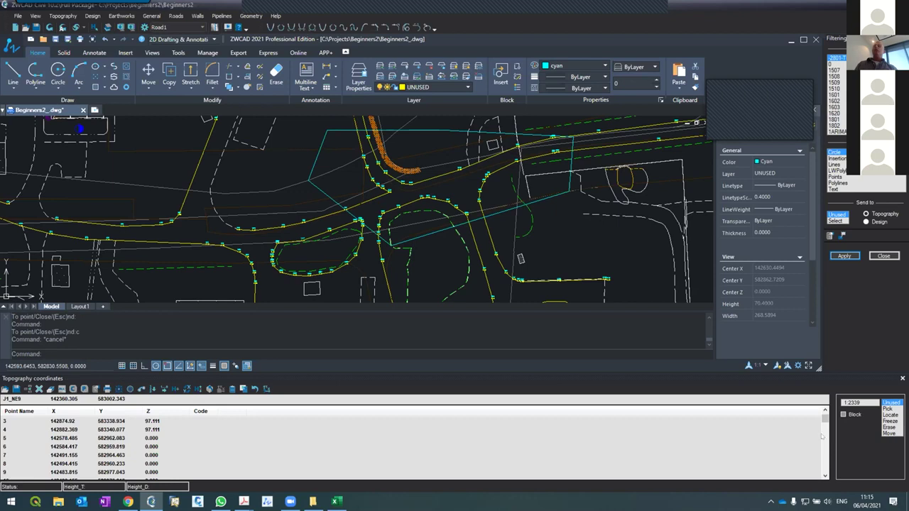
pyautogui.moveTo(827, 420); pyautogui.dragTo(824, 440)
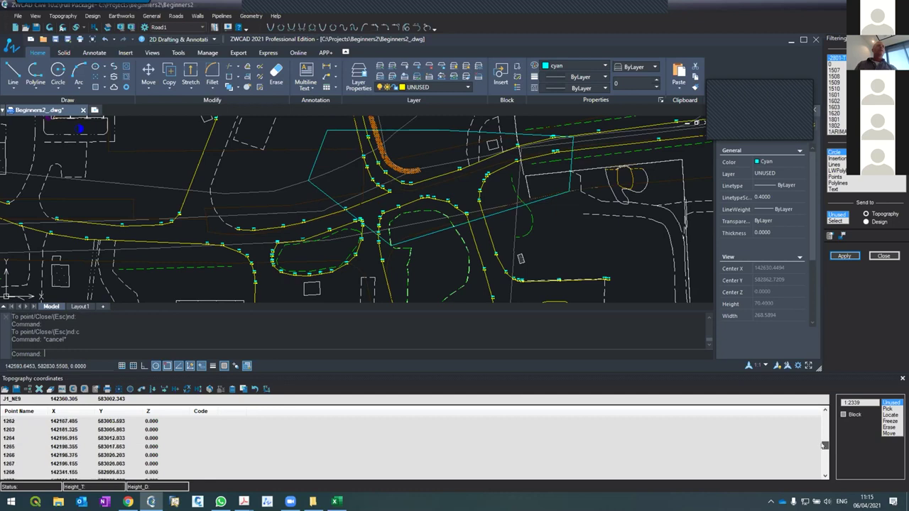
pyautogui.moveTo(824, 452)
pyautogui.mouseDown()
pyautogui.moveTo(829, 419)
pyautogui.moveTo(826, 441)
pyautogui.mouseUp()
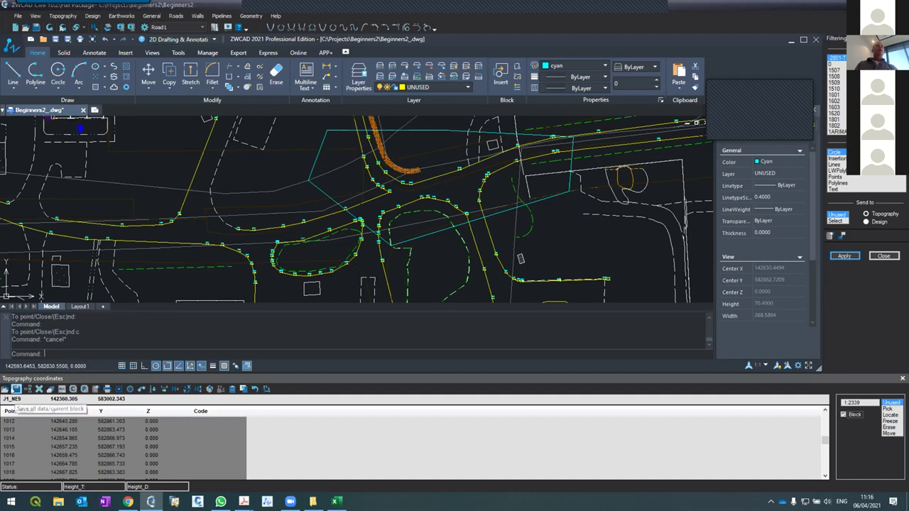
# Save only the block points to a text file named Area1, then cancel the running command.
pyautogui.click(16, 389)
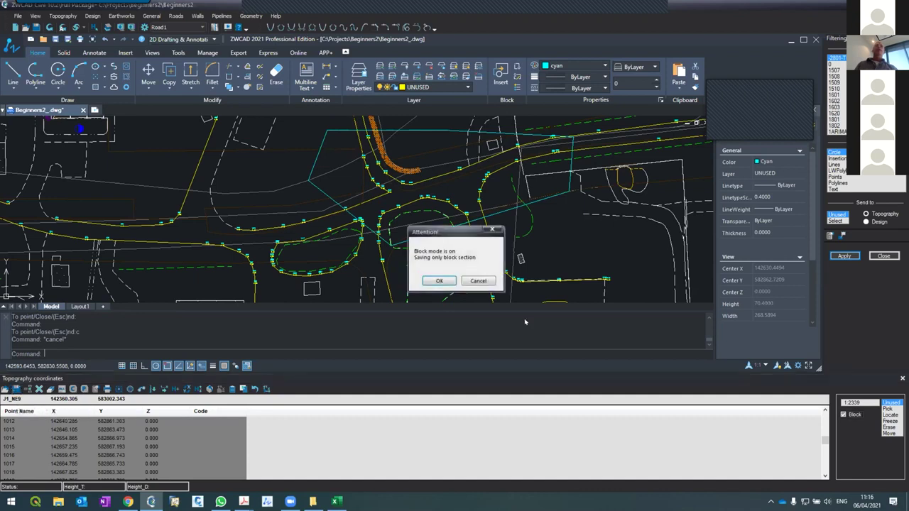
pyautogui.click(441, 282)
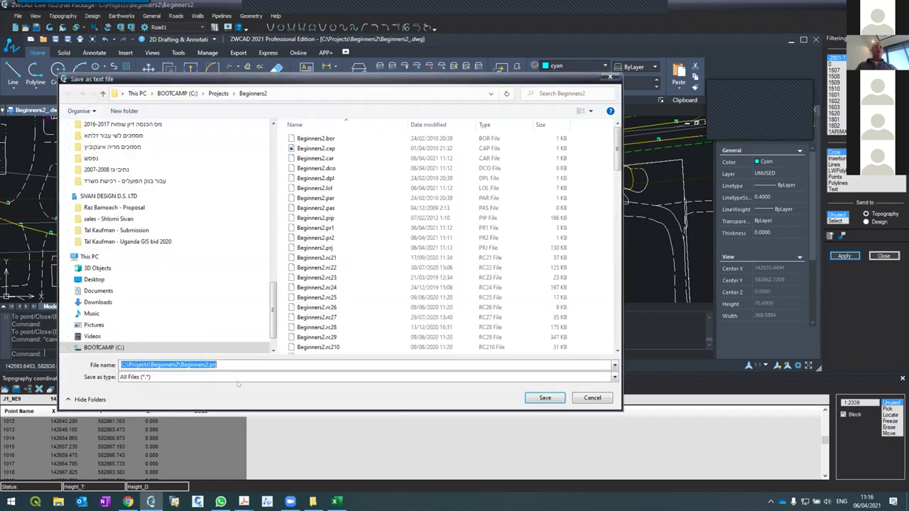
pyautogui.write('Area')
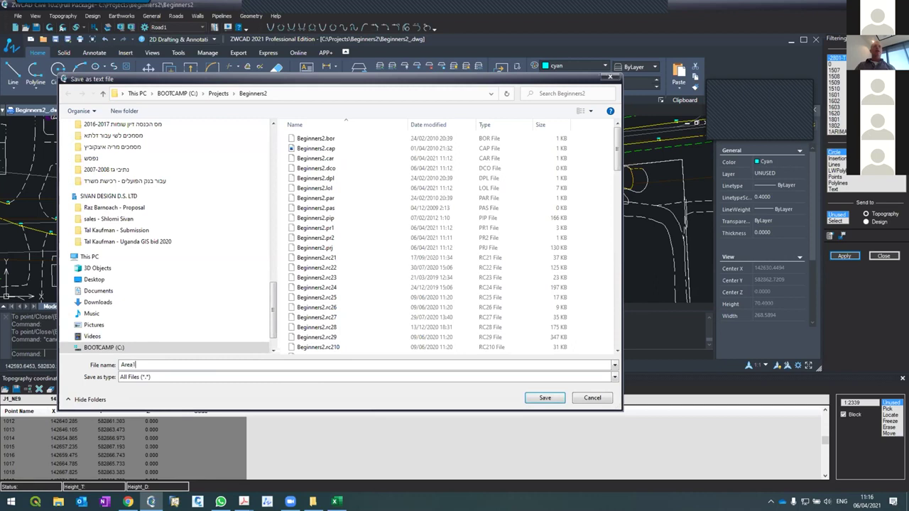
pyautogui.press('Return')
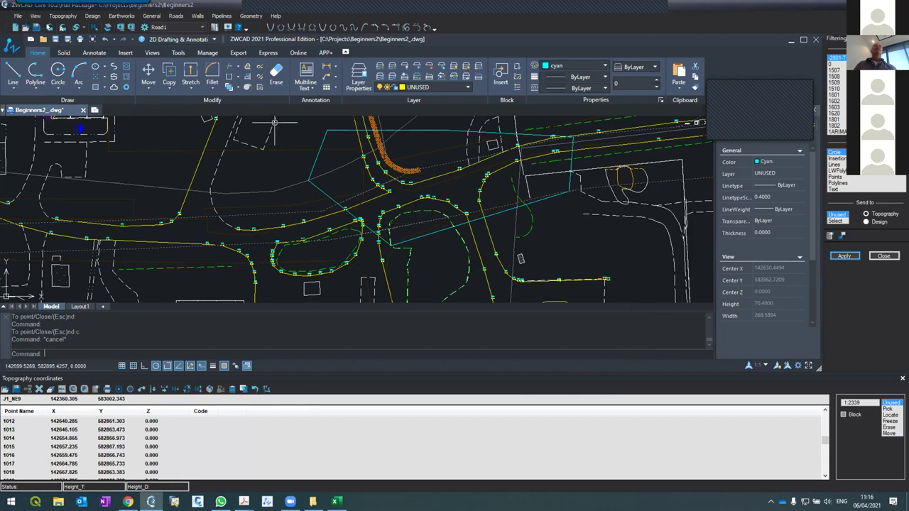
pyautogui.press('Escape')
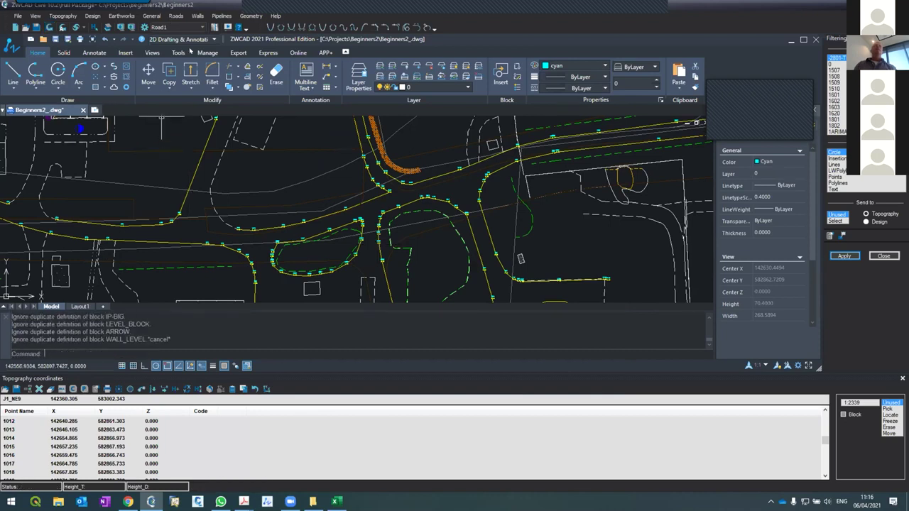
# Exit ZWCAD Civil from the File menu, saving changes to the Beginners2 project.
pyautogui.scroll(-5, 291, 210)
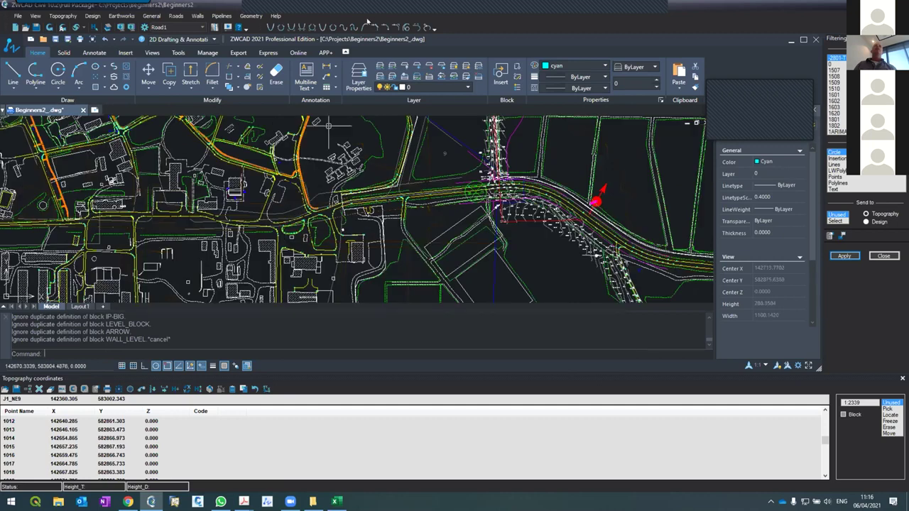
pyautogui.click(15, 16)
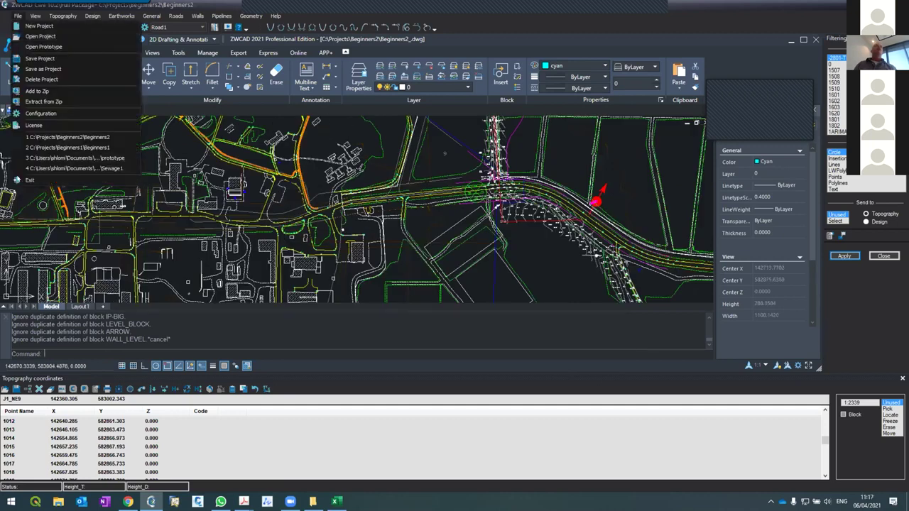
pyautogui.click(28, 180)
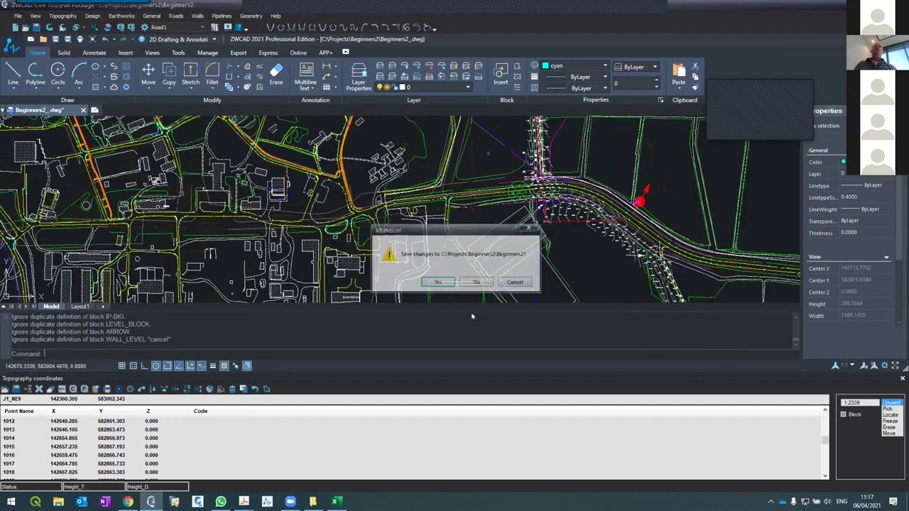
pyautogui.press('Return')
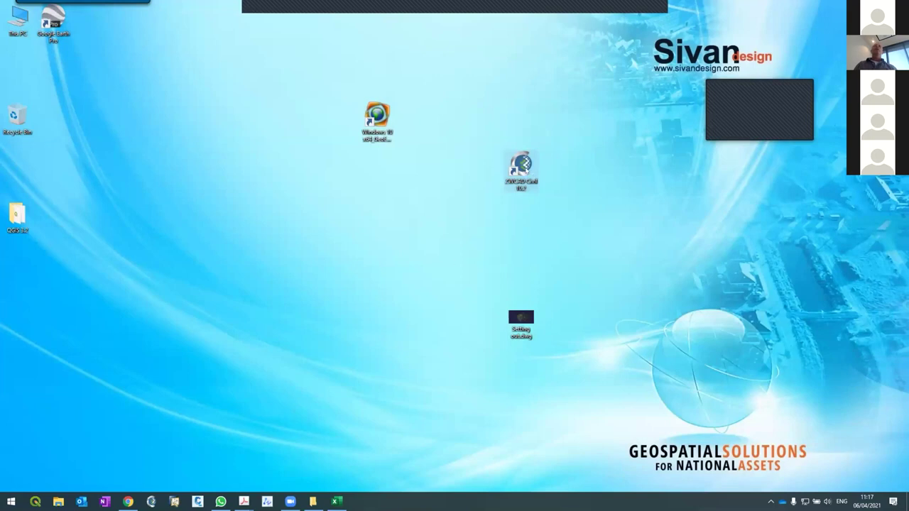
# Relaunch ZWCAD Civil from its desktop shortcut, declining to save NONAME and Drawing2.
pyautogui.click(526, 168)
pyautogui.press('Return')
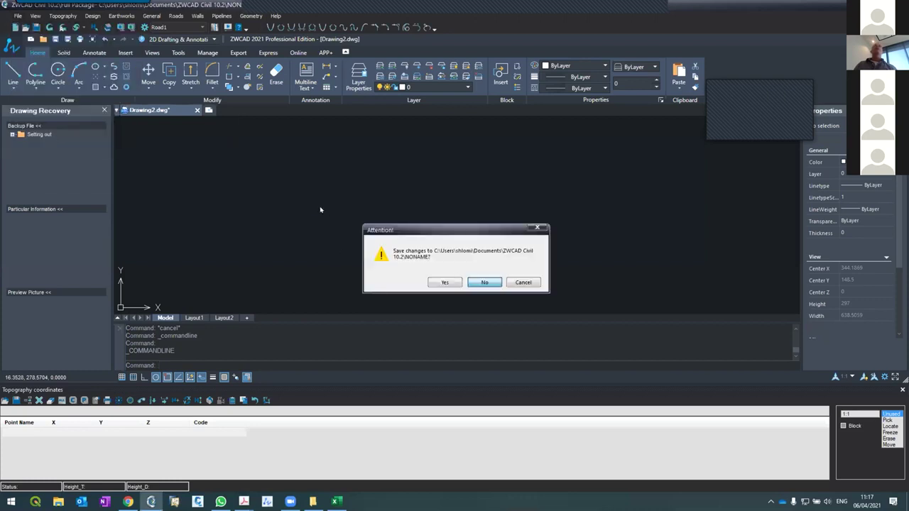
pyautogui.click(483, 282)
pyautogui.click(466, 232)
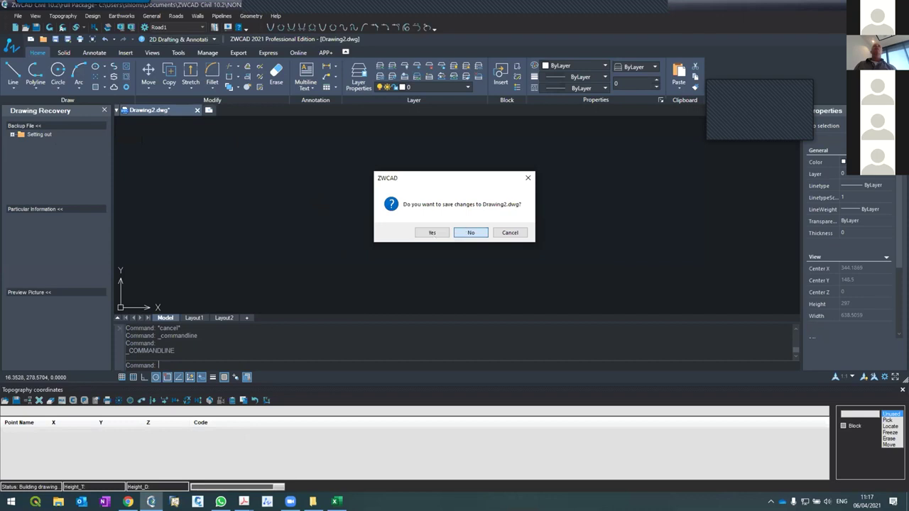
pyautogui.scroll(4, 427, 205)
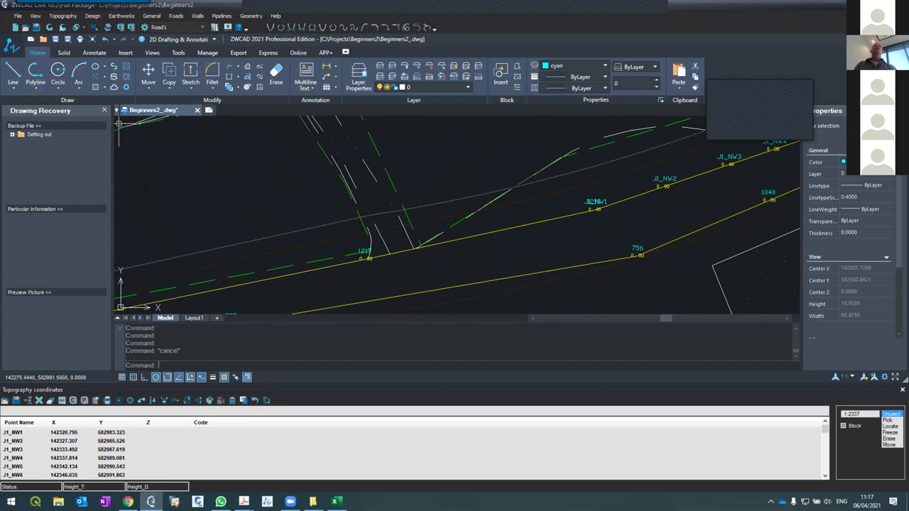
# Close the Drawing Recovery and Properties panels, then minimize ZWCAD to reveal the desktop.
pyautogui.click(105, 111)
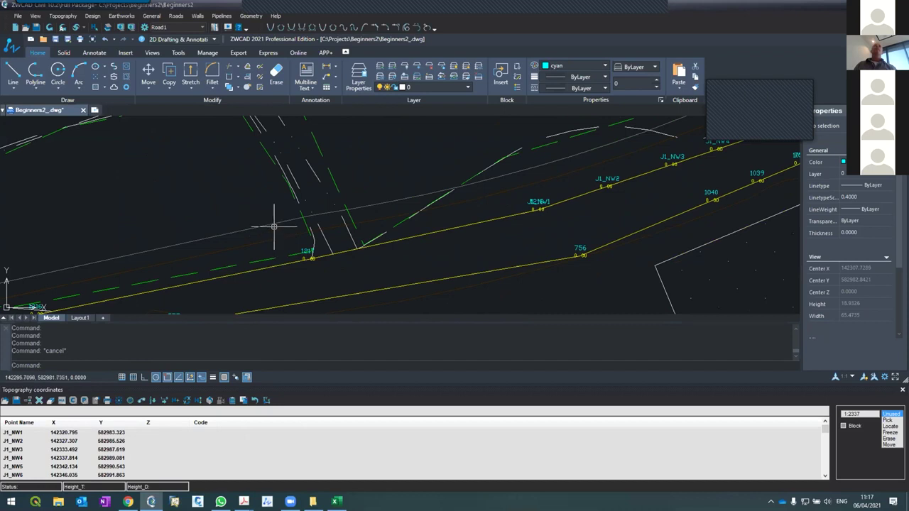
pyautogui.scroll(-3, 273, 229)
pyautogui.scroll(-3, 273, 229)
pyautogui.scroll(2, 272, 227)
pyautogui.scroll(-2, 271, 226)
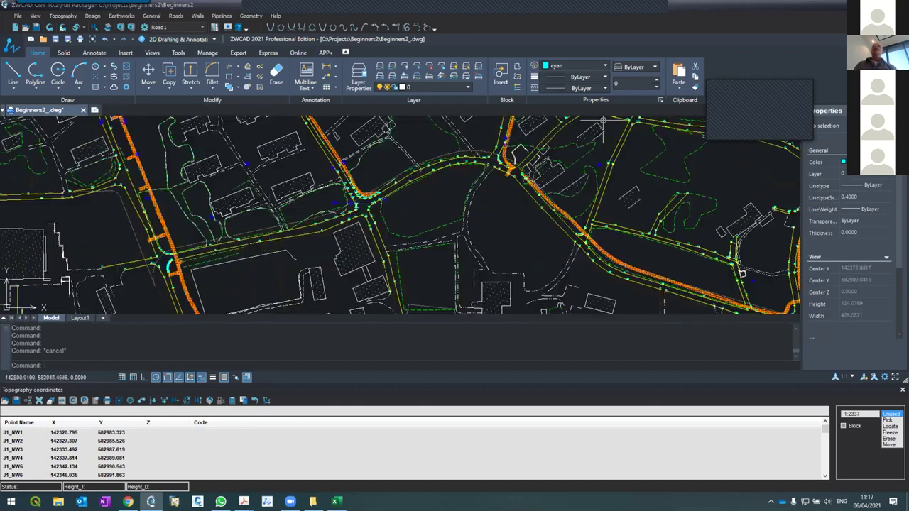
pyautogui.hotkey('ctrl', '1')
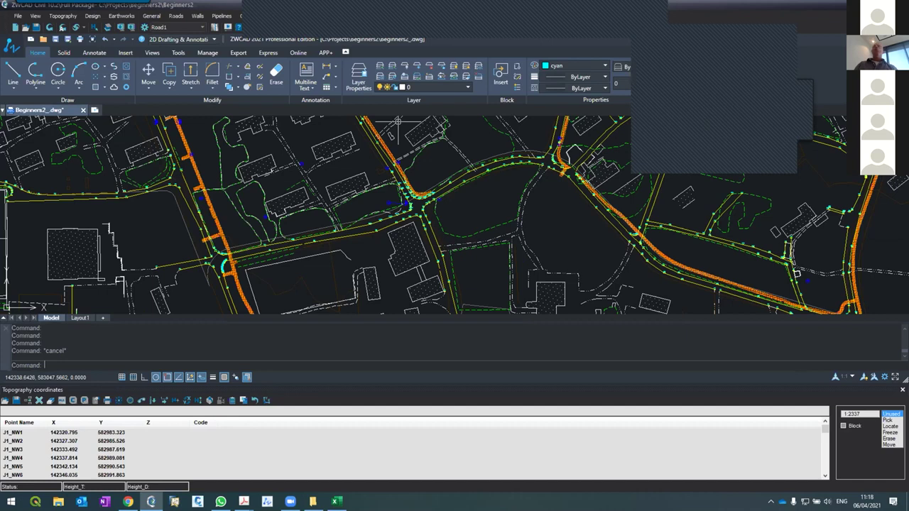
pyautogui.press('super+d')
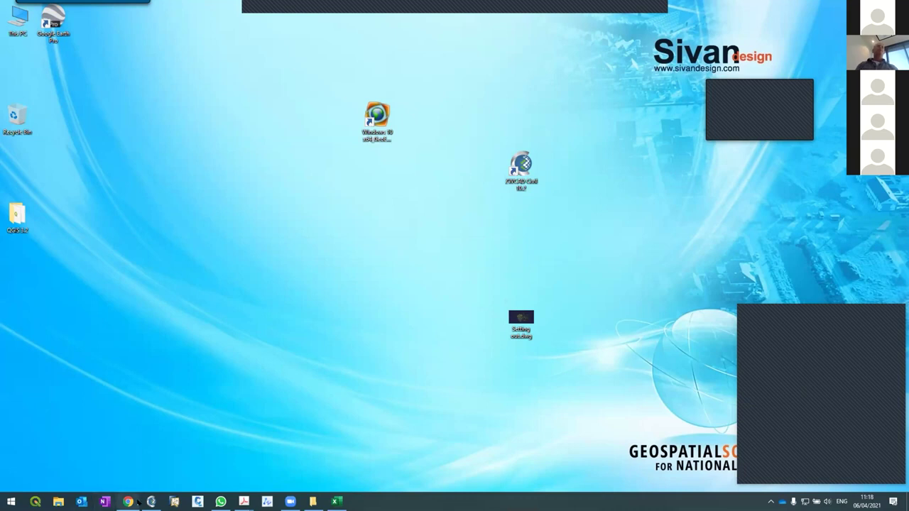
# Browse to Documents\ZWCAD Civil 10.2\Samples\Sample7 in File Explorer and open Sample7.tco.
pyautogui.click(313, 502)
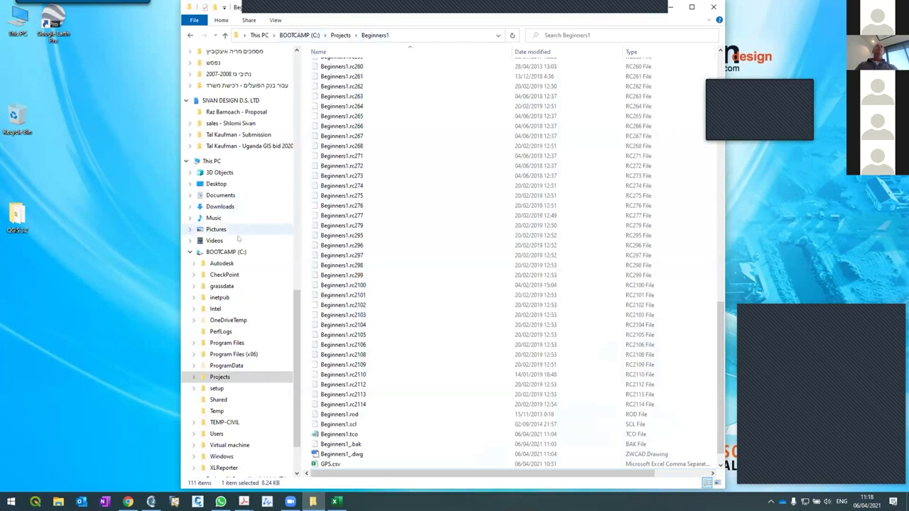
pyautogui.click(222, 195)
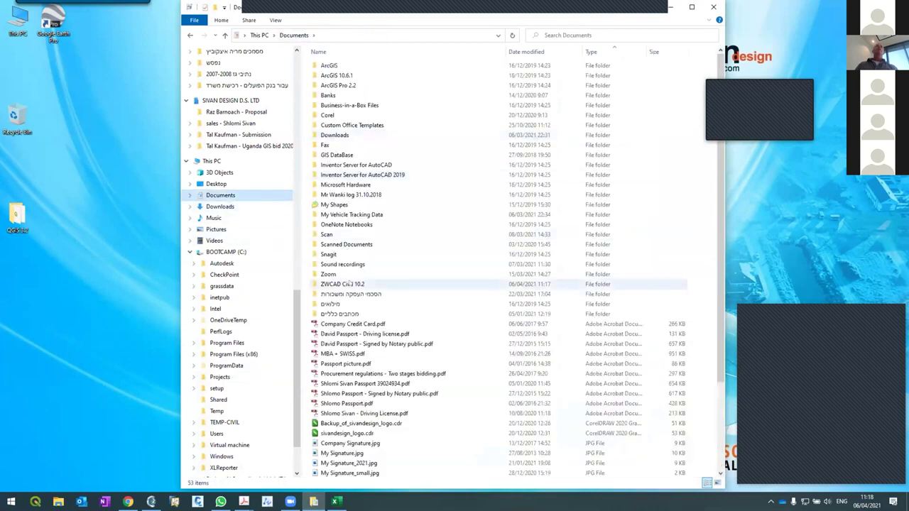
pyautogui.doubleClick(349, 283)
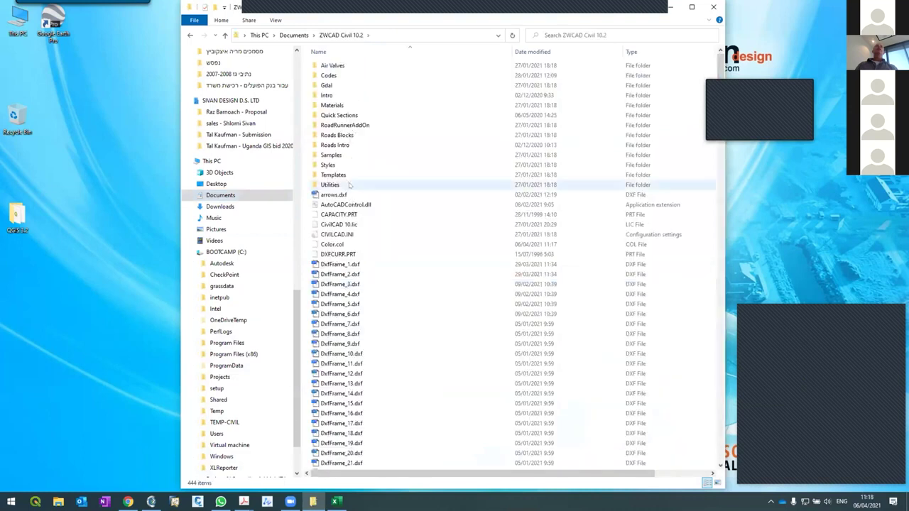
pyautogui.click(333, 155)
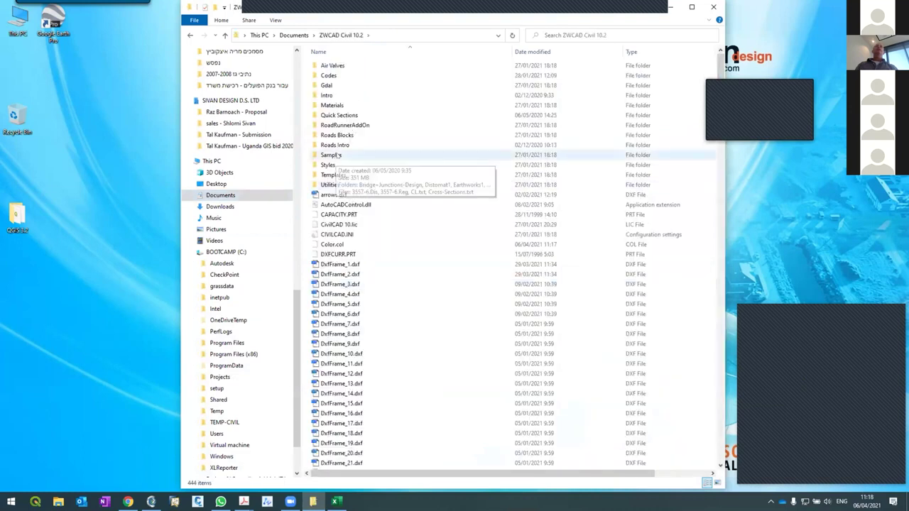
pyautogui.press('Return')
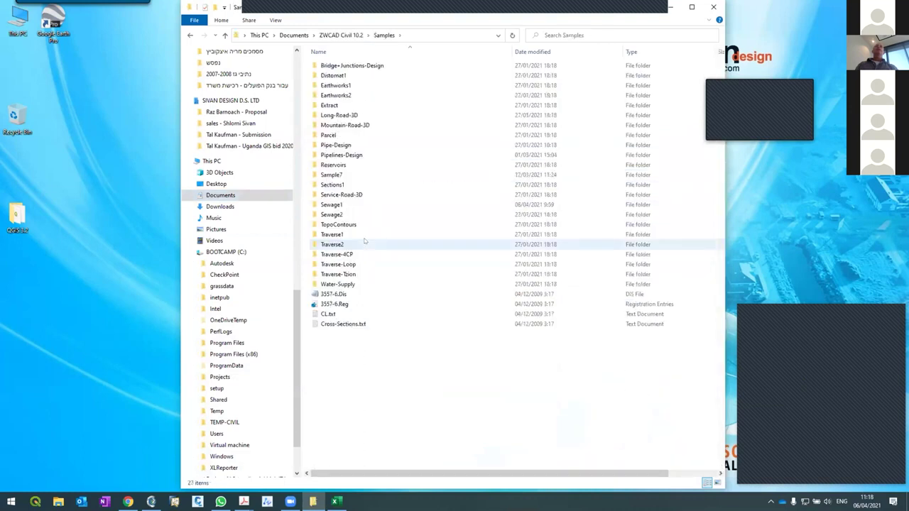
pyautogui.click(330, 175)
pyautogui.press('Return')
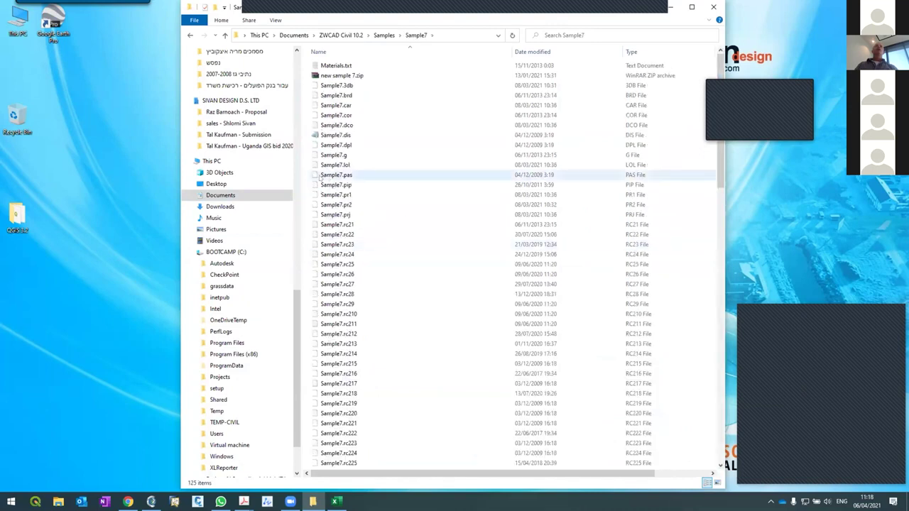
pyautogui.scroll(-4, 321, 185)
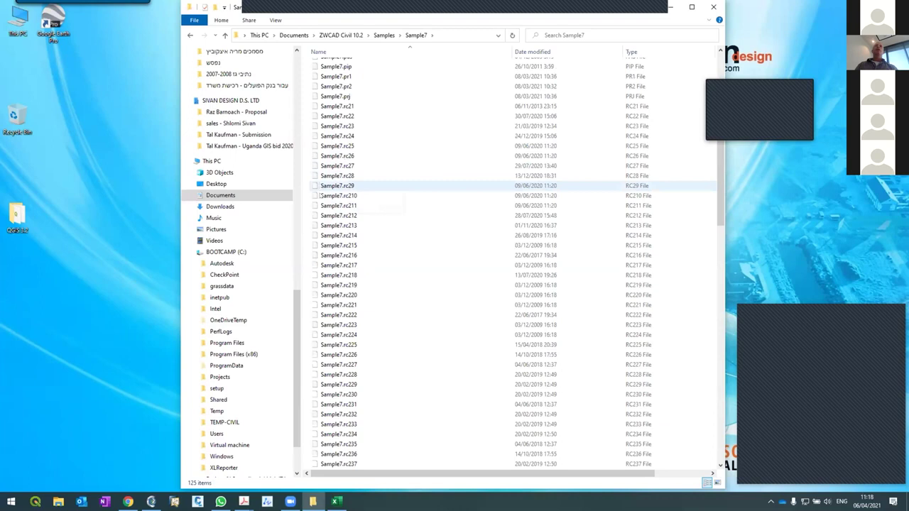
pyautogui.scroll(-20, 320, 196)
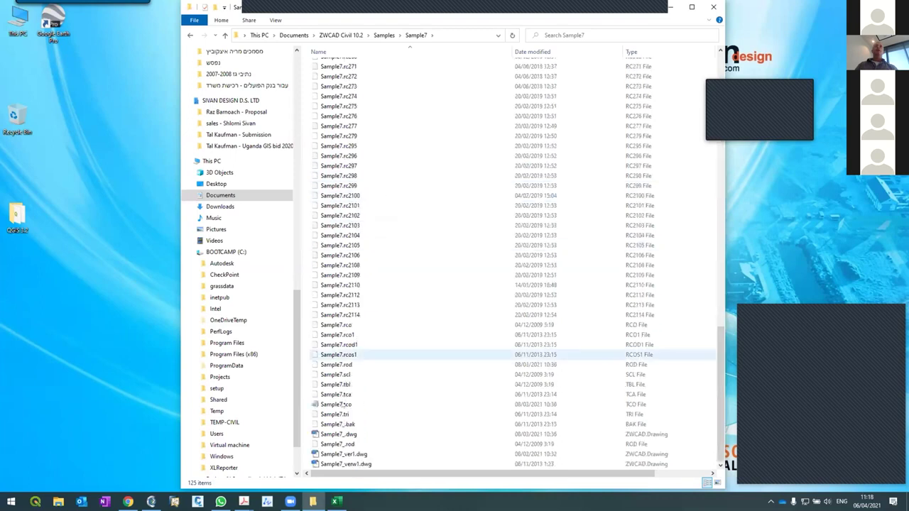
pyautogui.doubleClick(344, 405)
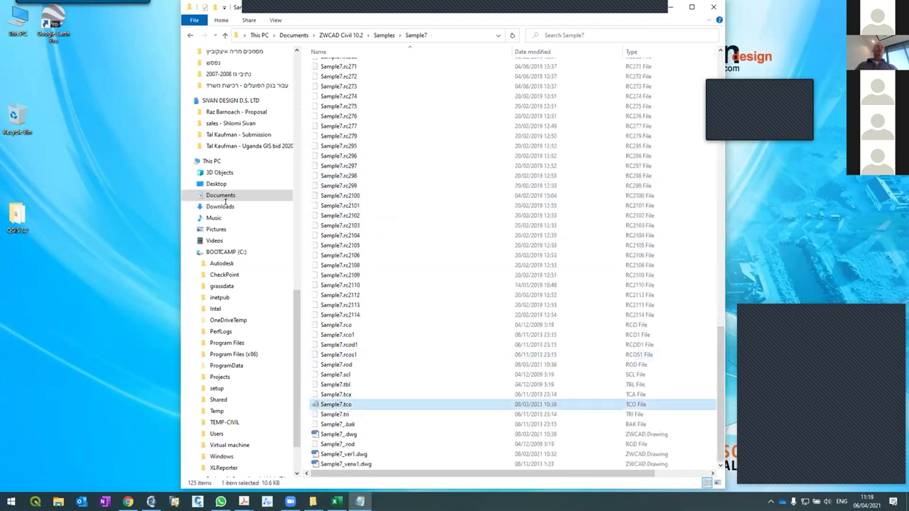
# Scroll through the Sample7.tco point listing in Notepad, then close Notepad.
pyautogui.scroll(-20, 419, 235)
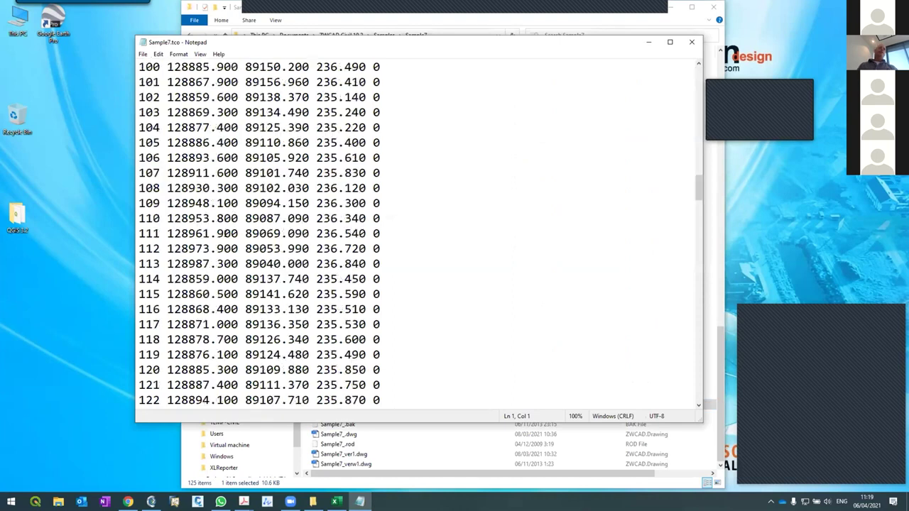
pyautogui.scroll(-20, 419, 234)
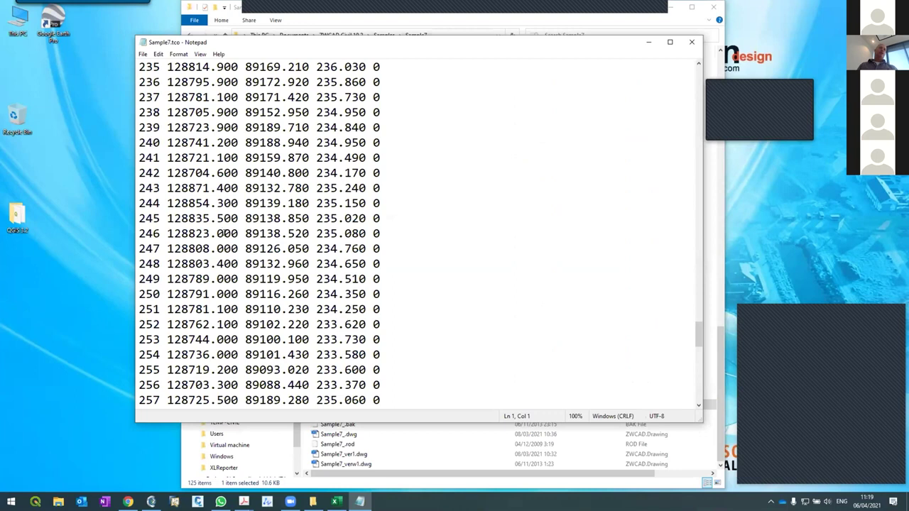
pyautogui.scroll(7, 226, 233)
pyautogui.scroll(20, 225, 233)
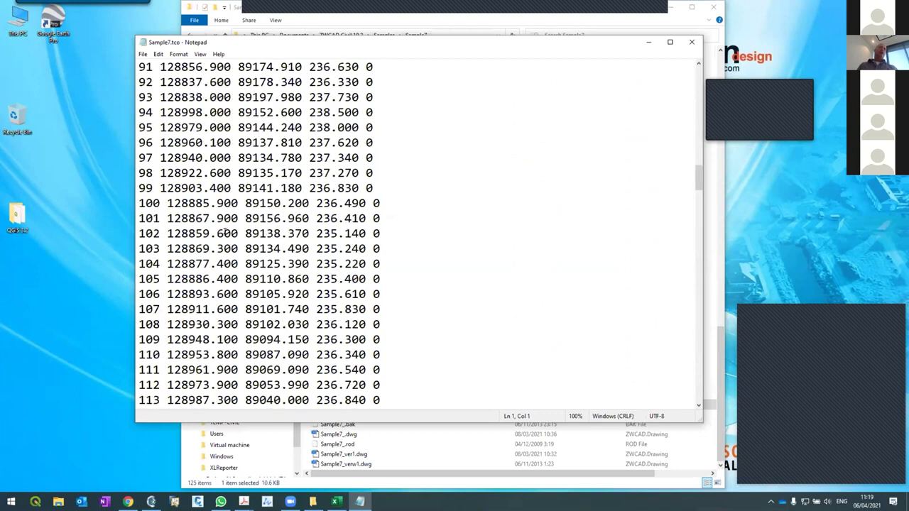
pyautogui.scroll(20, 225, 227)
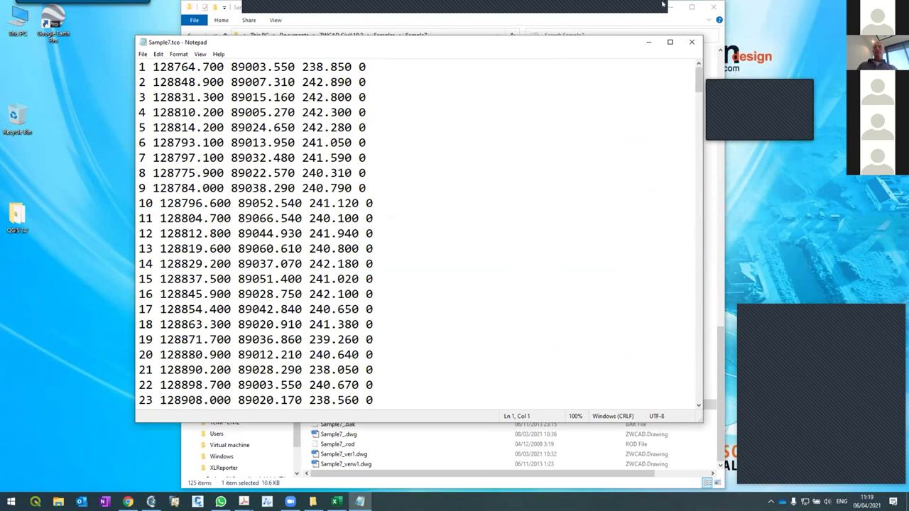
pyautogui.hotkey('alt', 'F4')
pyautogui.hotkey('alt', 'F4')
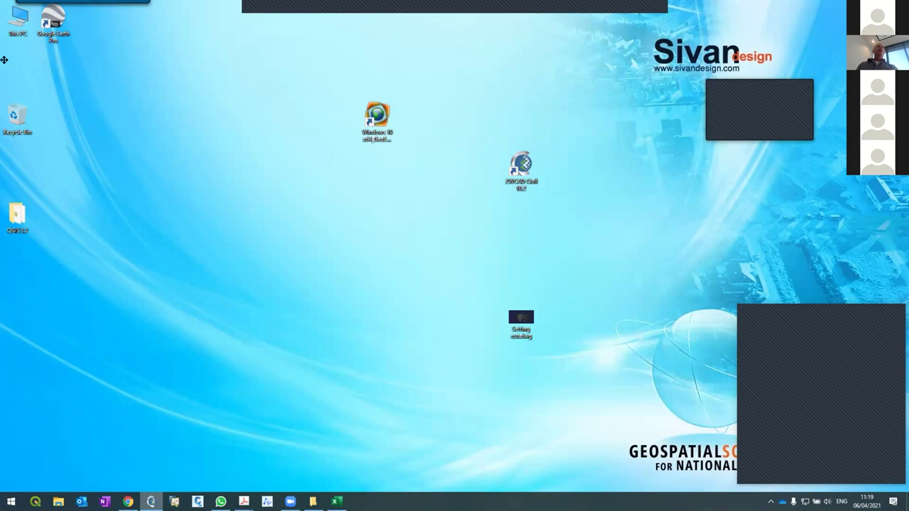
# Save Beginners2, then create project Beginners3 inside a new Beginners3 folder.
pyautogui.click(17, 16)
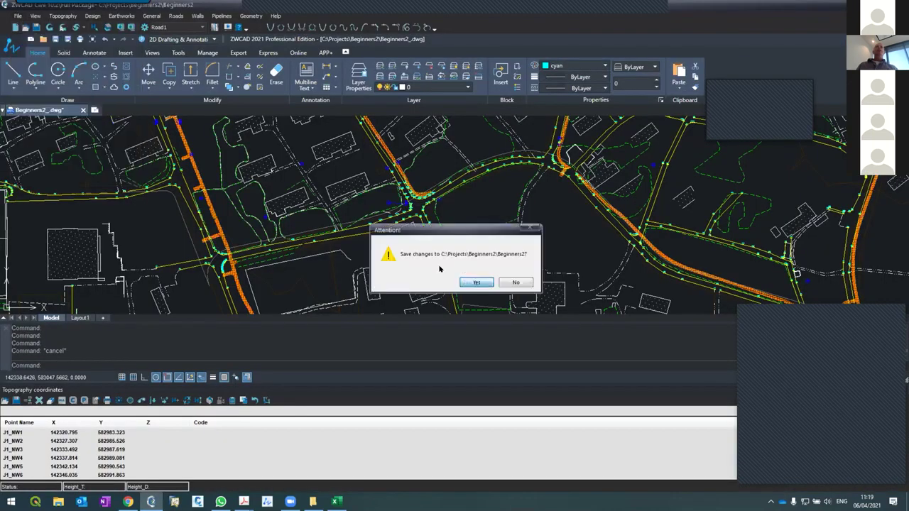
pyautogui.press('Return')
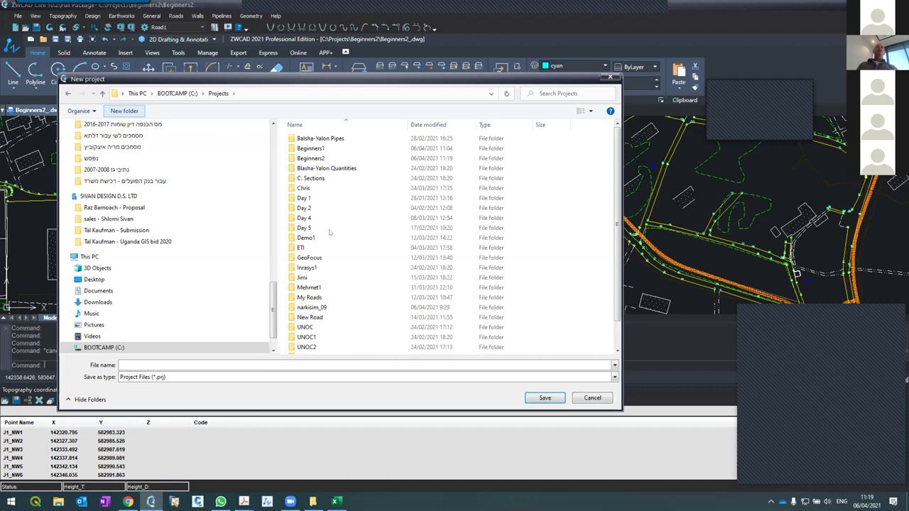
pyautogui.hotkey('ctrl', 'shift', 'n')
pyautogui.write('Beg')
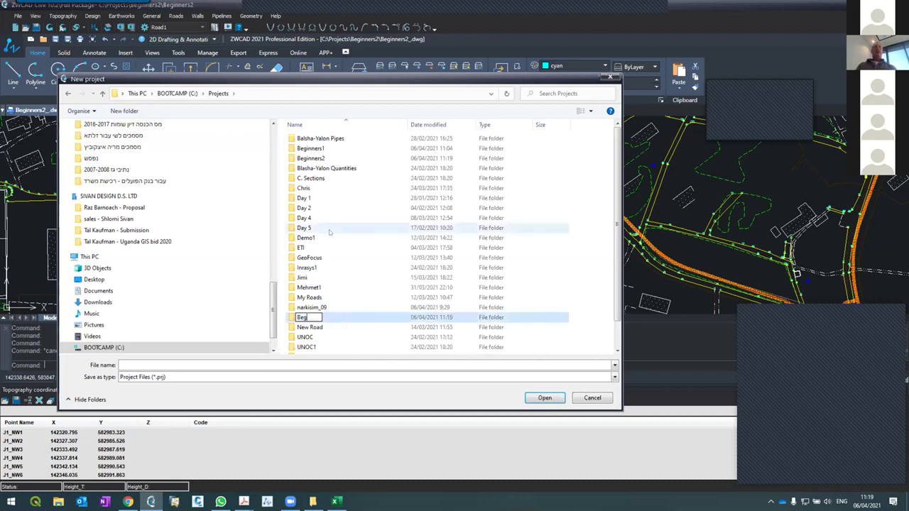
pyautogui.write('inners3')
pyautogui.press('Return')
pyautogui.press('Return')
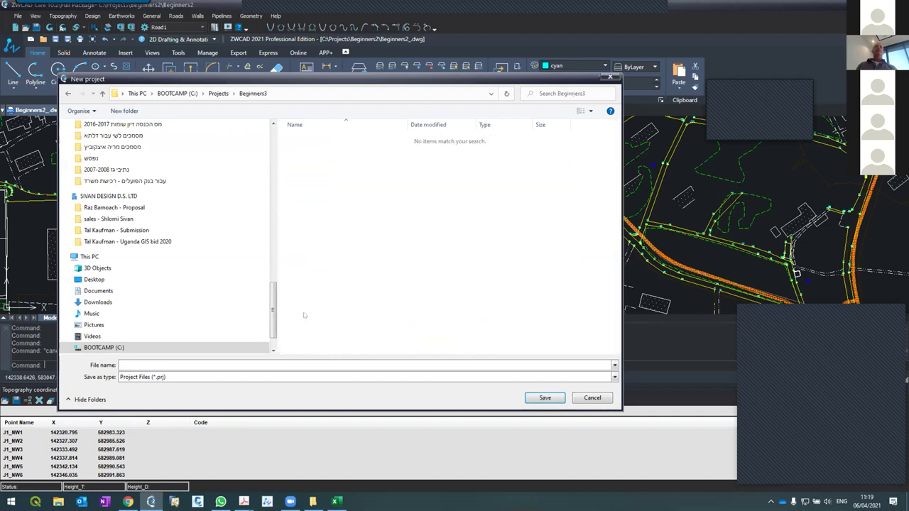
pyautogui.write('Beginners3')
pyautogui.press('Return')
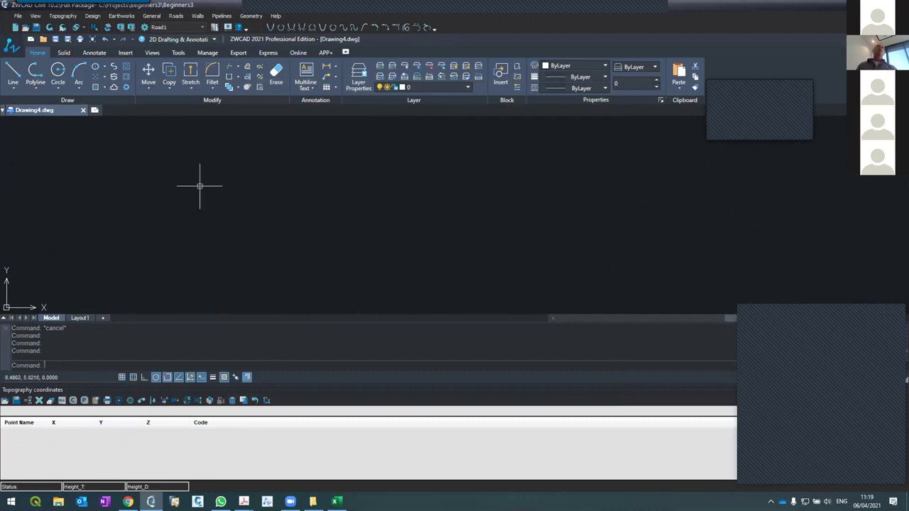
# Load Sample7.tco from Documents\ZWCAD Civil 10.2\Samples\Sample7 using the *.tco file filter.
pyautogui.click(5, 401)
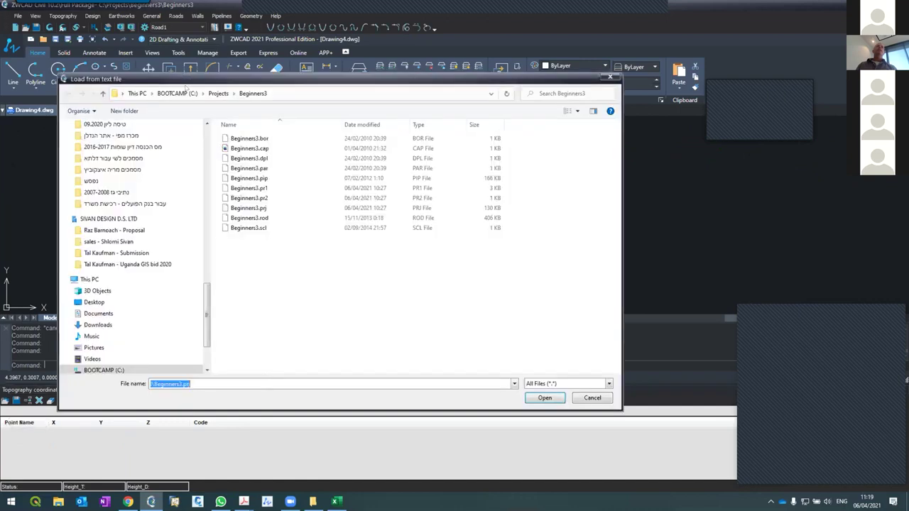
pyautogui.click(139, 310)
pyautogui.scroll(-10, 261, 232)
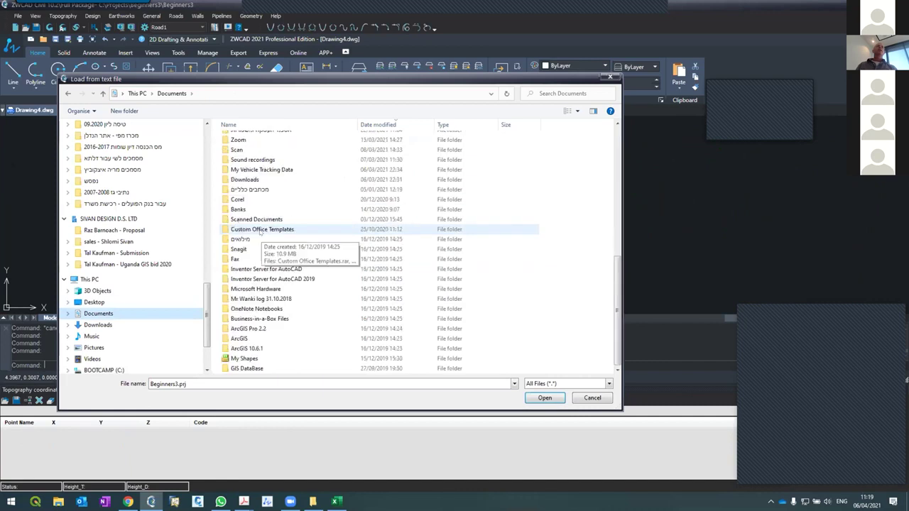
pyautogui.scroll(10, 261, 232)
pyautogui.doubleClick(248, 175)
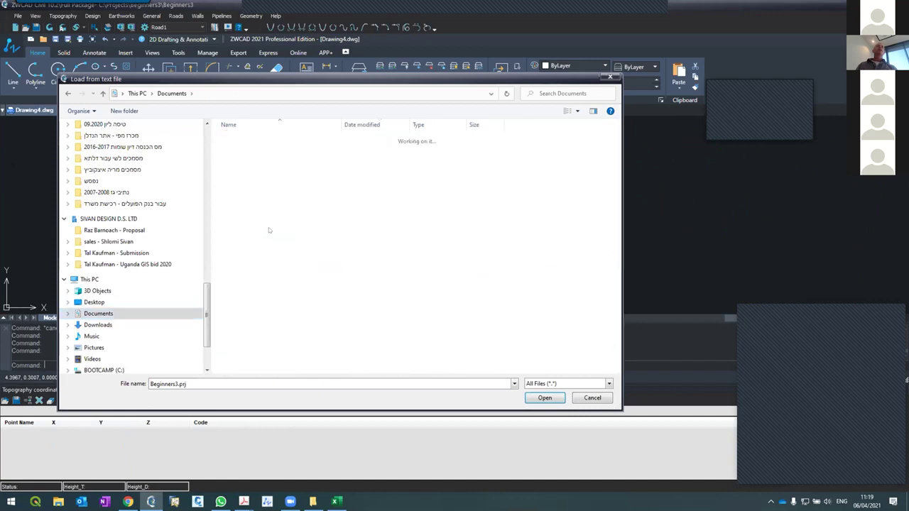
pyautogui.doubleClick(245, 228)
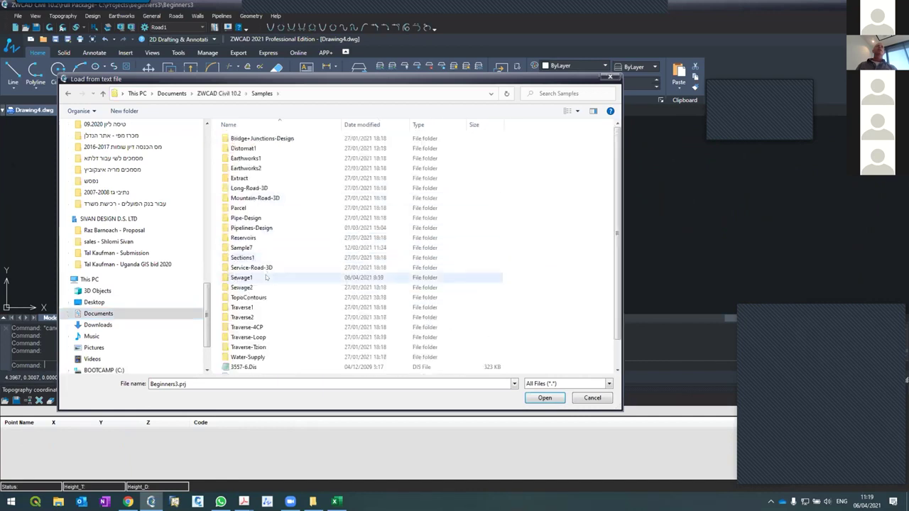
pyautogui.press('s')
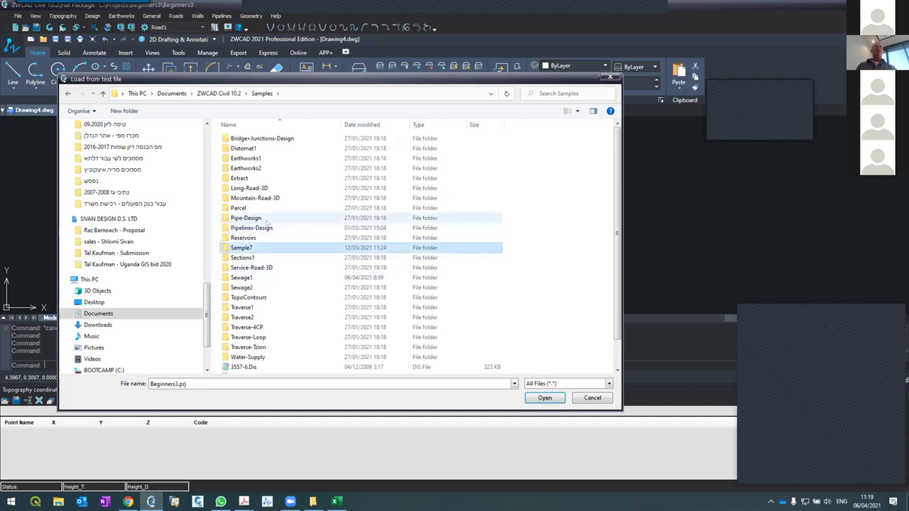
pyautogui.press('Return')
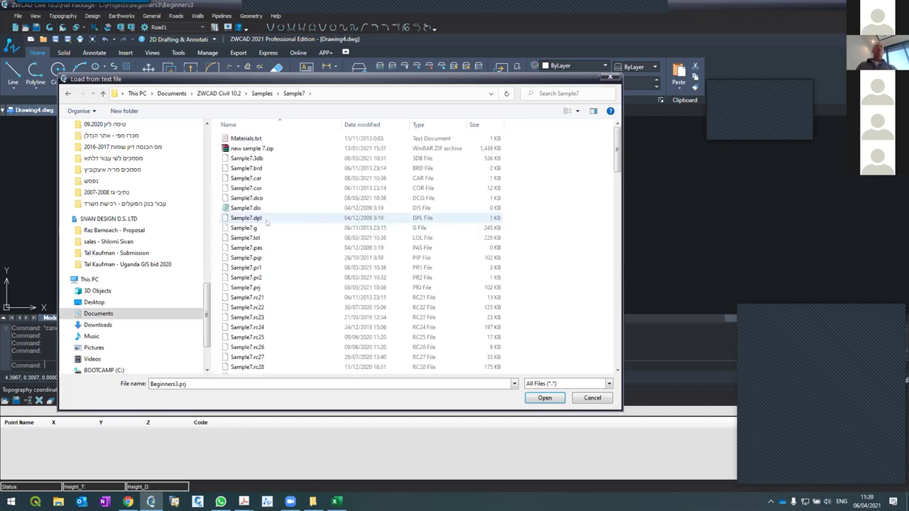
pyautogui.write('*.tco')
pyautogui.press('Return')
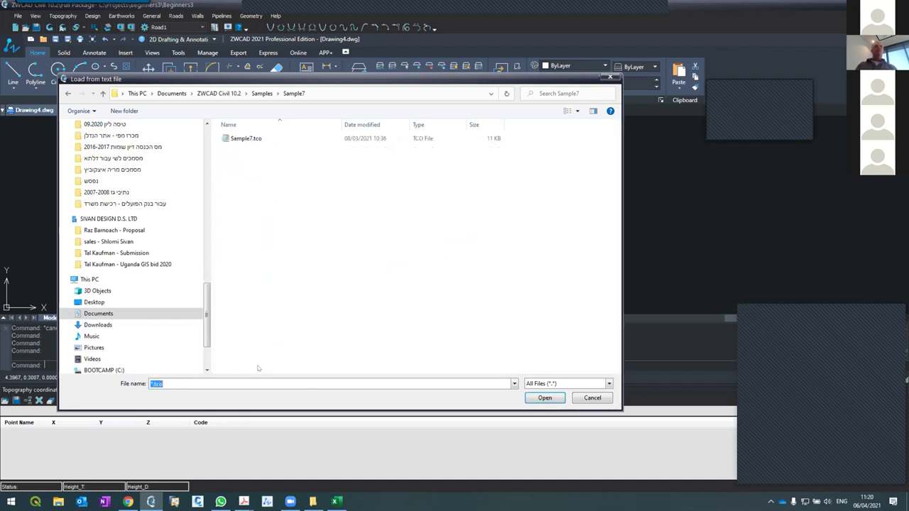
pyautogui.doubleClick(248, 139)
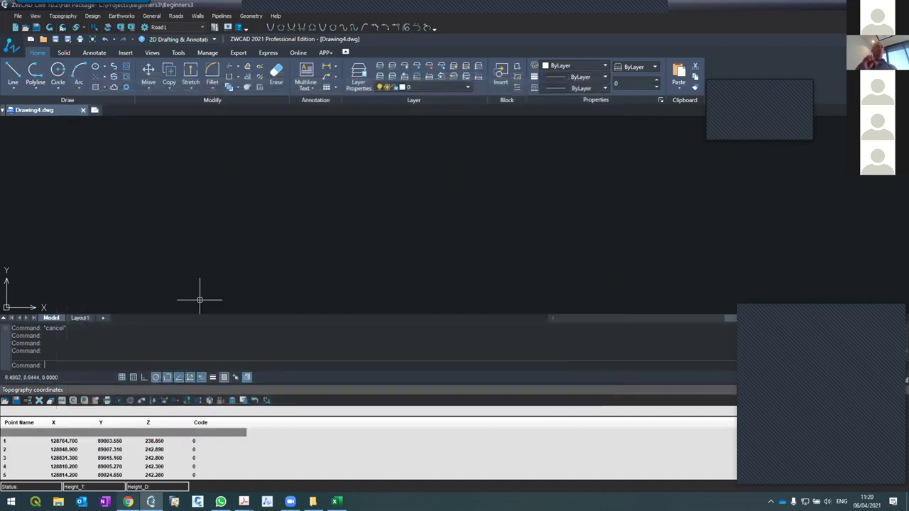
# Check the coordinates of survey points 1 to 5 in the table.
pyautogui.click(80, 458)
pyautogui.click(80, 449)
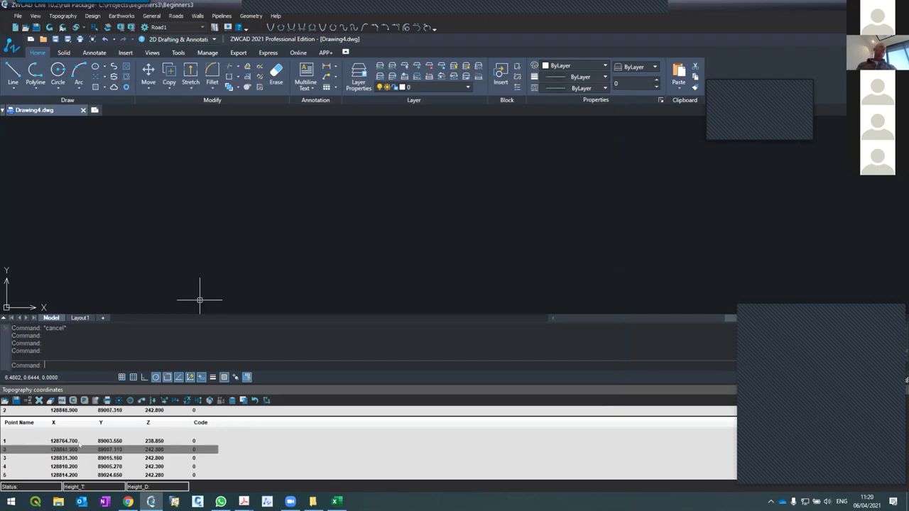
pyautogui.click(80, 443)
pyautogui.click(79, 458)
pyautogui.click(77, 467)
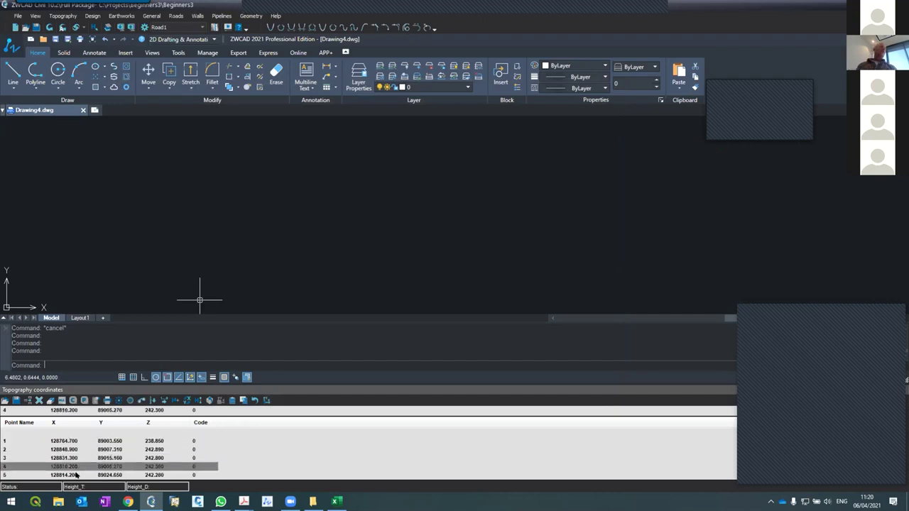
pyautogui.click(77, 475)
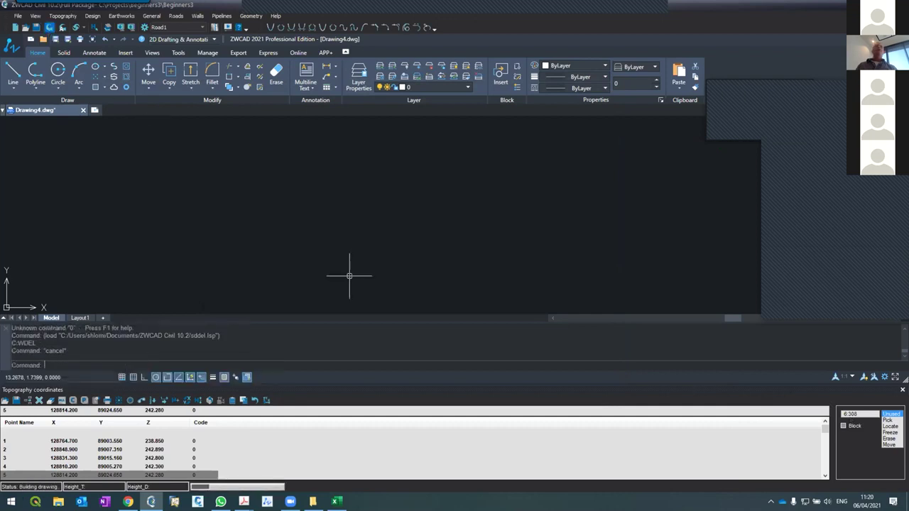
# Zoom around the plotted Sample7 points labelled with their numbers and elevations.
pyautogui.scroll(1, 348, 273)
pyautogui.scroll(3, 410, 185)
pyautogui.scroll(2, 398, 182)
pyautogui.scroll(-8, 380, 177)
pyautogui.scroll(4, 376, 186)
pyautogui.scroll(3, 405, 234)
pyautogui.scroll(-2, 405, 237)
pyautogui.scroll(5, 454, 235)
pyautogui.scroll(-7, 452, 231)
pyautogui.scroll(6, 449, 219)
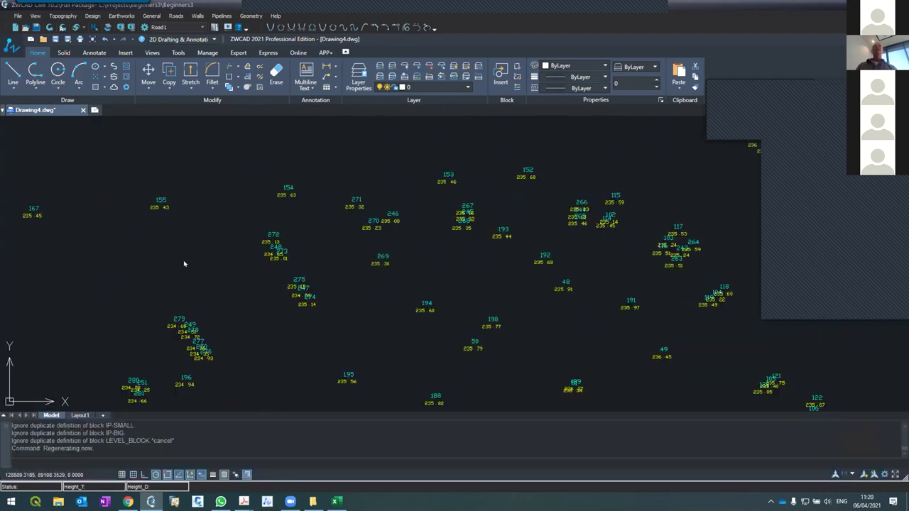
pyautogui.scroll(-5, 188, 256)
pyautogui.scroll(5, 163, 270)
pyautogui.scroll(-3, 156, 267)
pyautogui.scroll(2, 94, 279)
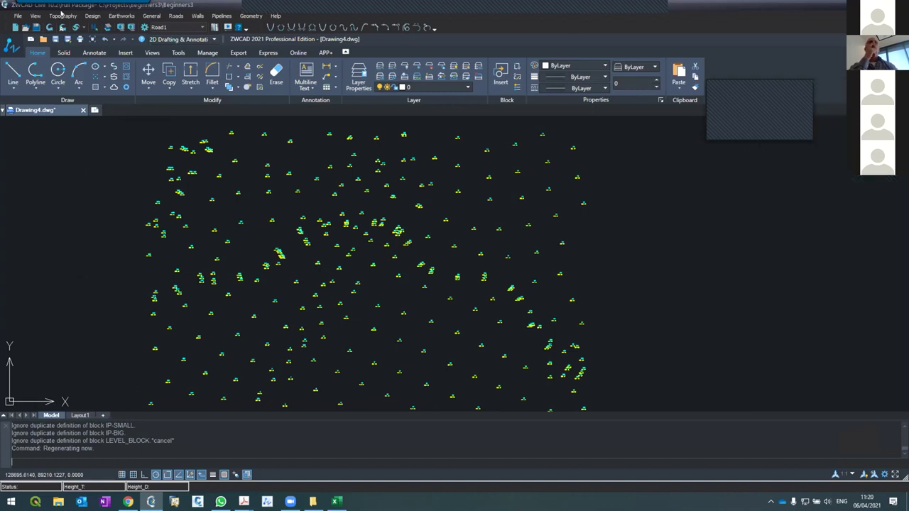
# Generate labelled contour lines from the Sample7 survey points via the Topography contour command.
pyautogui.click(61, 15)
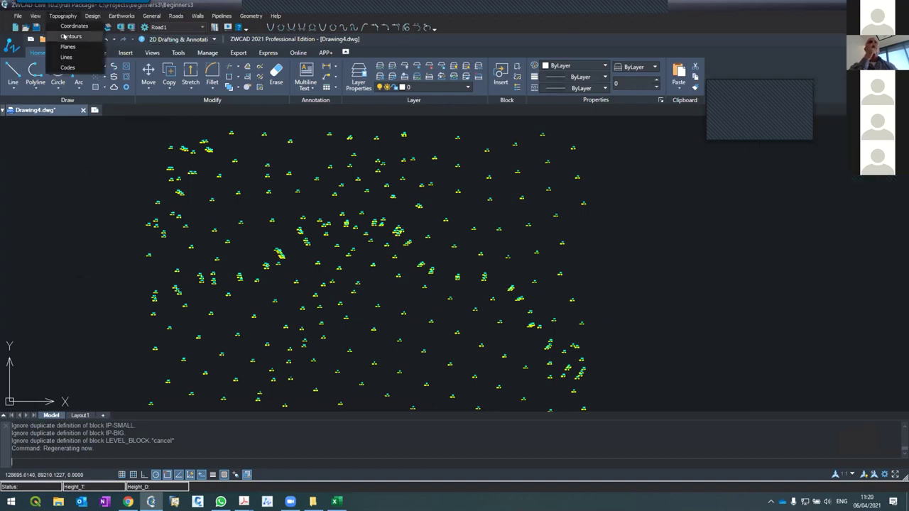
pyautogui.click(64, 35)
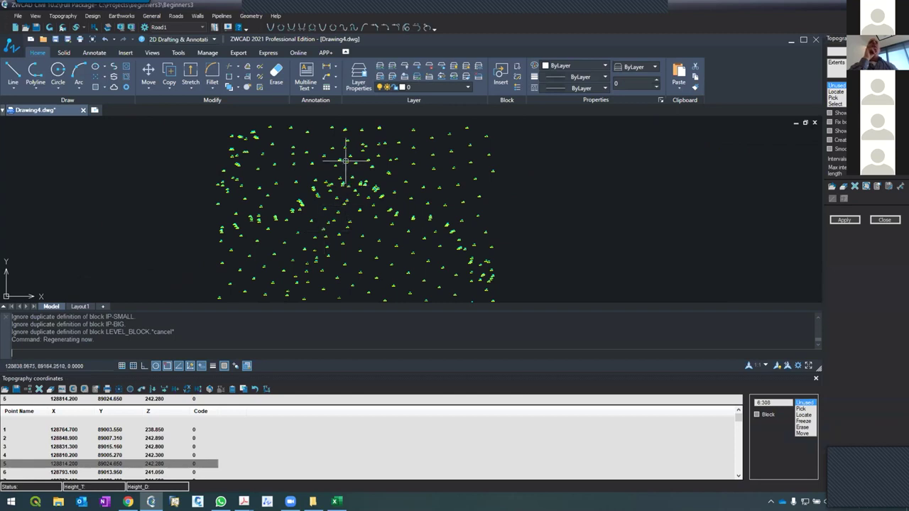
pyautogui.scroll(5, 348, 155)
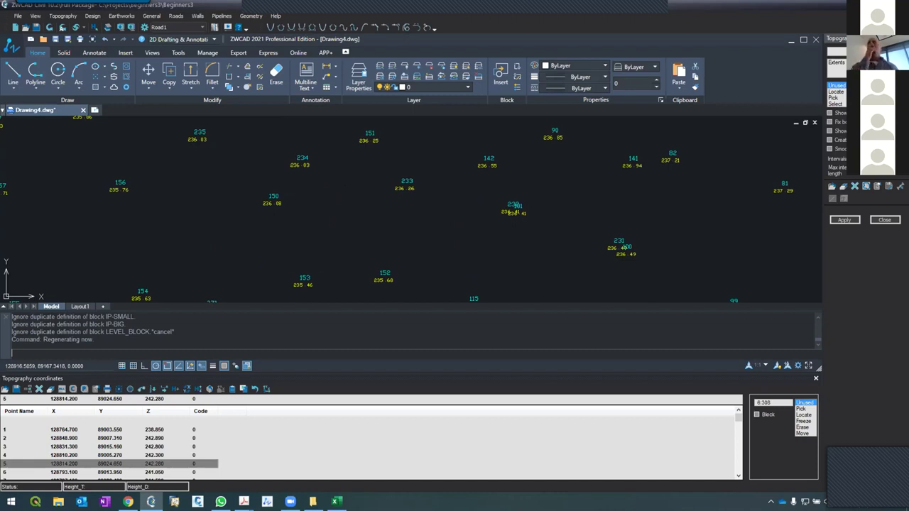
pyautogui.click(842, 219)
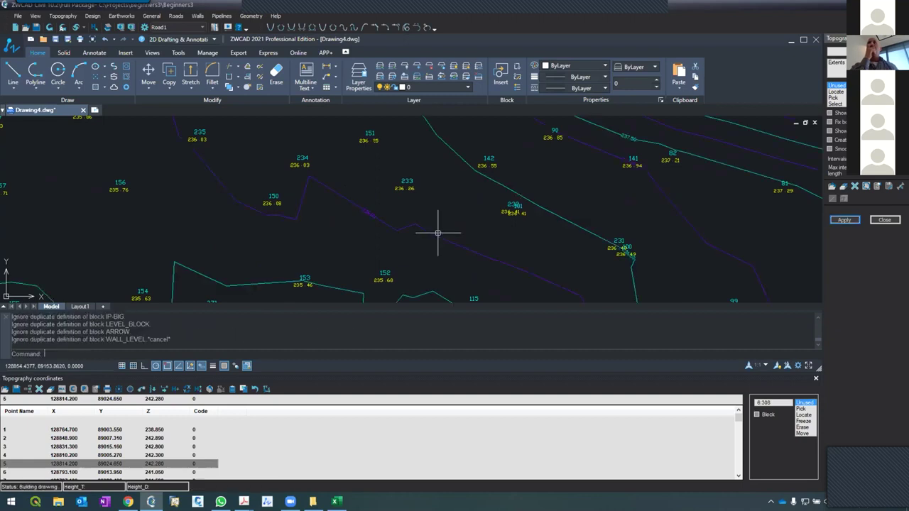
# Zoom in and out across the site to inspect contours labelled 234.50 and 235.50.
pyautogui.scroll(-5, 462, 173)
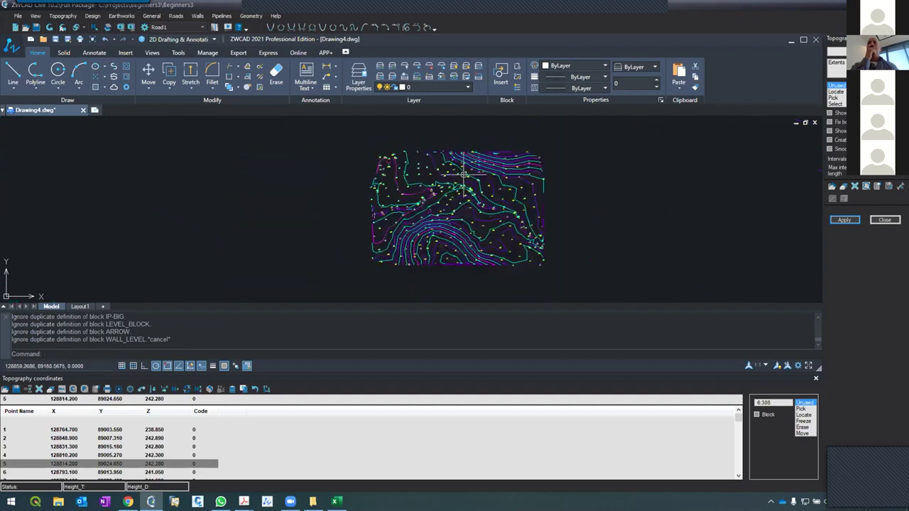
pyautogui.scroll(3, 423, 238)
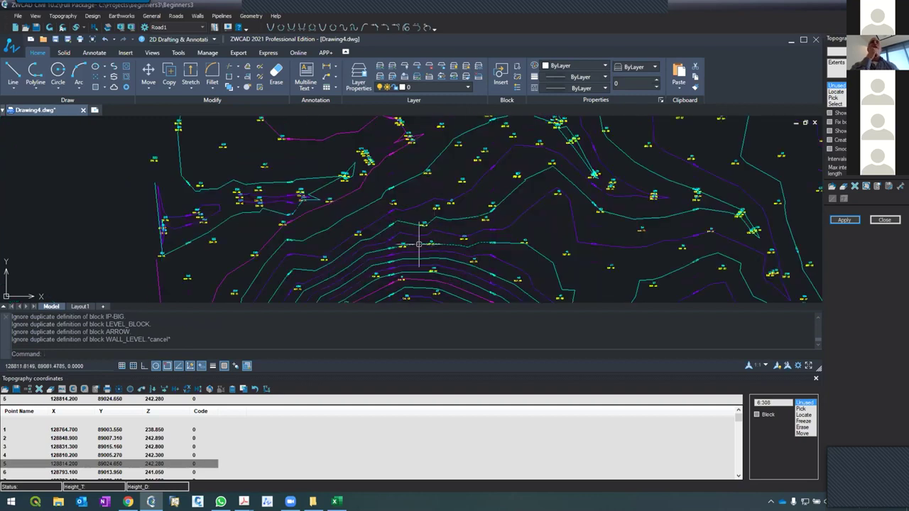
pyautogui.scroll(2, 408, 252)
pyautogui.scroll(3, 407, 251)
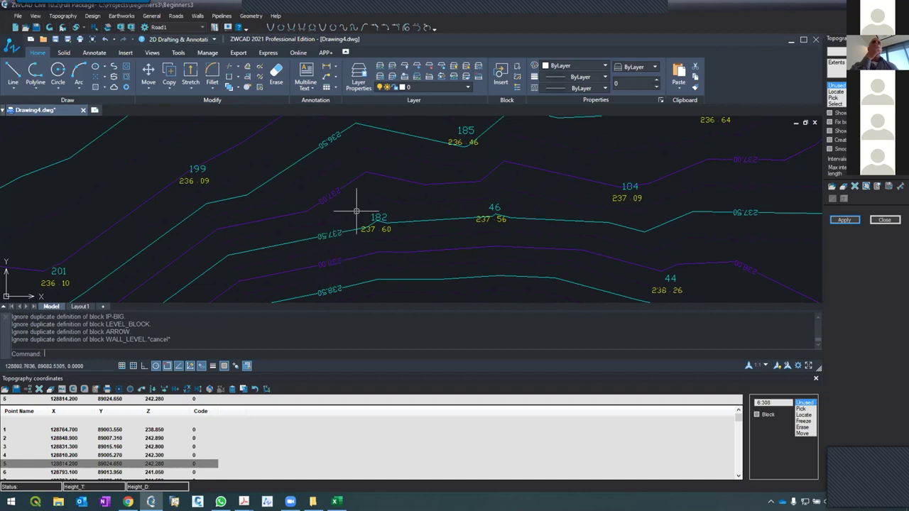
pyautogui.scroll(-4, 362, 199)
pyautogui.scroll(6, 360, 224)
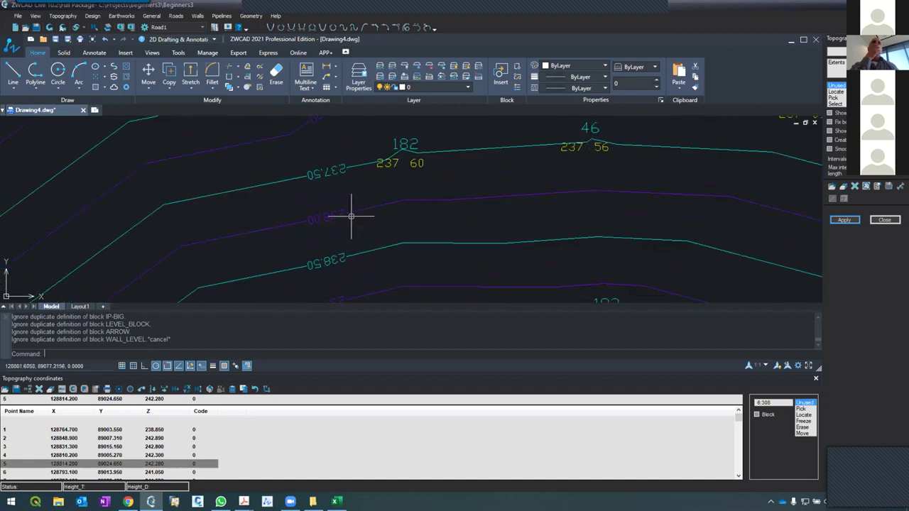
pyautogui.scroll(-5, 326, 215)
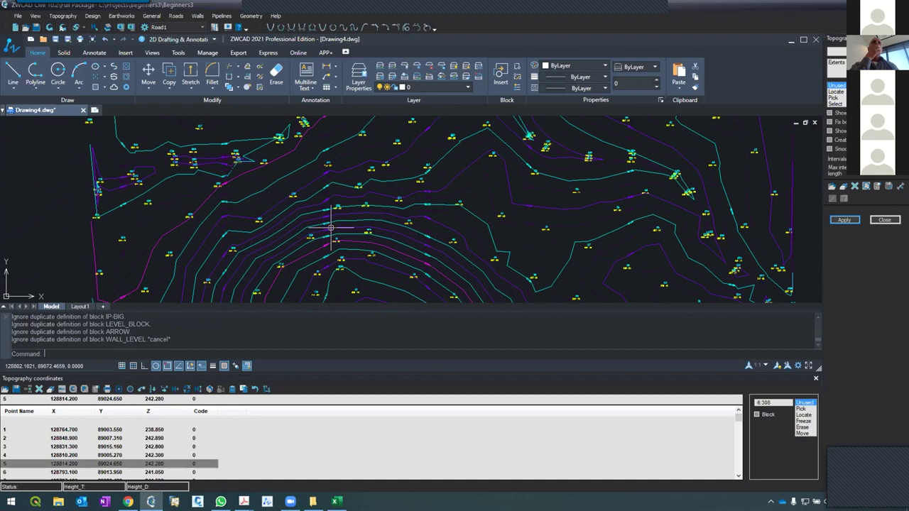
pyautogui.scroll(-2, 338, 234)
pyautogui.scroll(6, 364, 177)
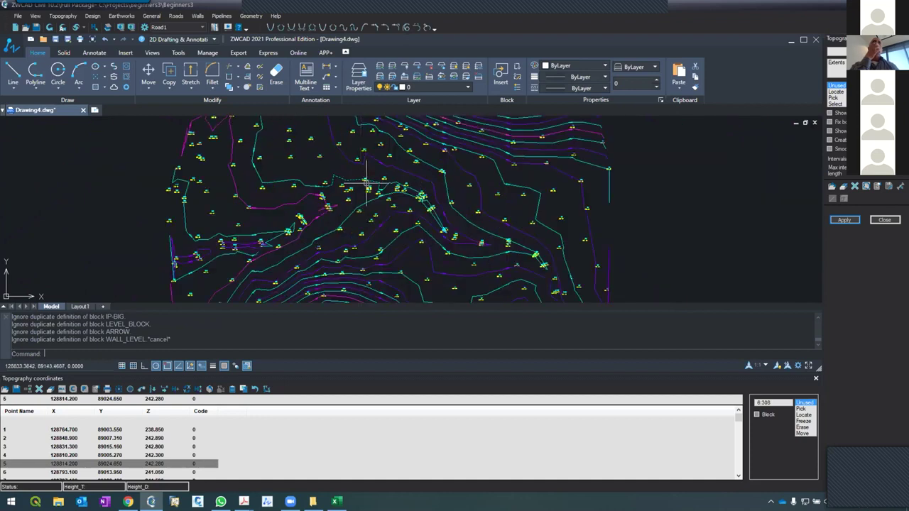
pyautogui.scroll(-7, 366, 187)
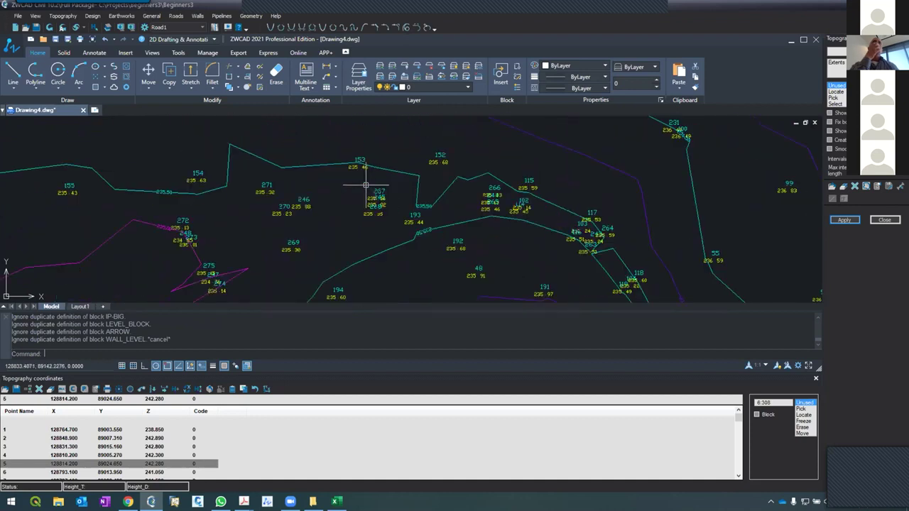
pyautogui.scroll(4, 301, 171)
pyautogui.scroll(-4, 300, 169)
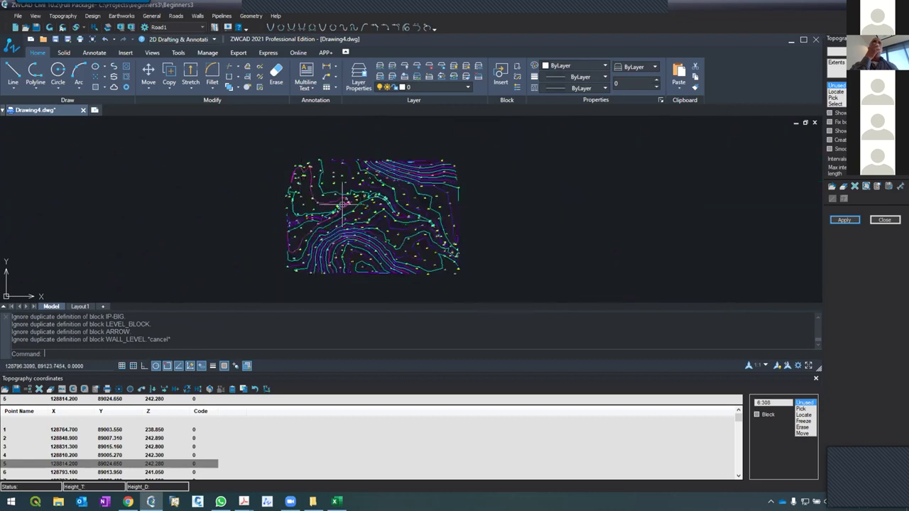
pyautogui.scroll(4, 342, 204)
pyautogui.scroll(2, 342, 204)
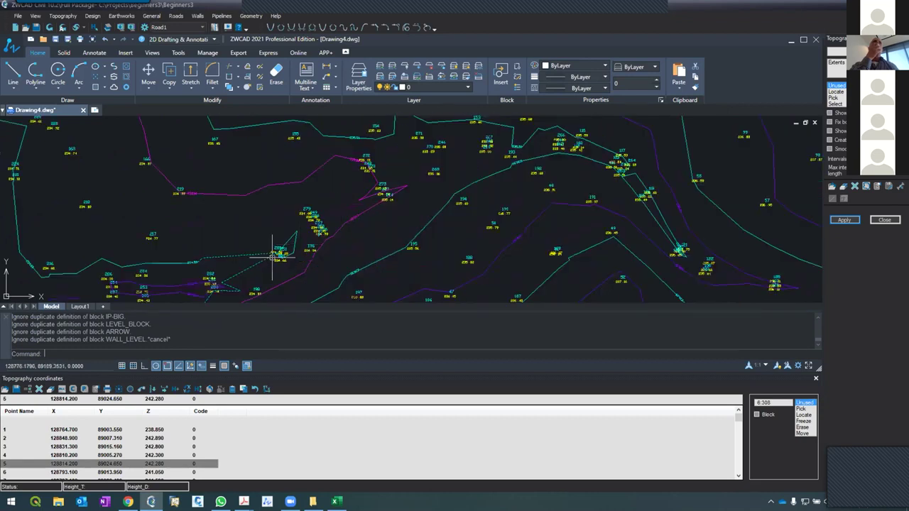
pyautogui.scroll(3, 277, 247)
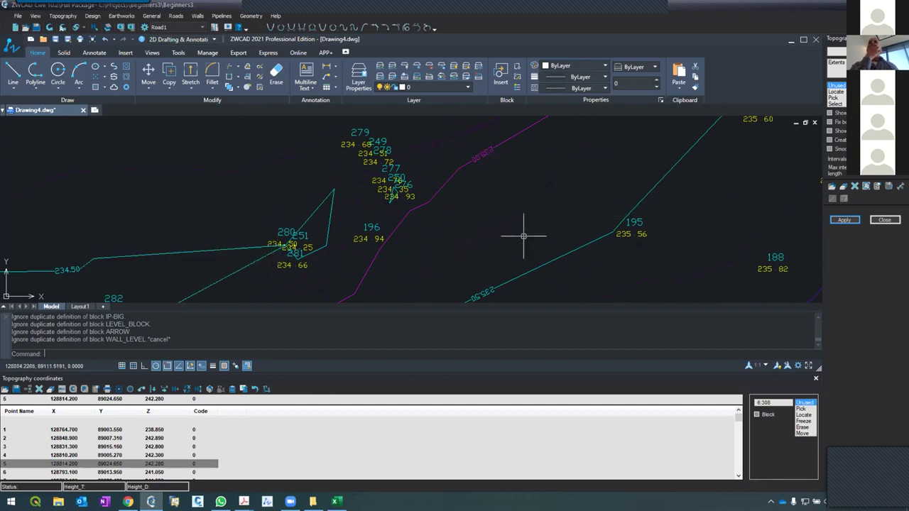
pyautogui.scroll(-2, 532, 223)
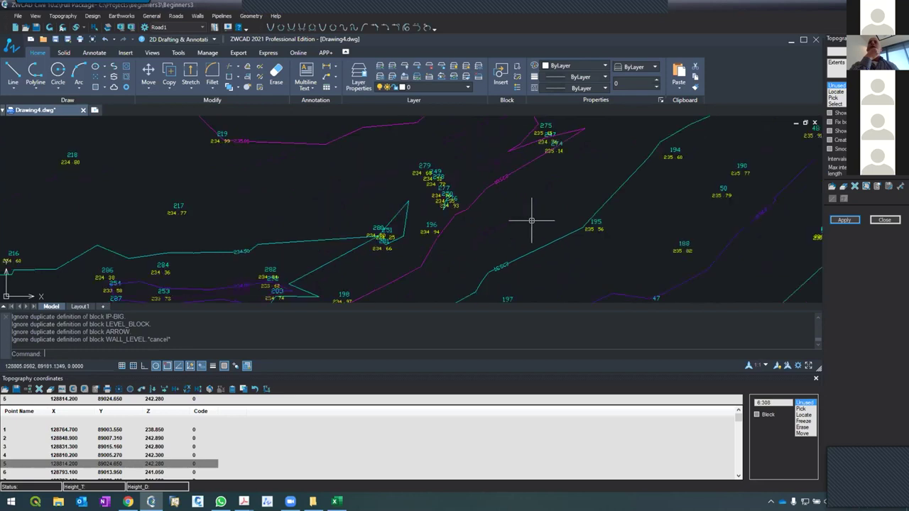
# Pick survey point 1005 on the drawing at elevation 235.10.
pyautogui.click(803, 409)
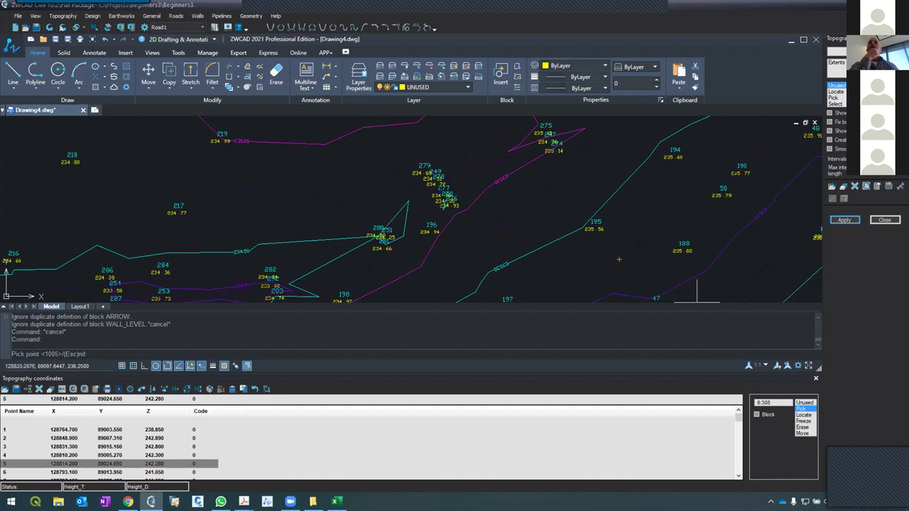
pyautogui.scroll(4, 521, 195)
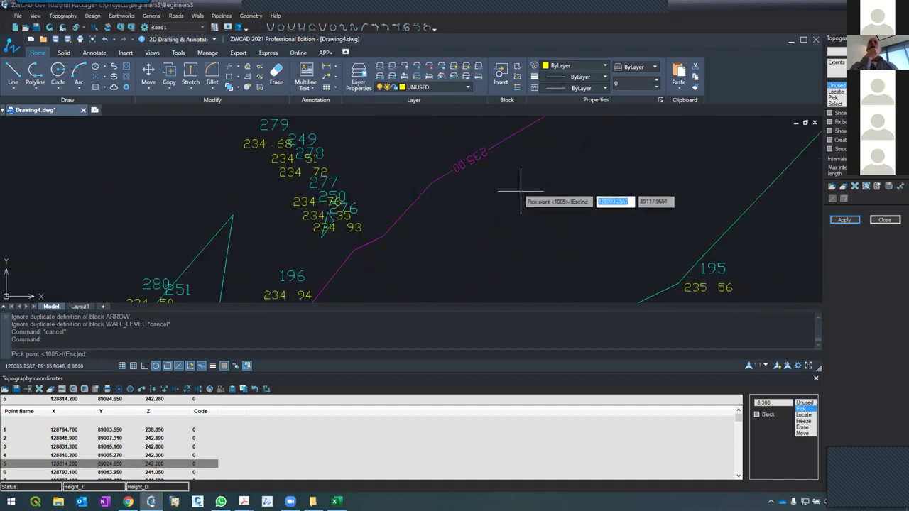
pyautogui.click(480, 204)
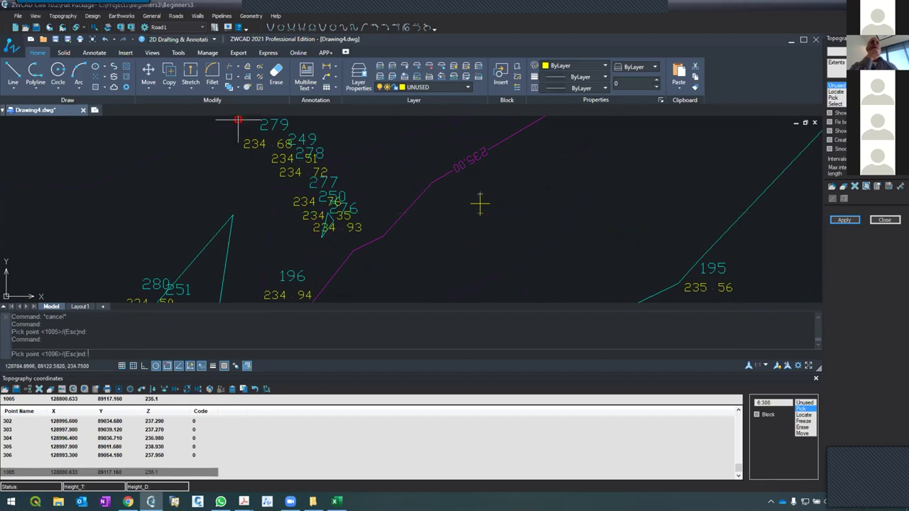
pyautogui.press('Escape')
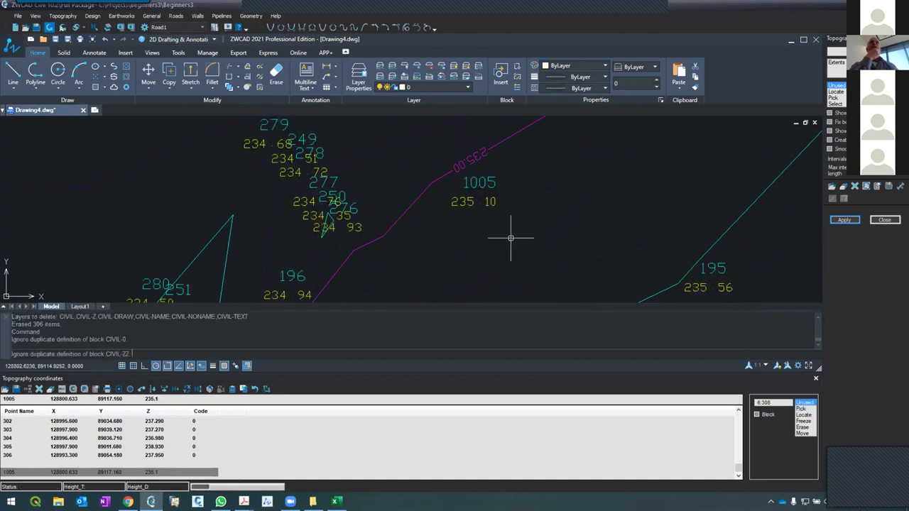
pyautogui.press('Escape')
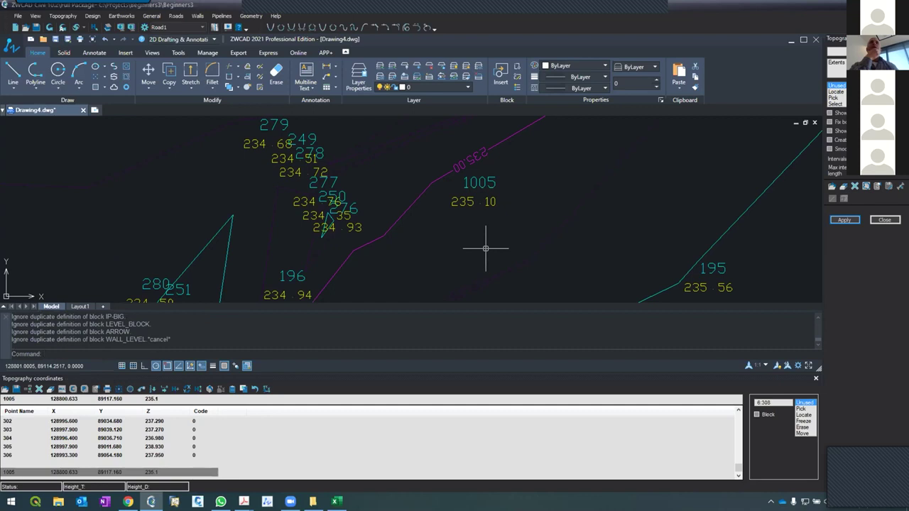
# Pick survey point 1006 at elevation 235.08, then zoom out to view all points.
pyautogui.click(445, 241)
pyautogui.click(442, 254)
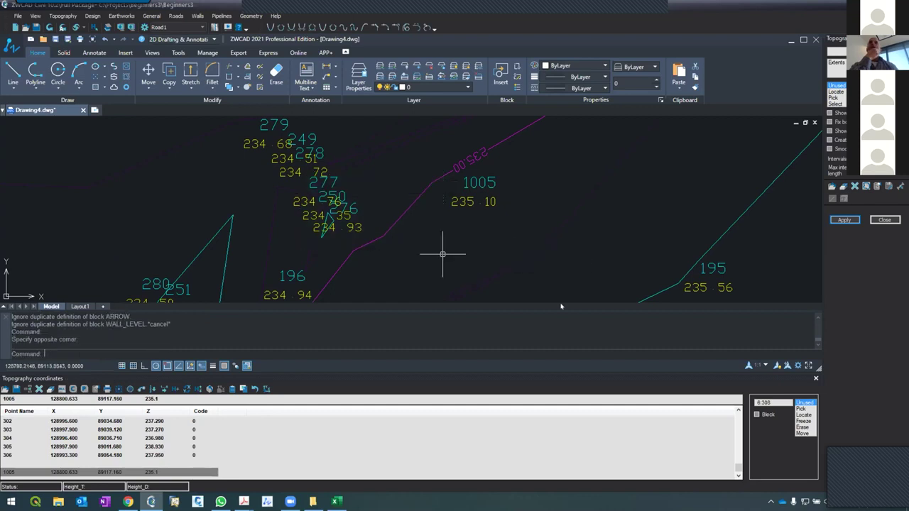
pyautogui.click(805, 414)
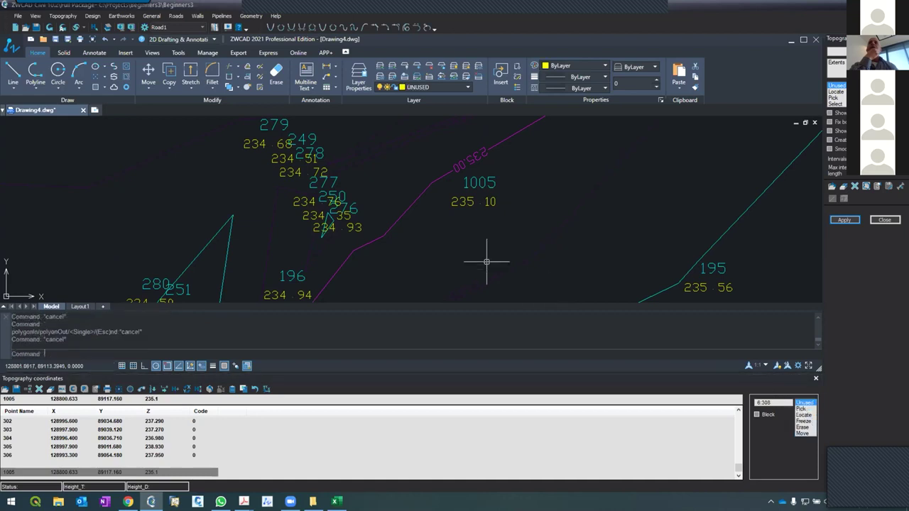
pyautogui.click(803, 409)
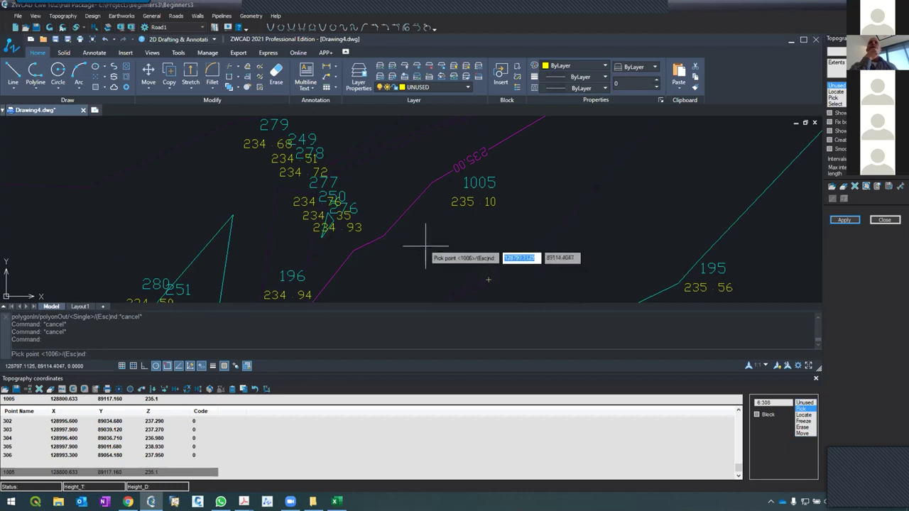
pyautogui.click(398, 258)
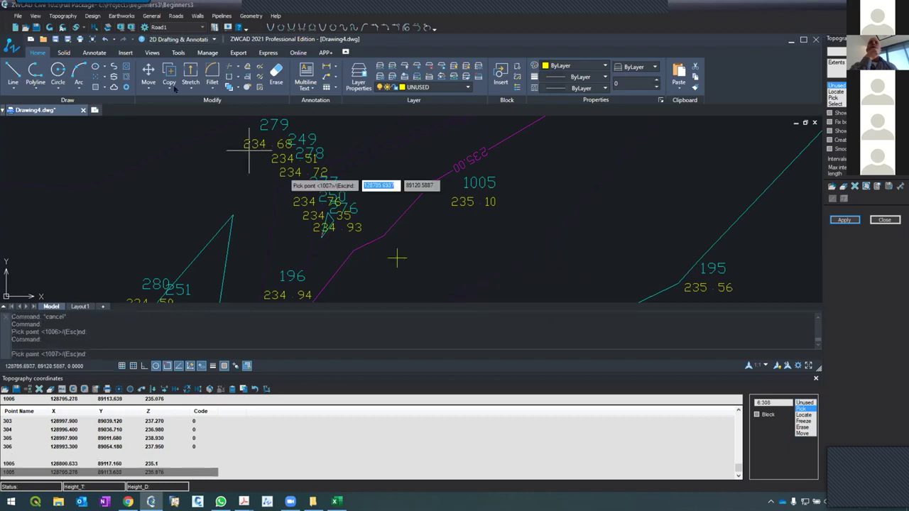
pyautogui.press('Escape')
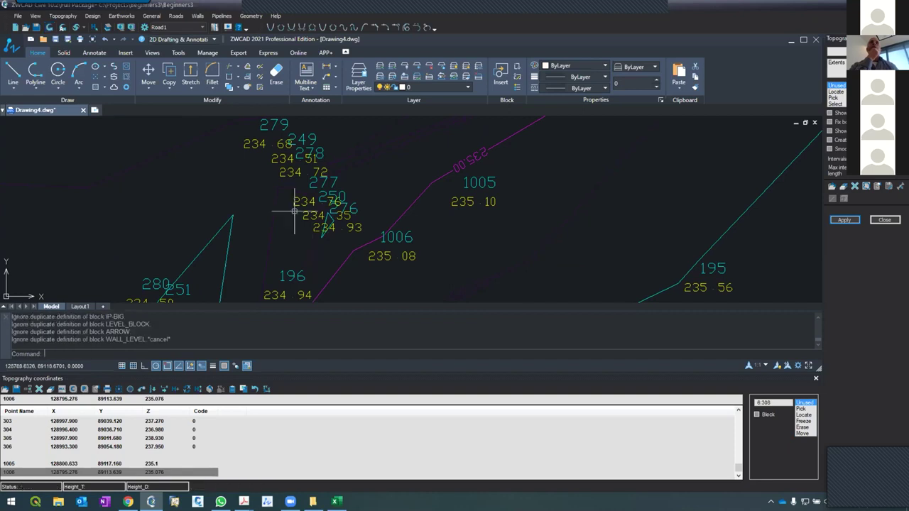
pyautogui.scroll(-6, 301, 207)
pyautogui.scroll(-5, 300, 207)
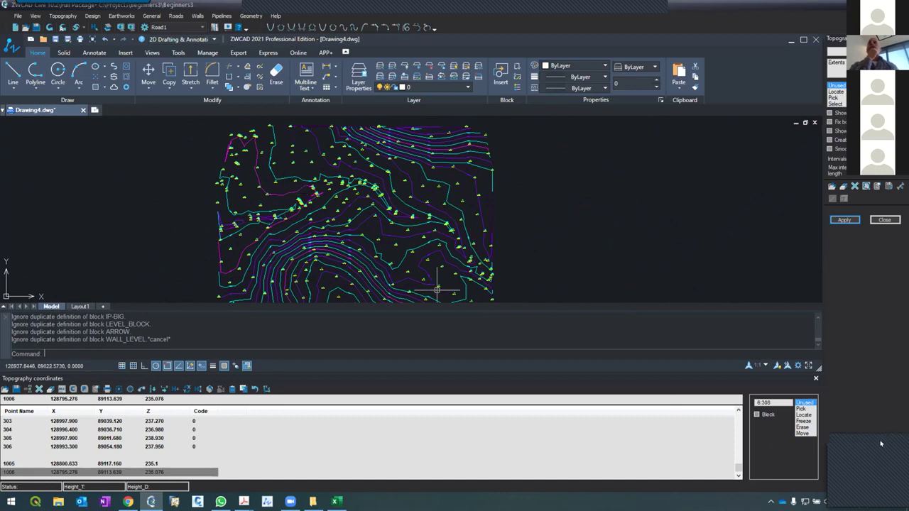
# Undock the point-mode panel and a toolbar, then close the Topography contour settings panel.
pyautogui.moveTo(775, 377)
pyautogui.mouseDown()
pyautogui.moveTo(785, 422)
pyautogui.moveTo(785, 377)
pyautogui.moveTo(846, 306)
pyautogui.mouseUp()
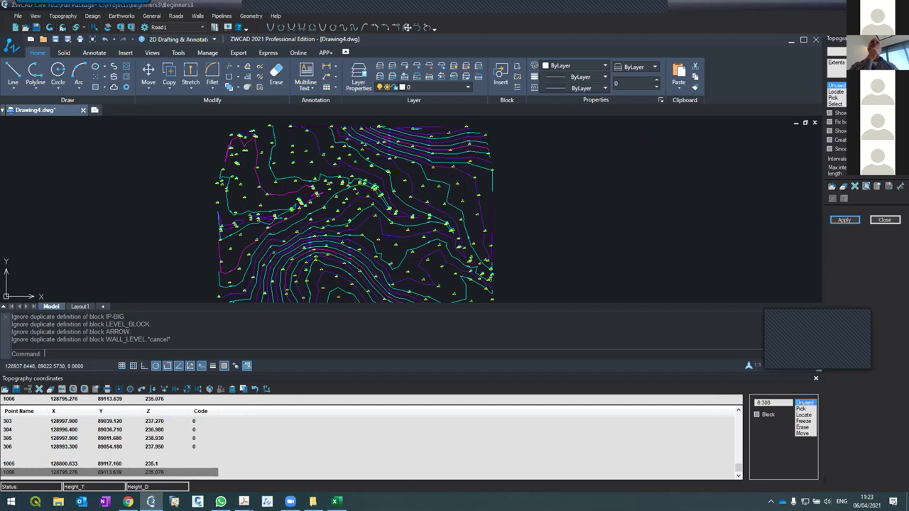
pyautogui.moveTo(427, 19)
pyautogui.mouseDown()
pyautogui.moveTo(821, 153)
pyautogui.moveTo(798, 182)
pyautogui.moveTo(813, 254)
pyautogui.moveTo(821, 249)
pyautogui.moveTo(820, 278)
pyautogui.moveTo(881, 323)
pyautogui.moveTo(851, 278)
pyautogui.moveTo(842, 229)
pyautogui.moveTo(858, 270)
pyautogui.mouseUp()
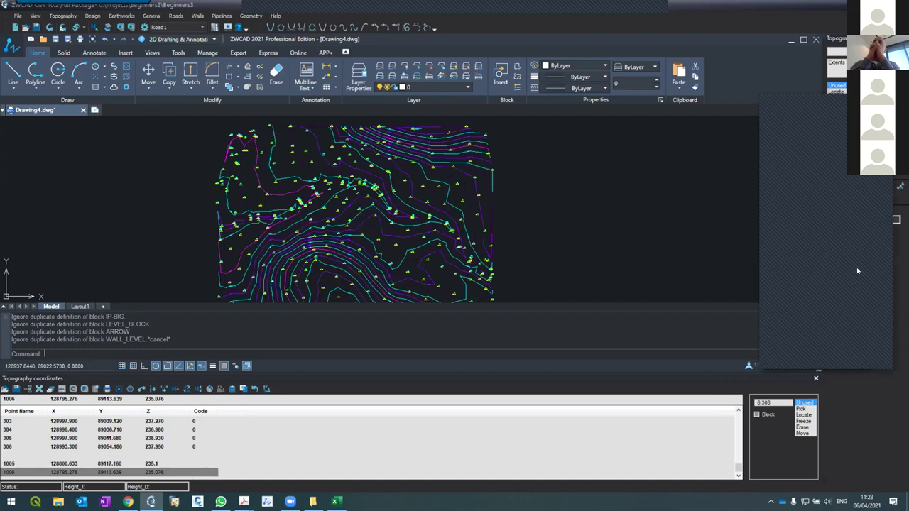
pyautogui.moveTo(858, 270); pyautogui.dragTo(857, 270)
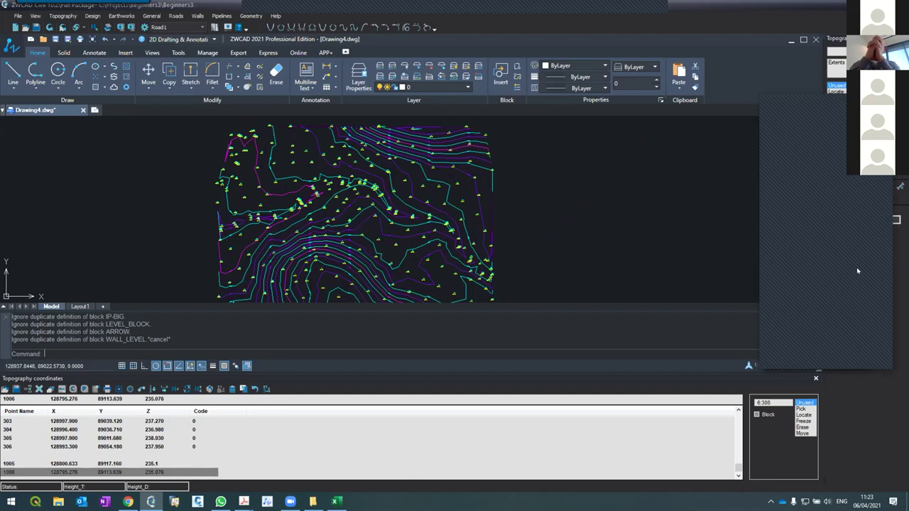
pyautogui.moveTo(857, 270)
pyautogui.mouseDown()
pyautogui.moveTo(802, 120)
pyautogui.moveTo(798, 155)
pyautogui.mouseUp()
pyautogui.moveTo(821, 105); pyautogui.dragTo(838, 255)
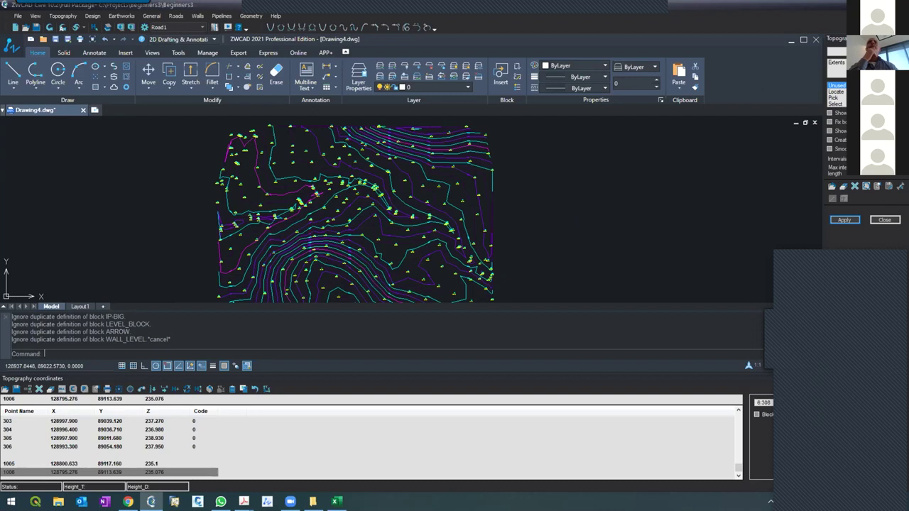
pyautogui.click(885, 219)
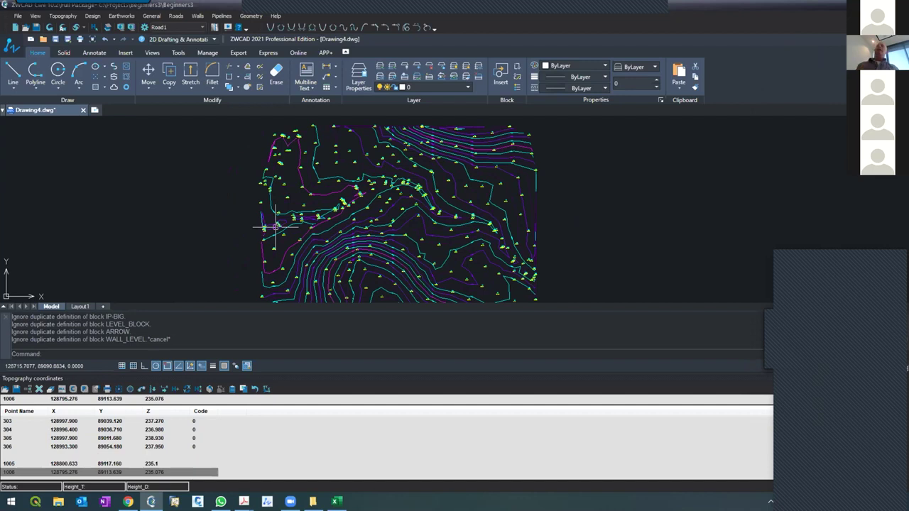
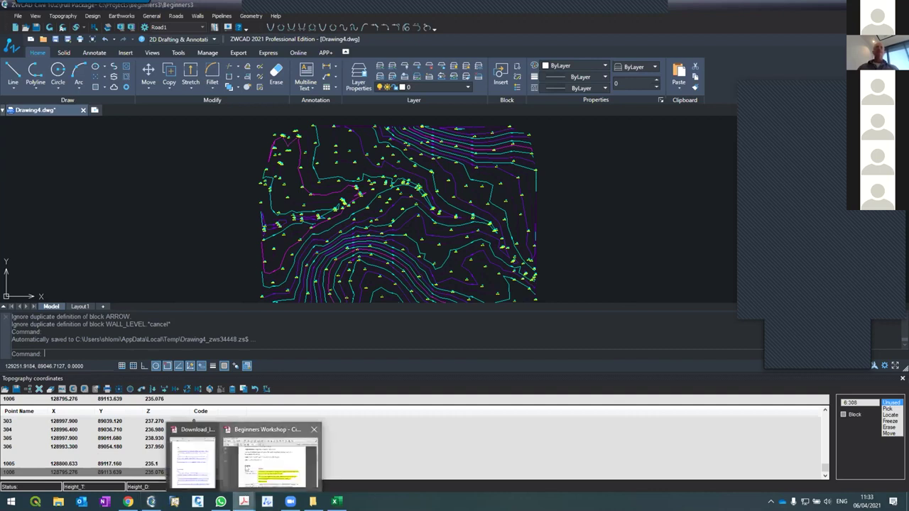
# Switch from the ZWCAD contour drawing to File Explorer's Documents folder with Alt+Tab.
pyautogui.hotkey('alt', 'Tab')
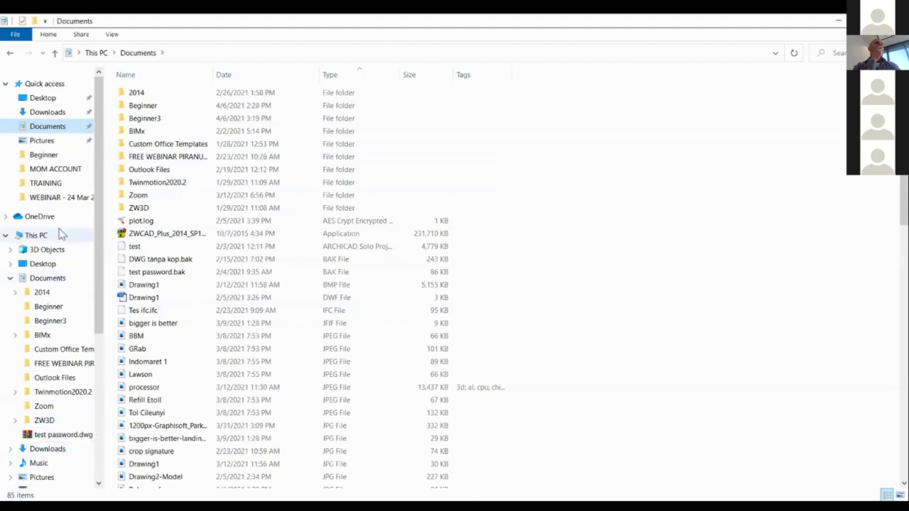
# Show the Documents folder from This PC as extra large icons.
pyautogui.click(36, 237)
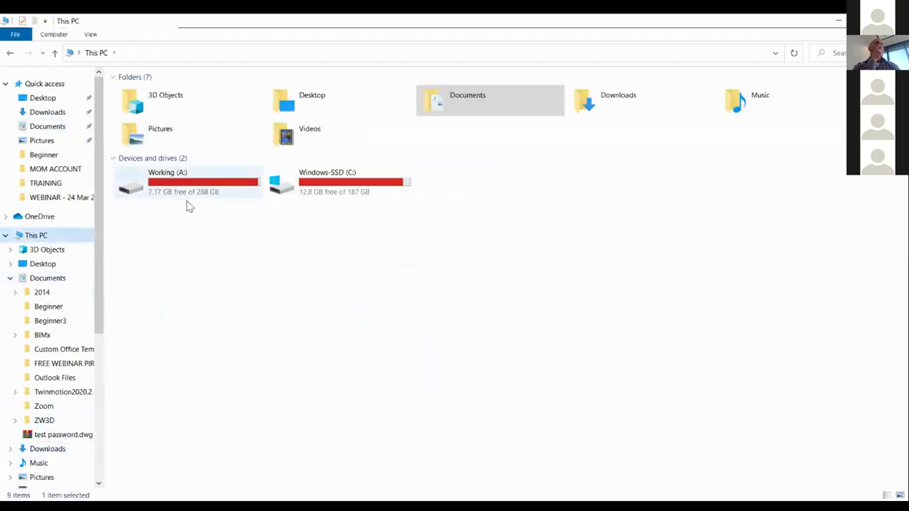
pyautogui.click(59, 126)
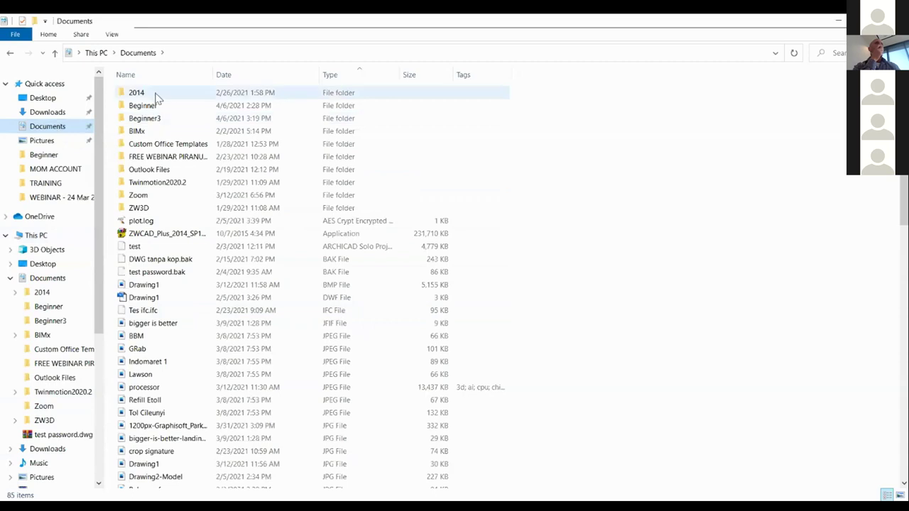
pyautogui.click(111, 35)
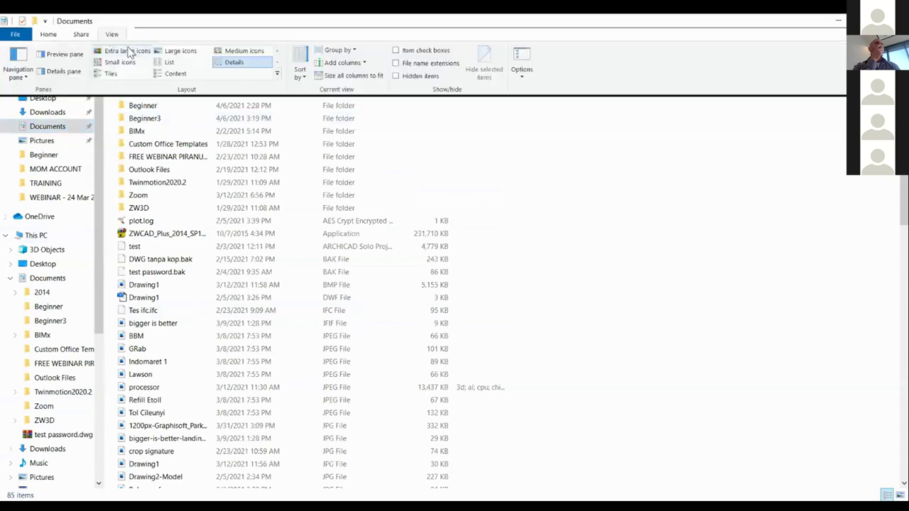
pyautogui.click(129, 53)
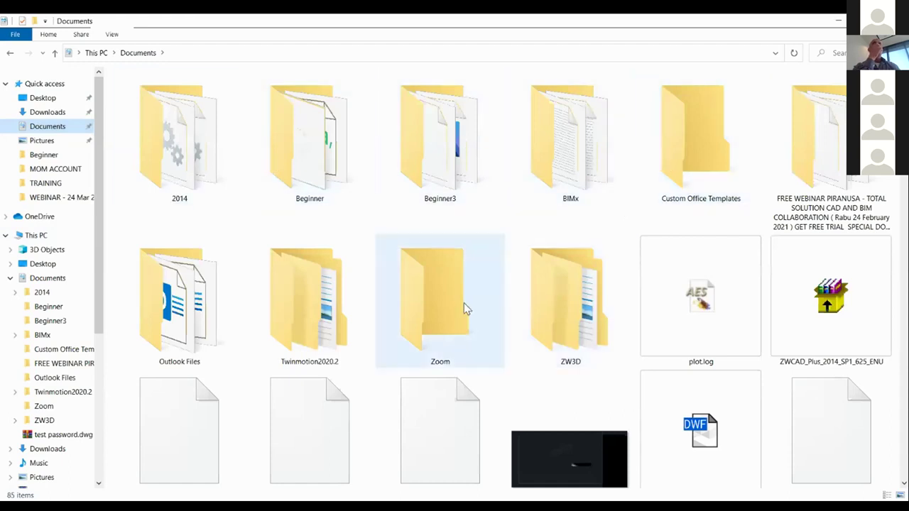
# Go to Program Files (x86) on Windows-SSD (C:) and select the ZWCAD Civil 10.2 folder.
pyautogui.click(37, 236)
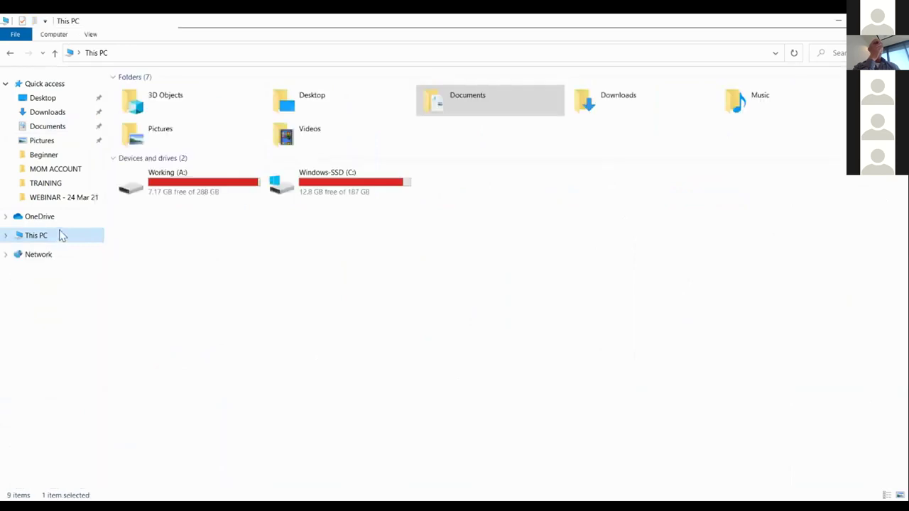
pyautogui.doubleClick(317, 186)
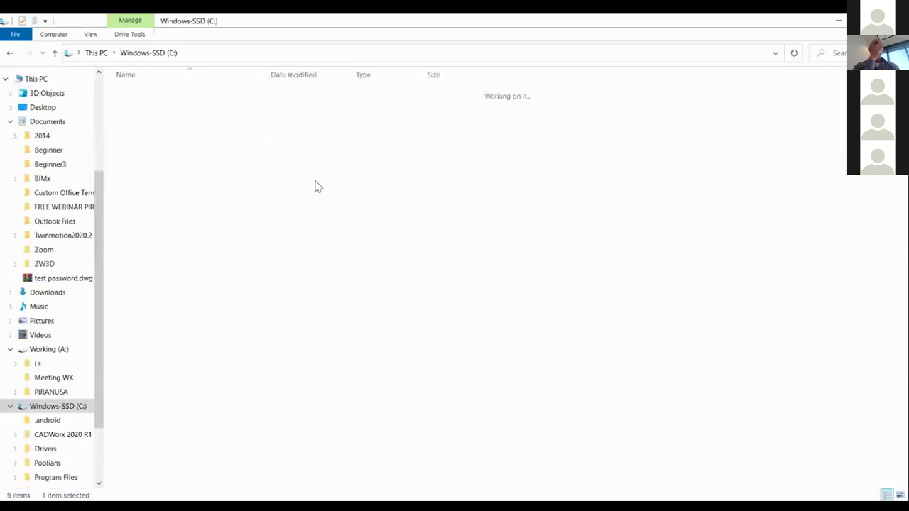
pyautogui.doubleClick(170, 157)
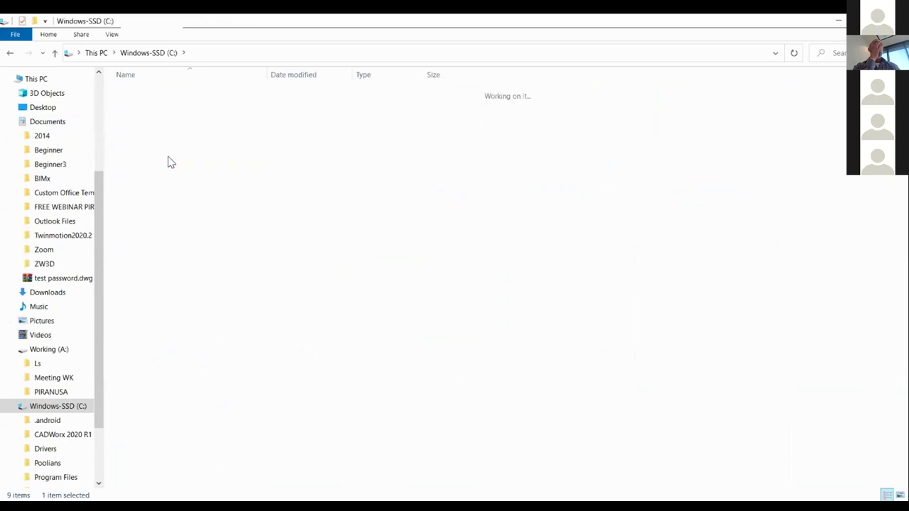
pyautogui.scroll(-2, 152, 153)
pyautogui.scroll(2, 159, 183)
pyautogui.scroll(-2, 131, 384)
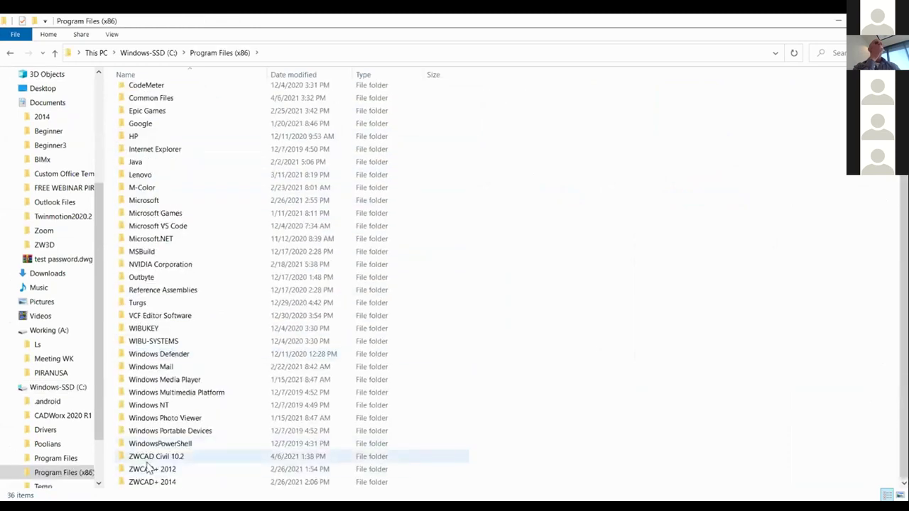
pyautogui.click(147, 461)
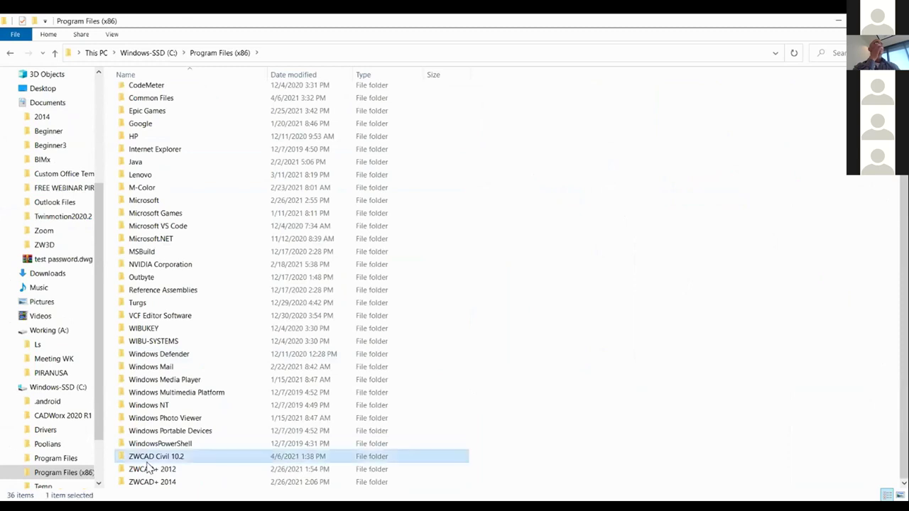
# Open the ZWCAD Civil 10.2 install folder and scroll through its DLL and OCX files.
pyautogui.doubleClick(147, 462)
pyautogui.scroll(-4, 227, 294)
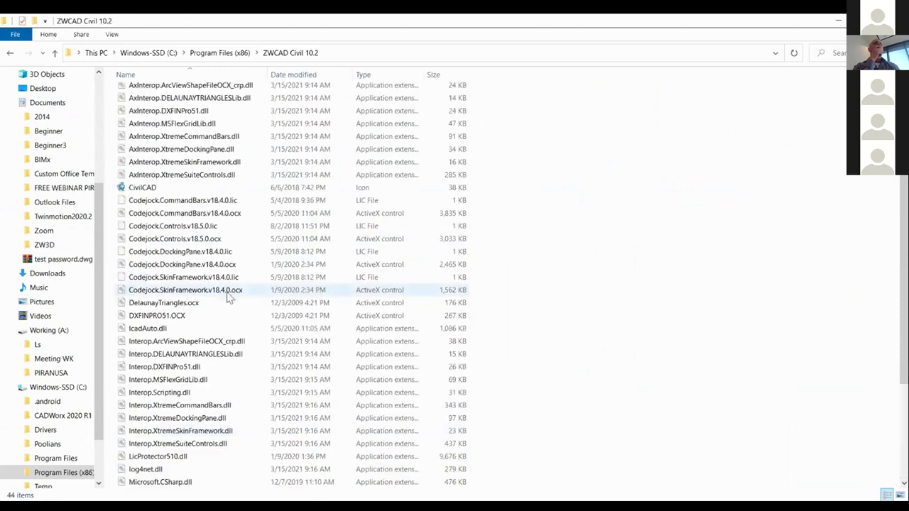
pyautogui.scroll(4, 229, 306)
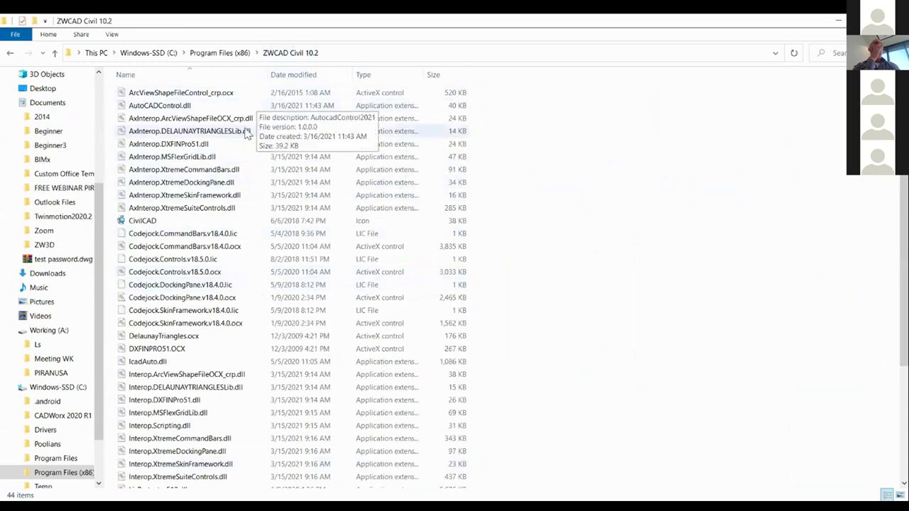
pyautogui.scroll(-4, 255, 171)
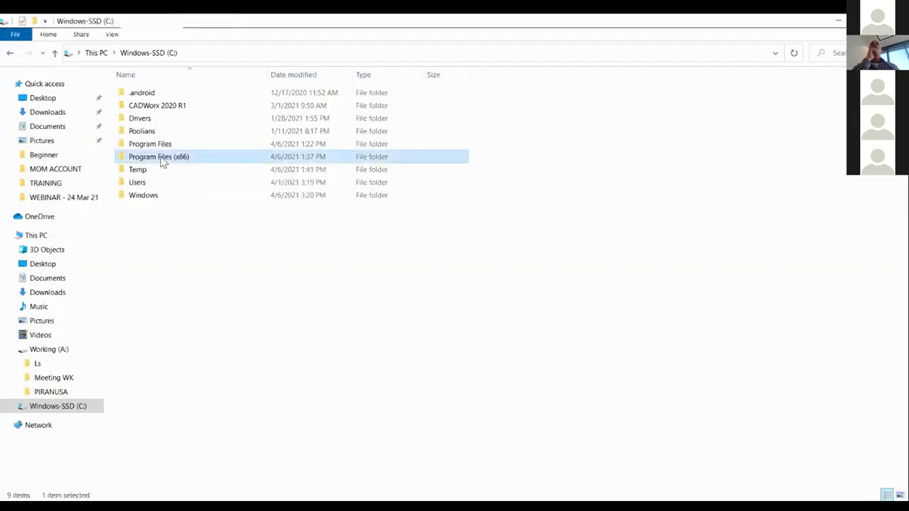
# Return to C: and navigate through Users, the profile and Documents to ZWCAD Civil 10.2\Samples.
pyautogui.doubleClick(157, 157)
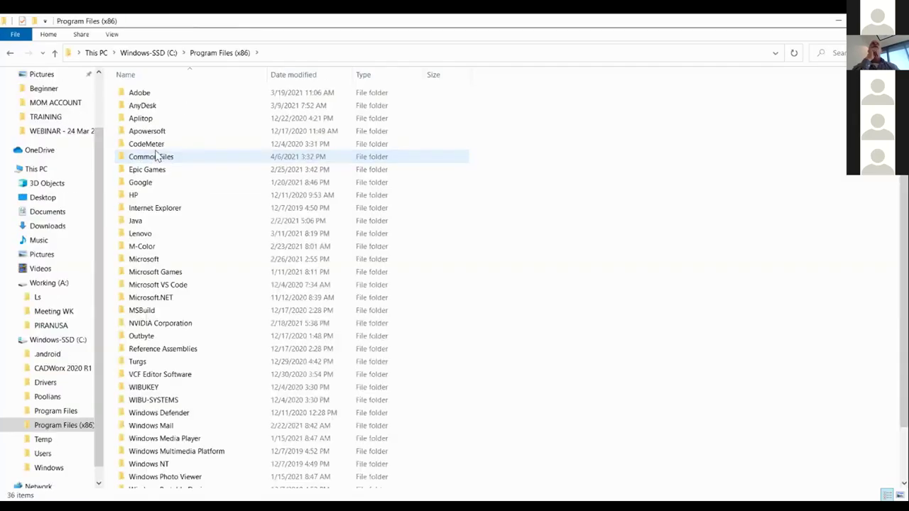
pyautogui.click(168, 55)
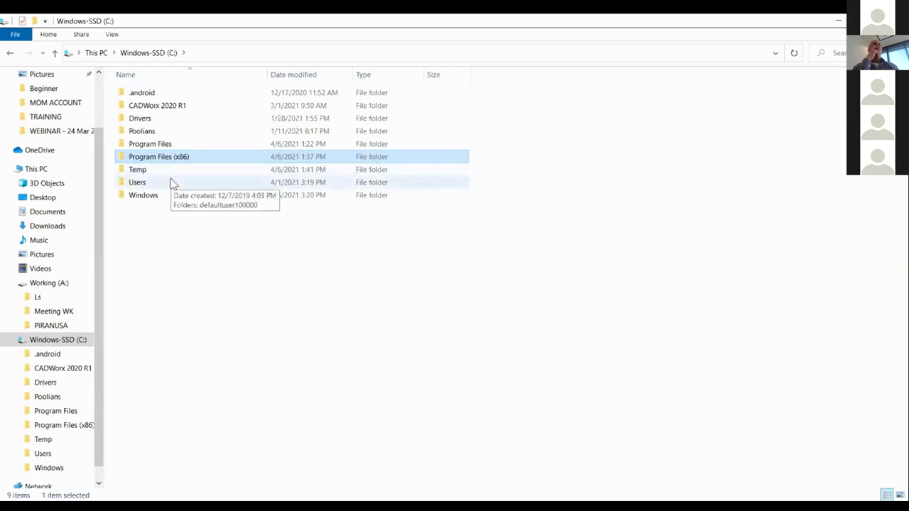
pyautogui.doubleClick(168, 185)
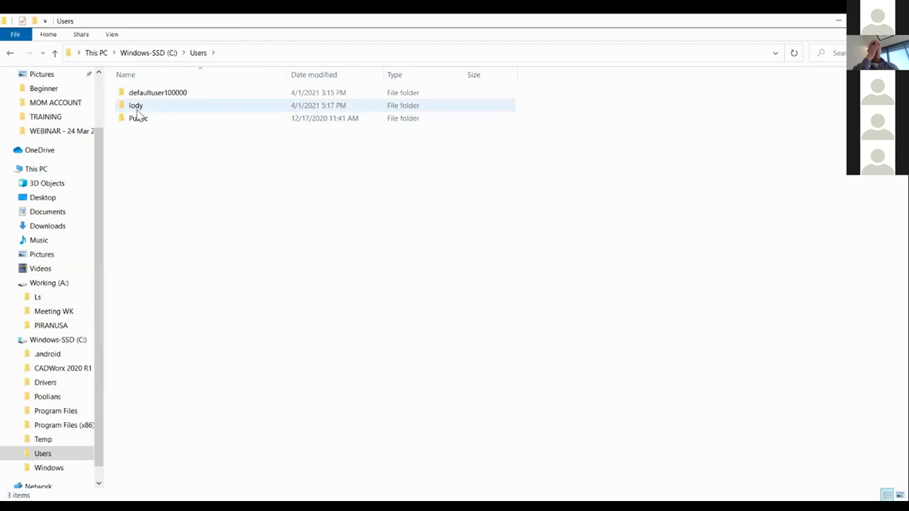
pyautogui.doubleClick(137, 109)
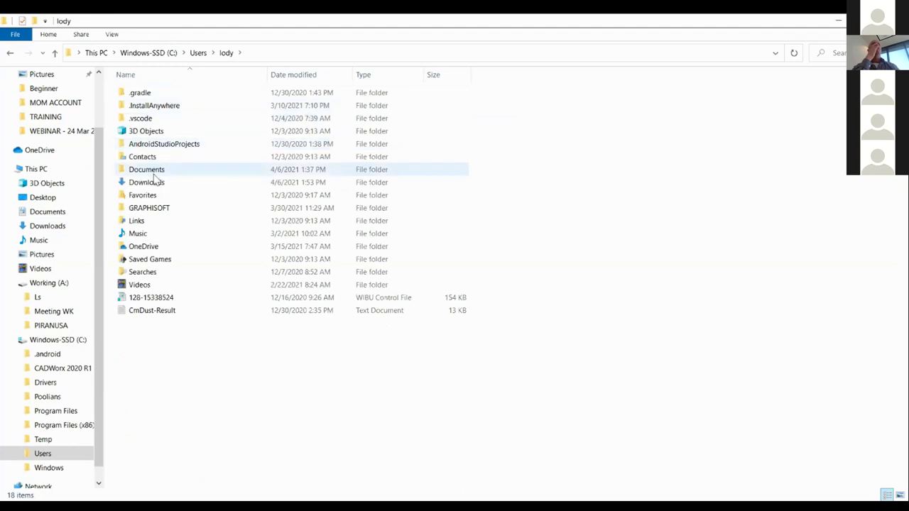
pyautogui.doubleClick(147, 169)
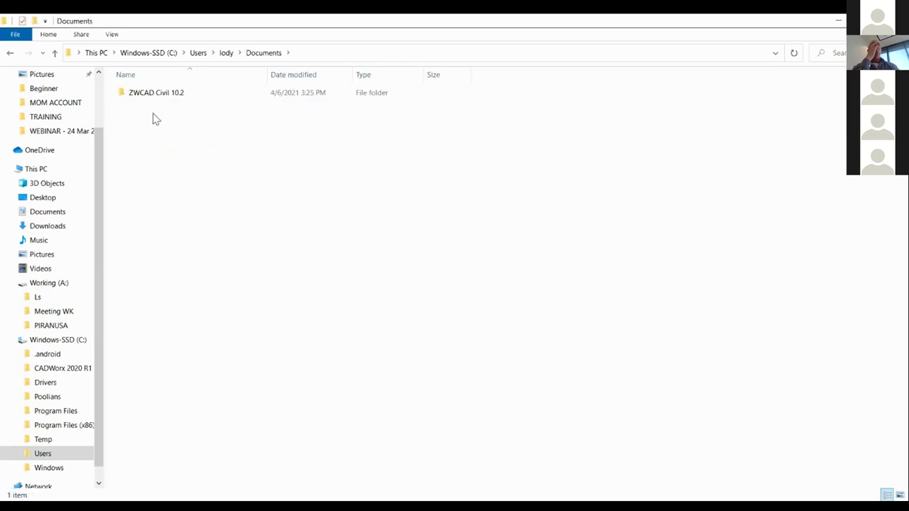
pyautogui.doubleClick(152, 92)
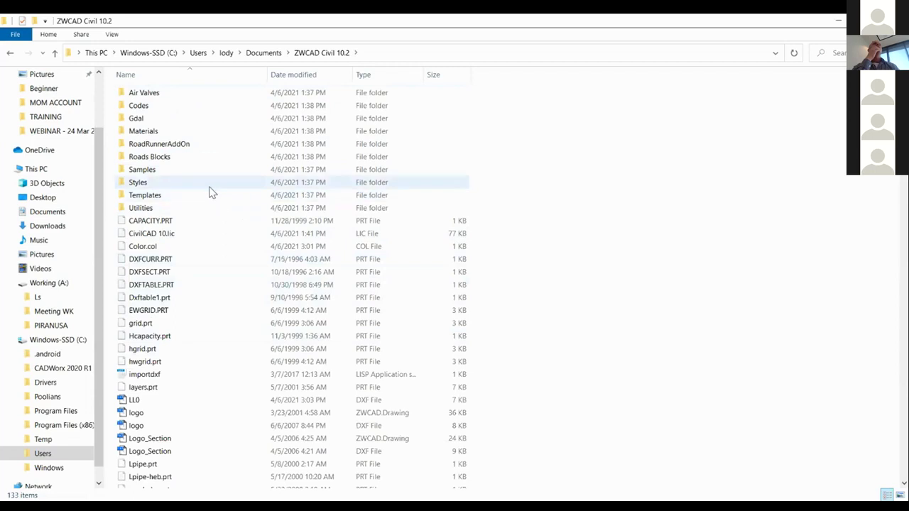
pyautogui.doubleClick(164, 172)
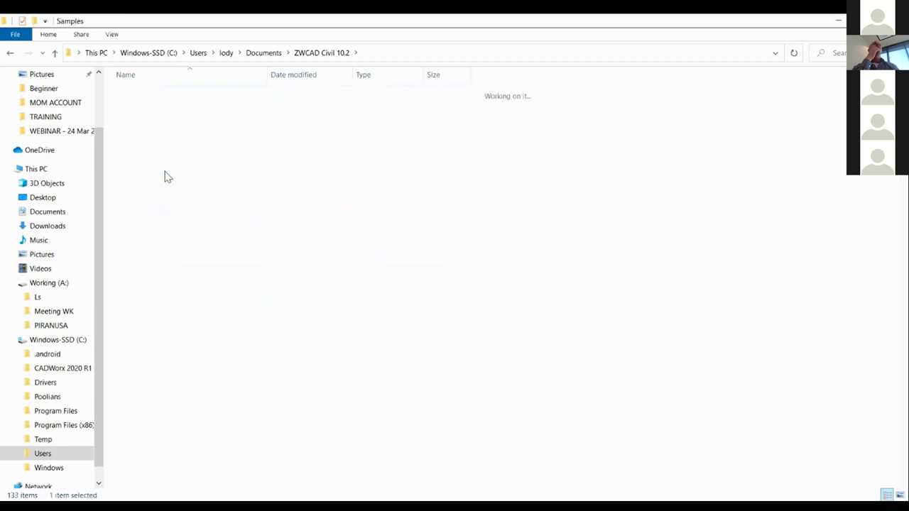